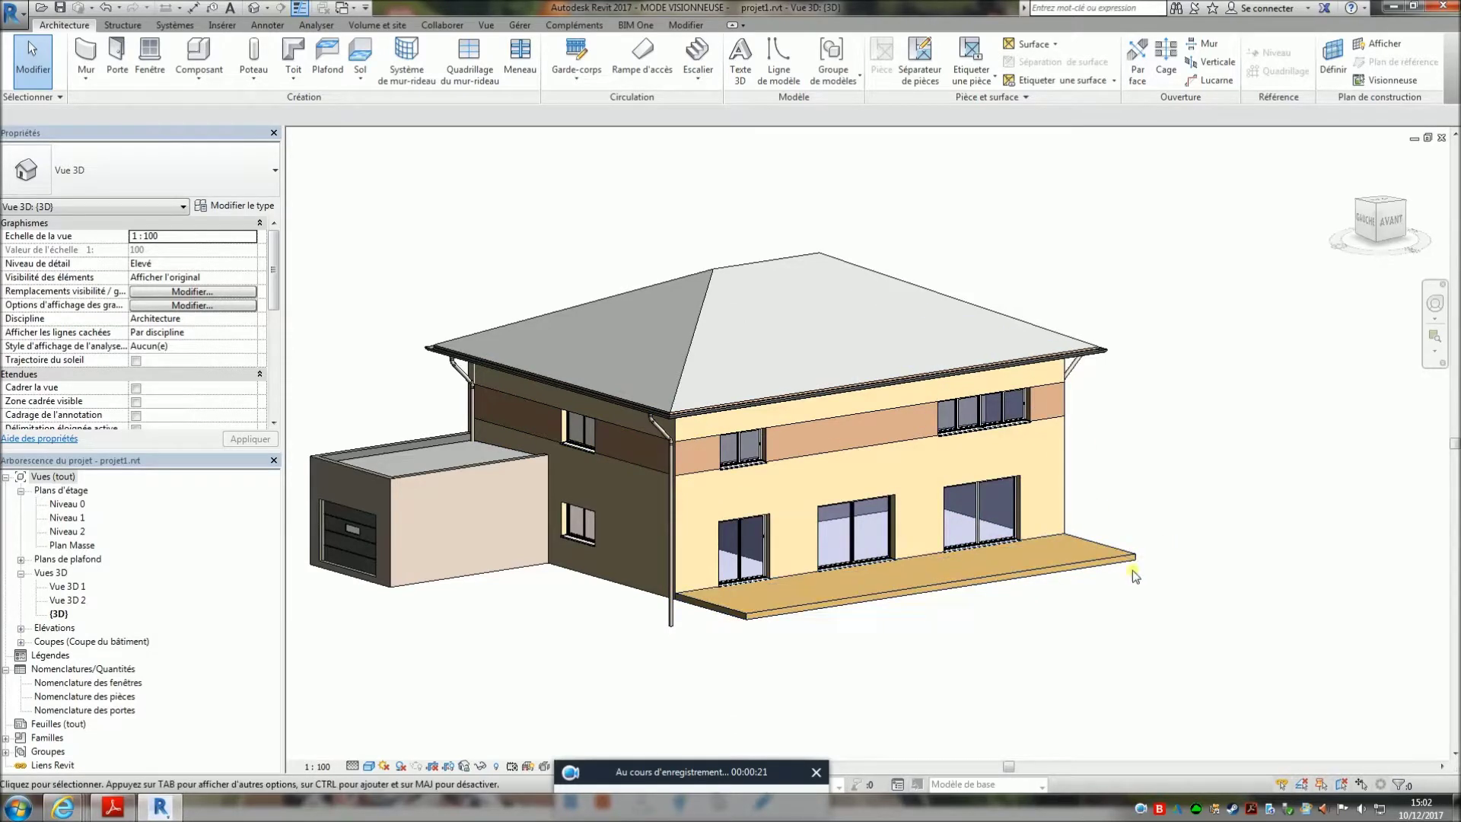
Step: Bring the blender.org home page browser window in front of Revit
click(62, 807)
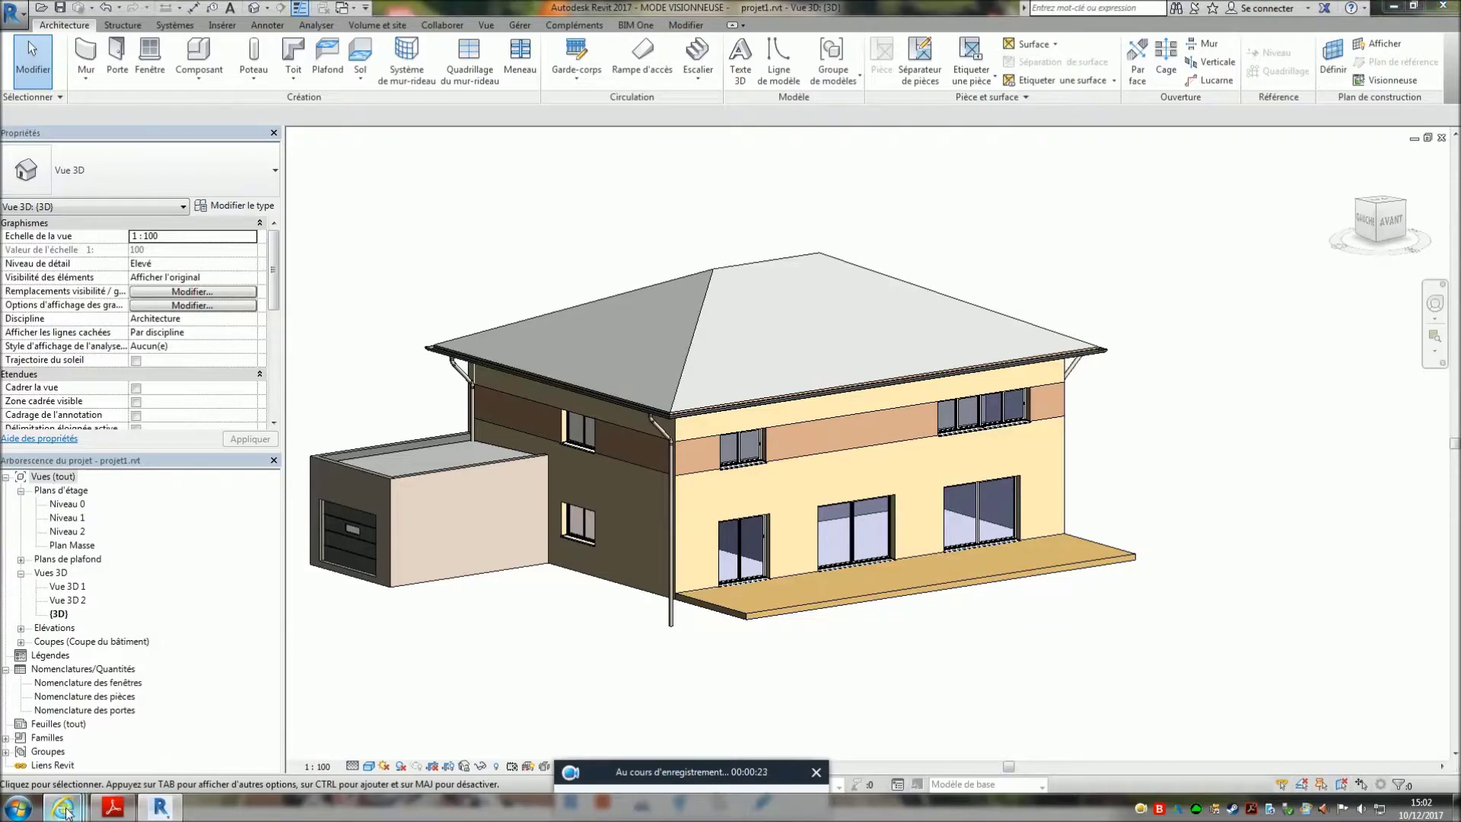
click(750, 686)
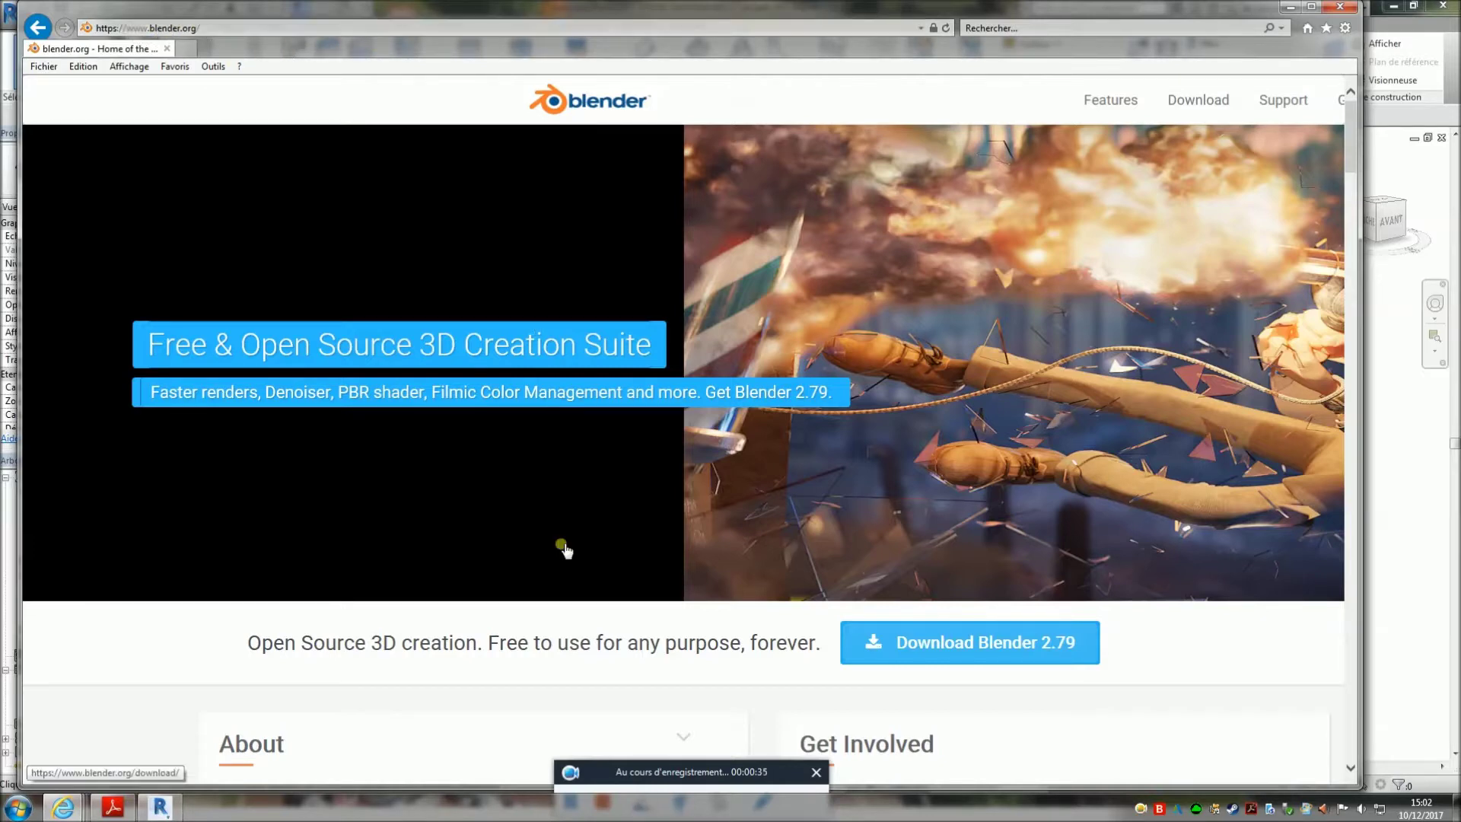
Step: Bring the Blender Guru window to the front and move it up the screen
click(62, 807)
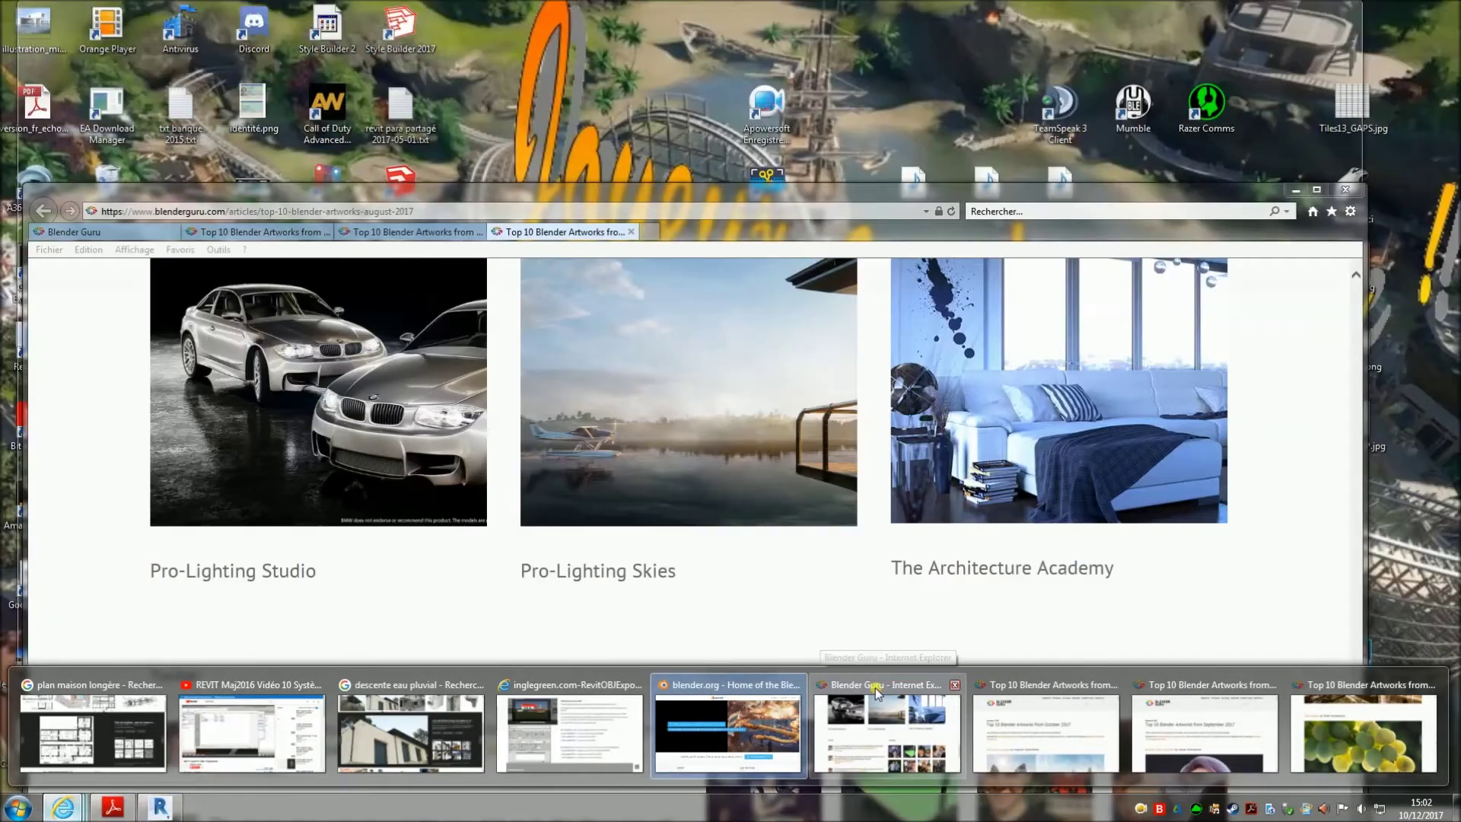
click(877, 692)
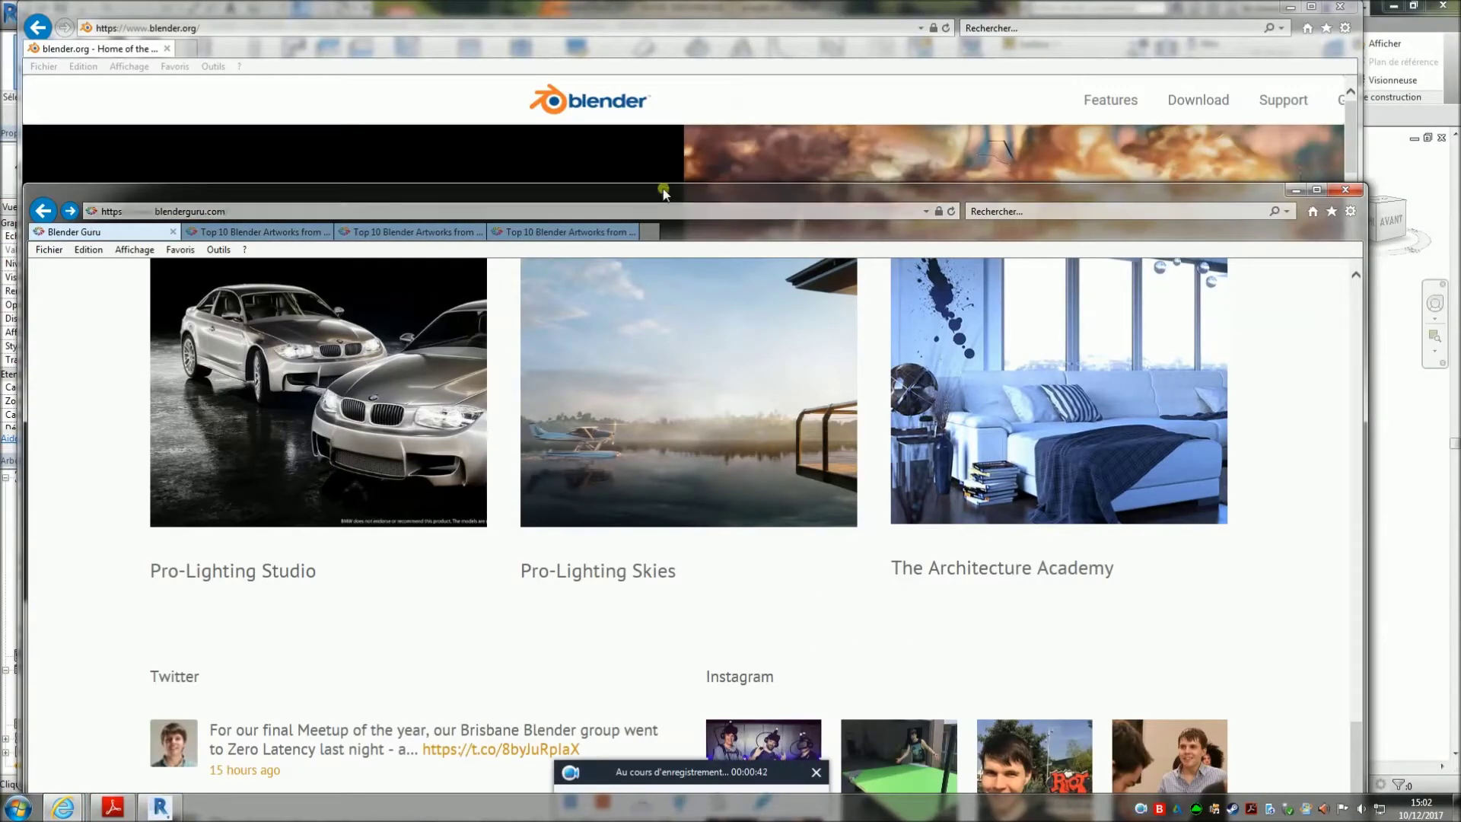
drag(668, 189, 701, 72)
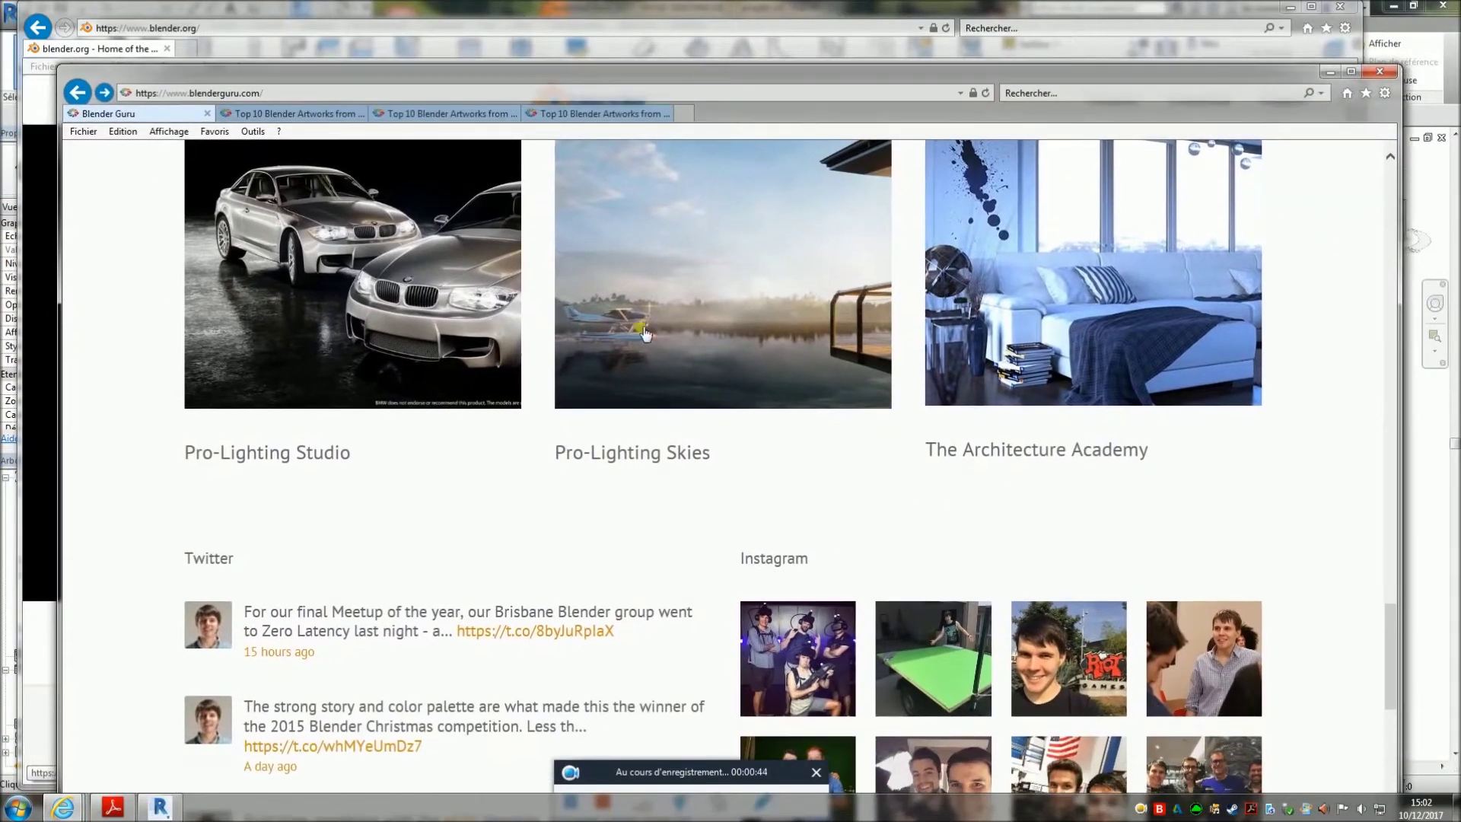
Step: Browse the Blender Guru homepage down to Twitter and Instagram, then open the October 2017 artworks
scroll(715, 367, up, 1)
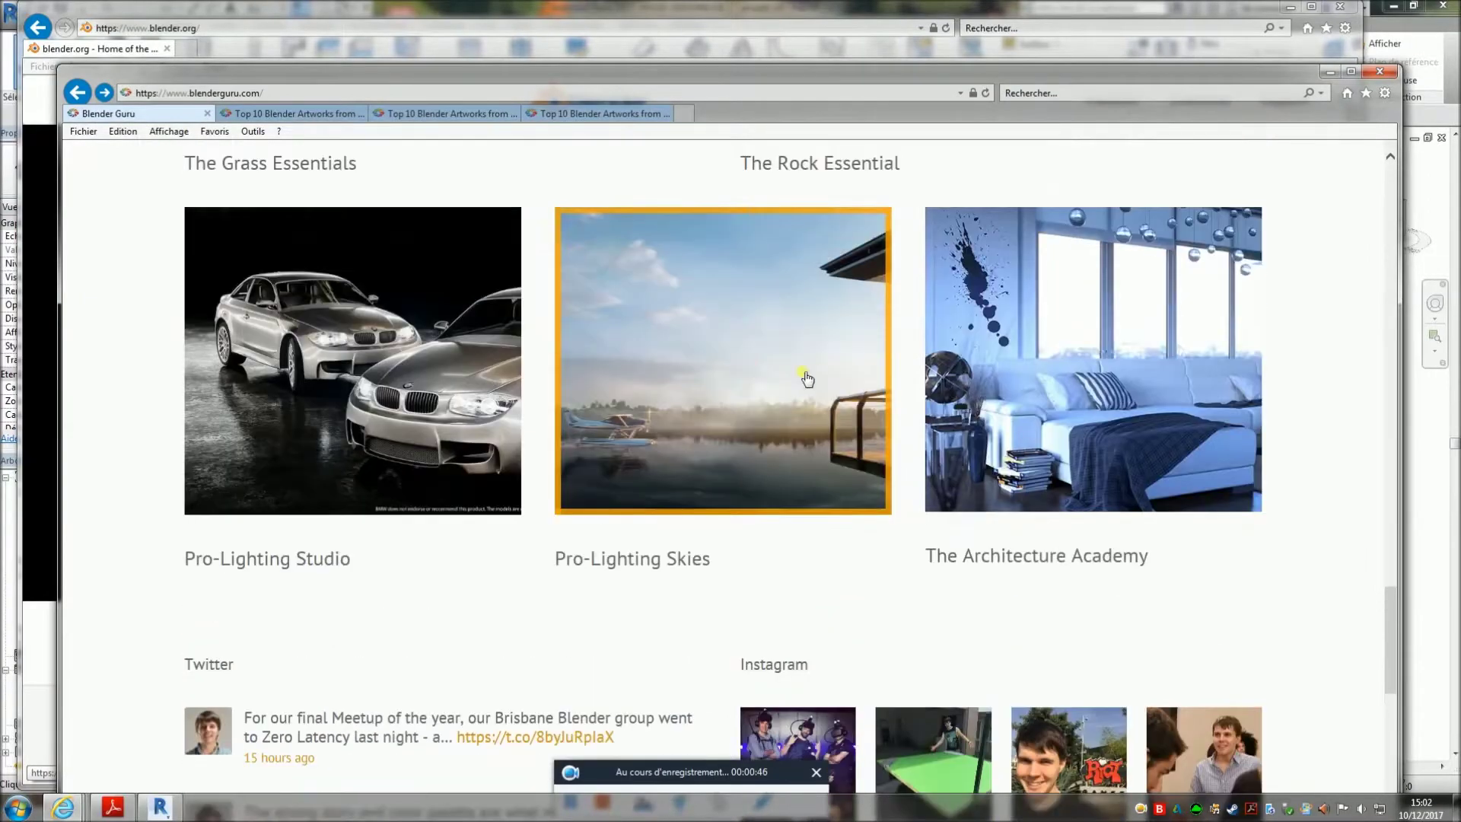
scroll(1373, 518, up, 5)
drag(1394, 555, 1397, 232)
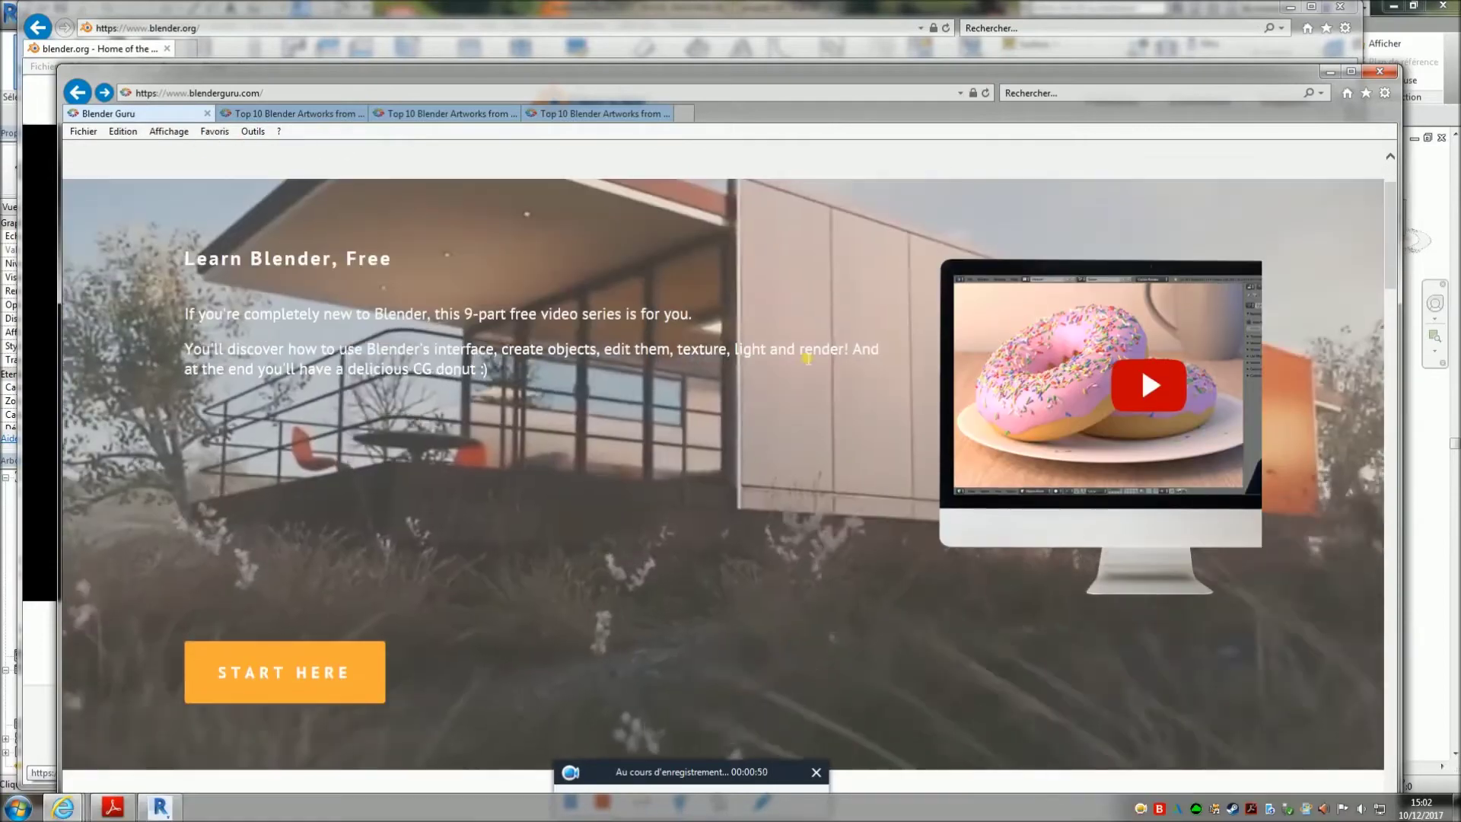
scroll(805, 358, down, 4)
scroll(801, 355, down, 3)
scroll(801, 358, down, 2)
scroll(801, 361, down, 2)
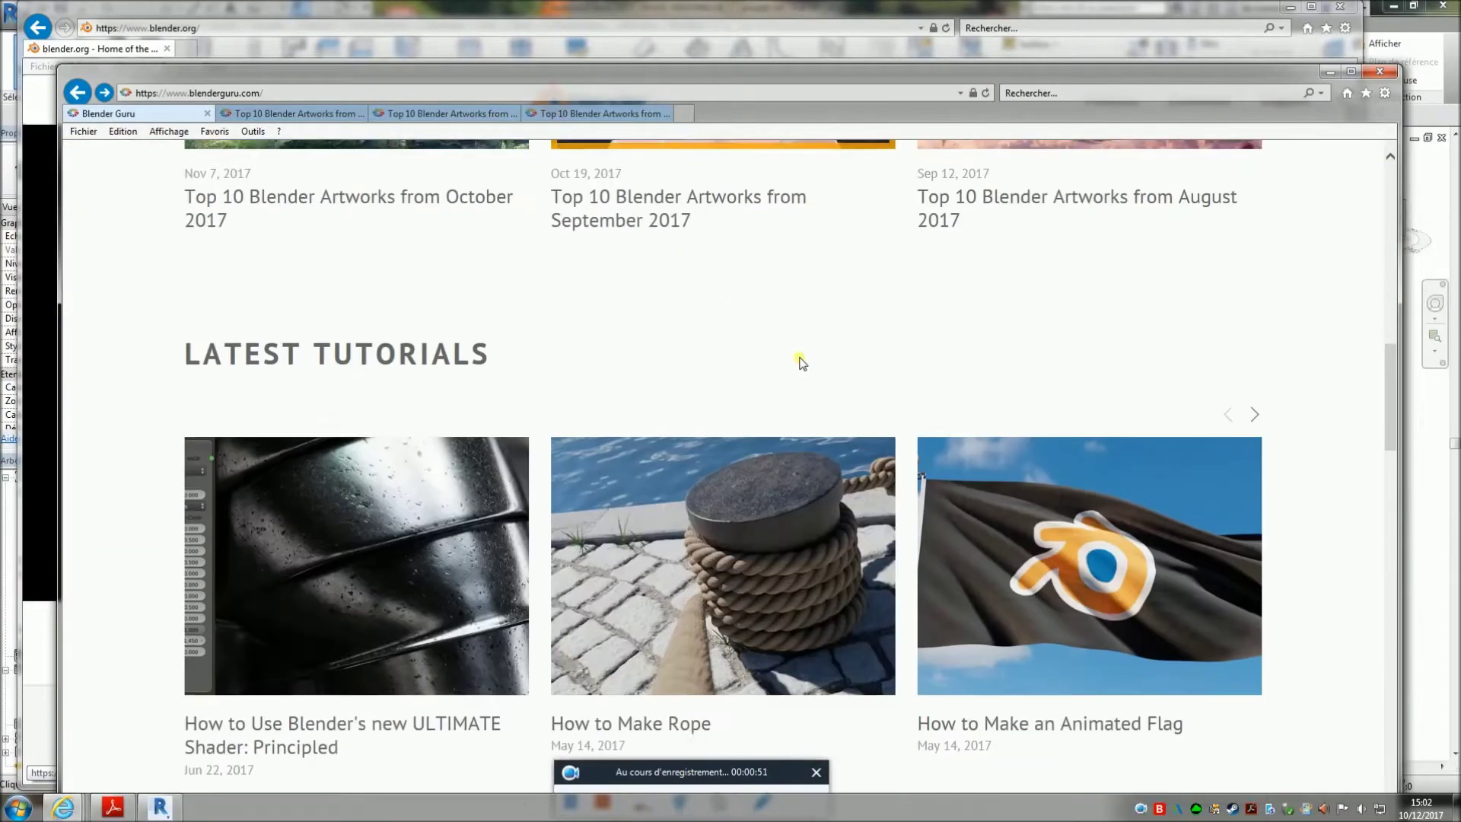
scroll(801, 362, down, 4)
scroll(801, 362, down, 4)
scroll(802, 364, down, 4)
scroll(804, 366, down, 2)
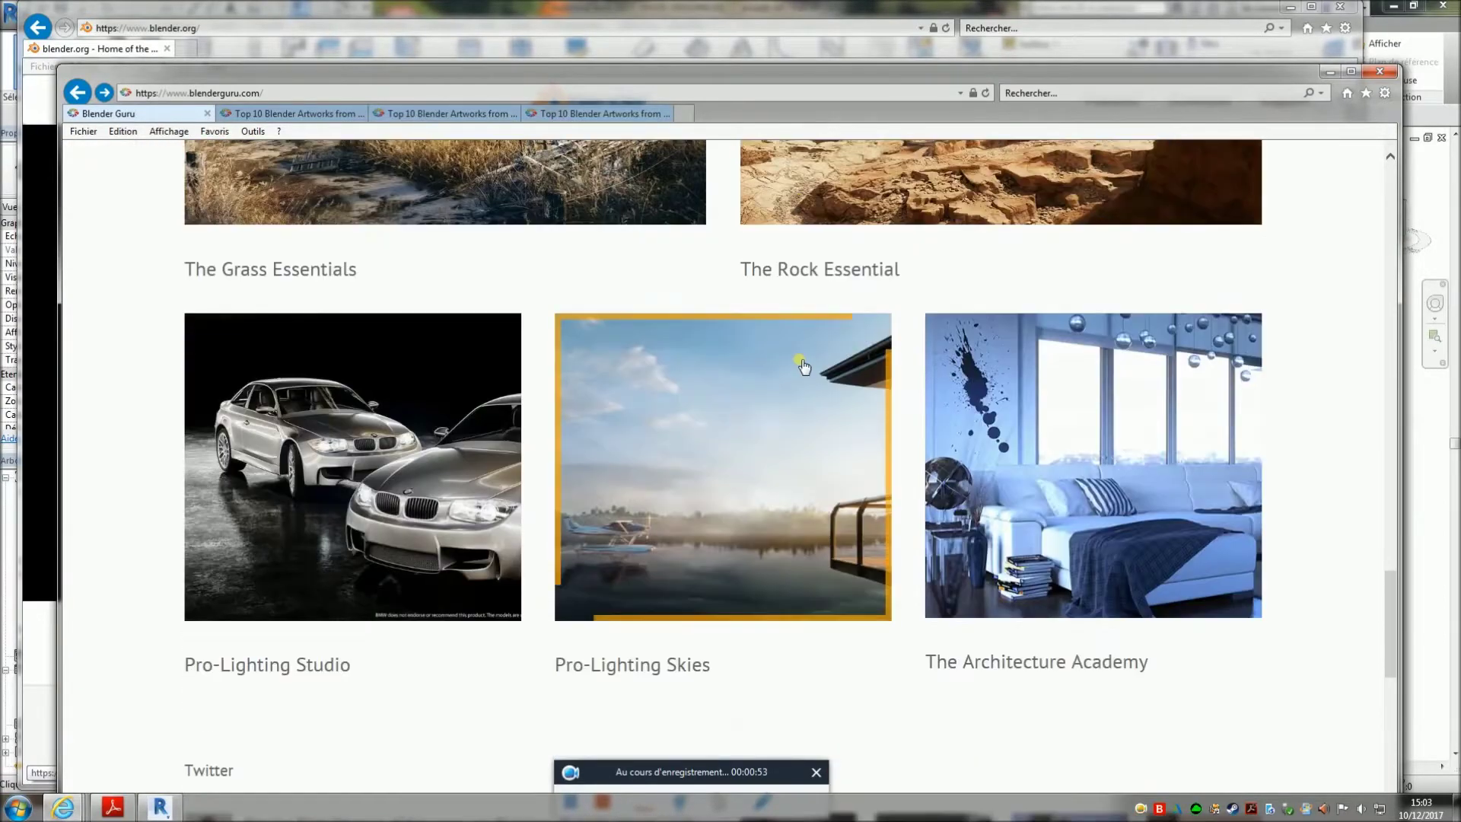
scroll(804, 366, down, 3)
scroll(1004, 339, down, 1)
scroll(595, 659, down, 2)
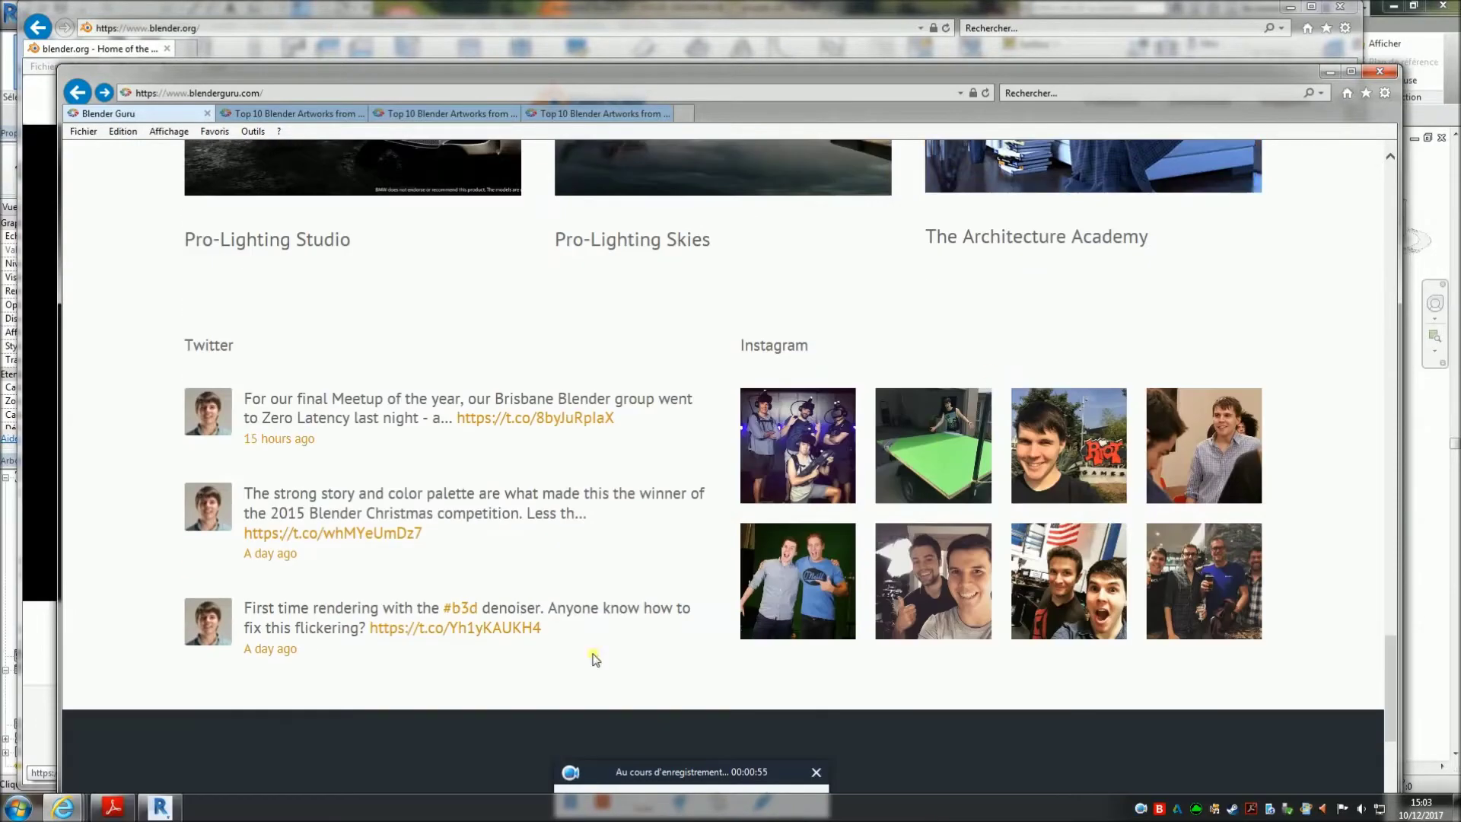
mouse_move(63, 808)
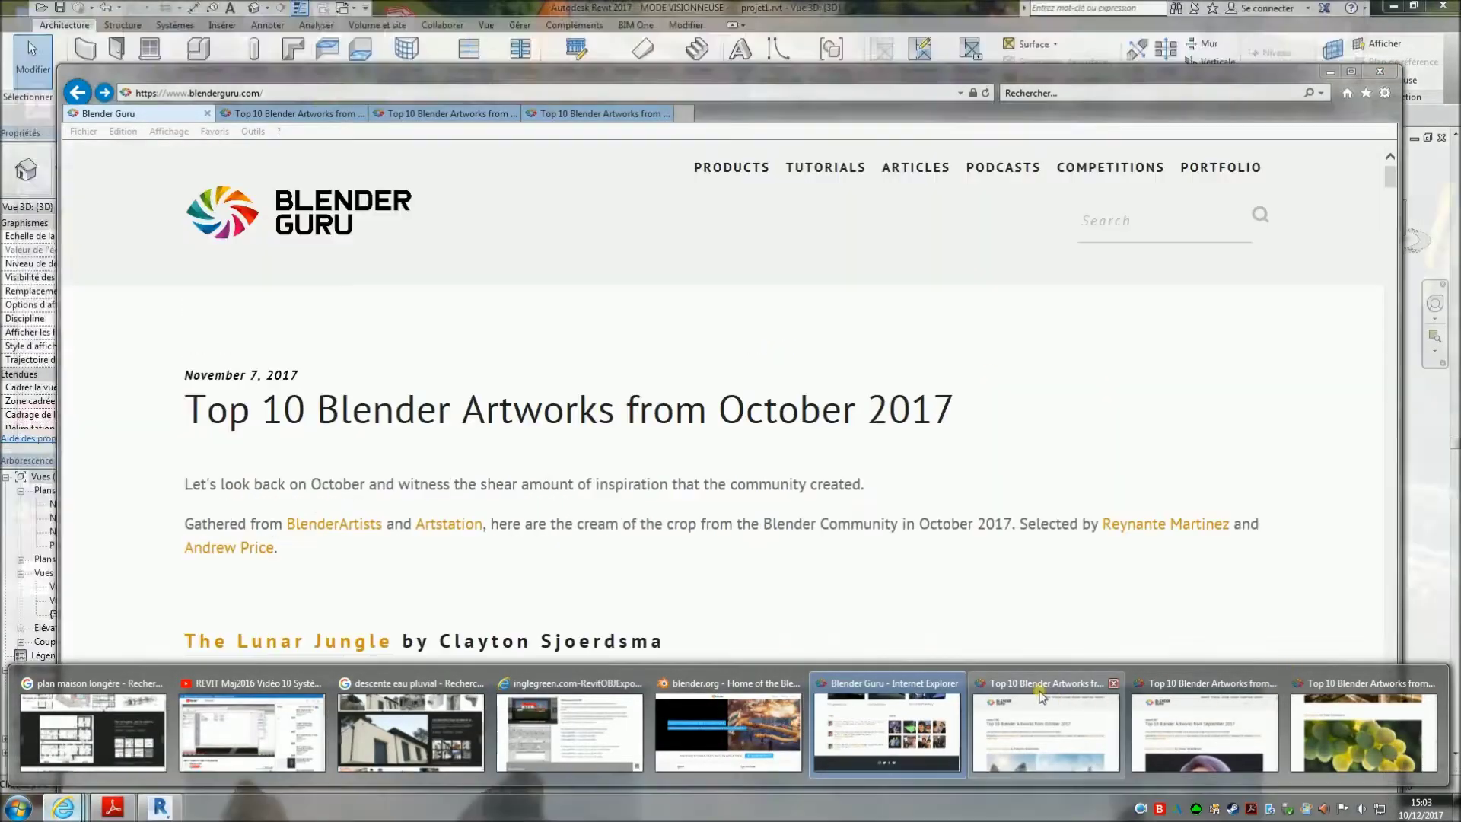
click(1041, 695)
Step: Scroll through the October 2017 top artworks renders
scroll(832, 443, down, 4)
scroll(829, 440, down, 6)
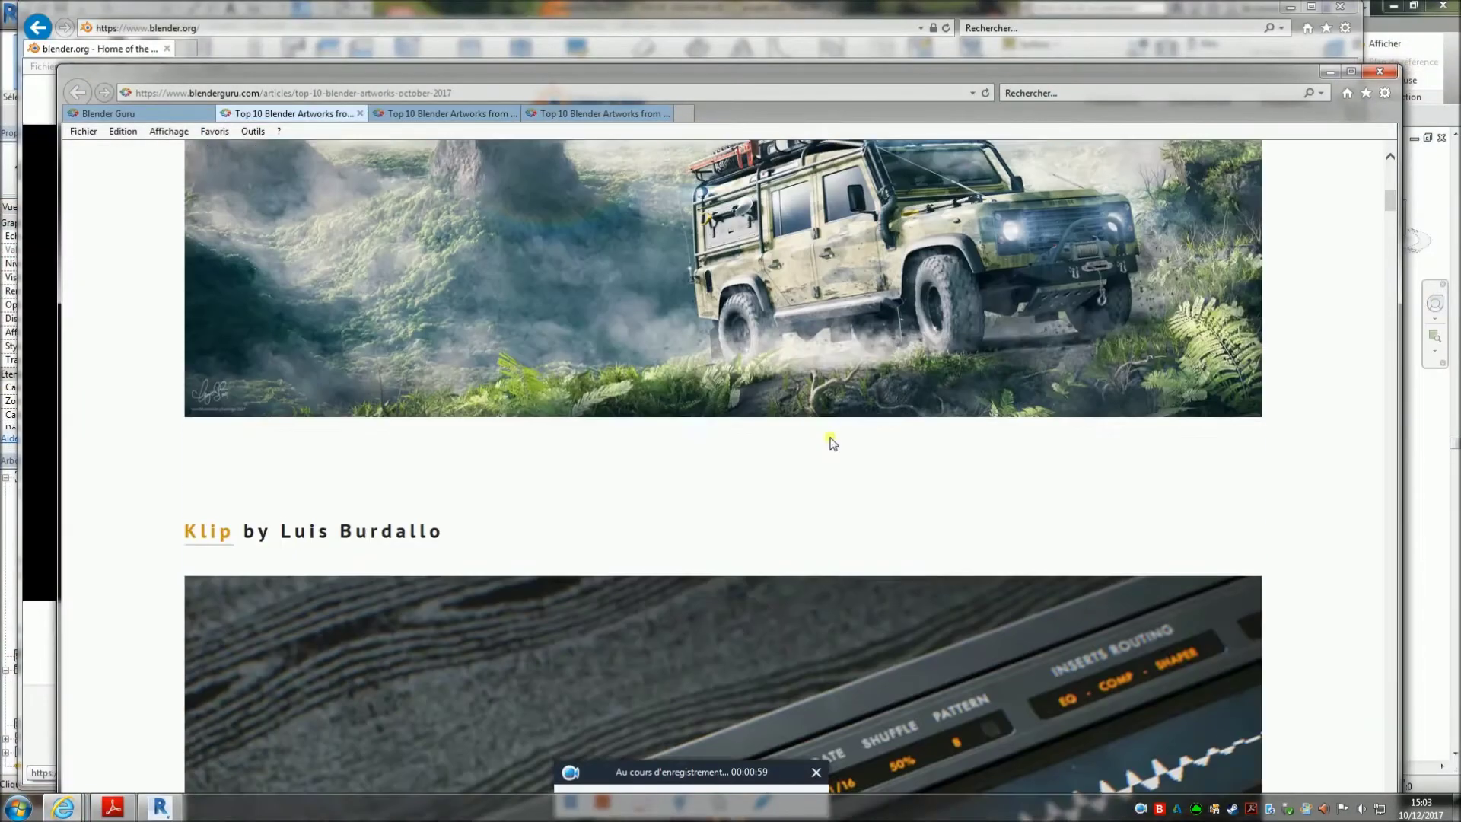
scroll(833, 443, down, 6)
scroll(833, 444, down, 5)
scroll(833, 444, down, 5)
scroll(833, 444, down, 5)
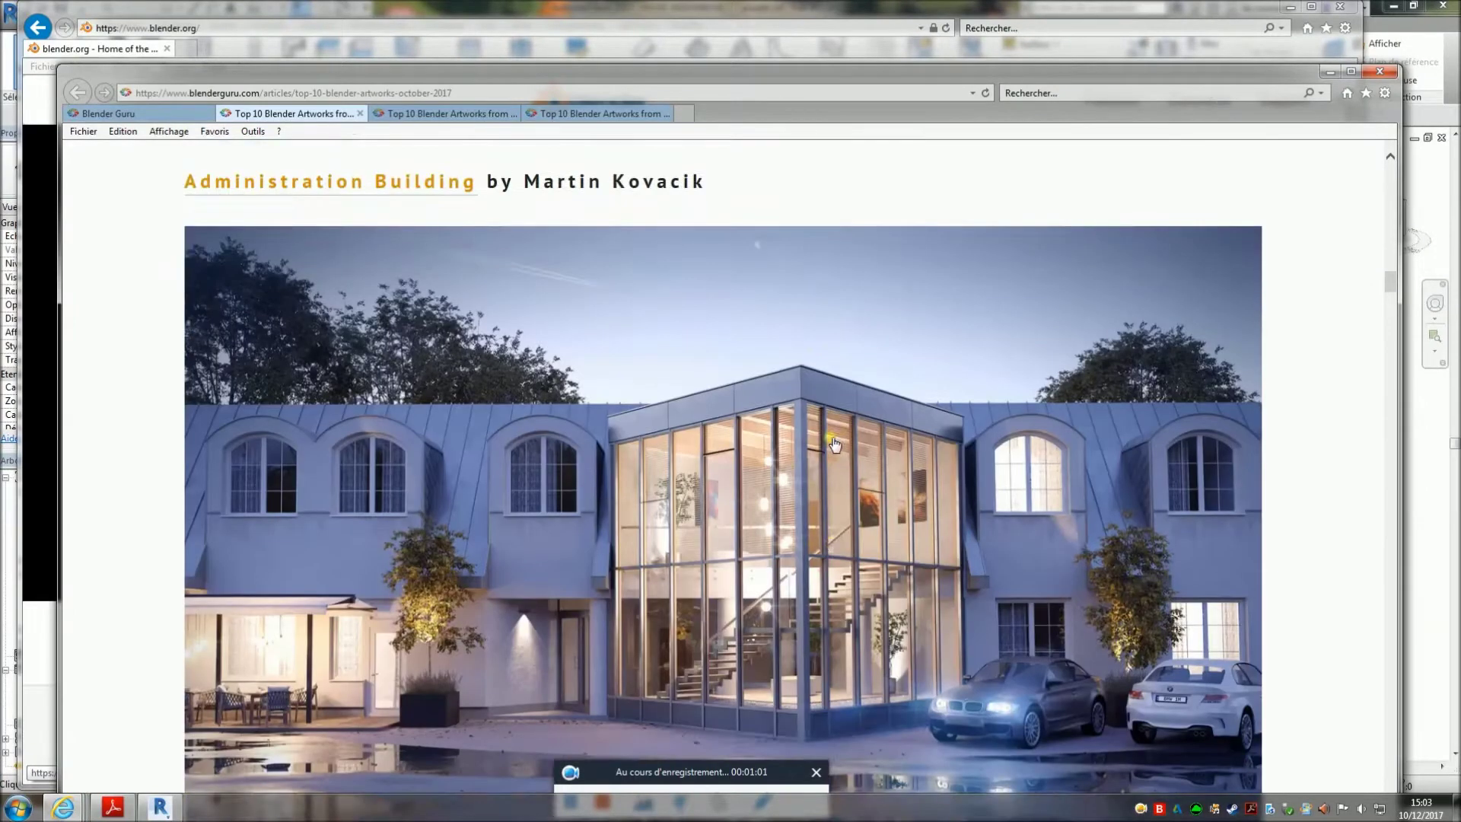
scroll(833, 443, down, 3)
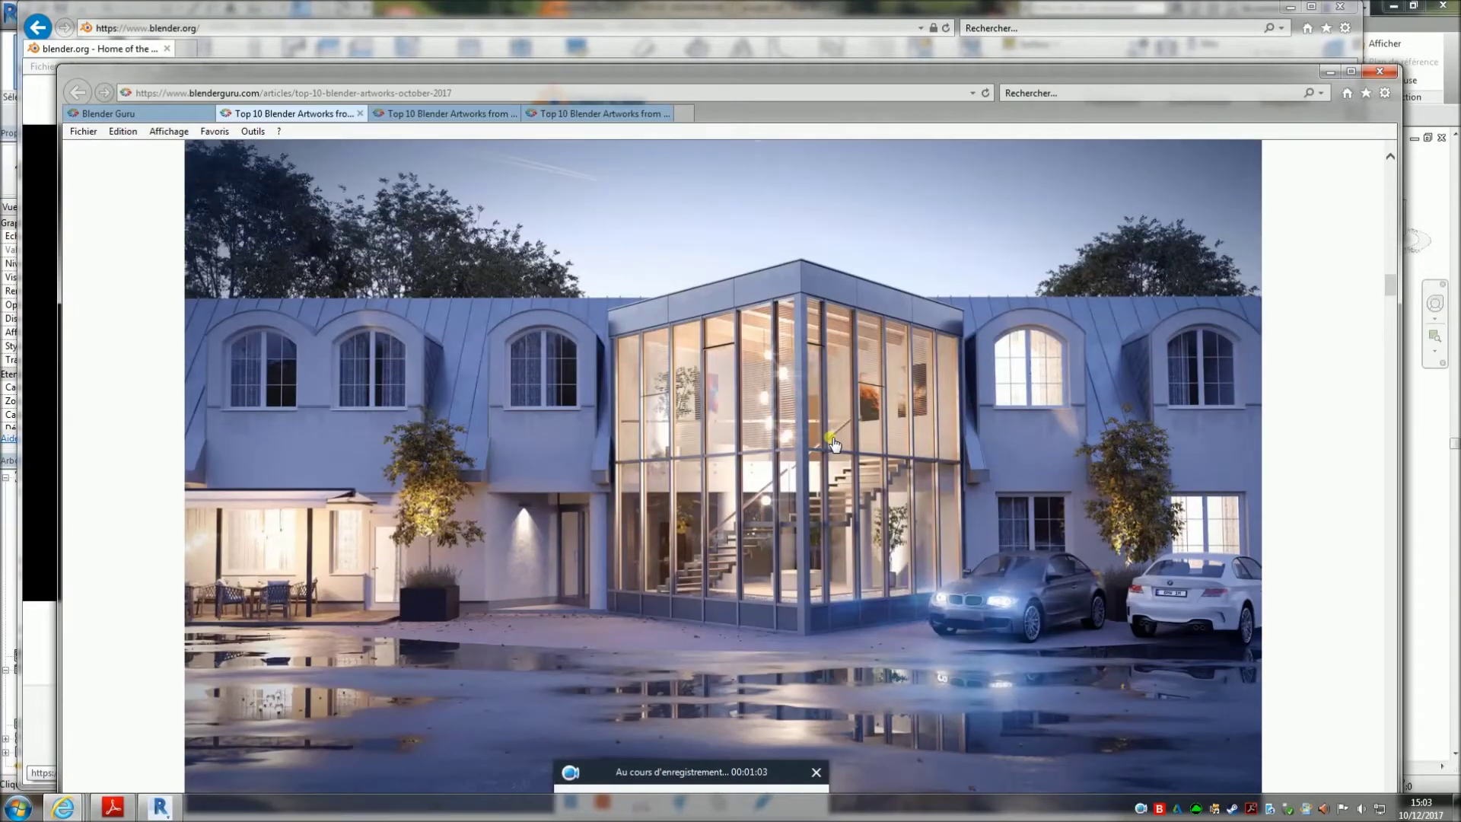
scroll(833, 443, down, 2)
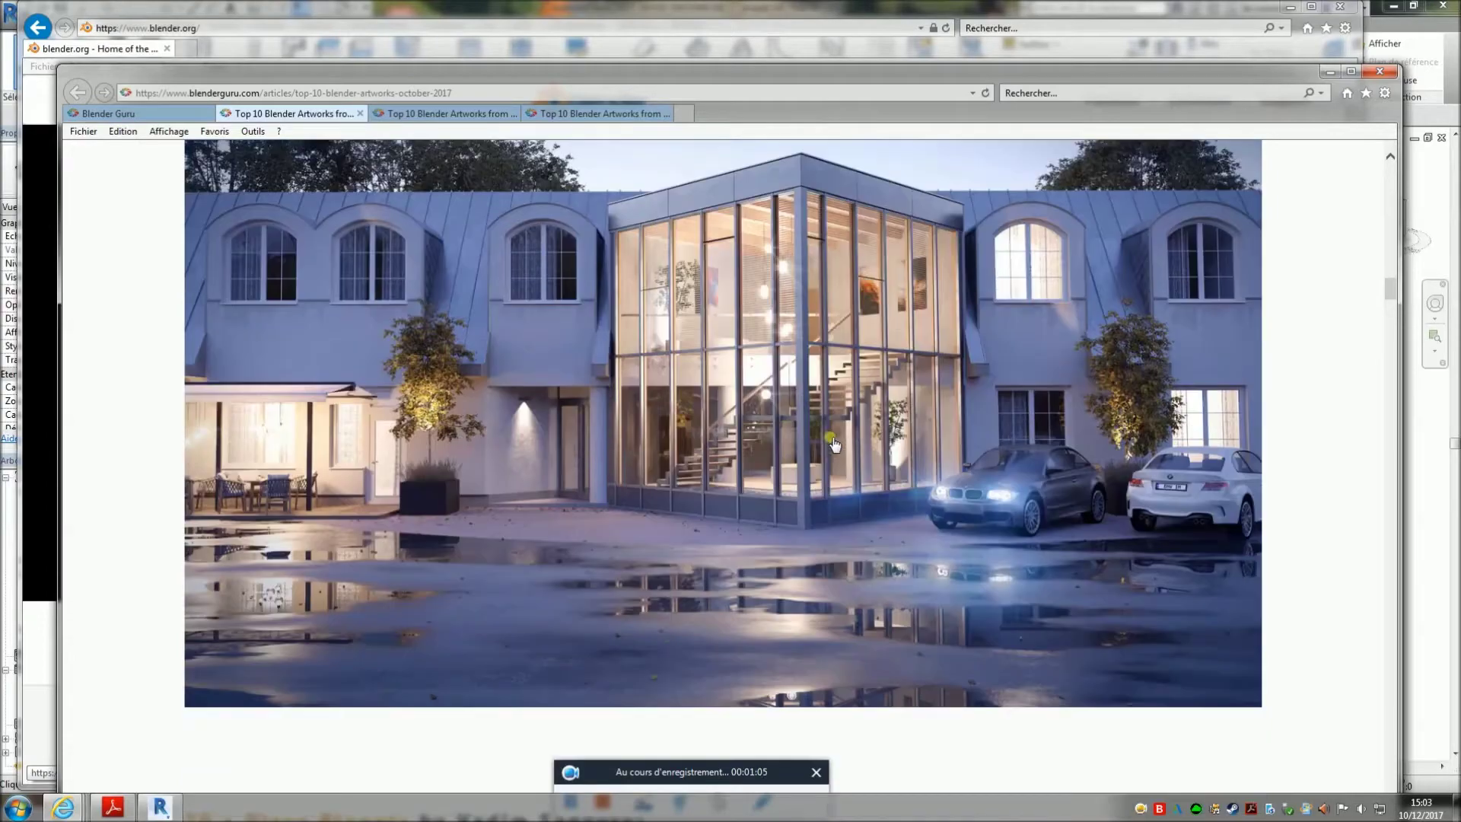
scroll(833, 444, down, 3)
scroll(831, 441, down, 5)
scroll(830, 440, down, 5)
scroll(830, 440, down, 5)
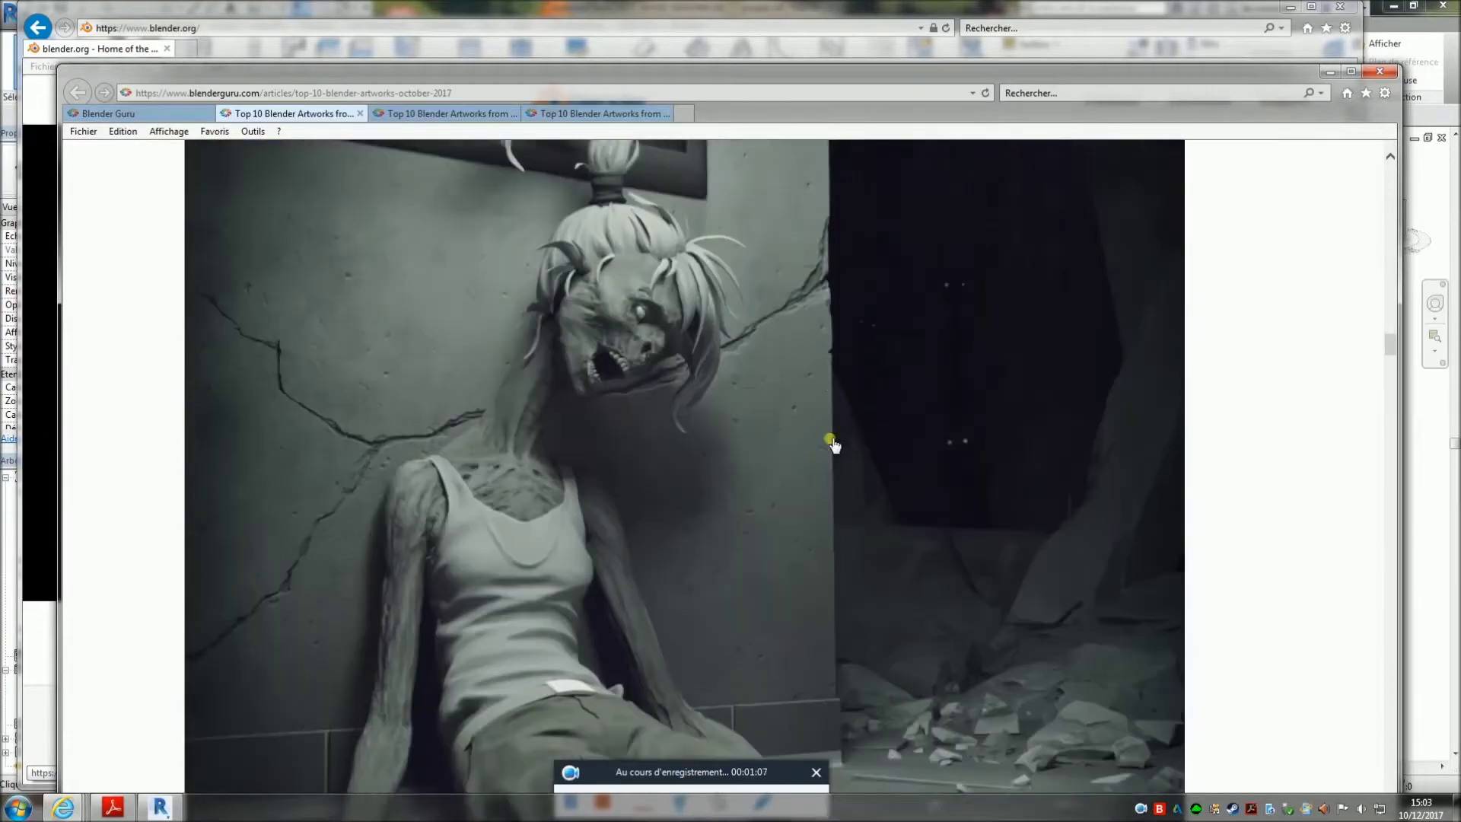
scroll(830, 439, down, 5)
scroll(831, 441, down, 3)
scroll(833, 443, down, 5)
scroll(833, 444, down, 5)
scroll(833, 443, down, 5)
scroll(833, 443, down, 5)
scroll(833, 444, down, 5)
scroll(833, 443, down, 5)
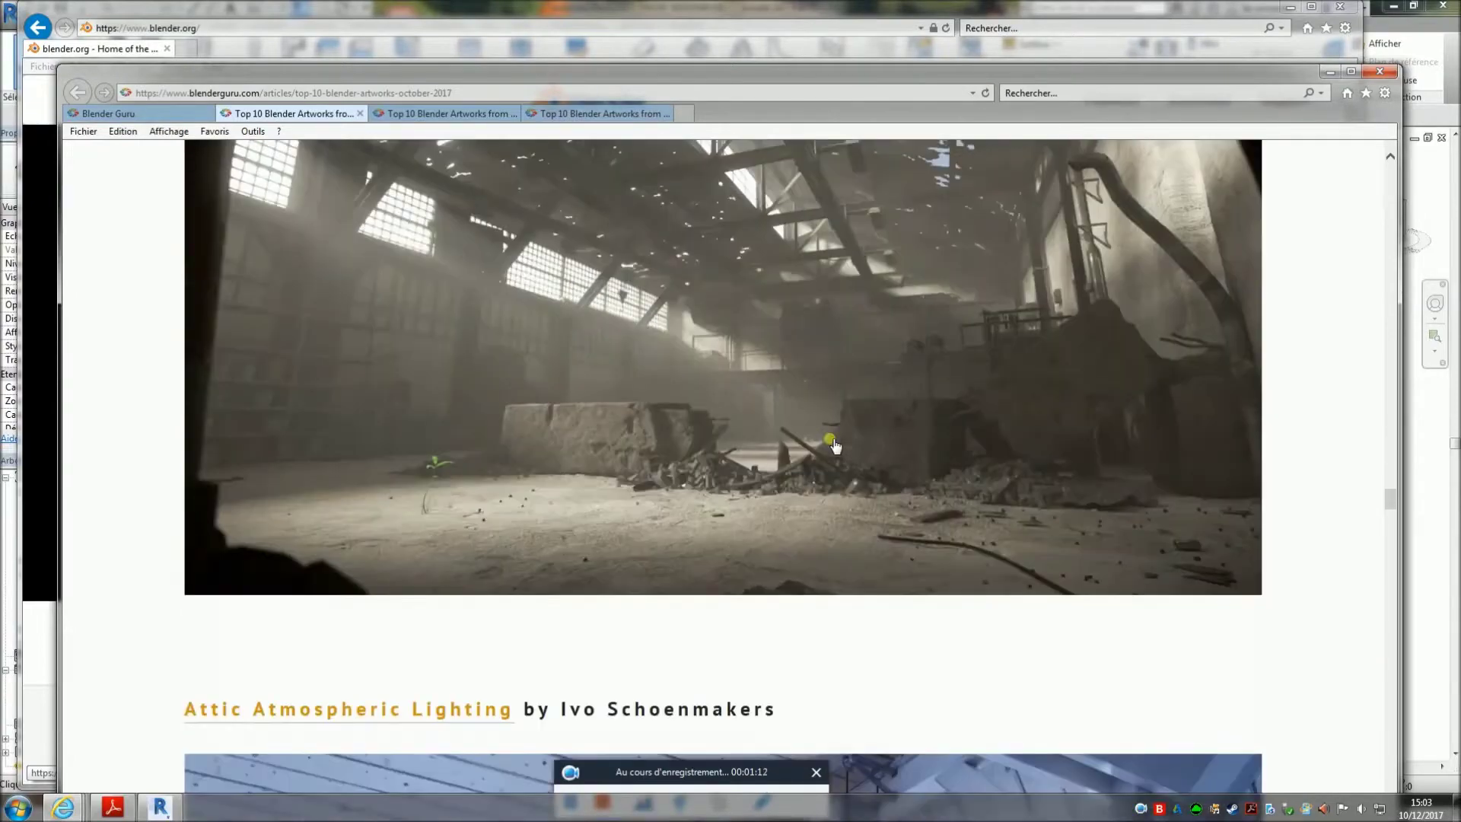
Step: Continue down to the Brunch render, then switch to the September 2017 artworks article
scroll(833, 444, up, 3)
scroll(833, 444, down, 3)
scroll(833, 443, down, 5)
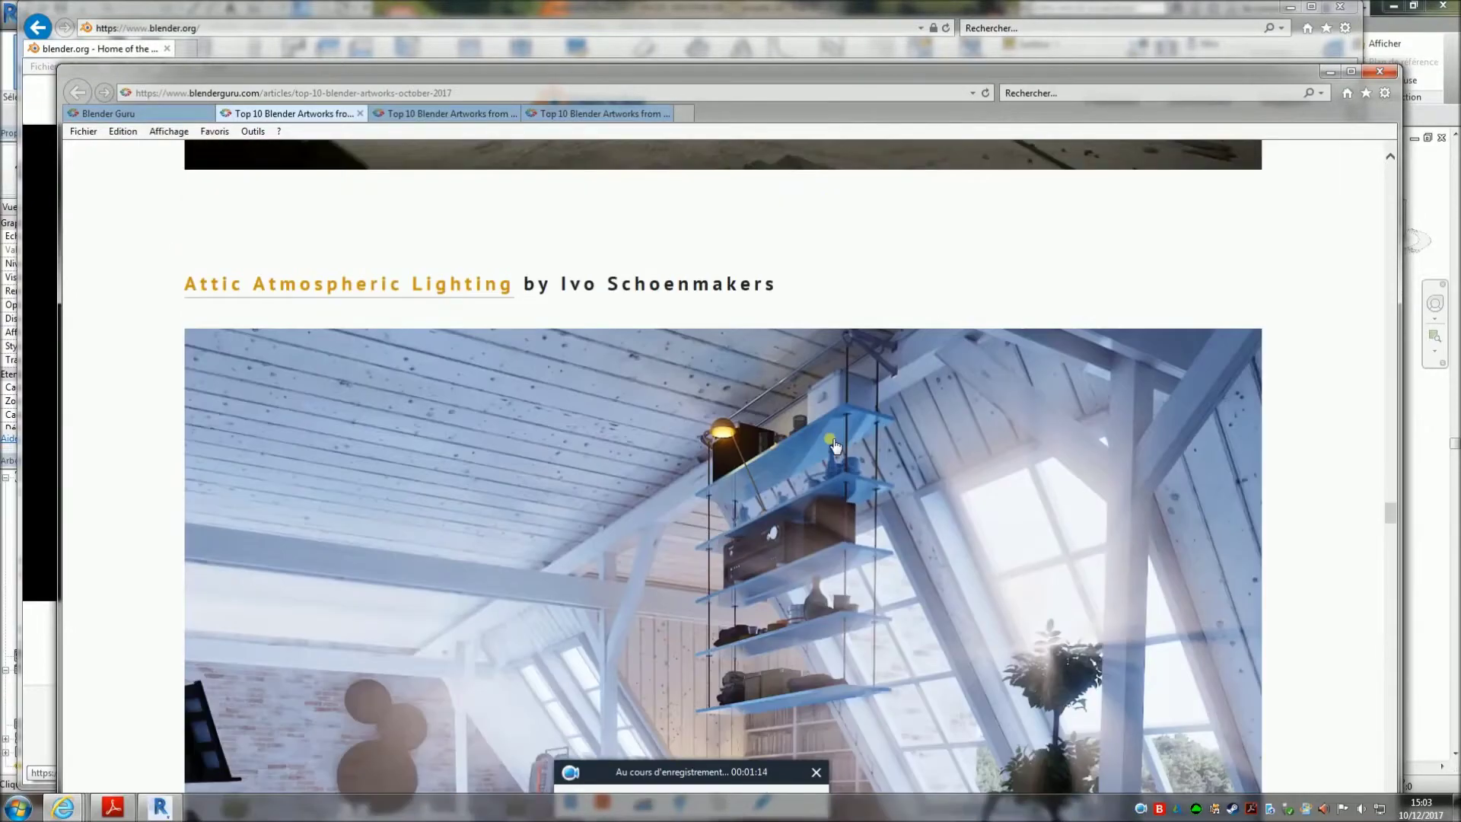
scroll(833, 444, down, 2)
scroll(833, 444, down, 3)
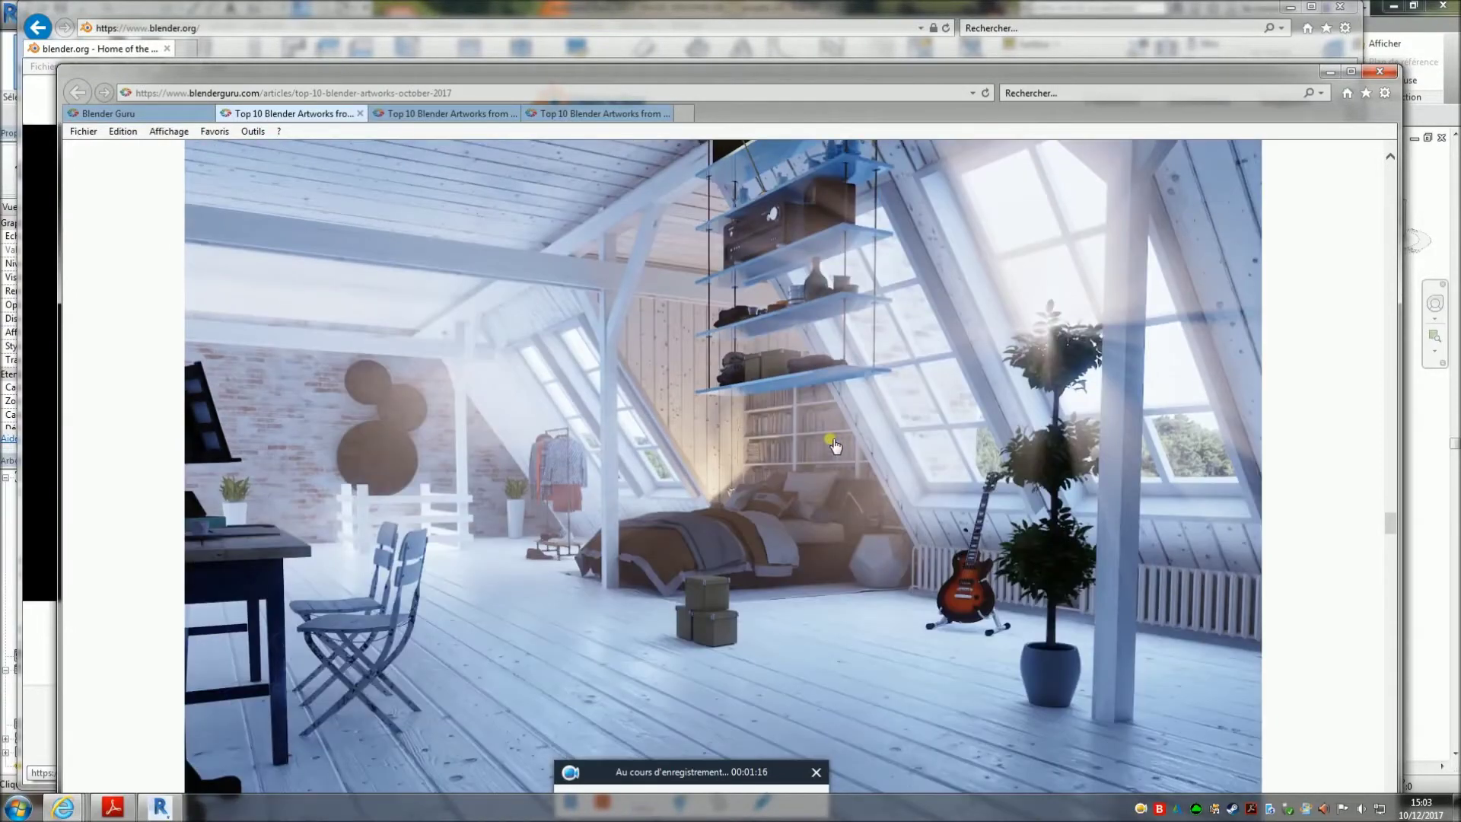
scroll(833, 444, down, 2)
scroll(833, 443, down, 3)
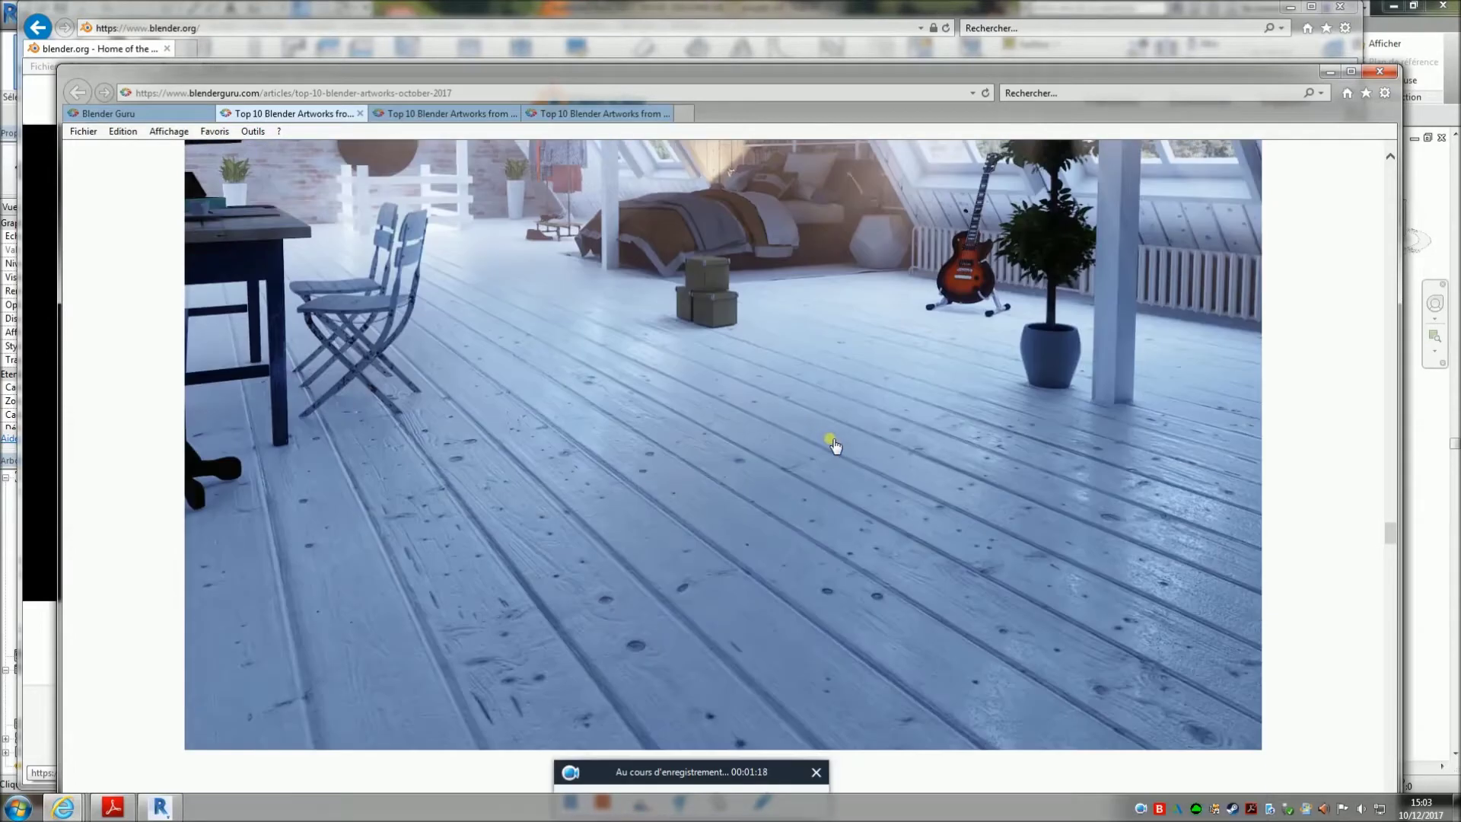
scroll(833, 443, down, 4)
scroll(833, 443, down, 4)
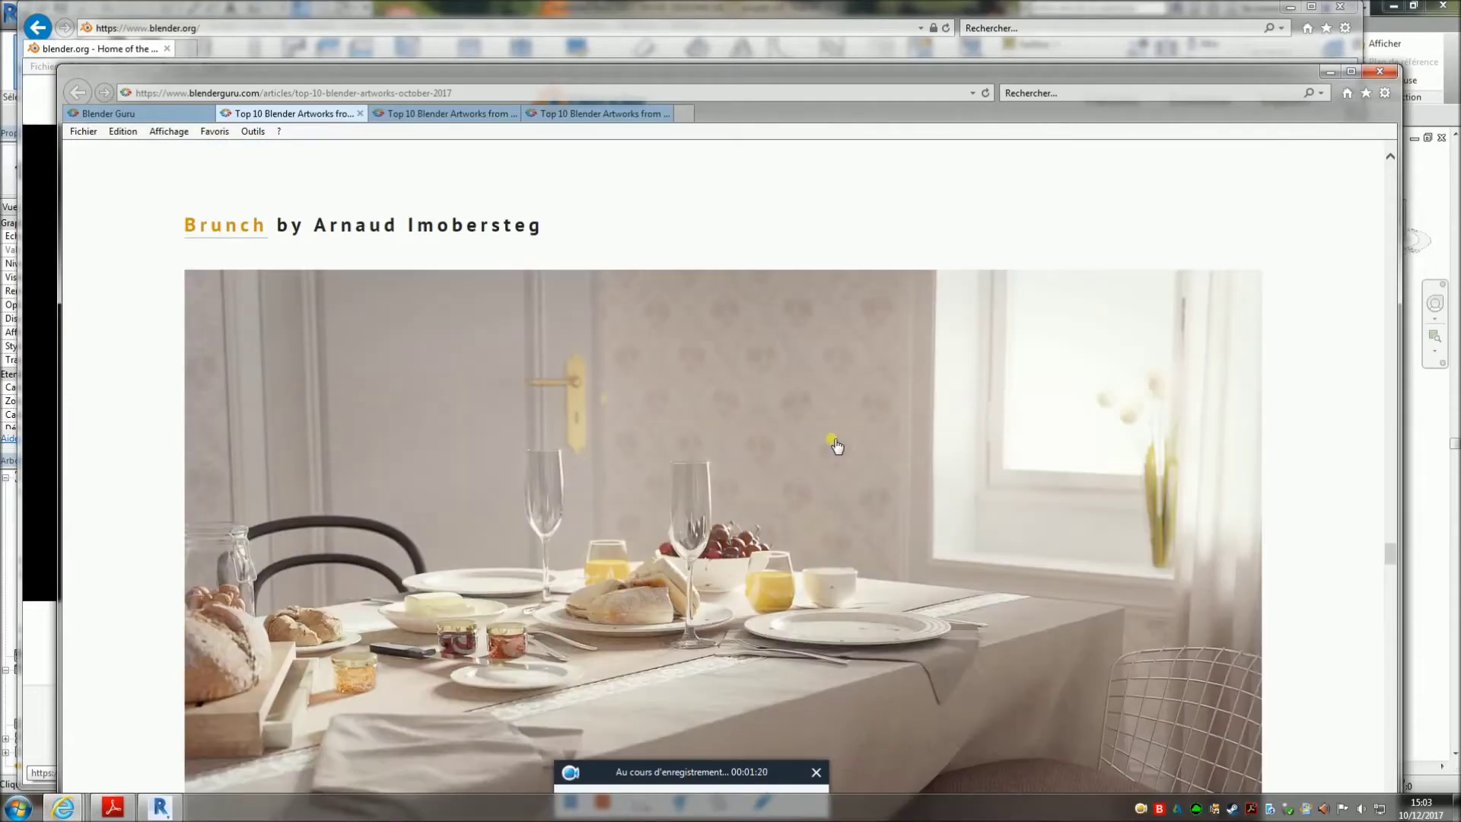
scroll(836, 446, down, 2)
scroll(836, 446, down, 2)
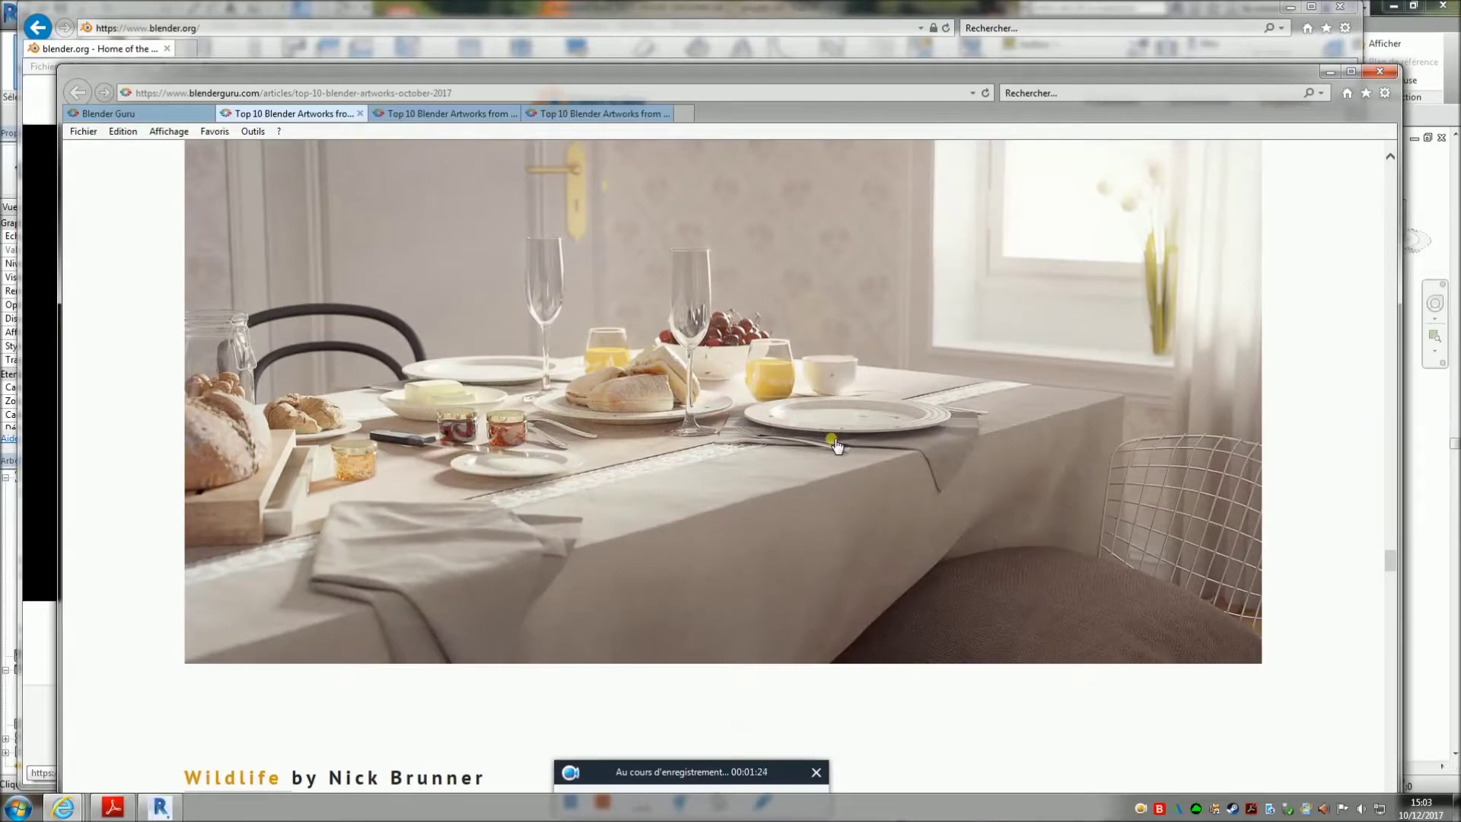
click(452, 113)
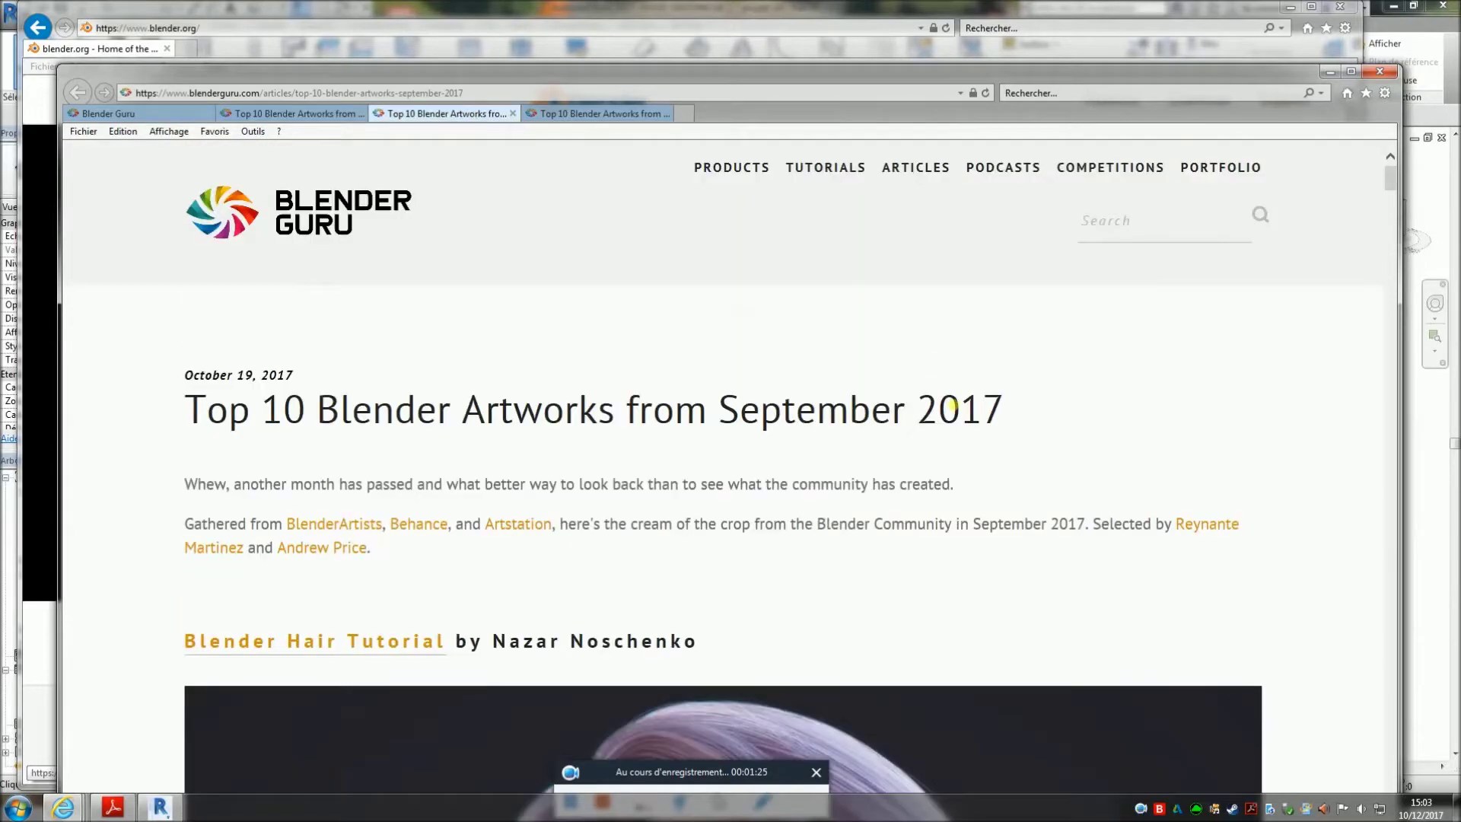
Step: Scroll down through the September 2017 top artworks article
scroll(953, 455, down, 8)
scroll(953, 455, down, 10)
scroll(953, 449, down, 10)
scroll(955, 449, down, 10)
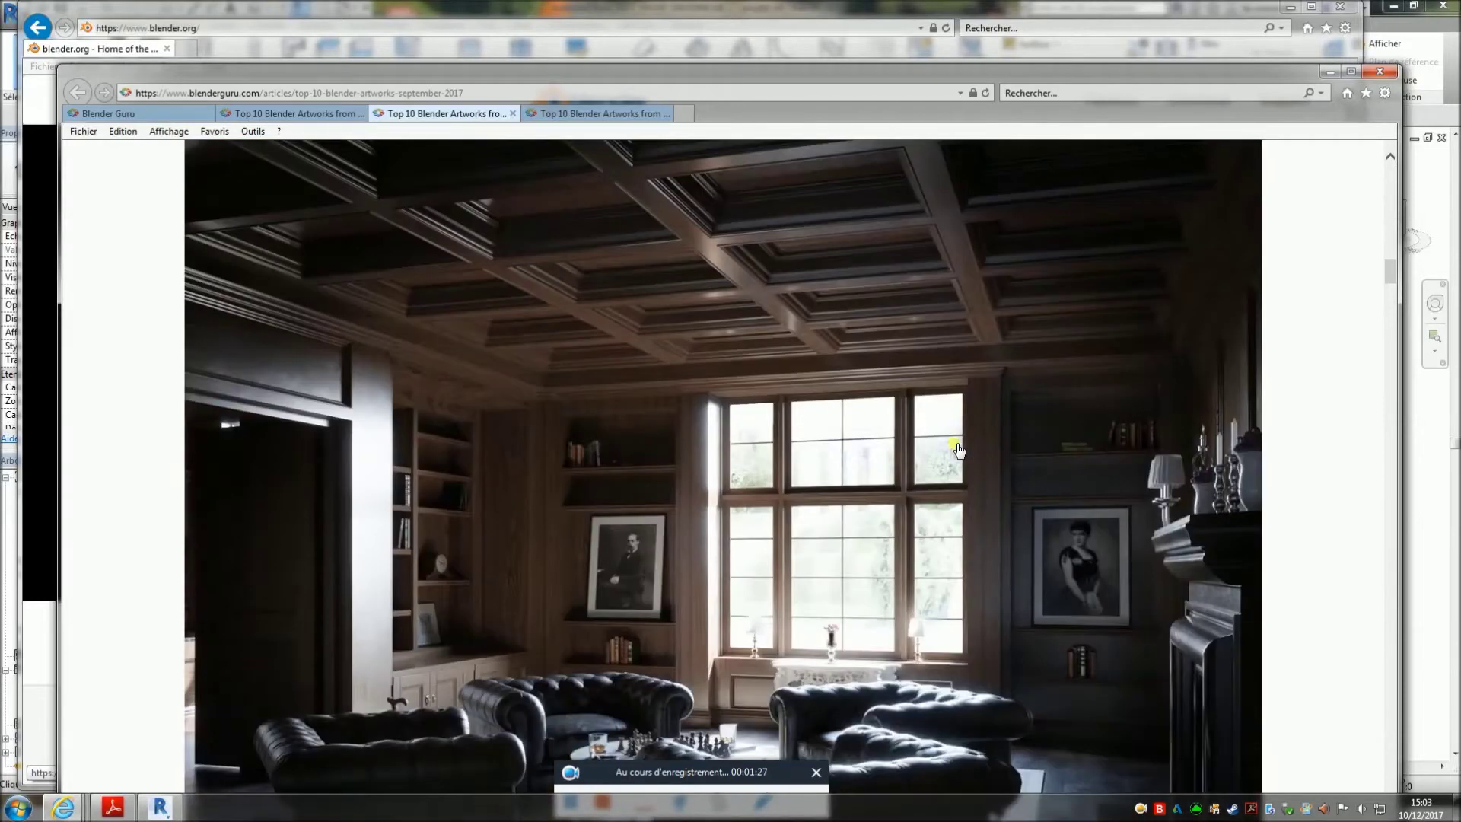
scroll(957, 449, down, 2)
scroll(958, 450, down, 2)
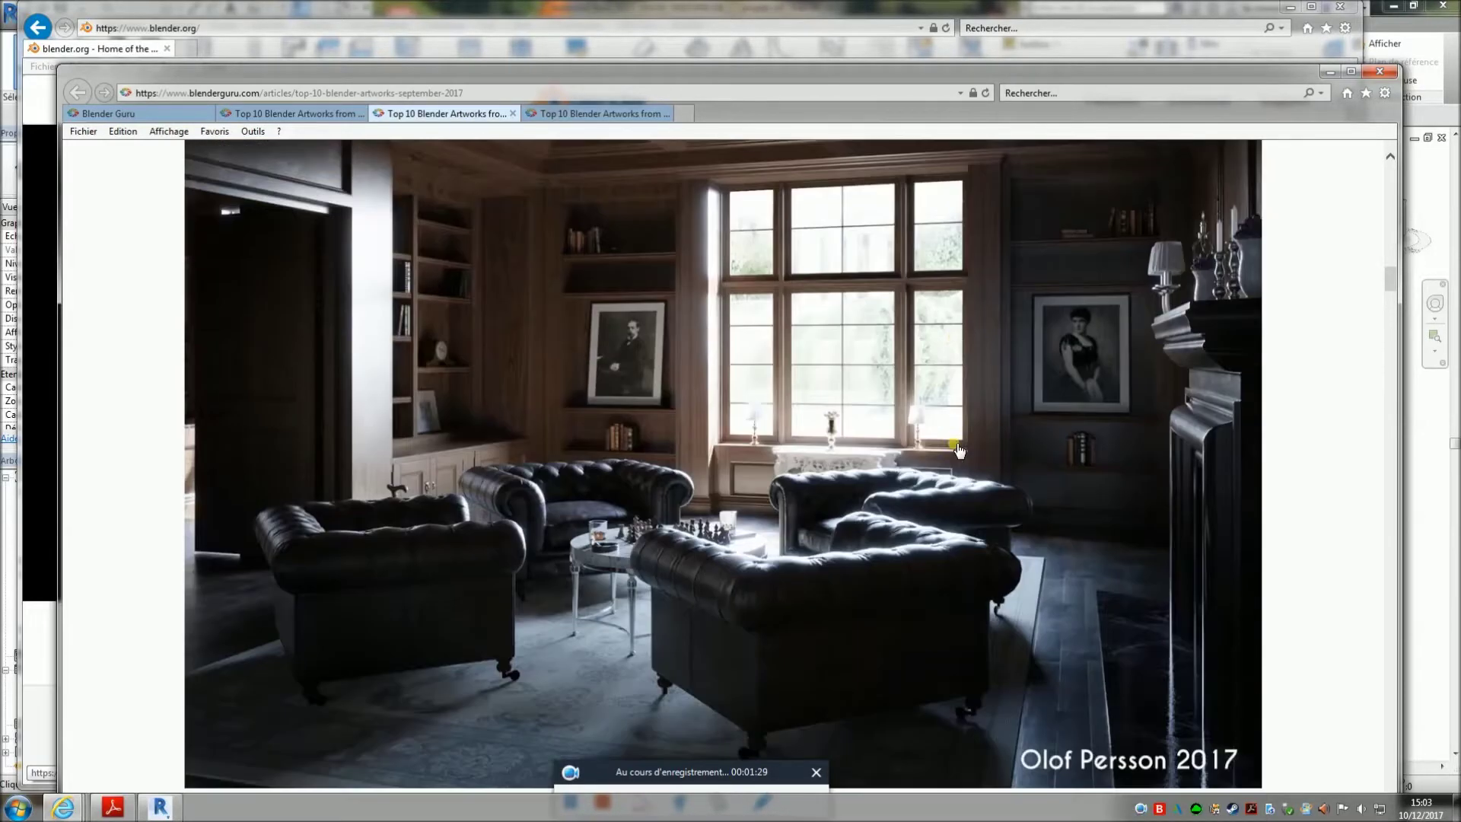
scroll(959, 450, down, 2)
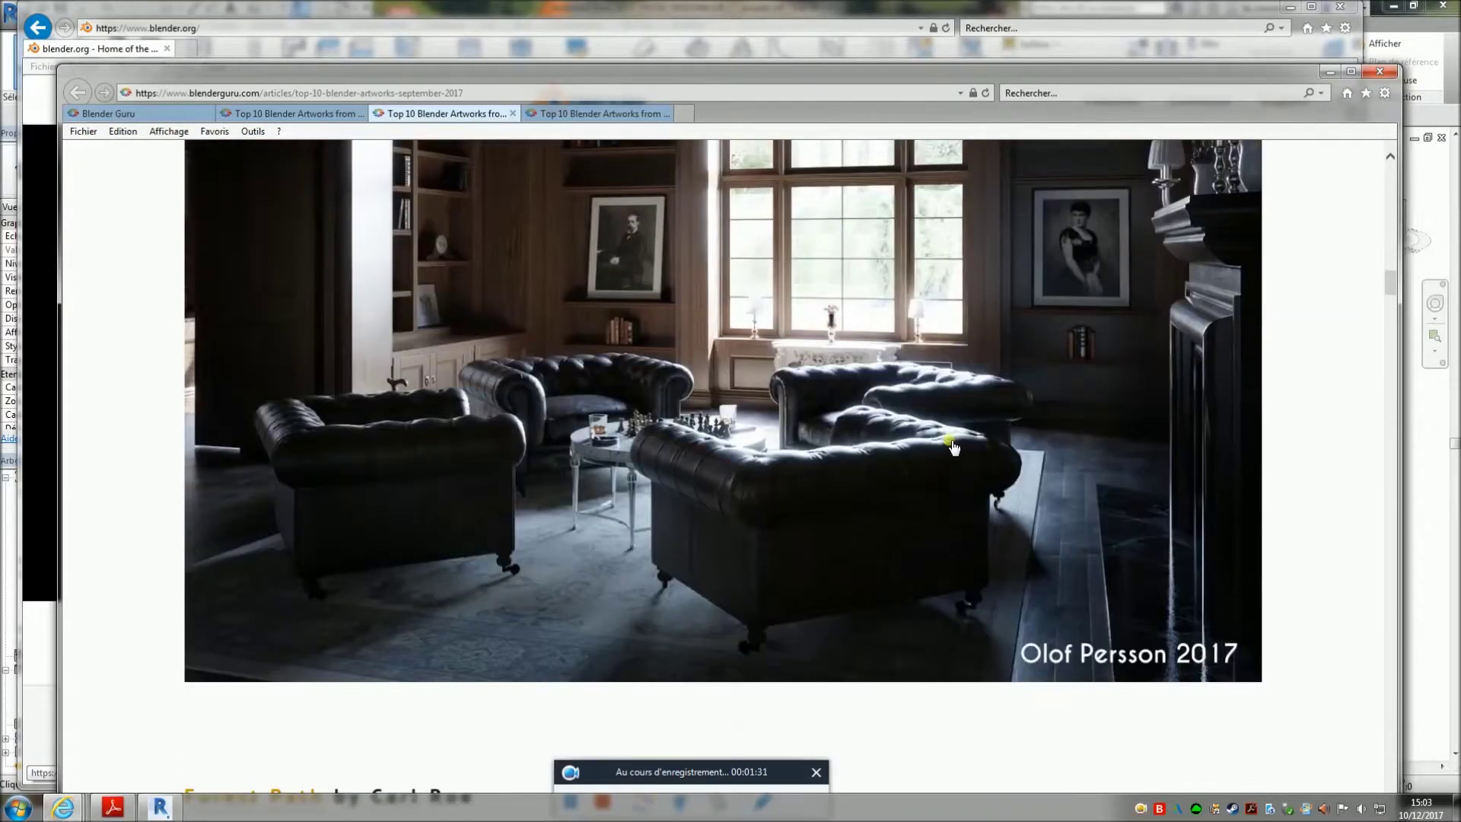
Step: Switch to the August 2017 artworks article and scroll up to the modern wooden house render
click(578, 116)
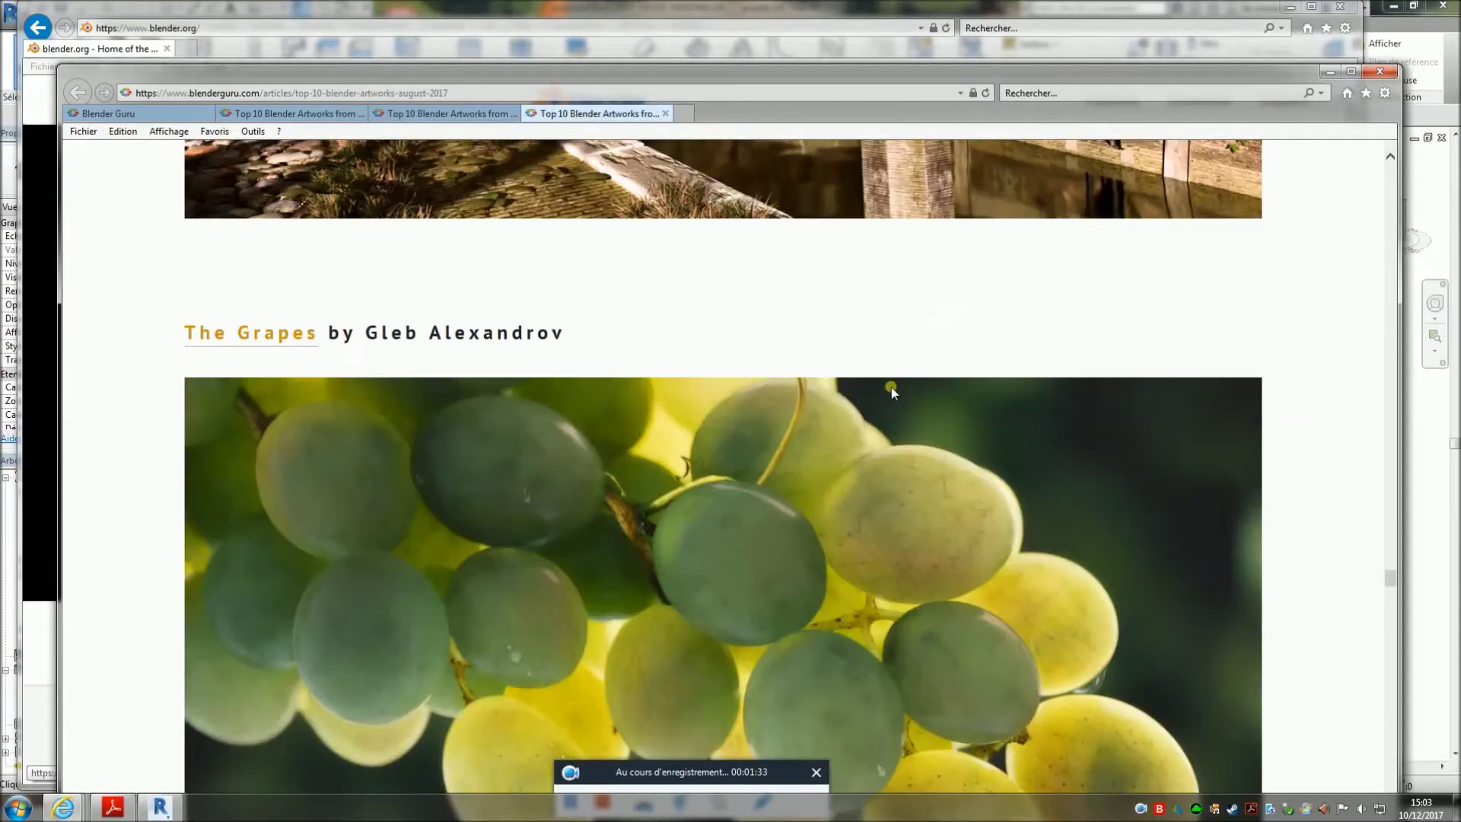
scroll(891, 441, up, 10)
scroll(892, 441, up, 8)
scroll(890, 441, up, 10)
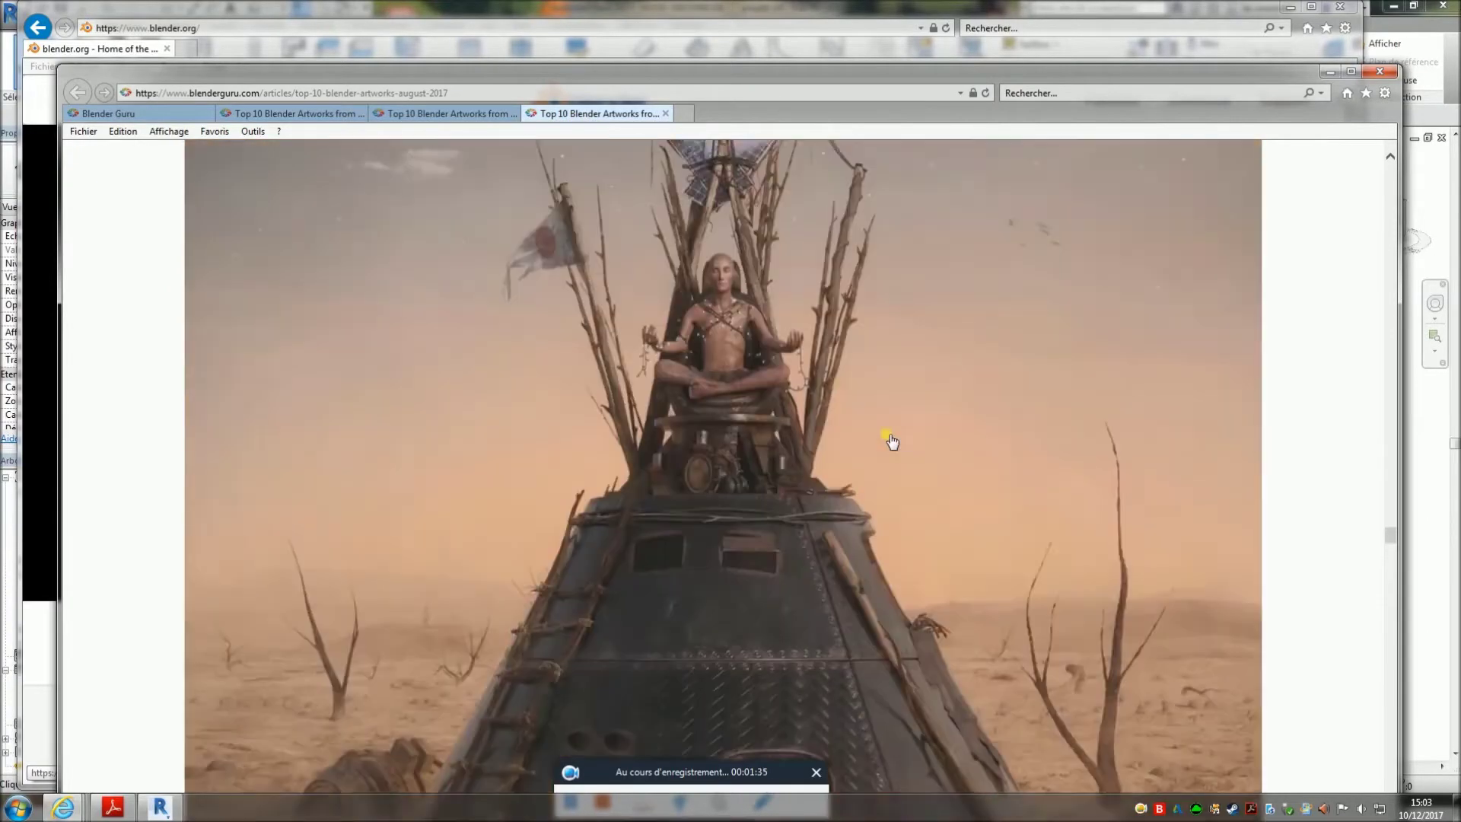
scroll(889, 440, up, 10)
scroll(888, 440, up, 10)
scroll(889, 440, up, 10)
scroll(890, 441, up, 10)
scroll(892, 441, up, 8)
scroll(891, 442, up, 10)
scroll(891, 441, up, 5)
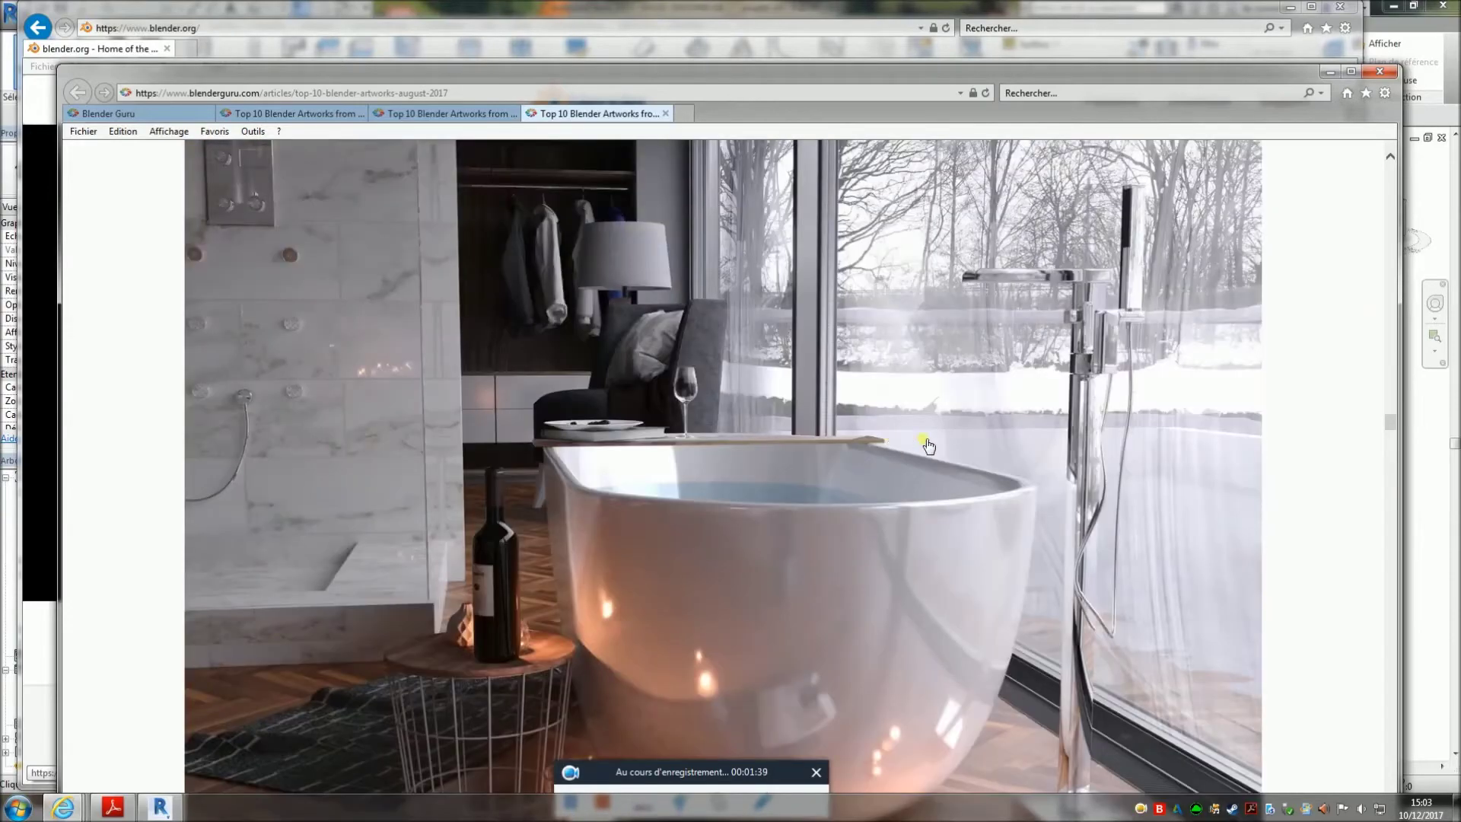
scroll(928, 445, up, 3)
scroll(928, 445, up, 5)
scroll(929, 445, up, 5)
scroll(928, 445, up, 3)
scroll(928, 445, up, 5)
scroll(928, 445, up, 5)
scroll(928, 445, up, 5)
scroll(928, 445, up, 5)
scroll(928, 445, up, 5)
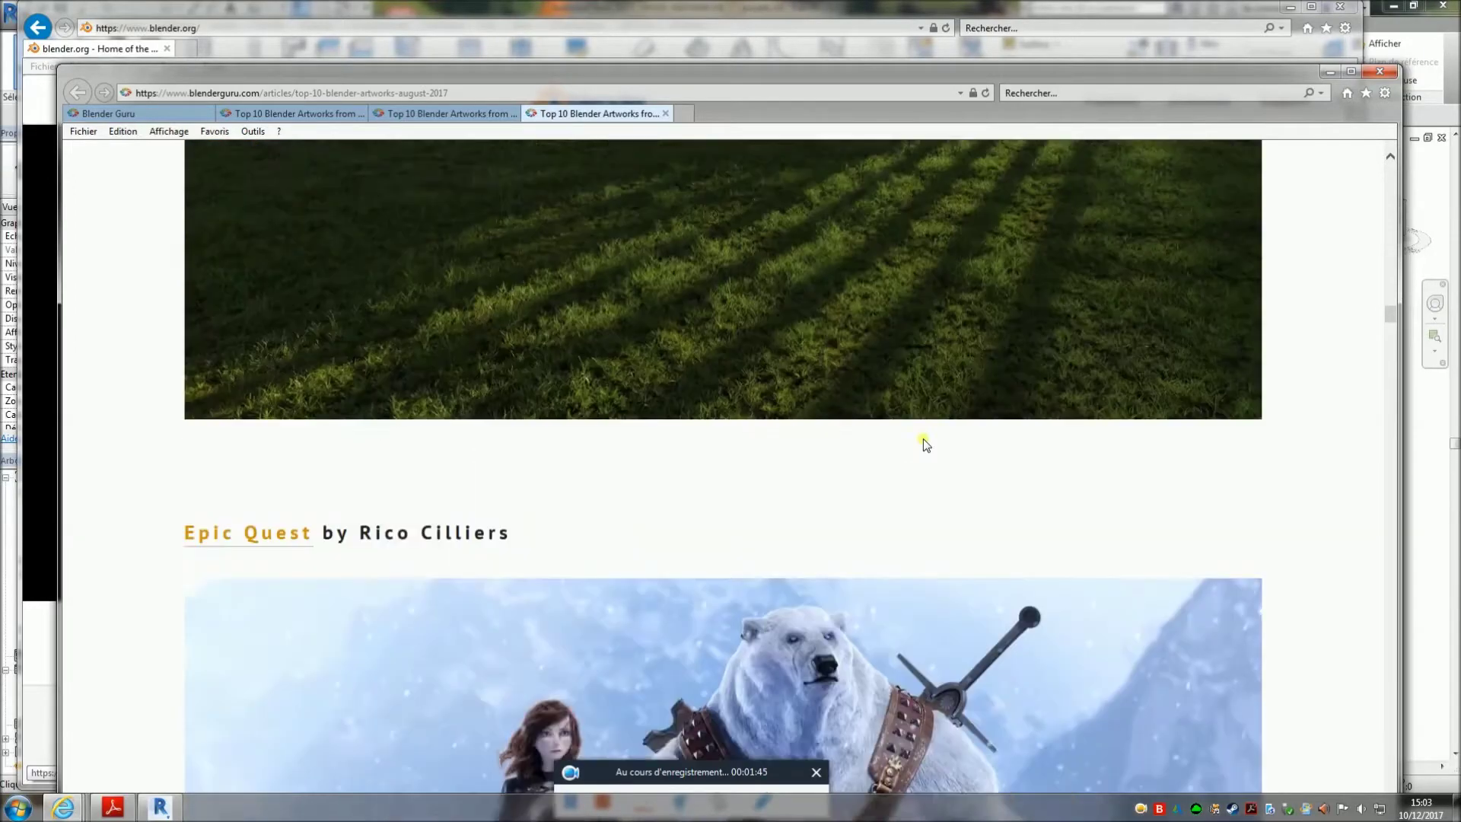
scroll(928, 445, up, 5)
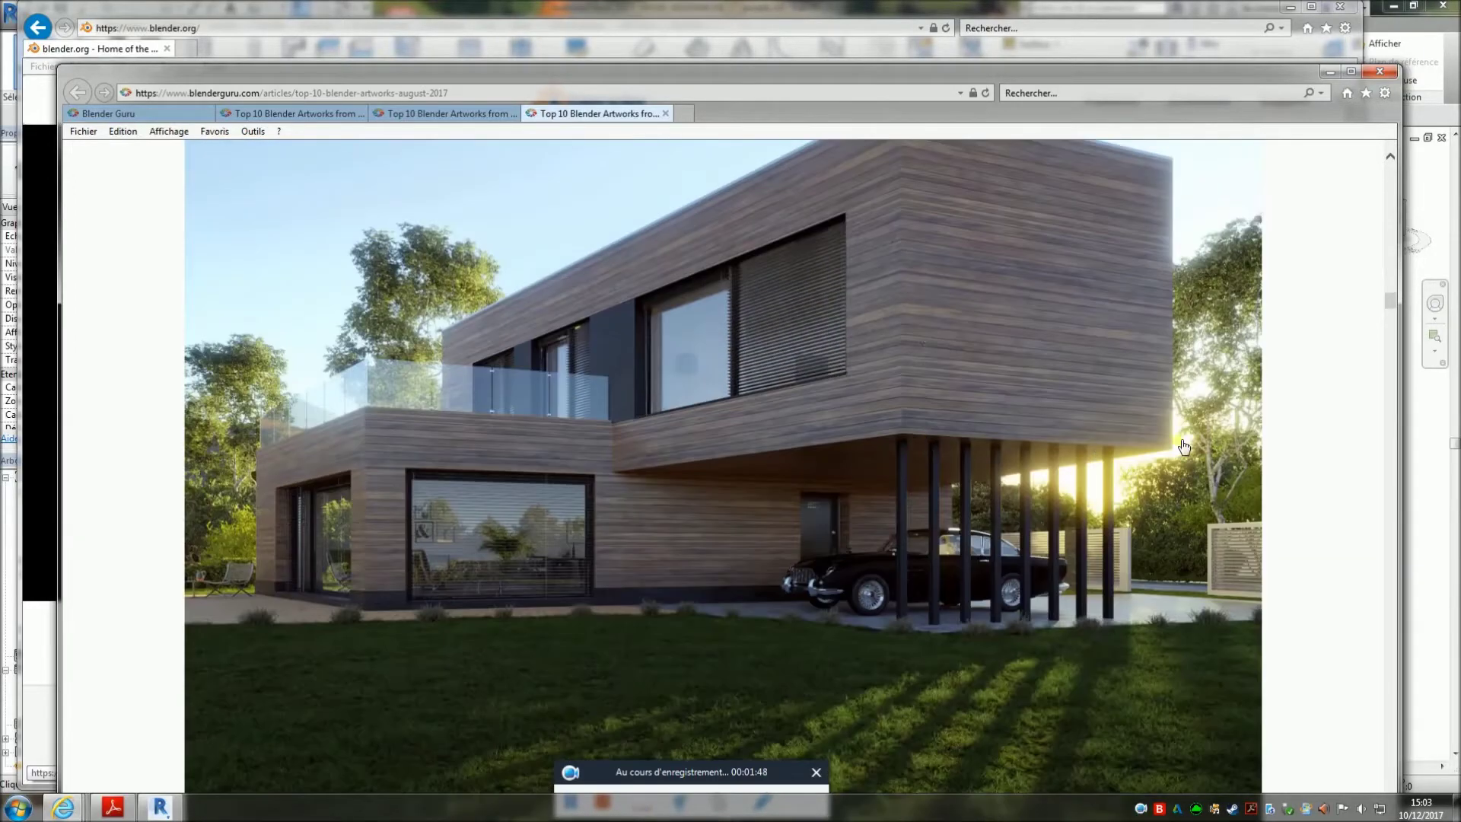
Step: Return to Revit, dismiss the export menu, and reveal OBJ Export 2 under the Compléments add-ins
click(168, 810)
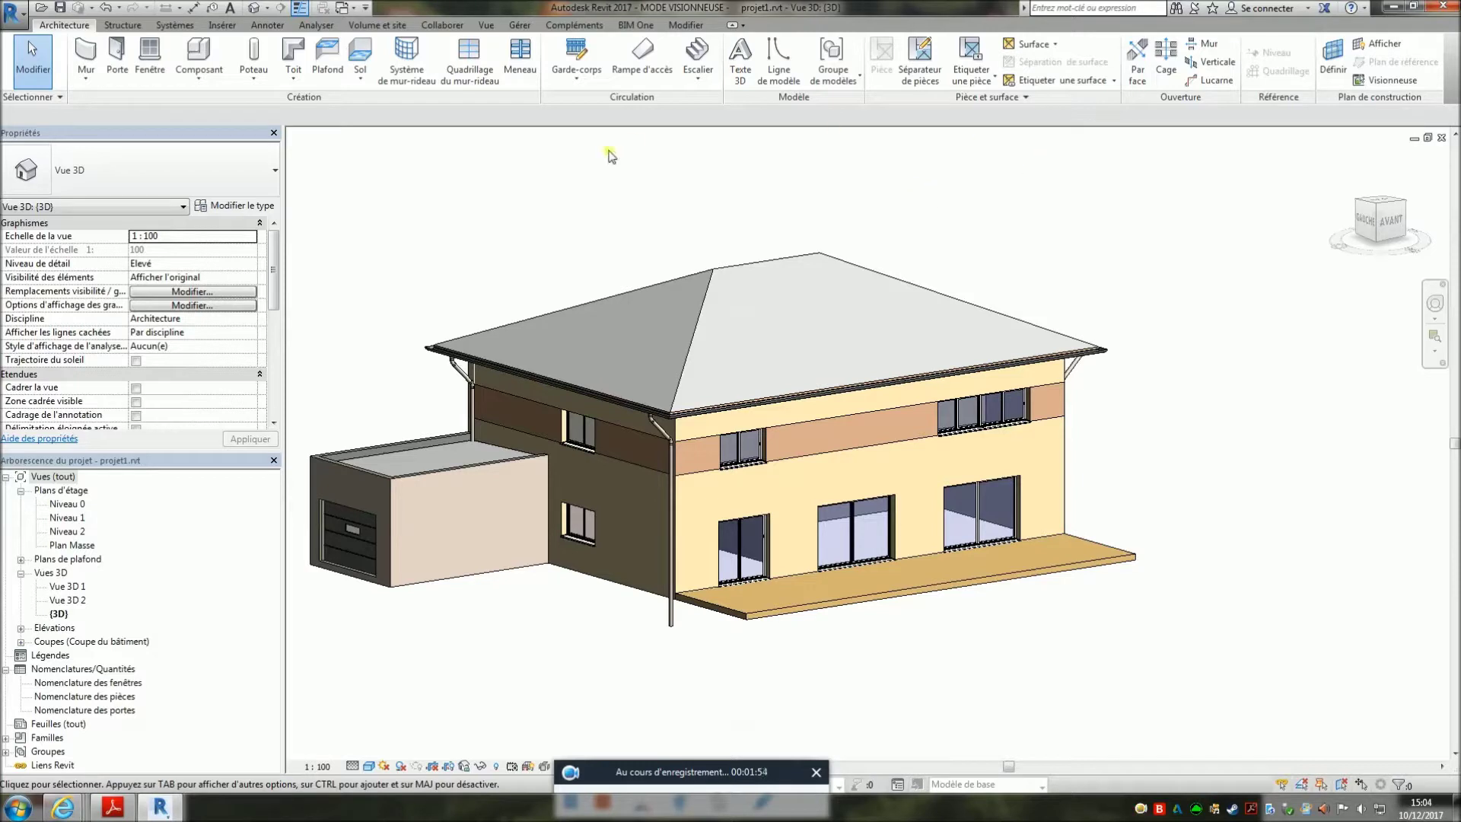
click(15, 13)
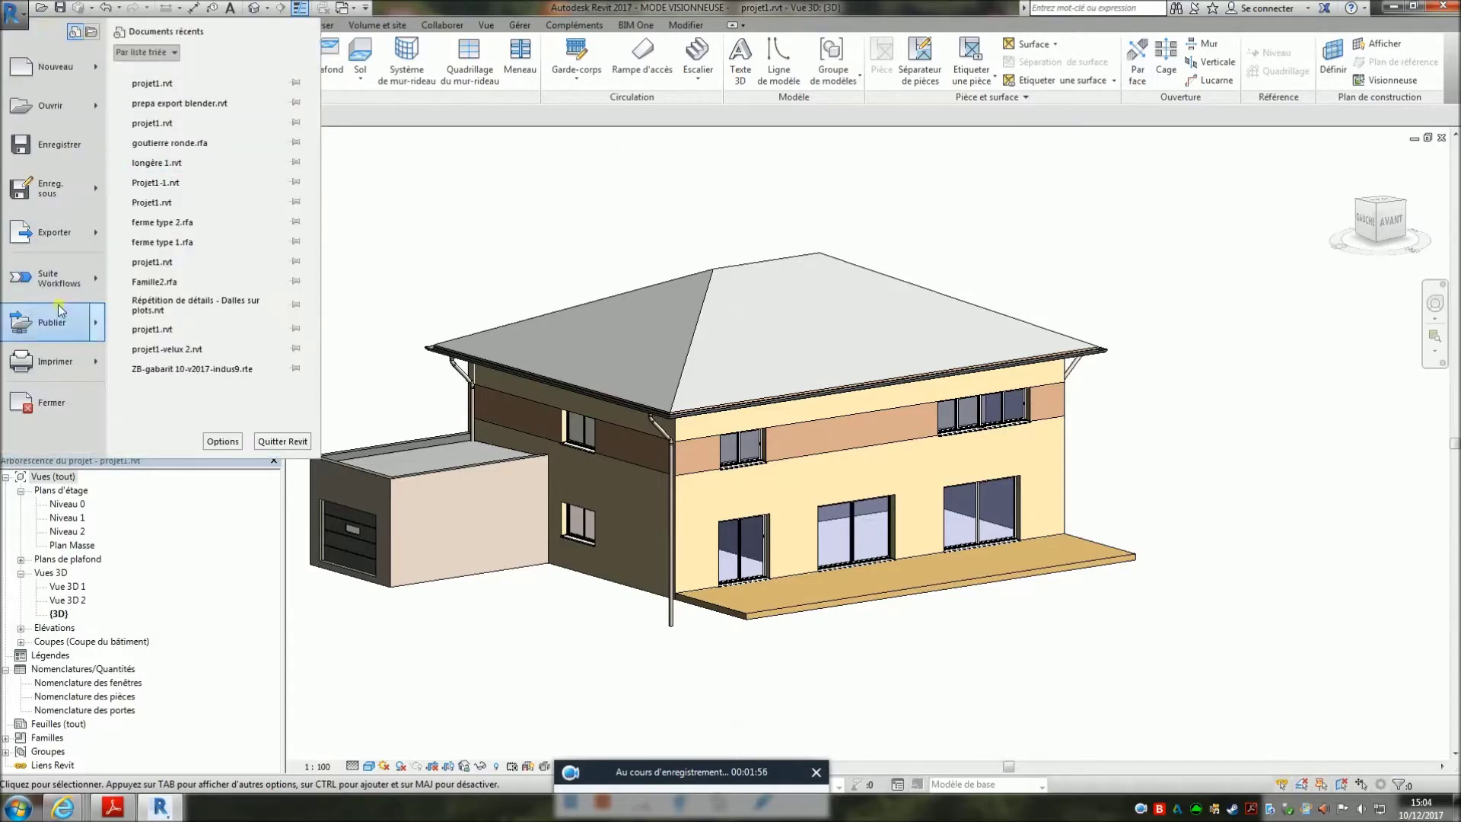
mouse_move(53, 231)
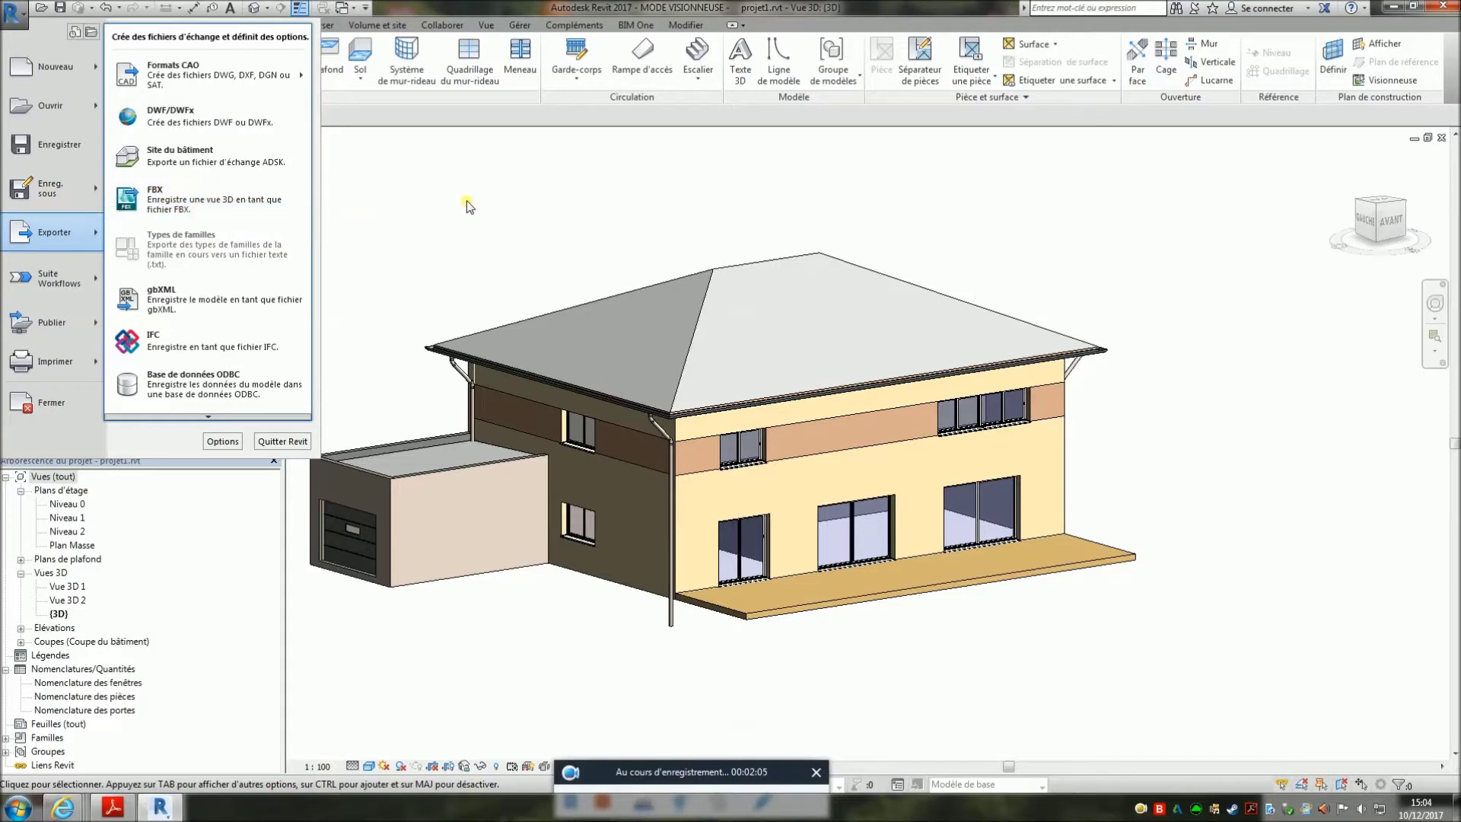
click(590, 239)
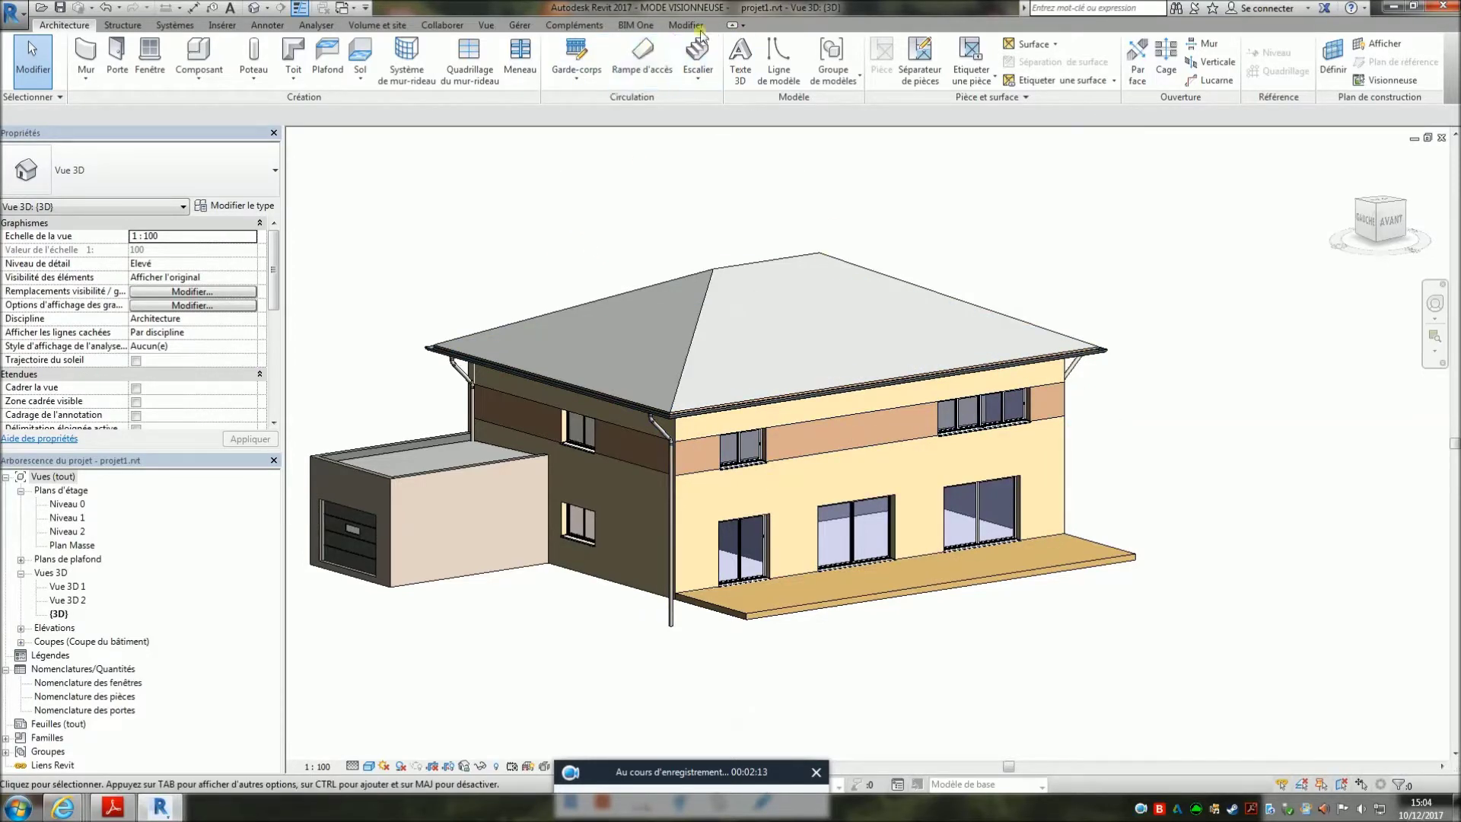
click(648, 26)
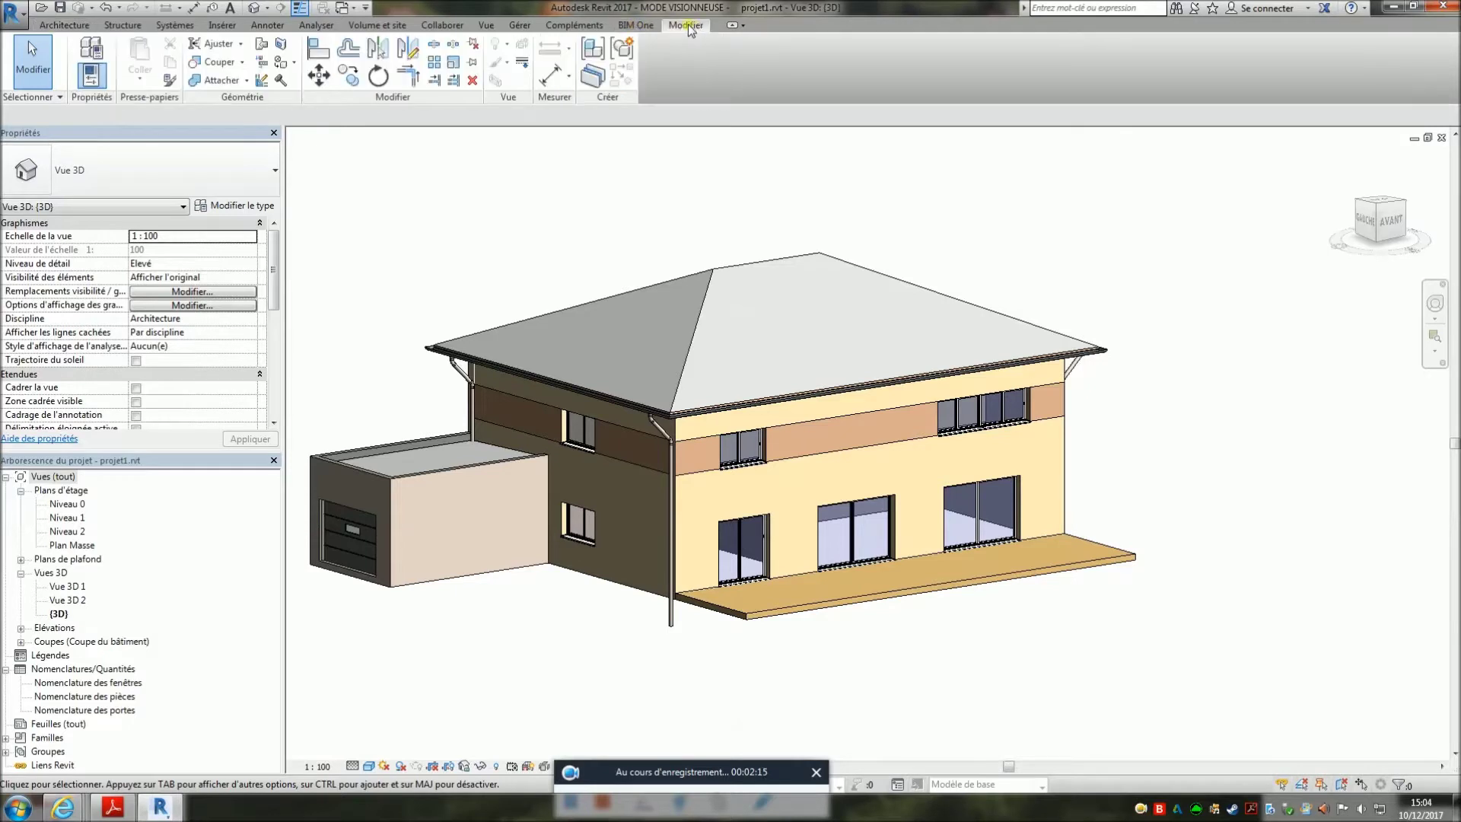
click(564, 27)
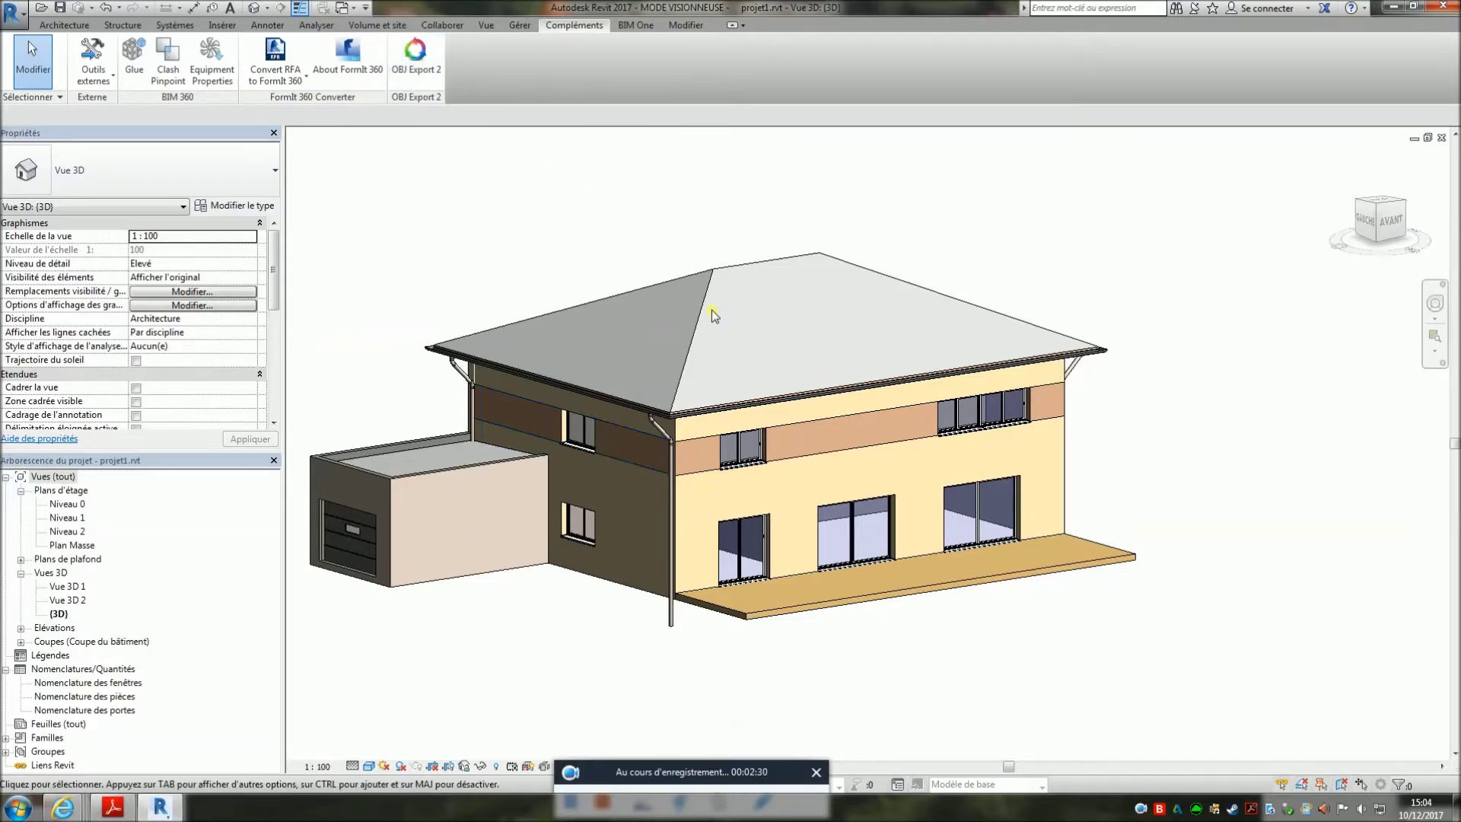
Step: Export the 3D house view to projet1.obj with OBJ Export 2, then switch to Blender
click(415, 49)
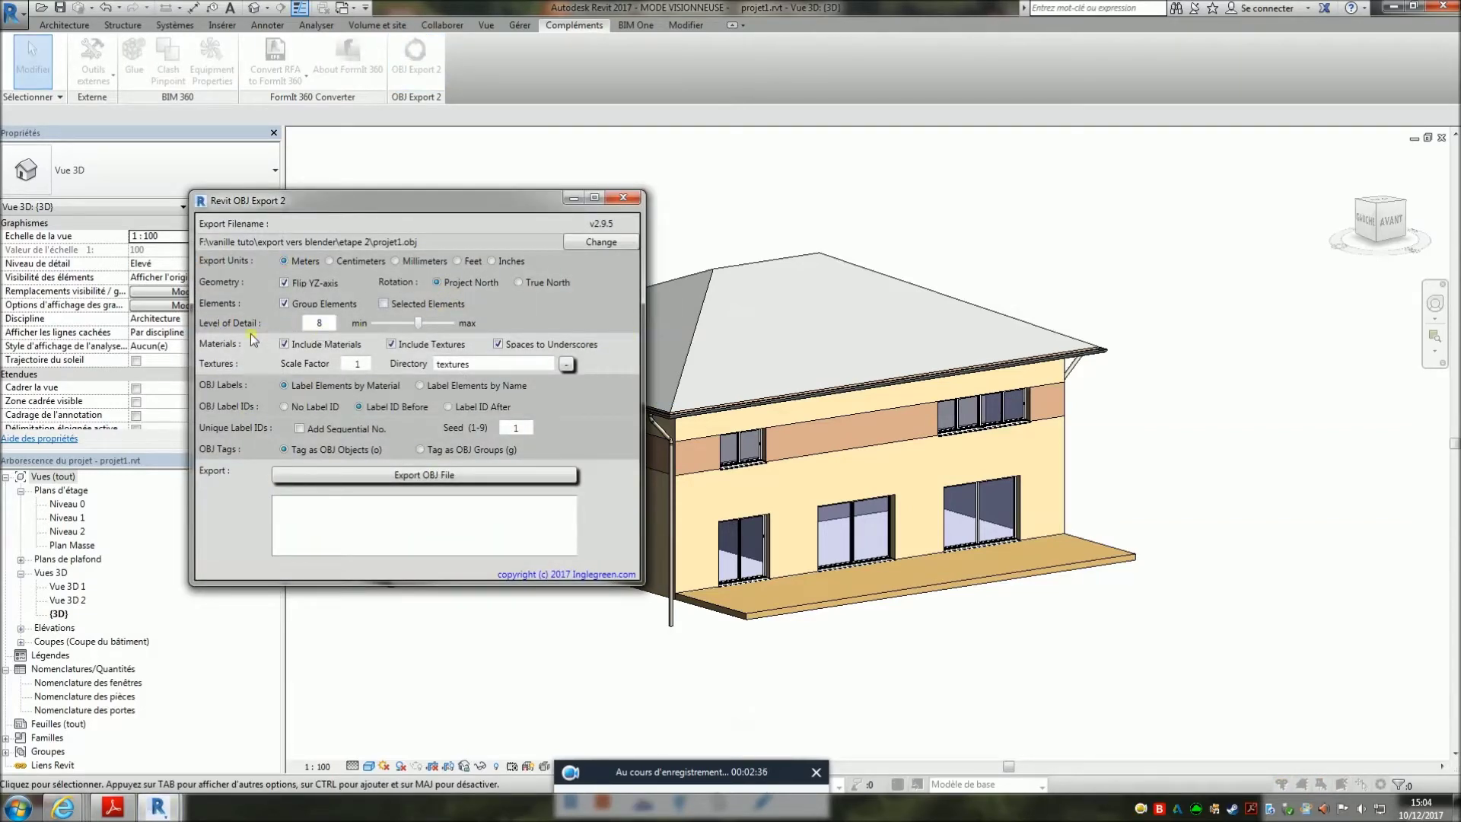
click(447, 476)
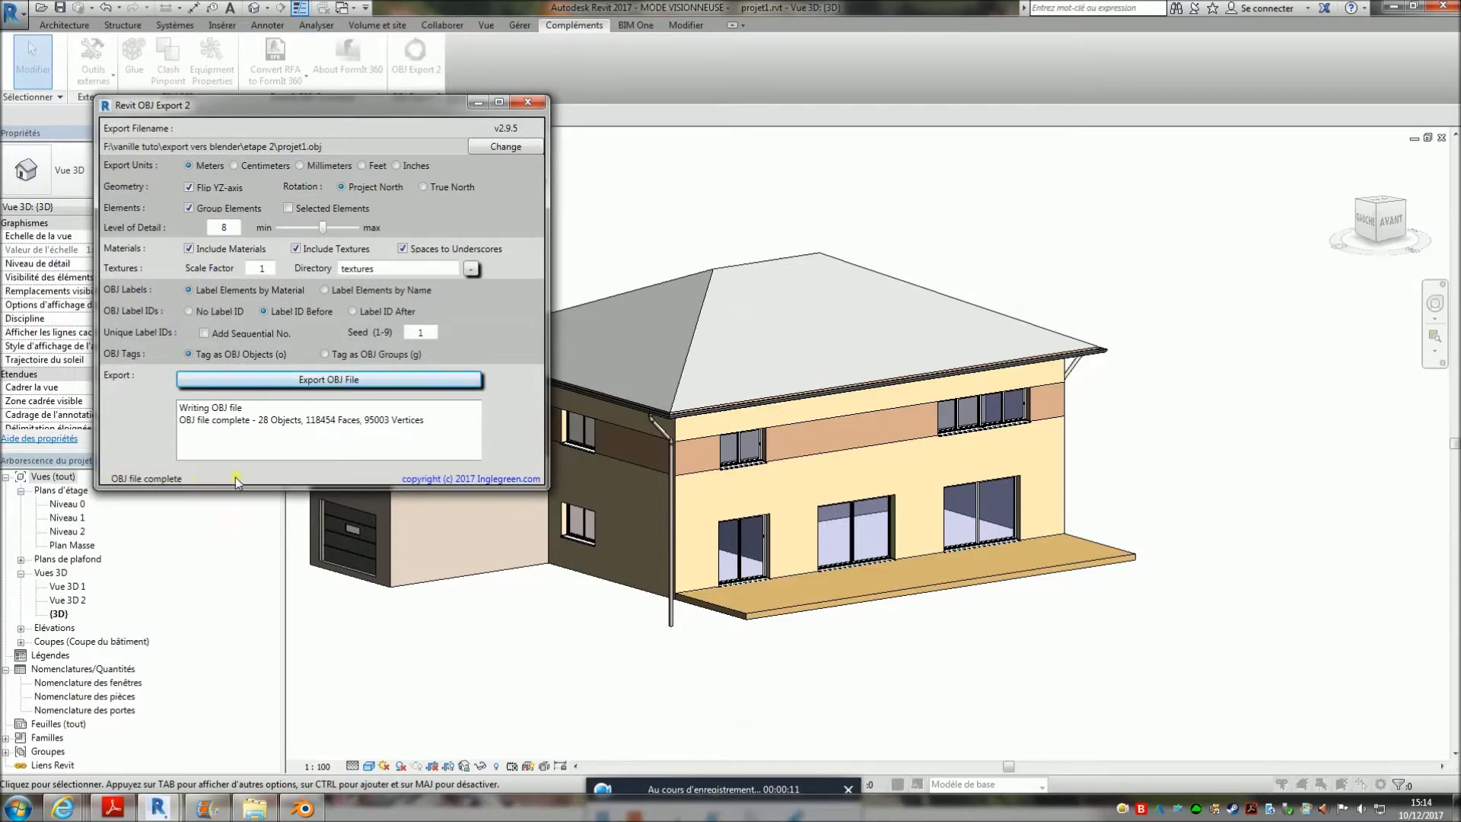
click(532, 102)
click(302, 808)
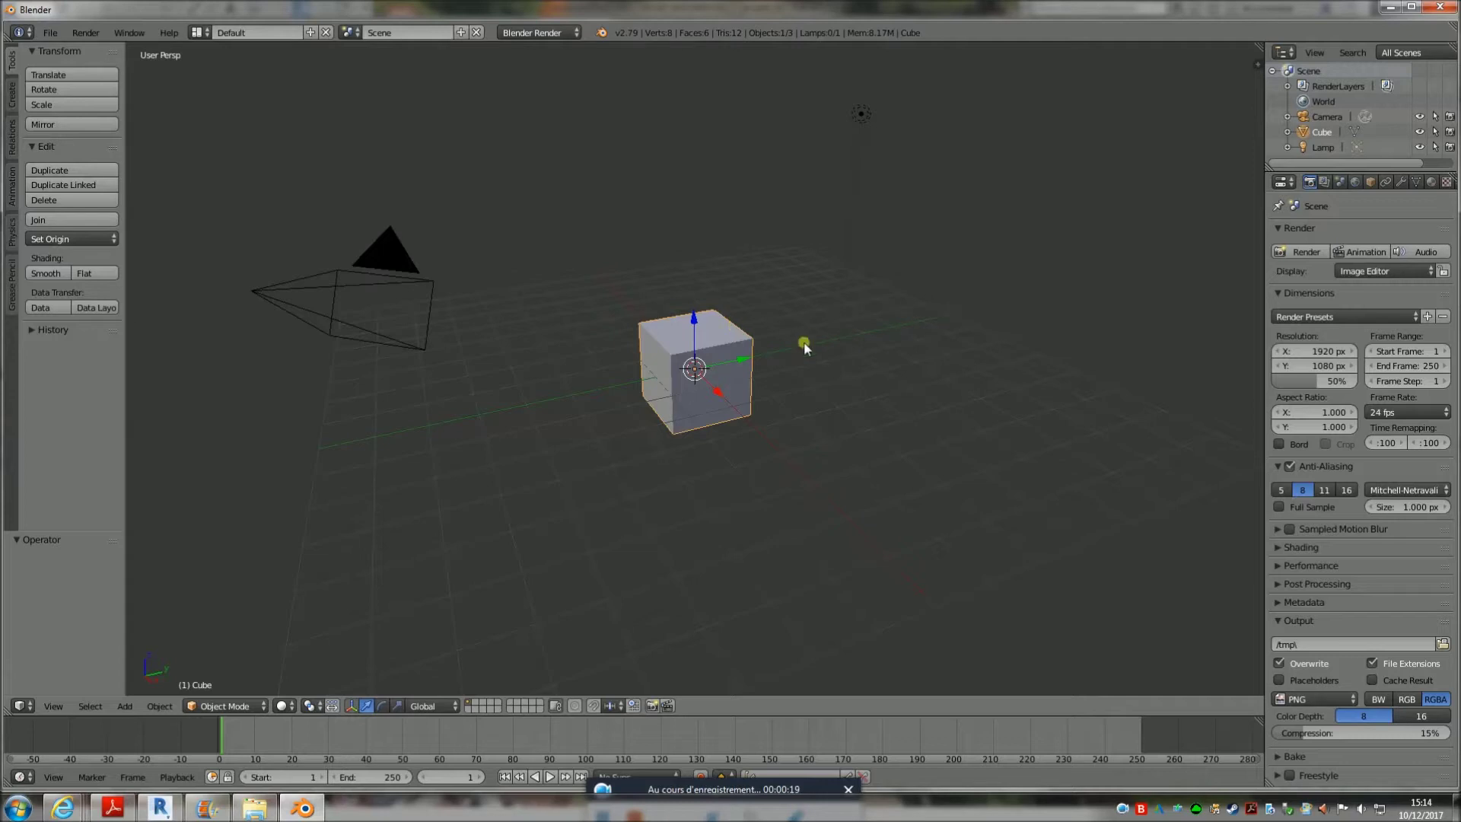
Step: Zoom out and delete the default cube with X, leaving camera and lamp
scroll(758, 348, down, 3)
scroll(761, 342, down, 2)
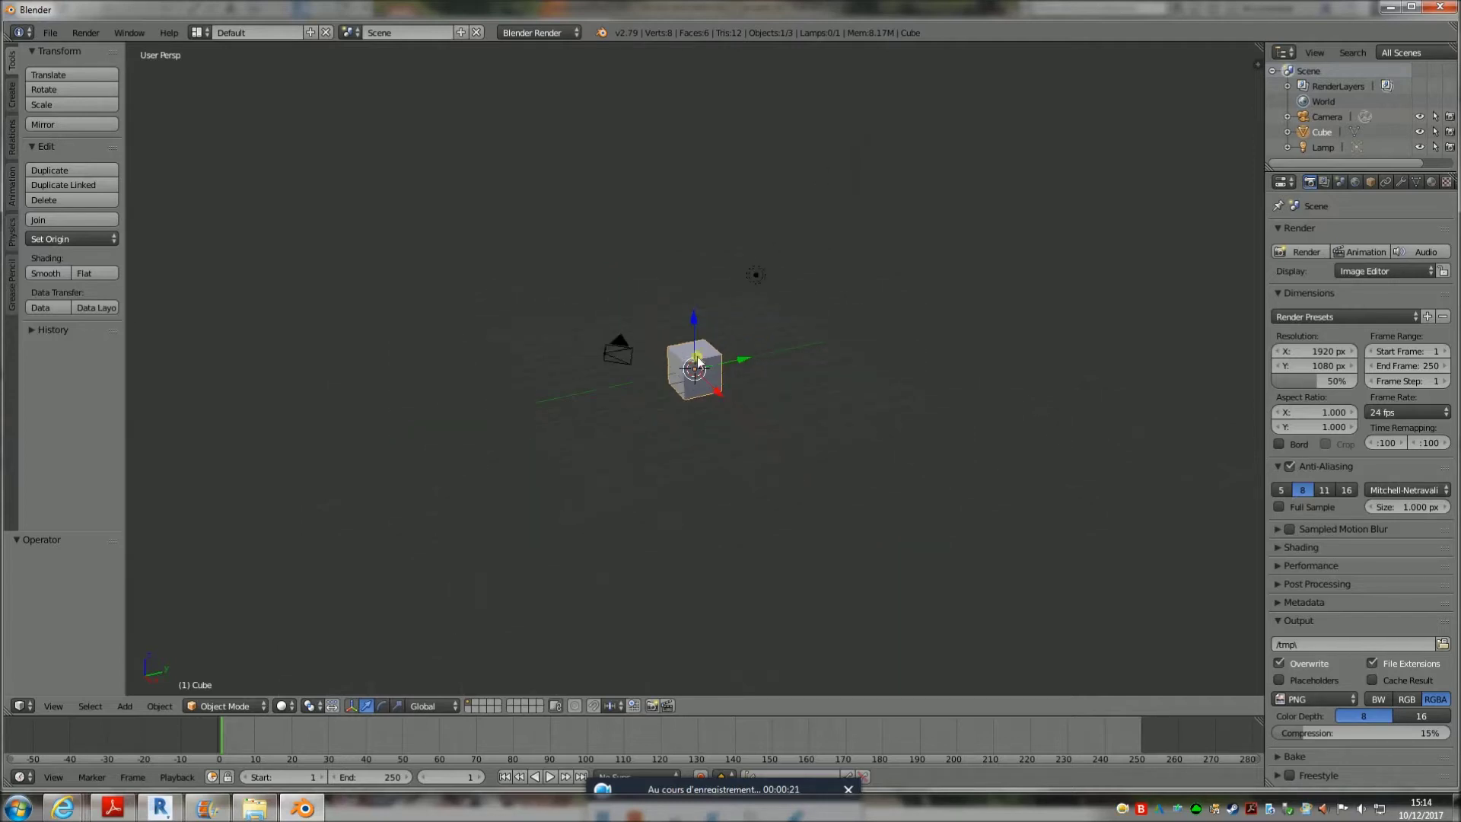
key(x)
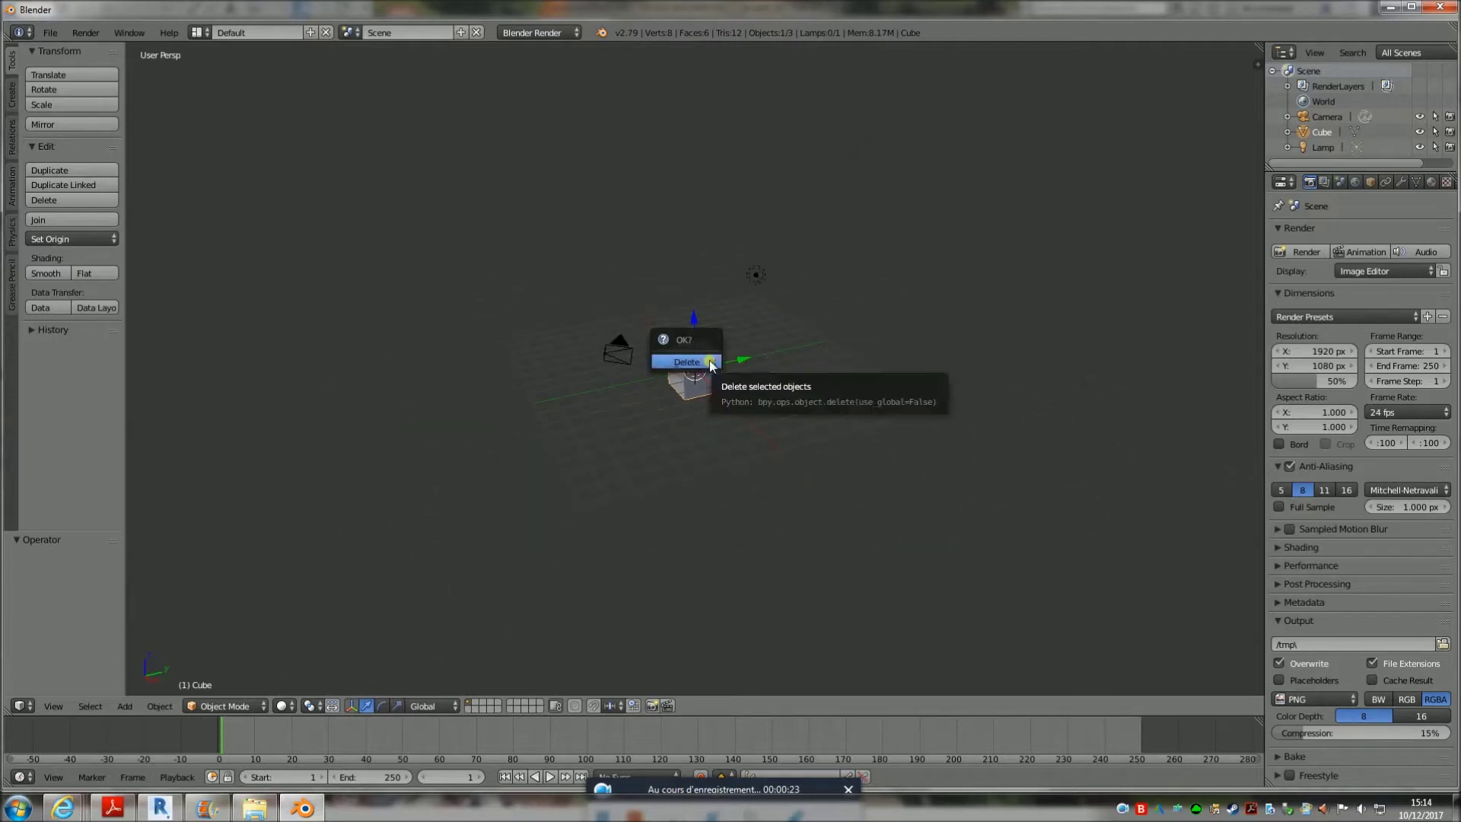
click(682, 363)
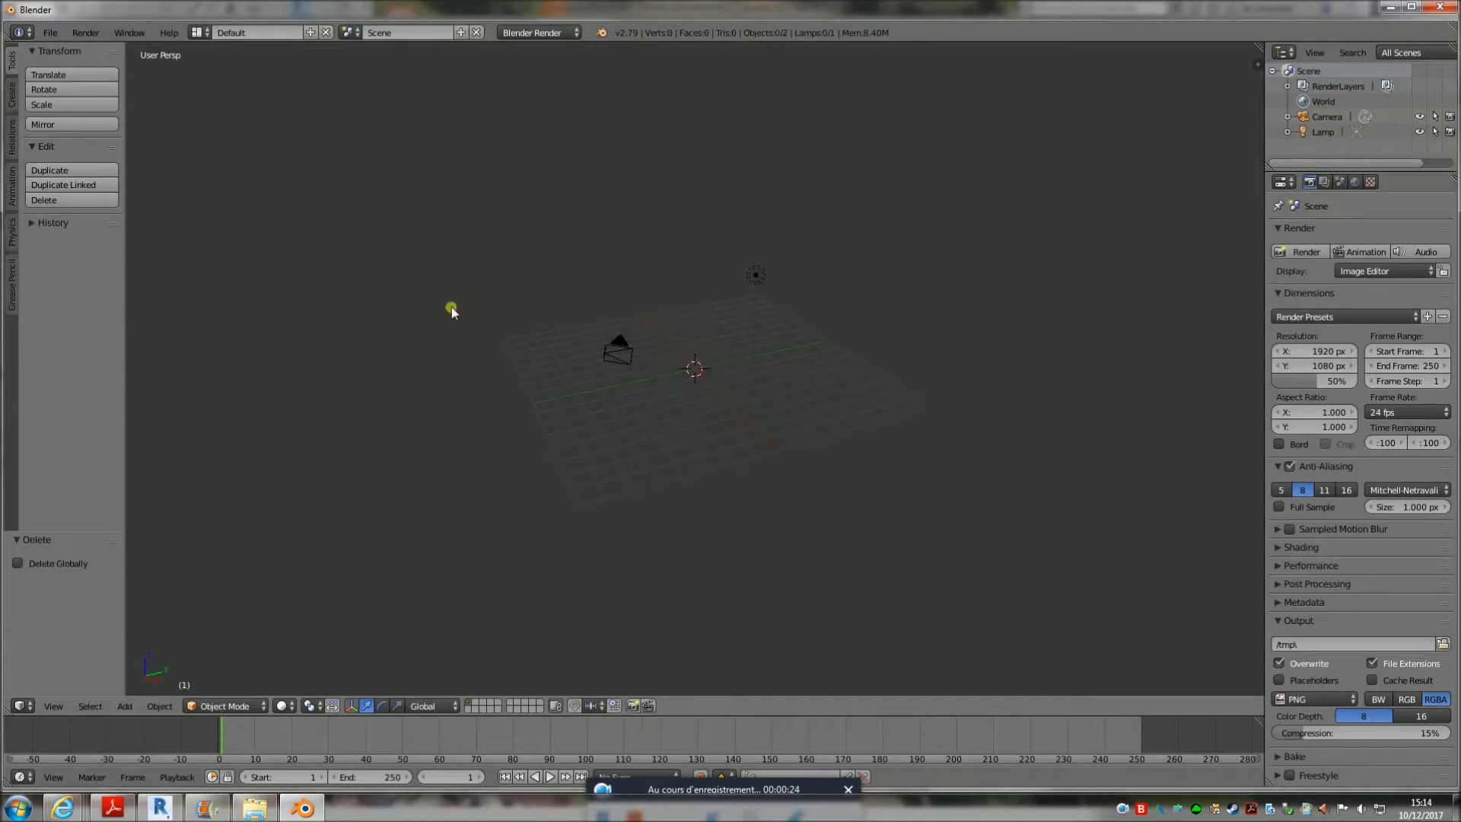
click(50, 33)
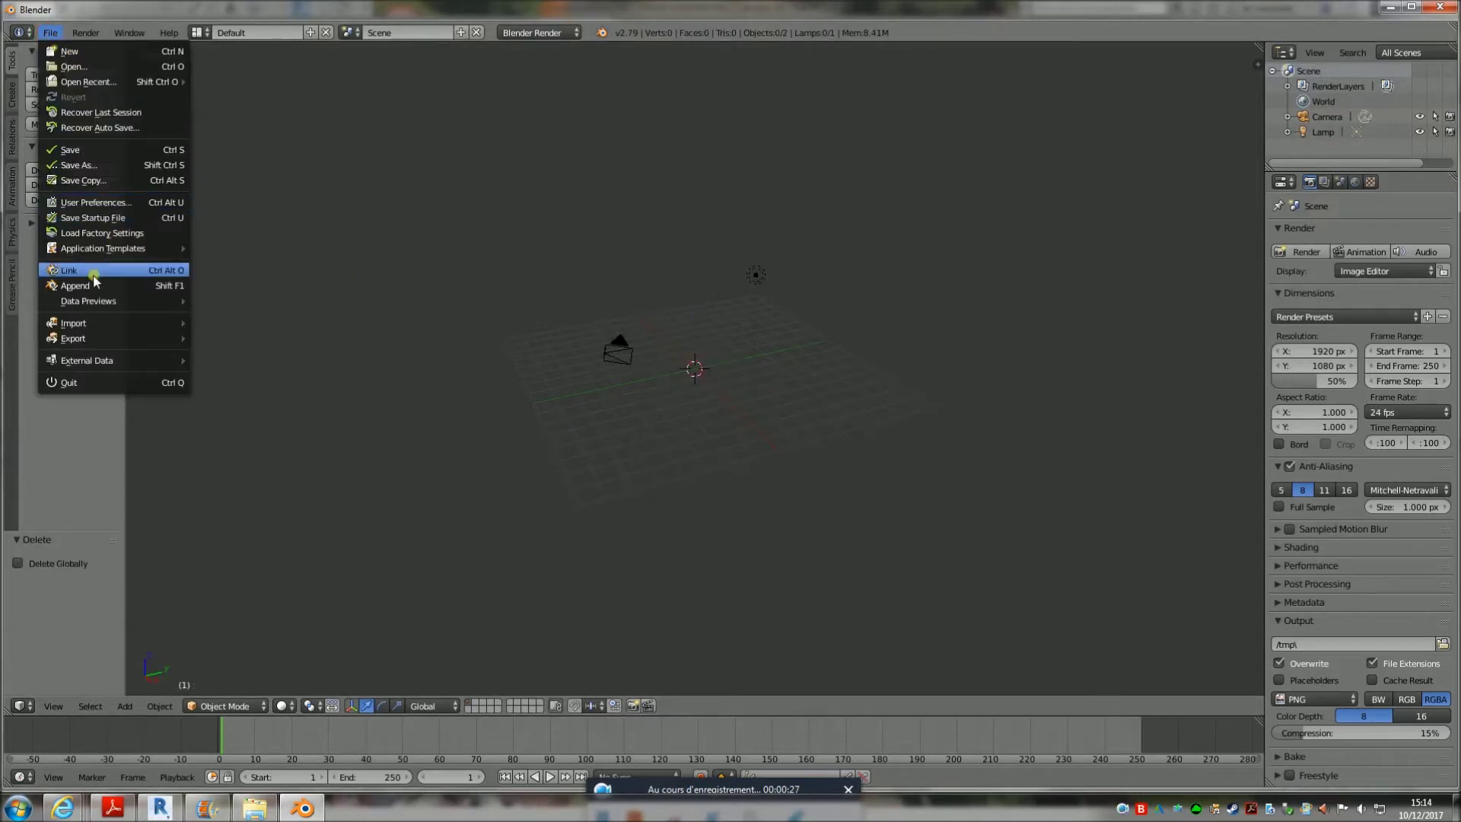
mouse_move(73, 322)
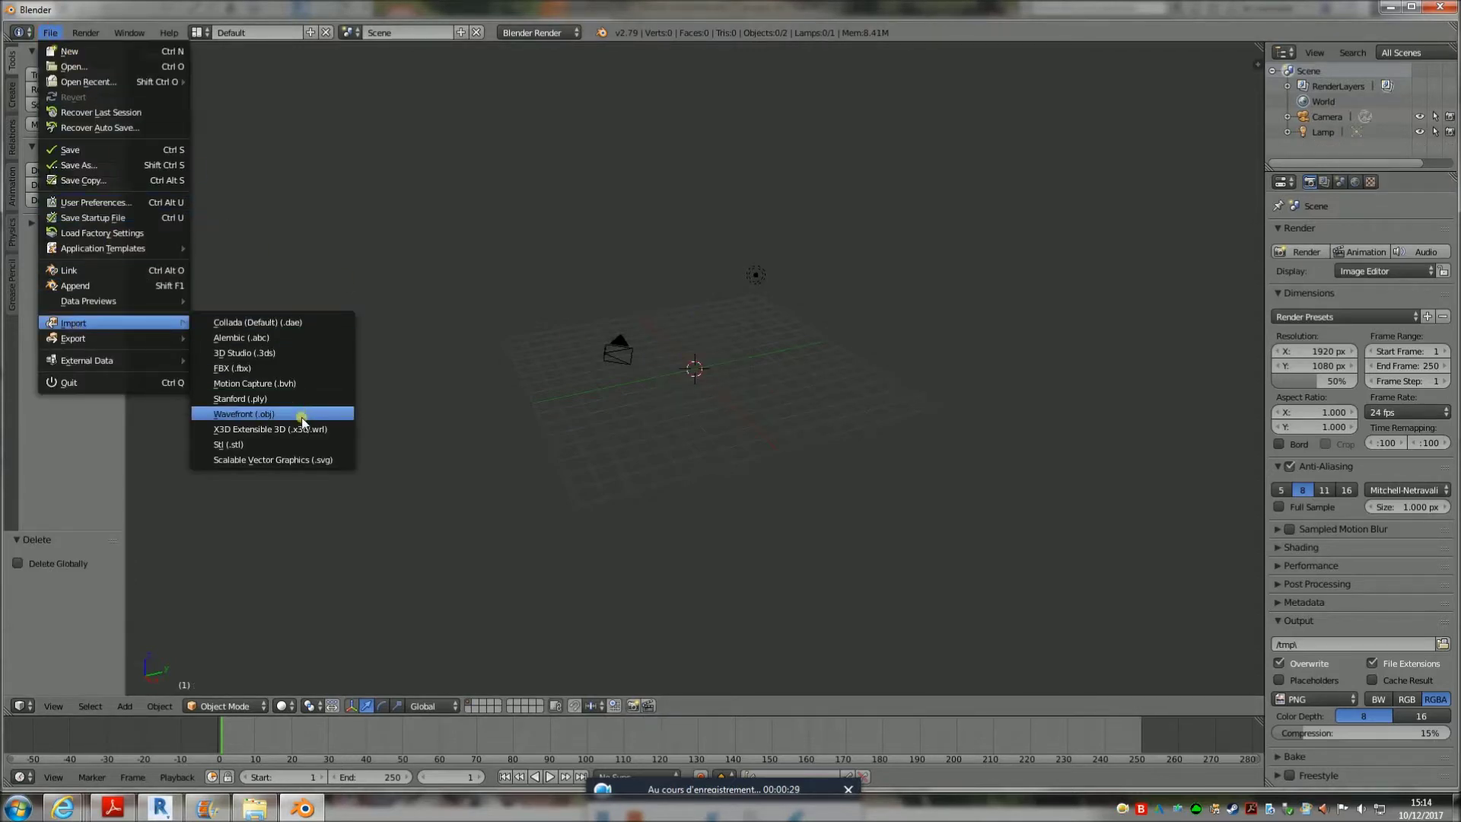
Step: Import projet1.obj from F:\vanille tuto\export vers blender\etape 2 as Wavefront OBJ
click(317, 414)
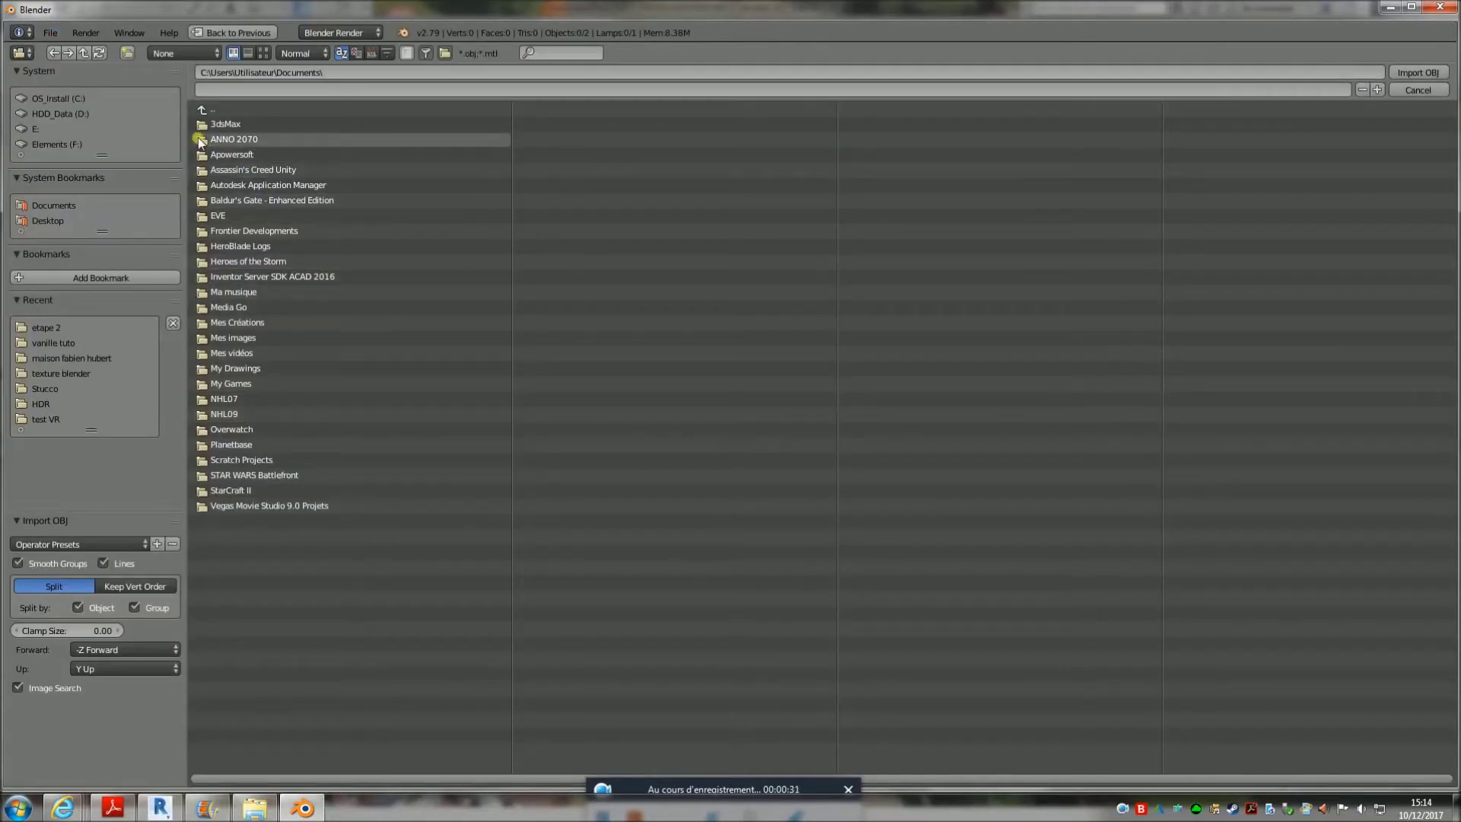
click(53, 144)
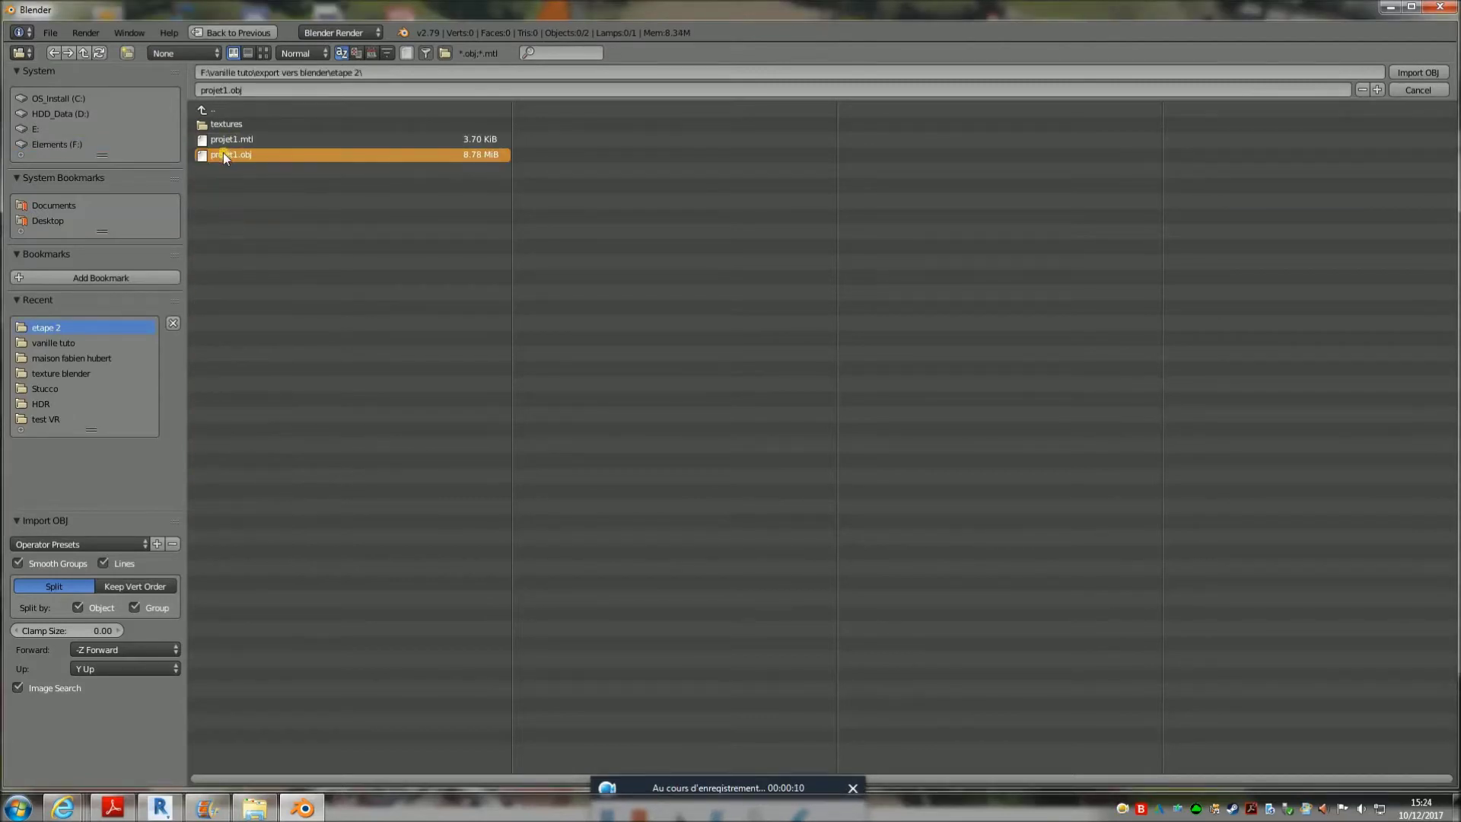
click(1418, 70)
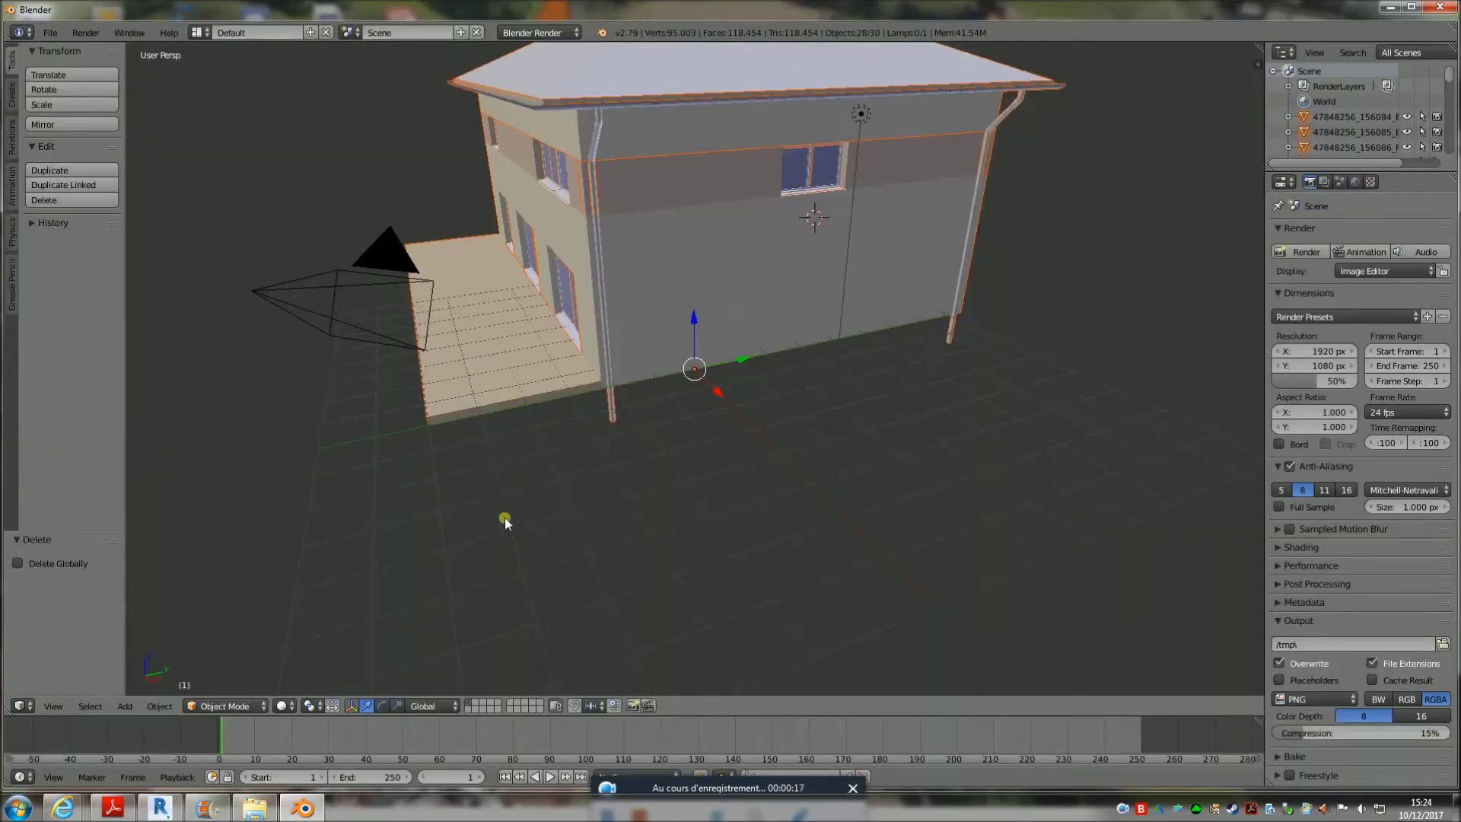
Step: Orbit to an oblique house view, deselect everything, and set the render engine to Cycles Render
mouse_move(504, 518)
middle_down()
mouse_move(733, 535)
mouse_move(667, 555)
mouse_move(794, 541)
mouse_move(811, 517)
mouse_move(741, 515)
mouse_move(756, 515)
middle_up()
middle_drag(597, 509, 925, 463)
click(797, 531)
key(a)
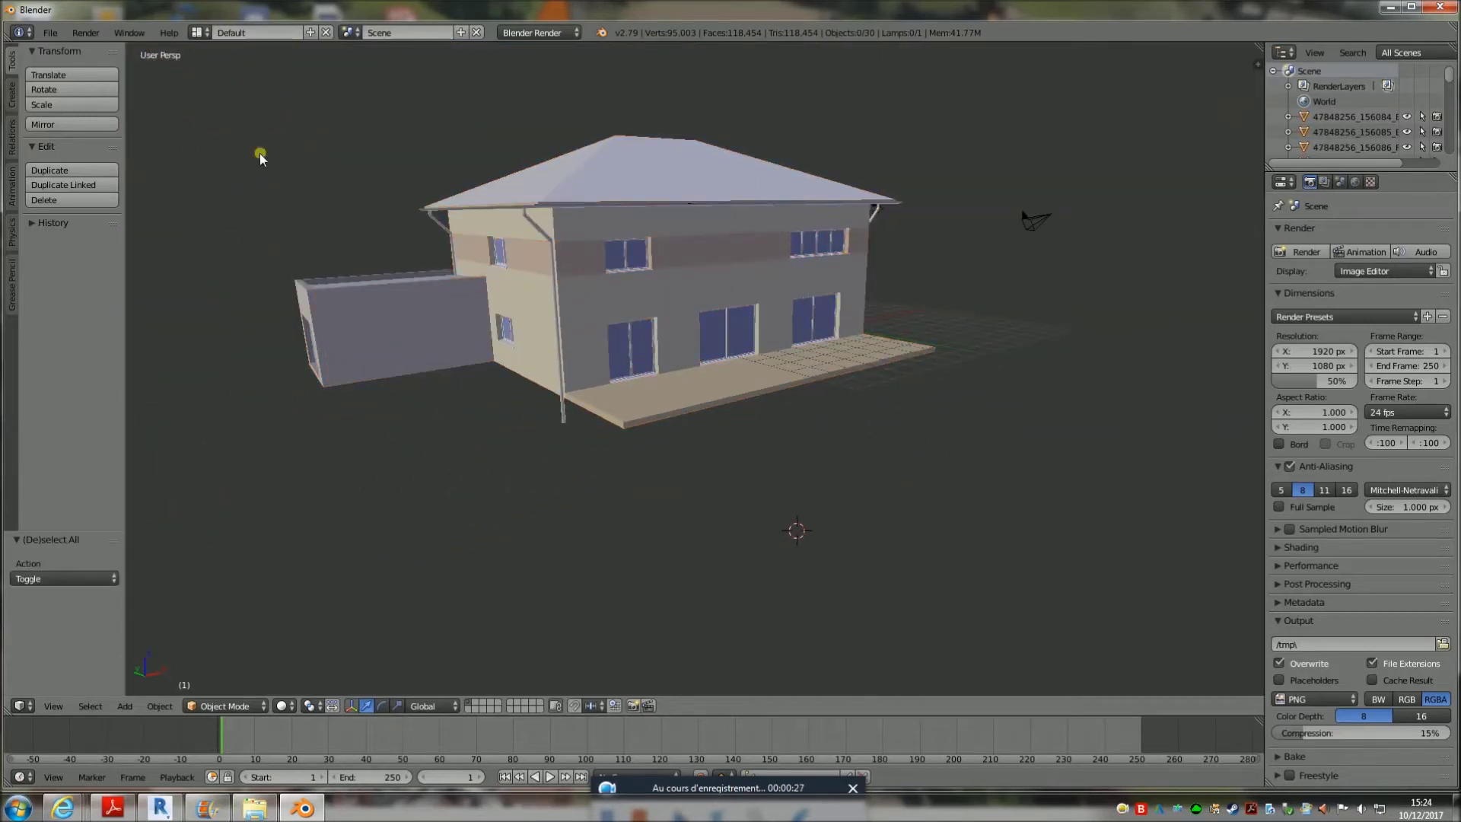
click(567, 33)
click(537, 85)
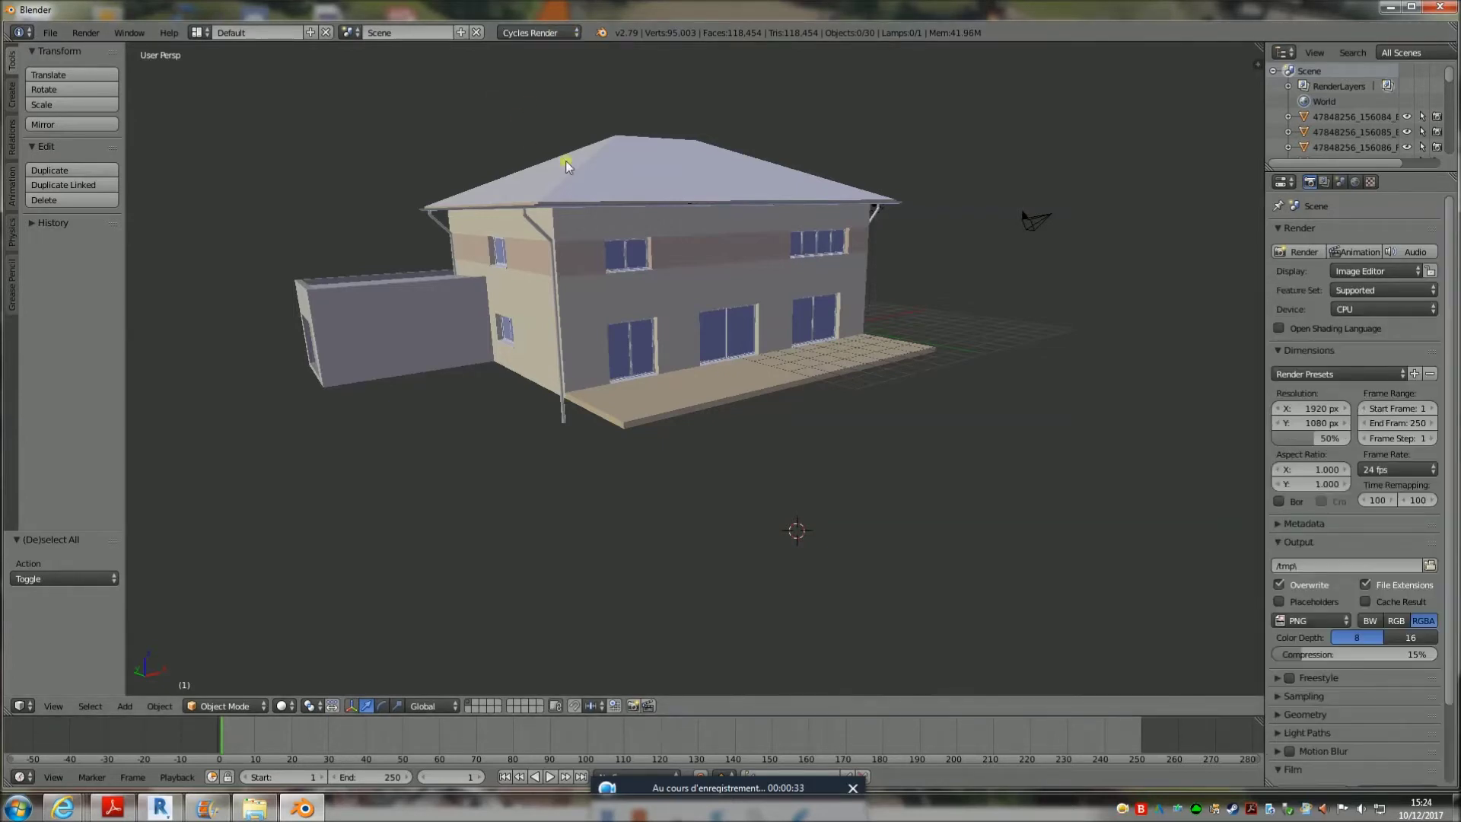
Step: Inspect materials of the wall band, main and annex walls (00-enduit variants) and roof (00ardoise)
click(882, 496)
right_click(712, 267)
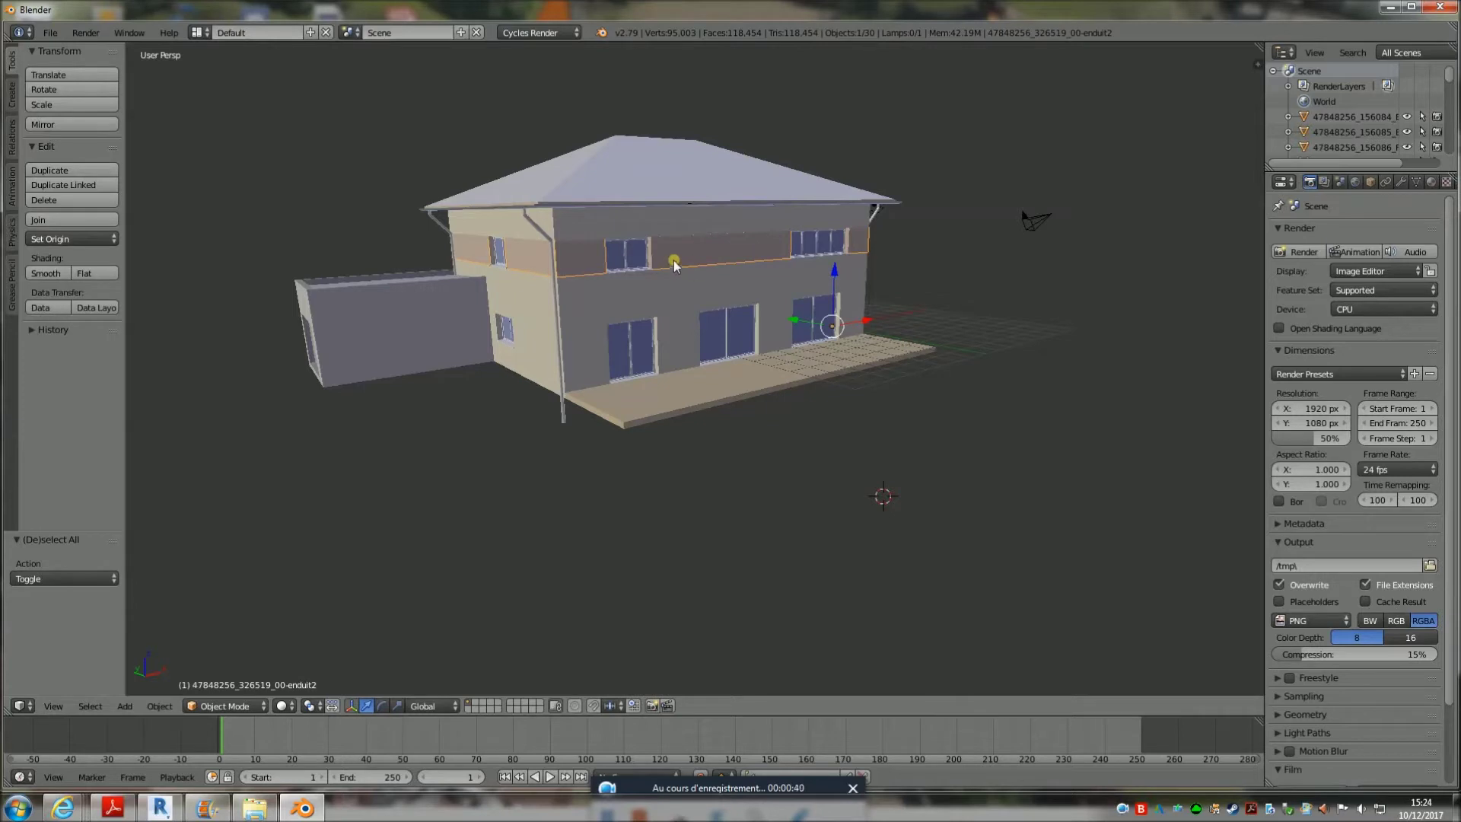
click(1431, 182)
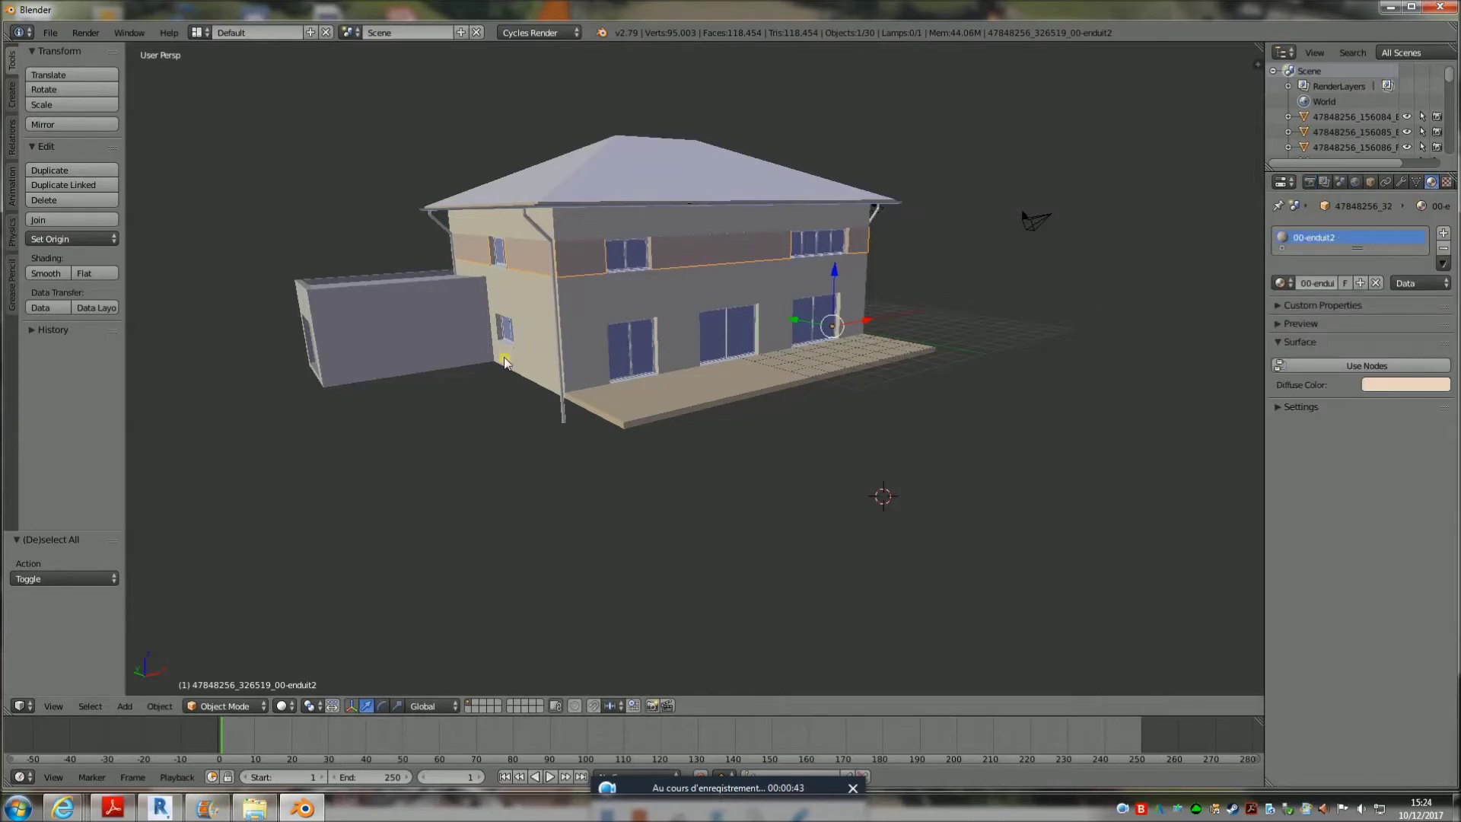
right_click(625, 320)
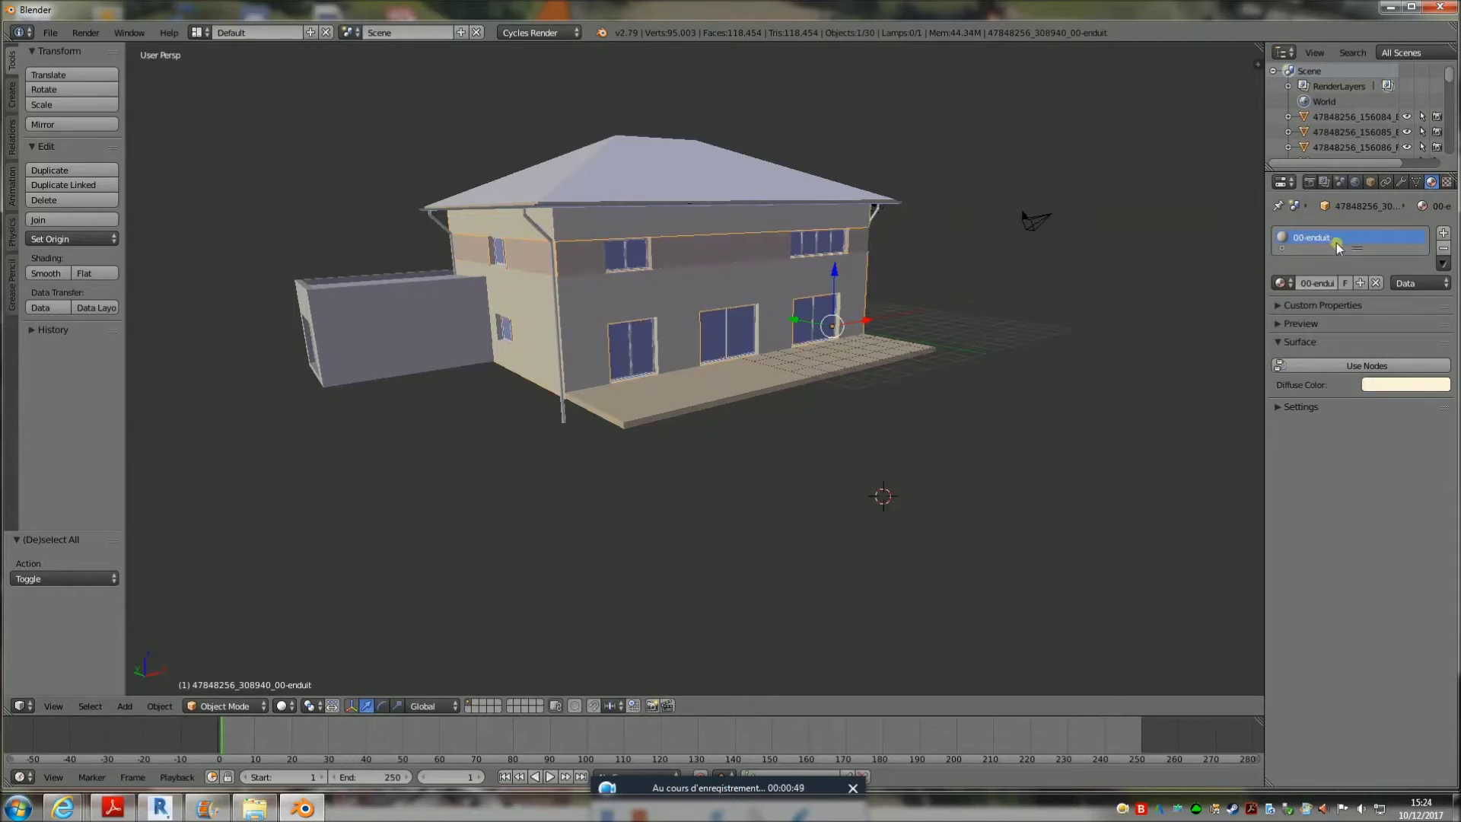
right_click(446, 359)
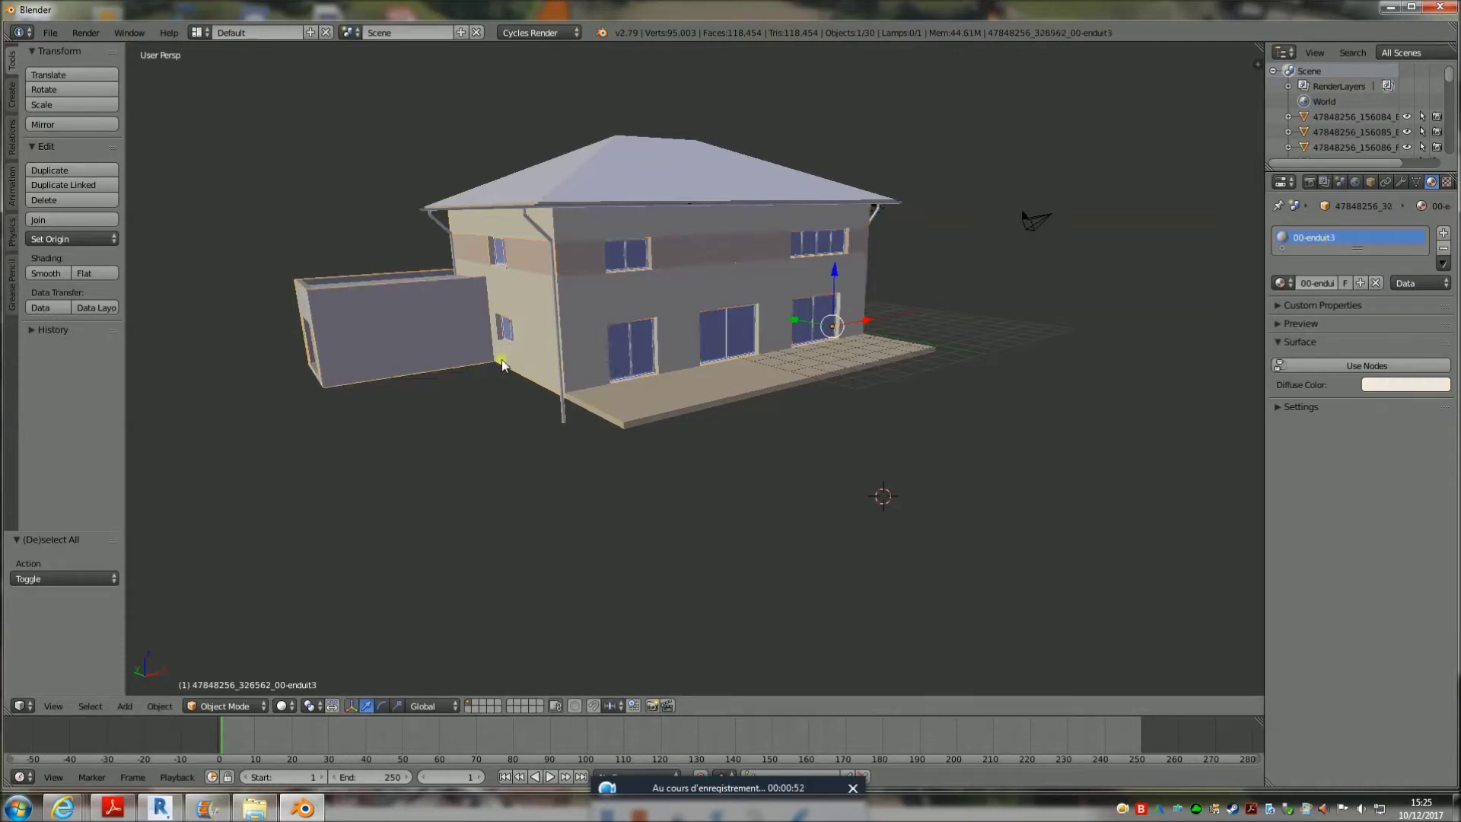
right_click(681, 194)
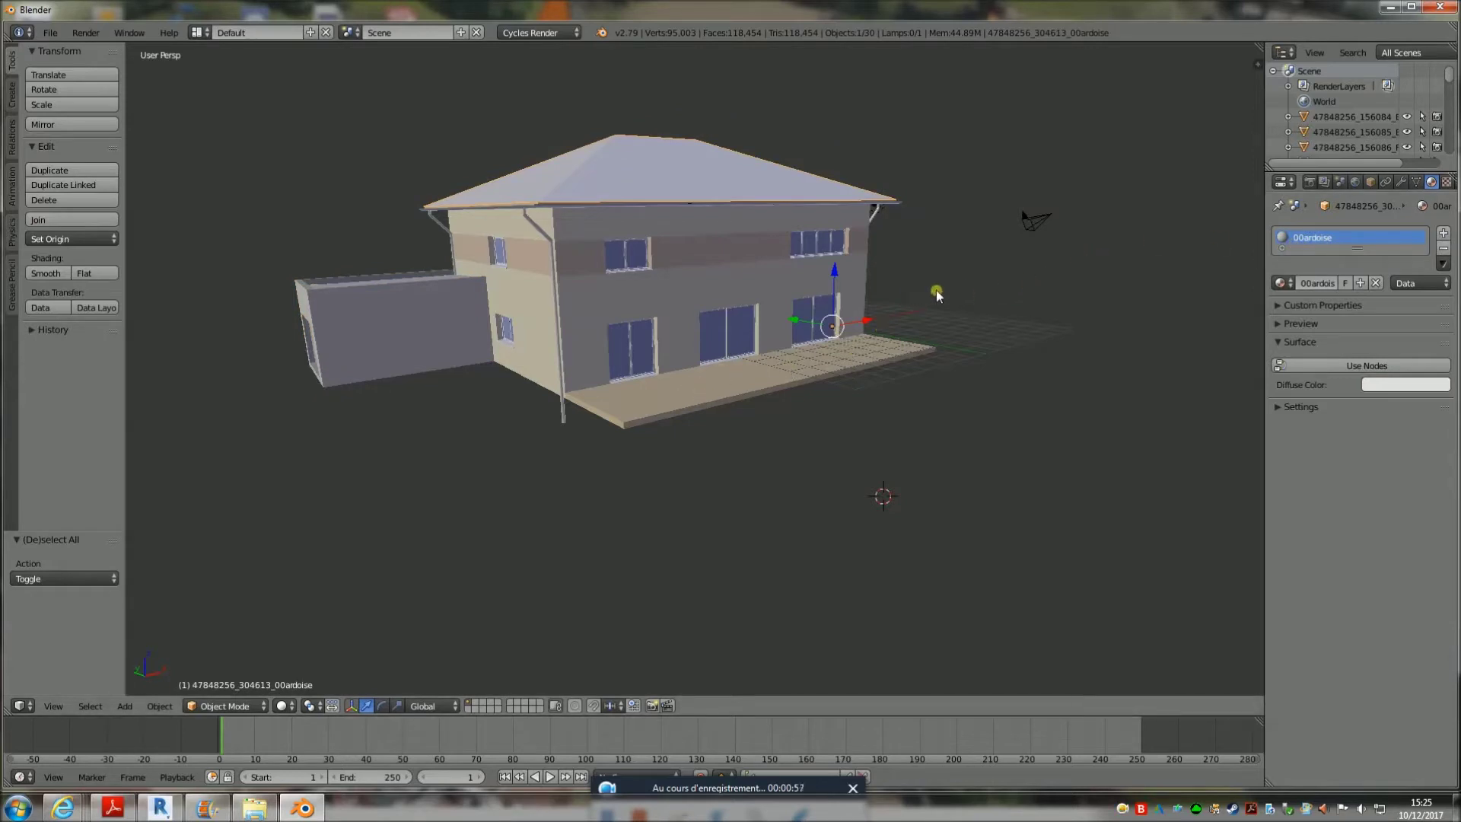
Step: Switch the roof's 00ardoise material to nodes with a Diffuse BSDF, then orbit and pan around the house
click(1357, 367)
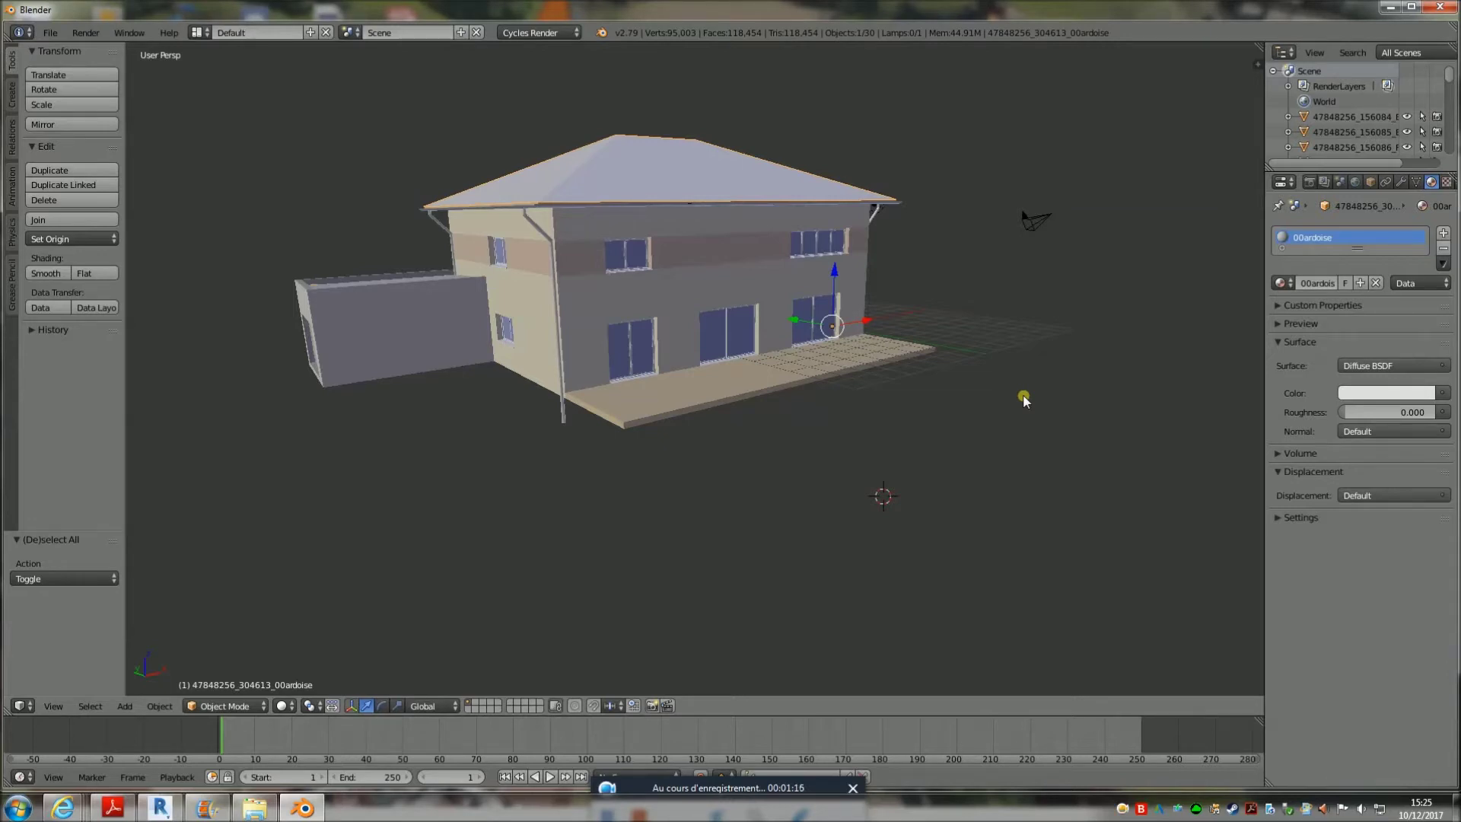
middle_drag(1023, 399, 737, 426)
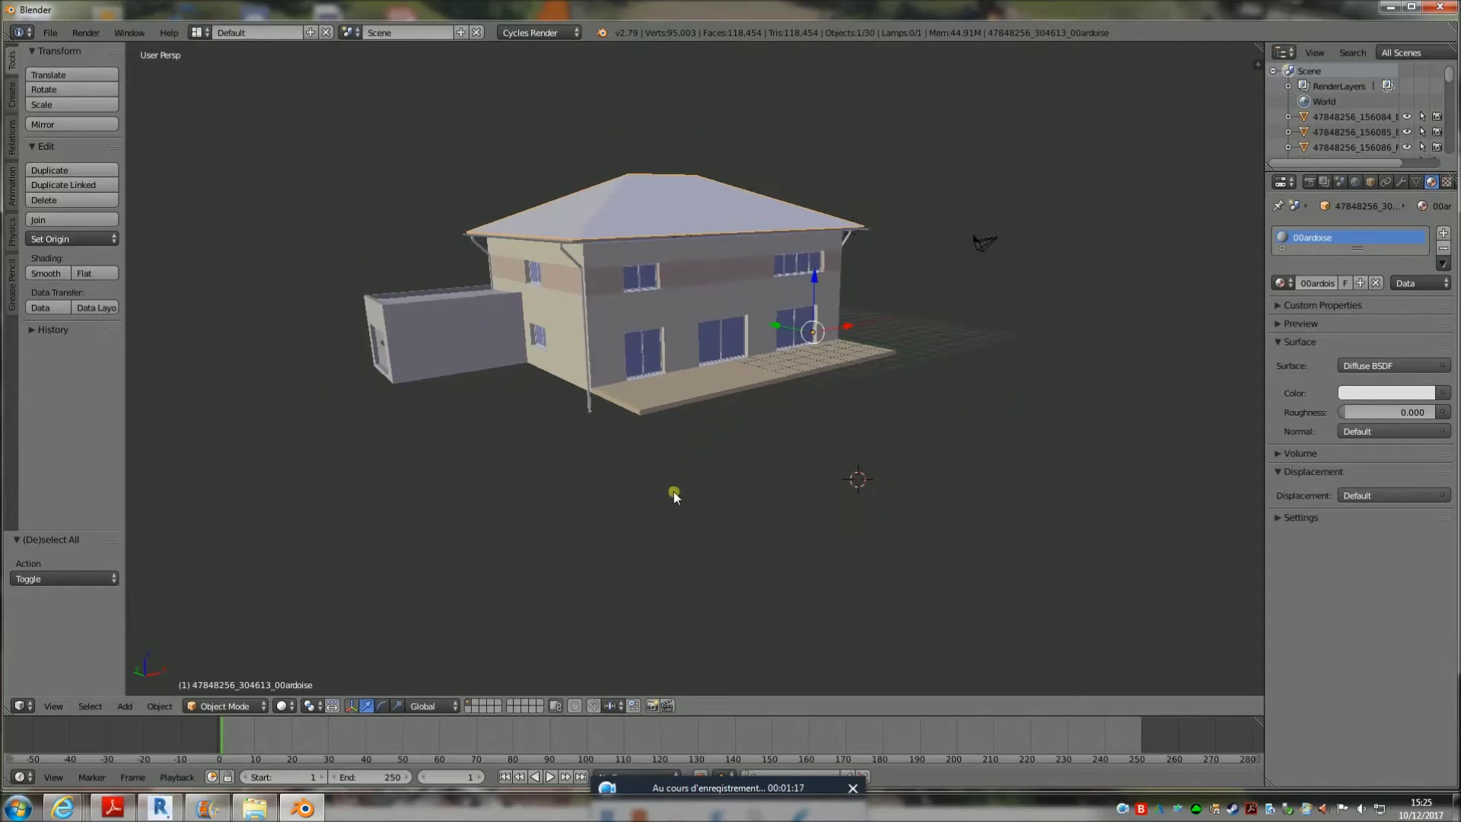
shift+middle_drag(664, 567, 710, 564)
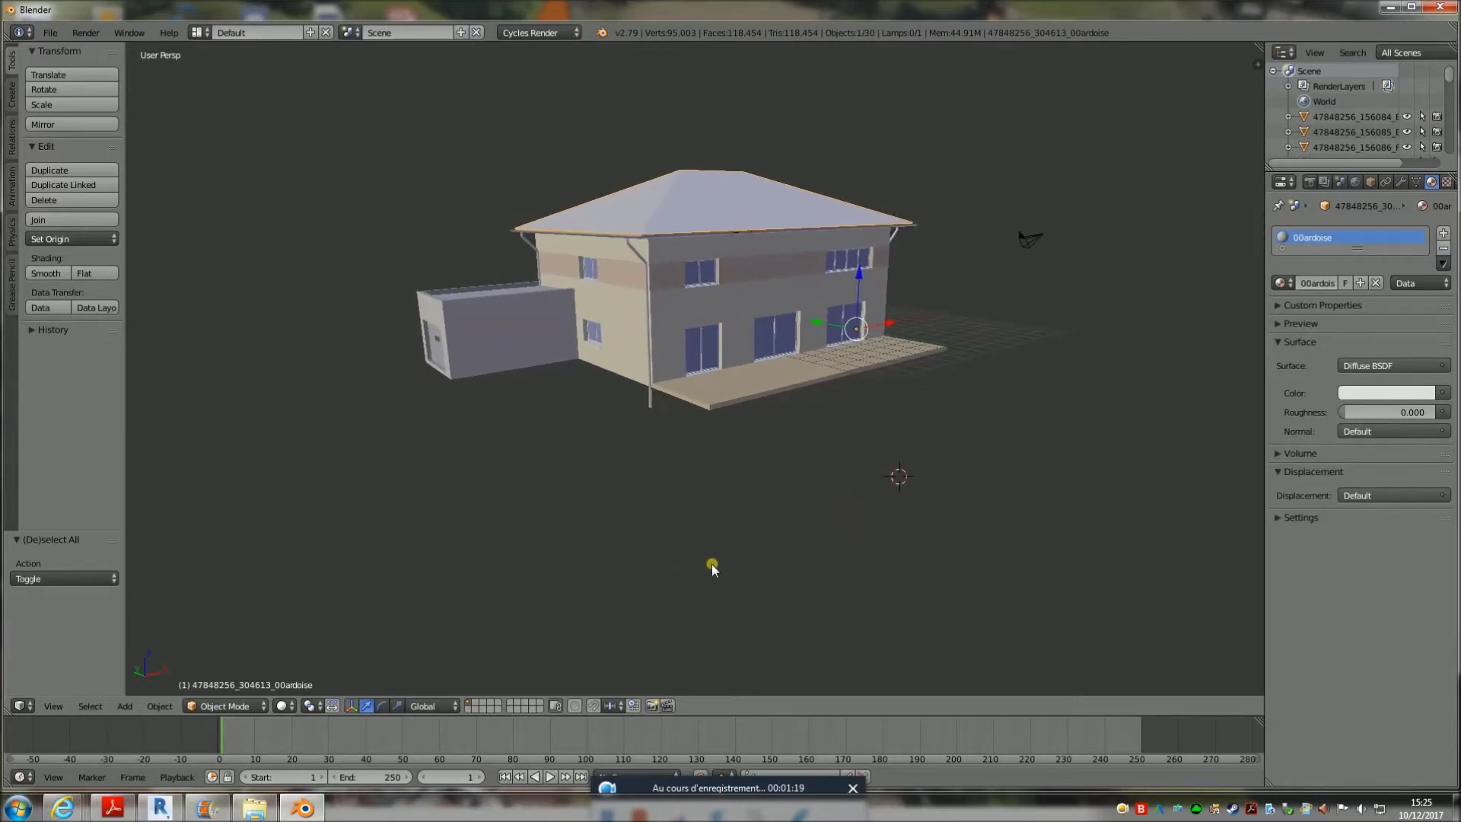
mouse_move(620, 580)
shift+middle_down()
mouse_move(669, 600)
mouse_move(655, 574)
shift+middle_up()
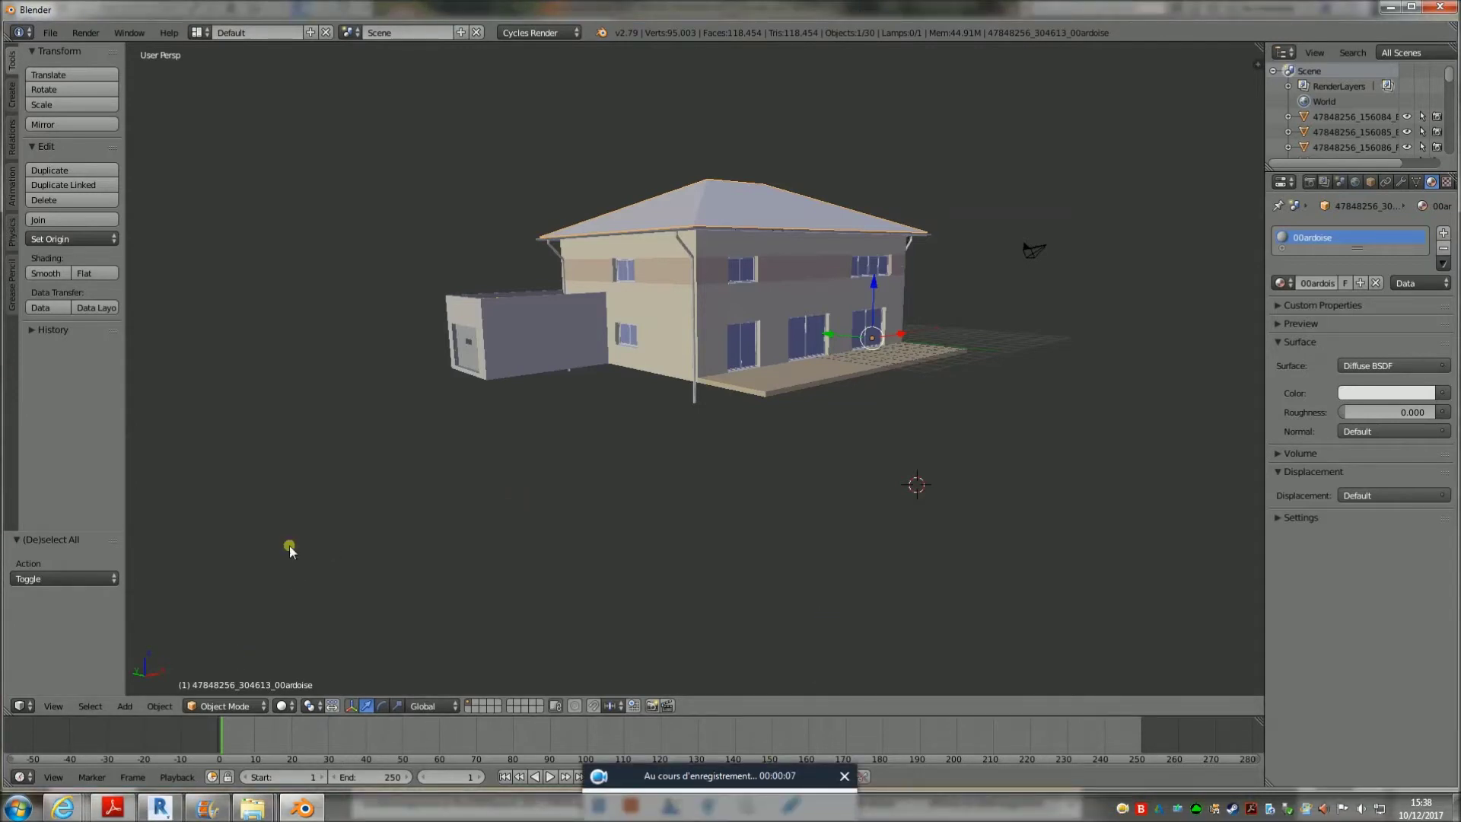
mouse_move(63, 808)
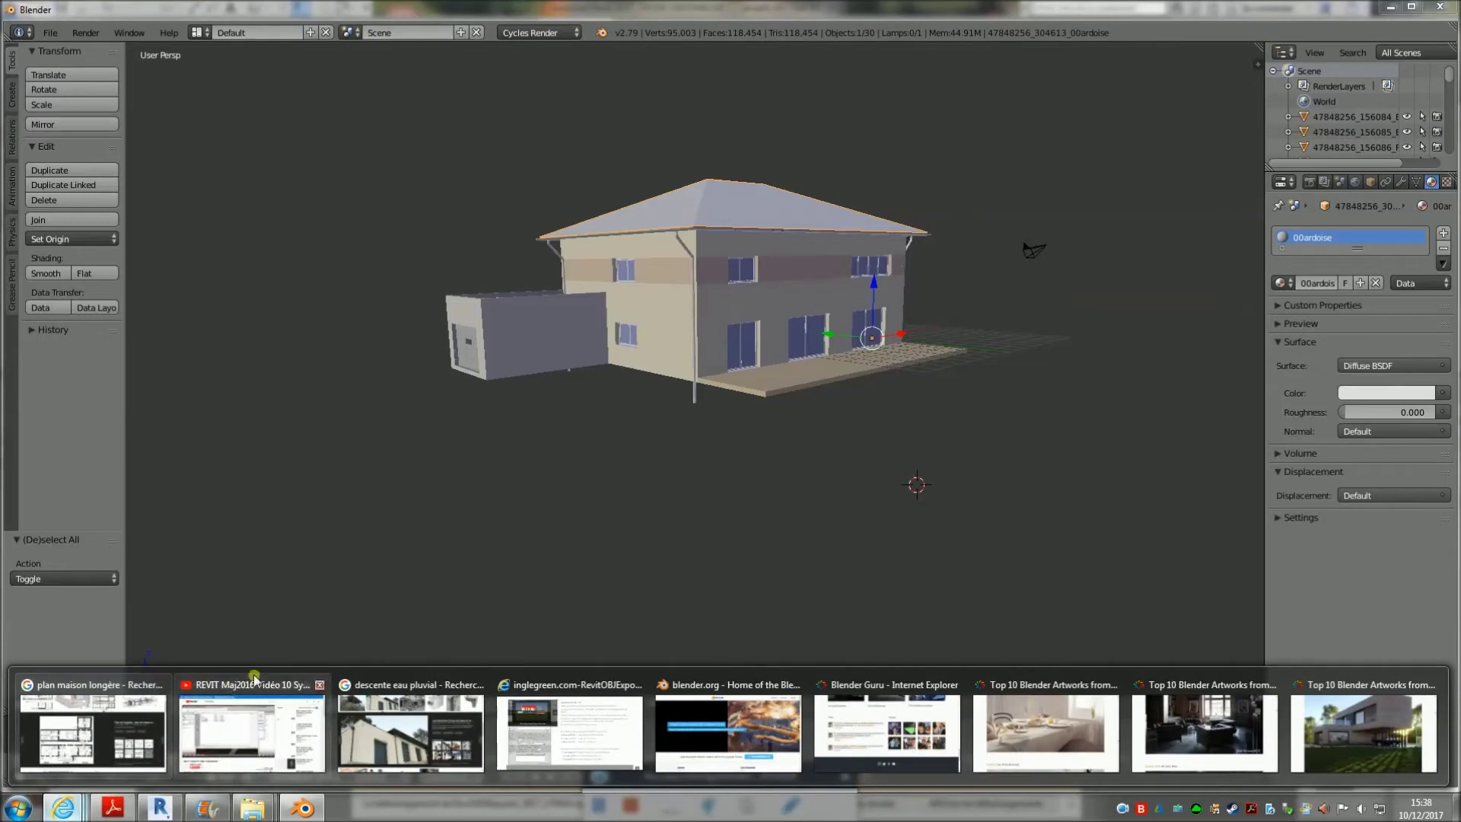
Step: Review the inglegreen OBJ Exporter for Revit page, then bring the etape 3 folder forward
click(570, 726)
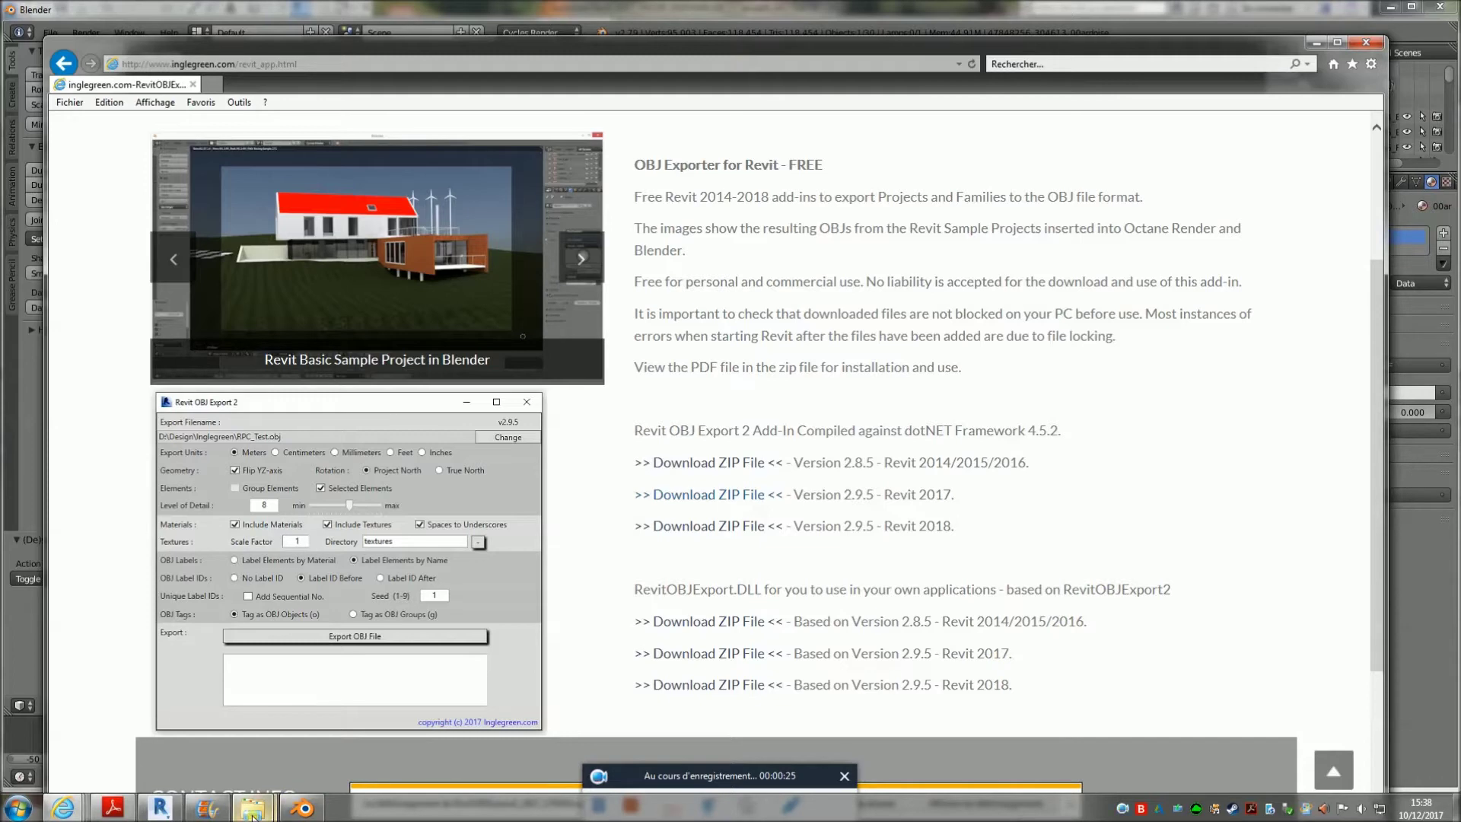
mouse_move(251, 808)
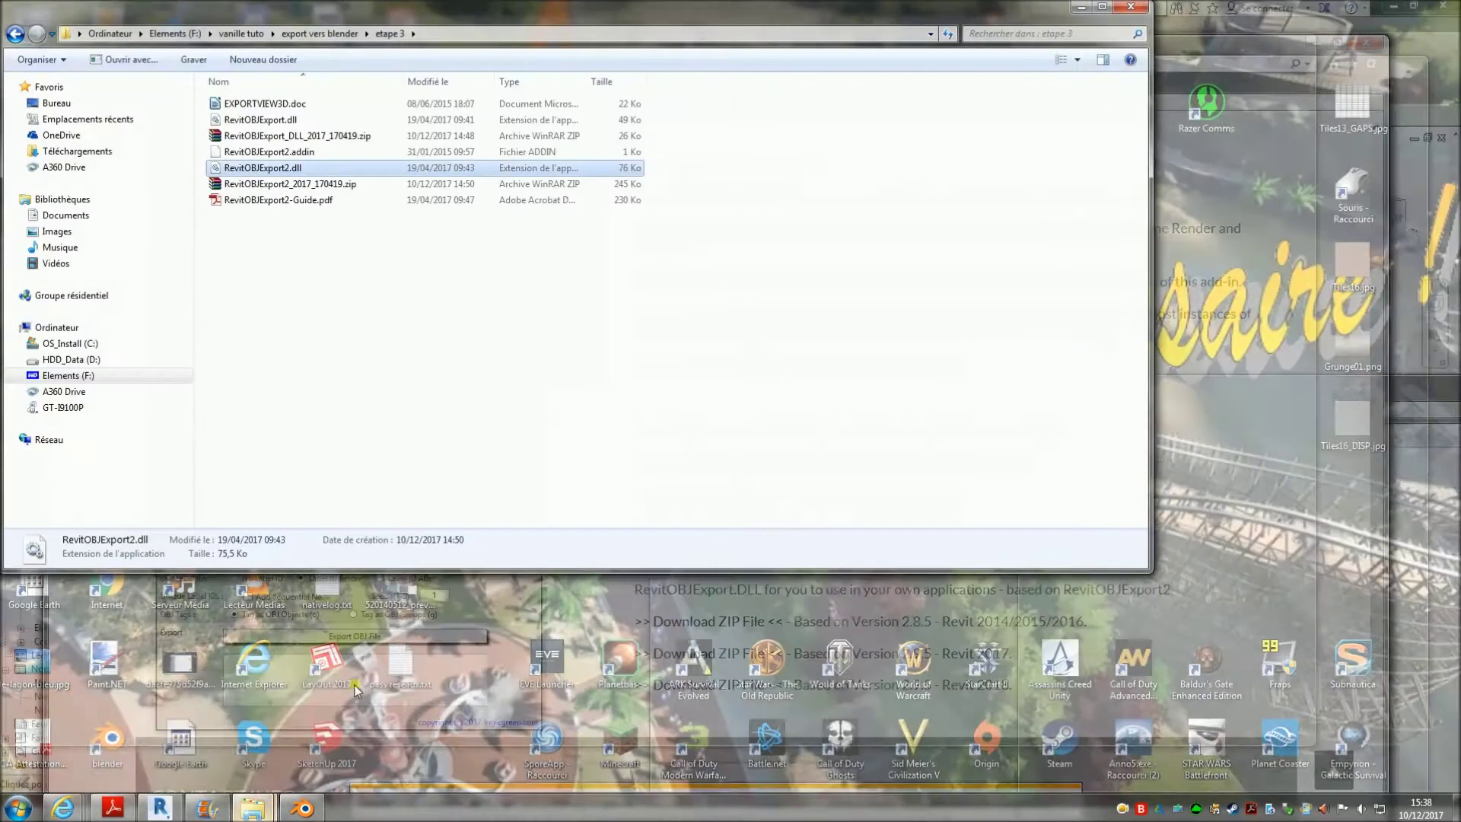
click(355, 685)
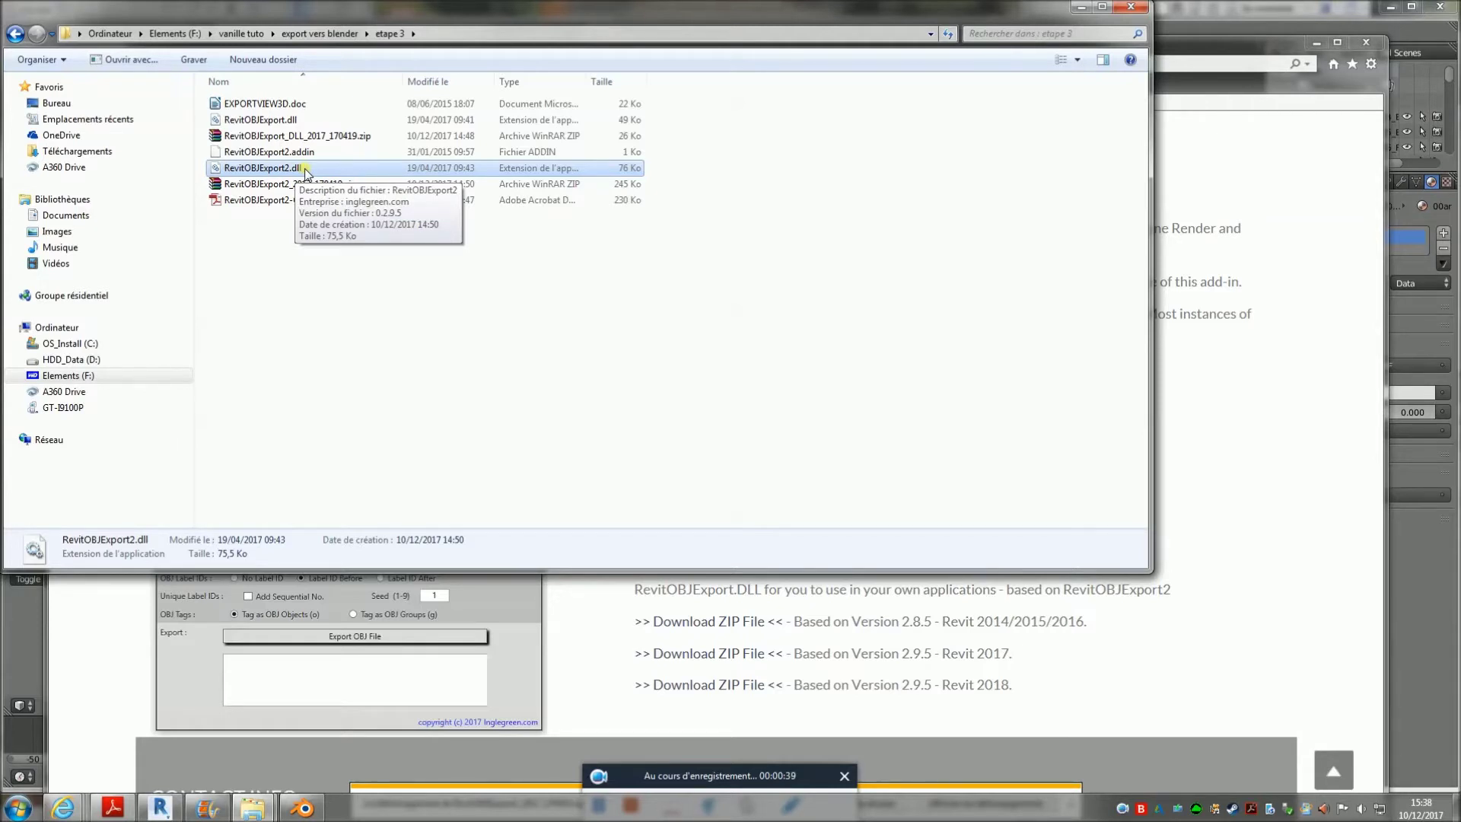
Step: Open RevitOBJExport2-Guide.pdf in Adobe Reader and scroll through it
click(278, 201)
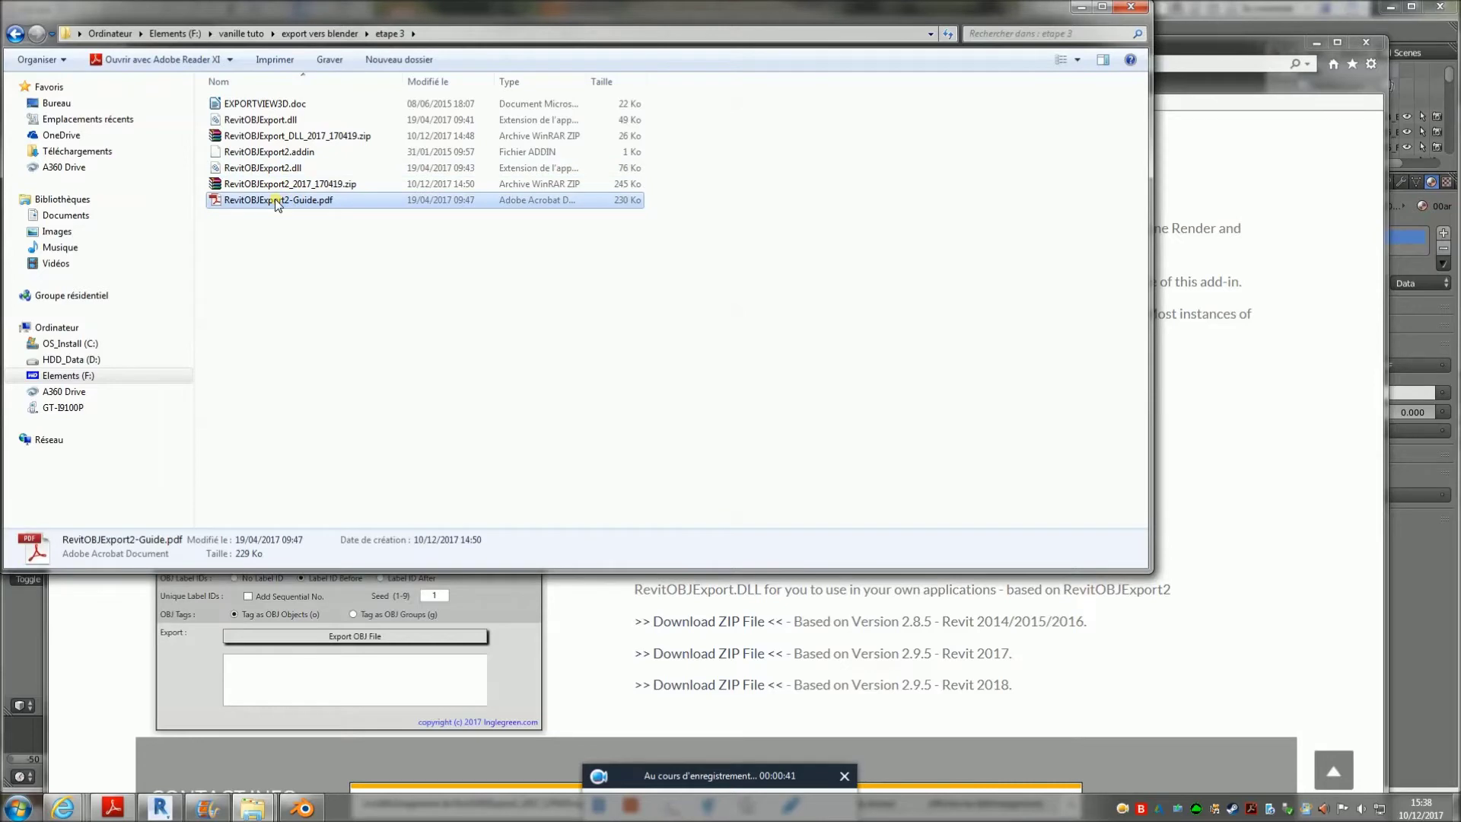
click(277, 201)
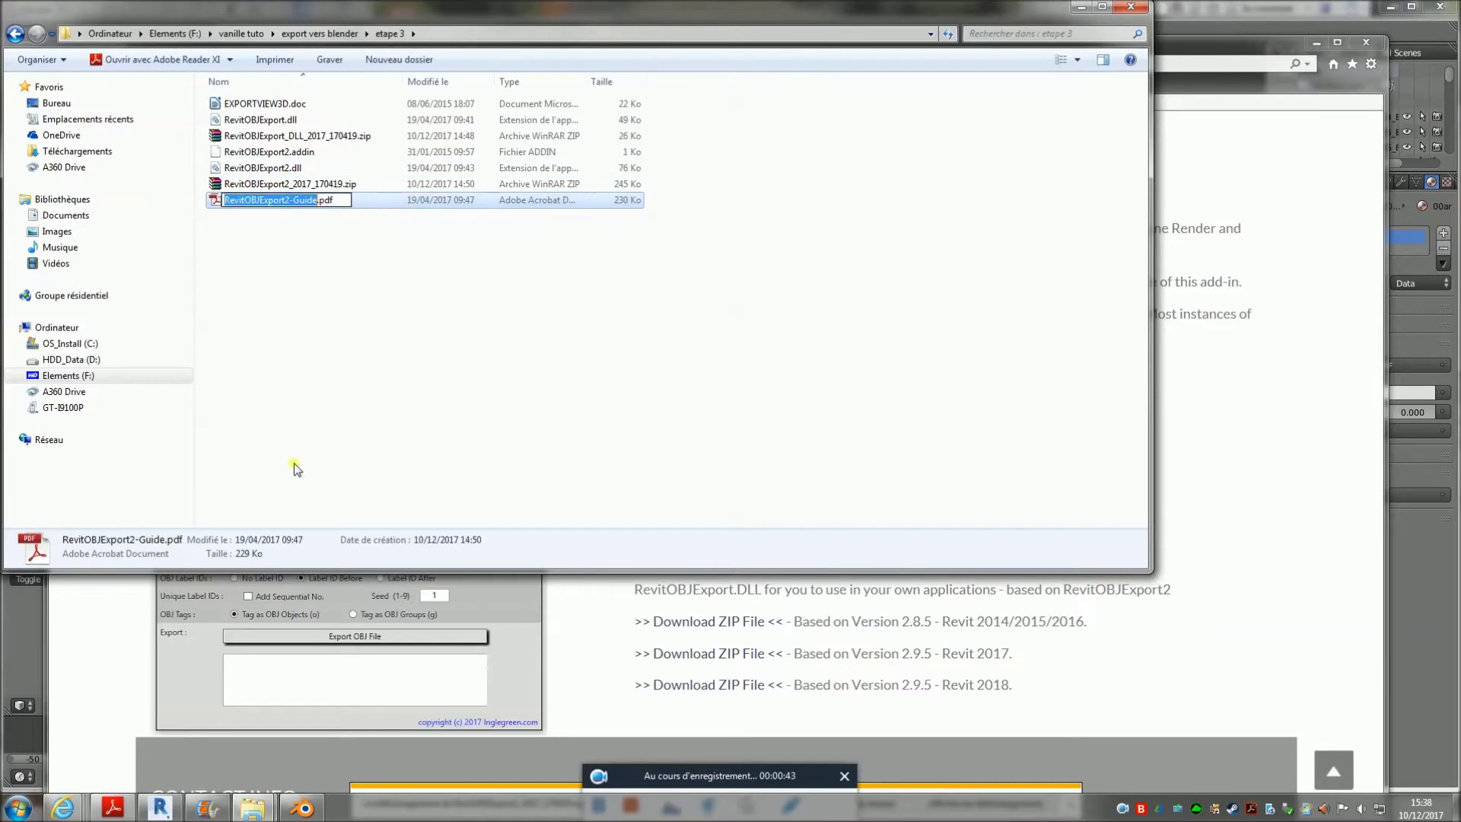
click(114, 808)
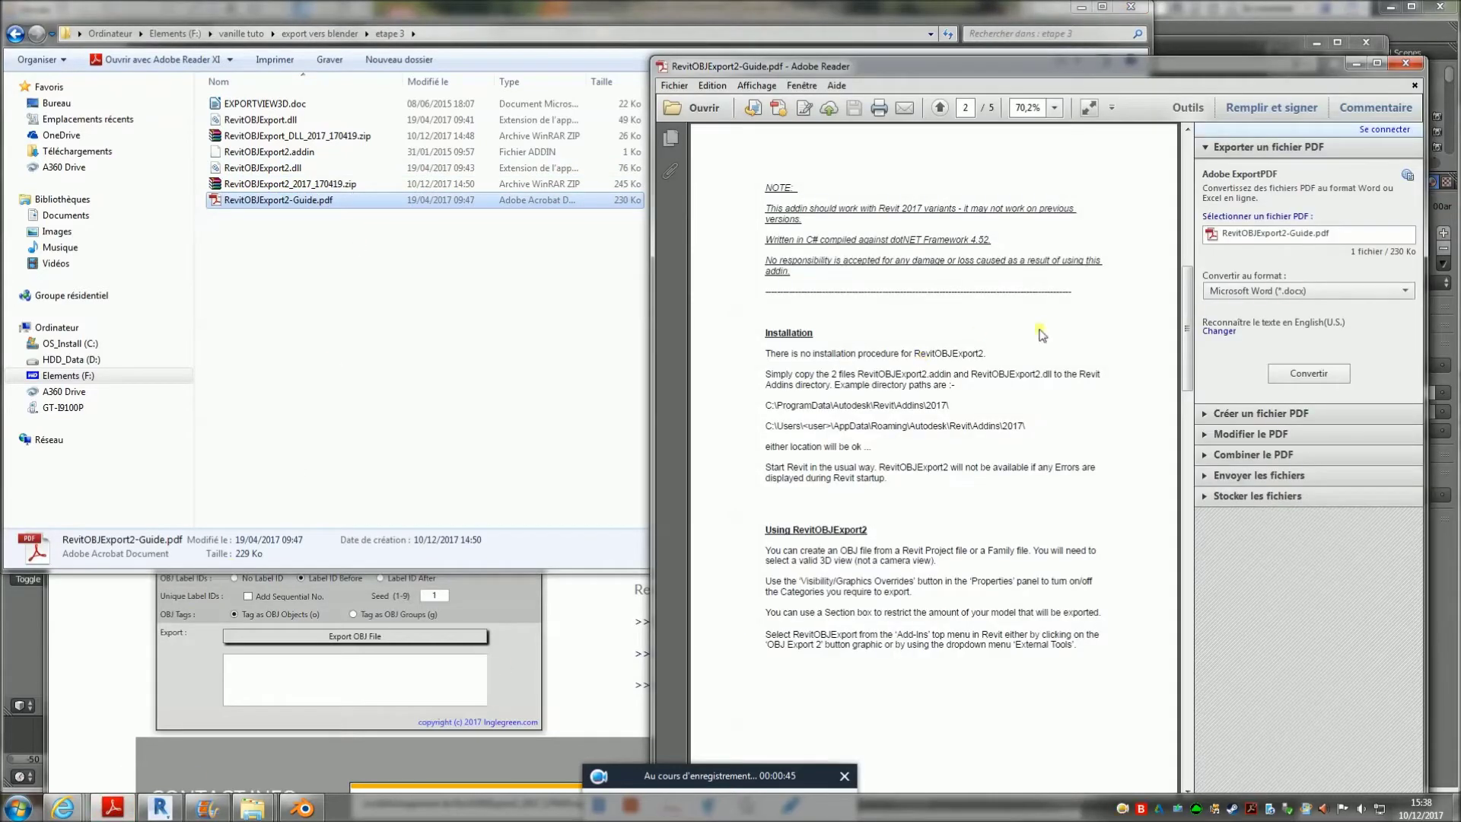
drag(1187, 307, 1191, 175)
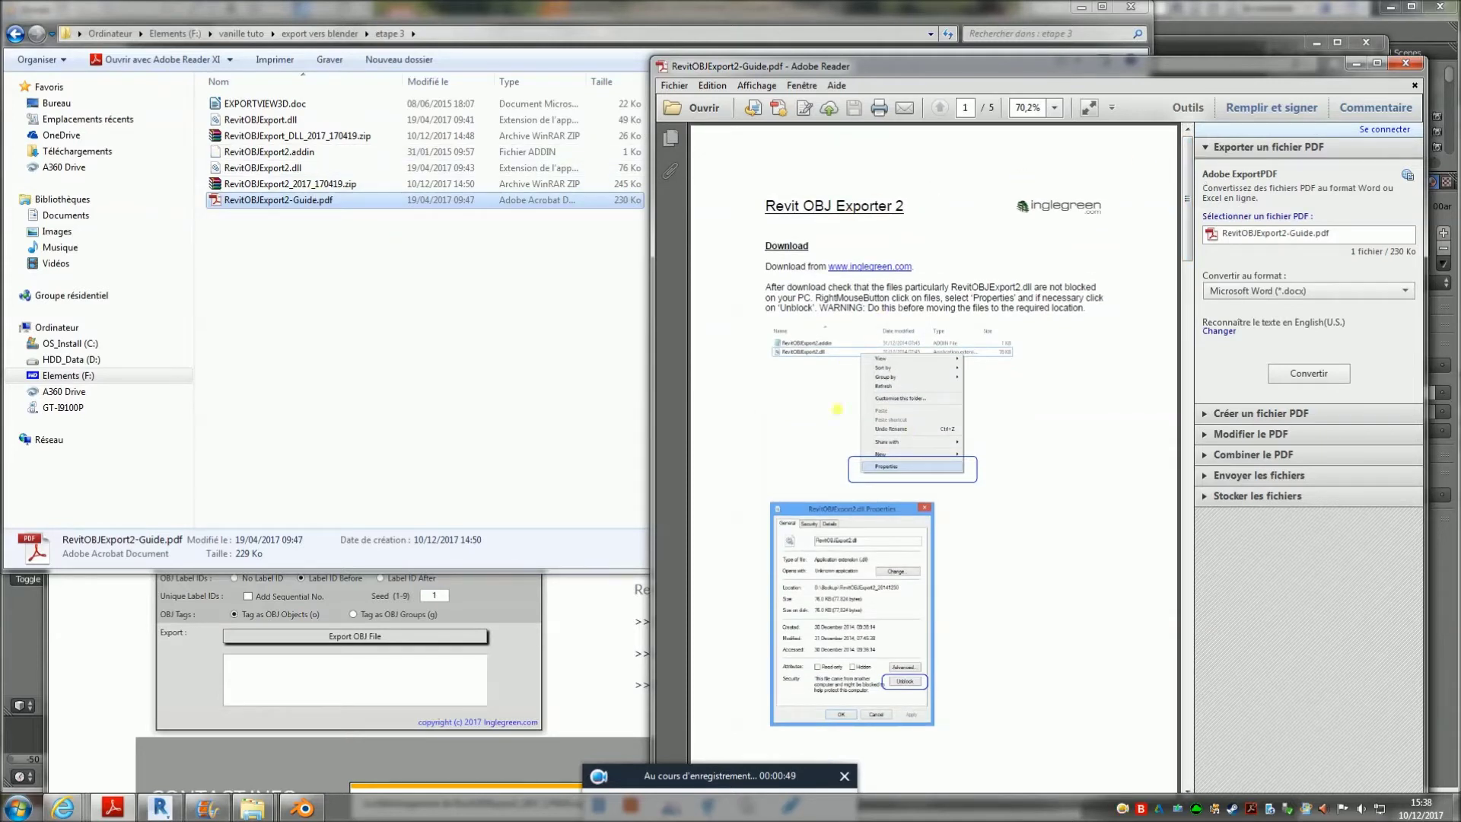
Step: Check RevitOBJExport2.dll's Properties, close them with OK, and resume scrolling the guide PDF
click(272, 168)
right_click(272, 168)
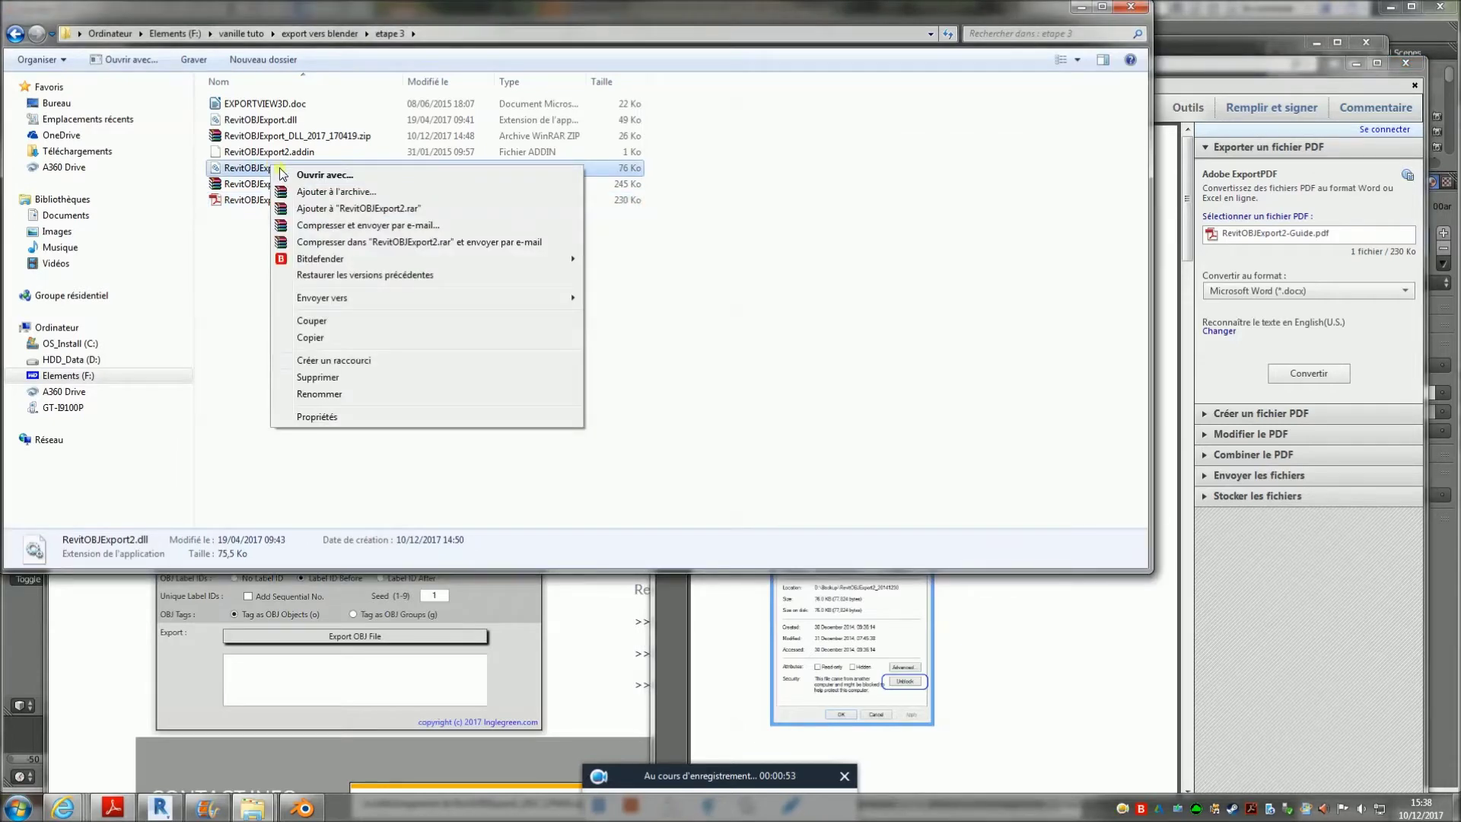
click(335, 416)
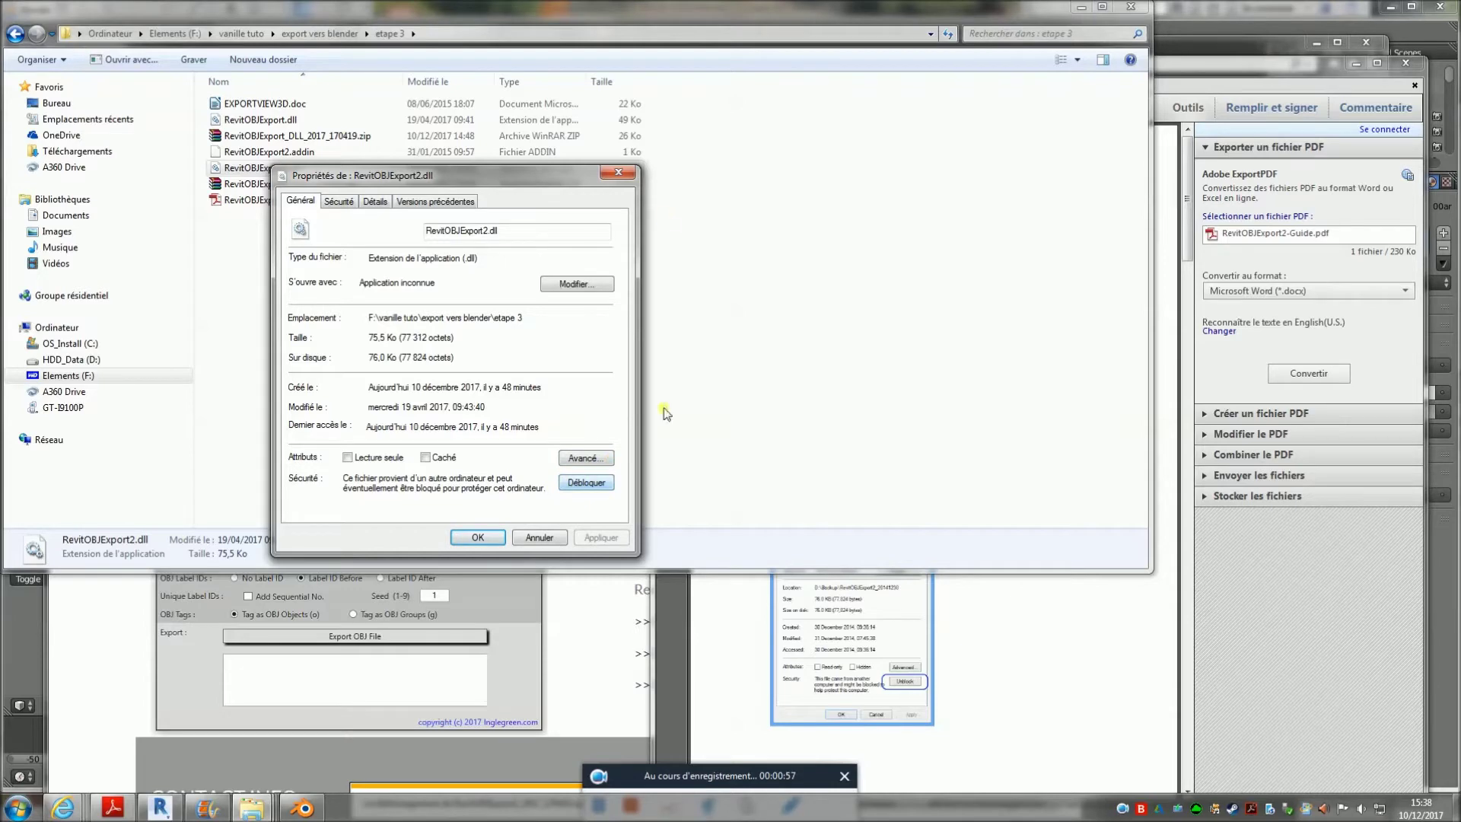
click(618, 173)
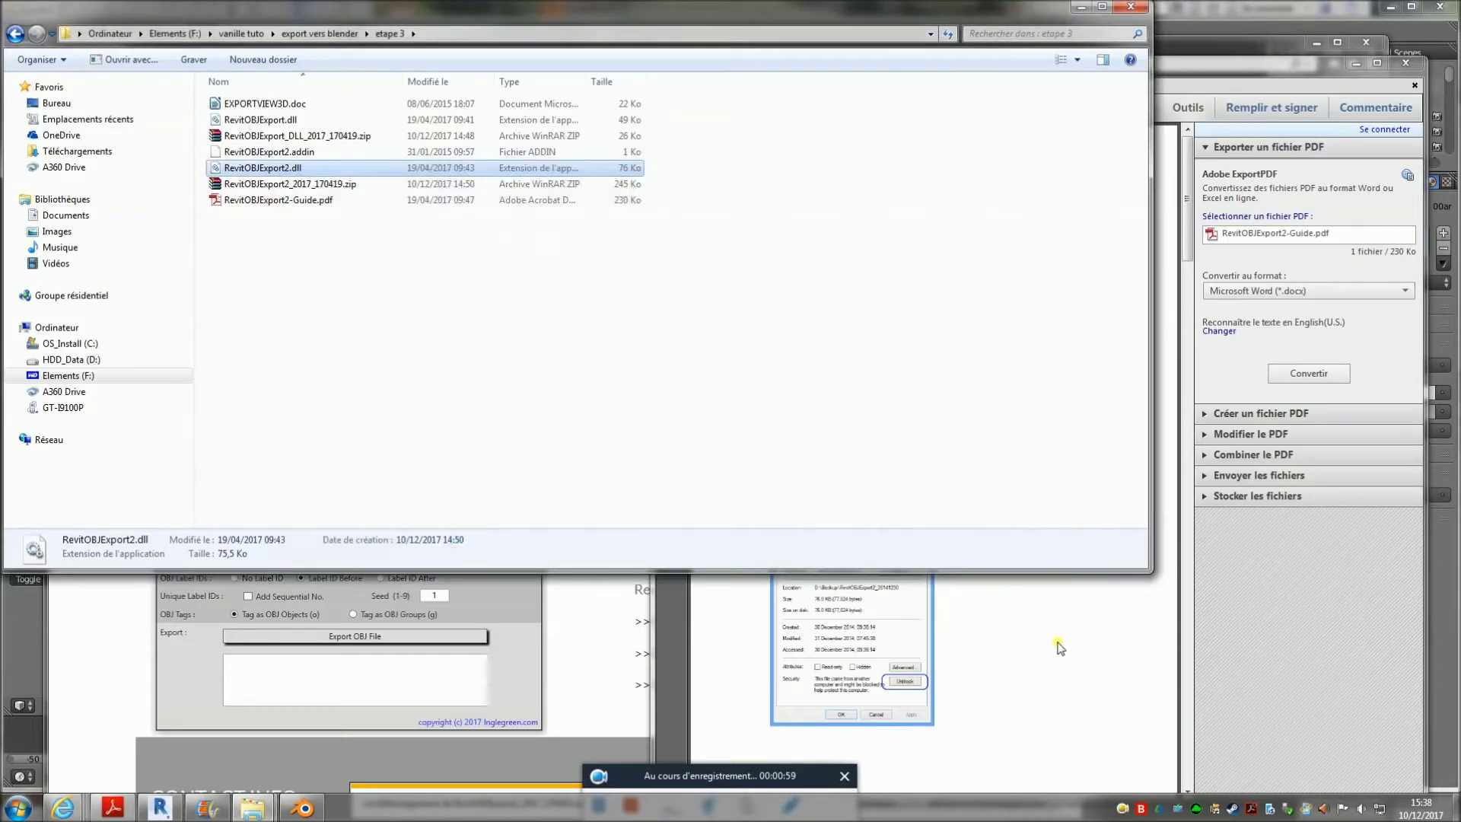
key(alt+Tab)
scroll(1031, 503, down, 5)
scroll(1031, 504, down, 3)
Step: Scroll the RevitOBJExport2 guide to the page-2 Installation instructions, then select RevitOBJExport2.dll
scroll(1030, 504, down, 3)
scroll(1031, 503, down, 5)
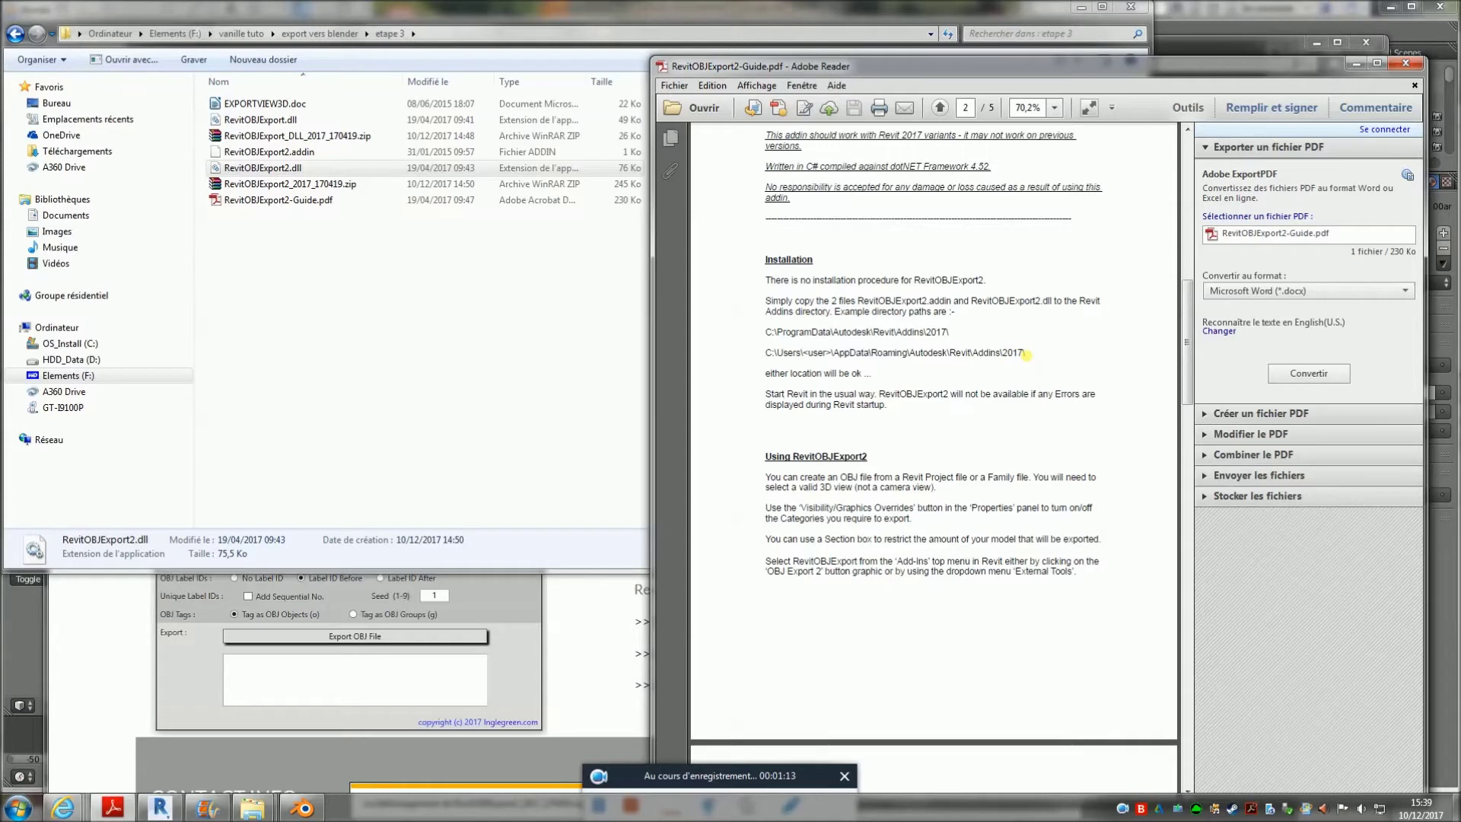
scroll(1027, 355, down, 1)
scroll(1026, 357, down, 1)
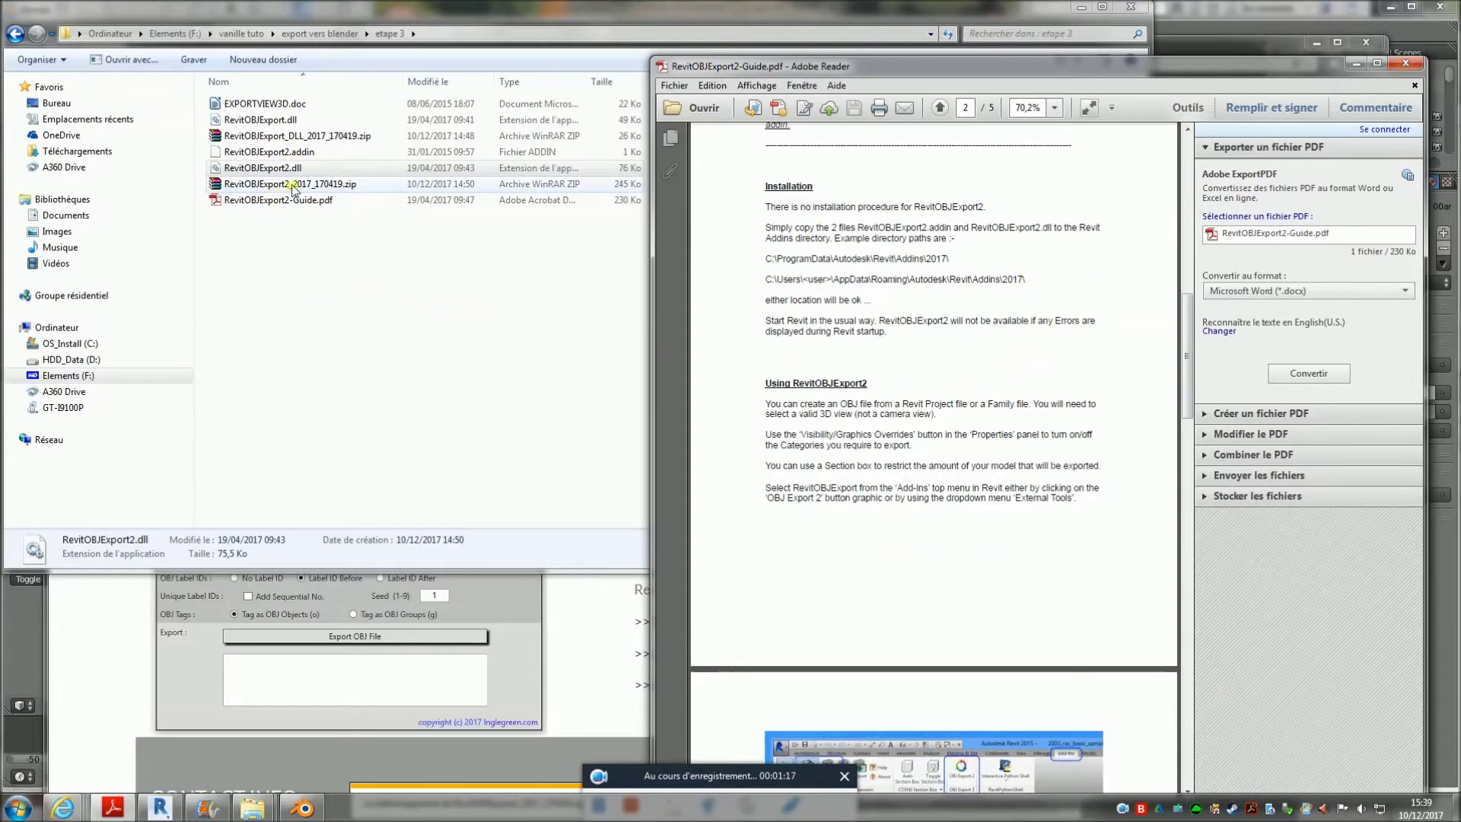
click(244, 169)
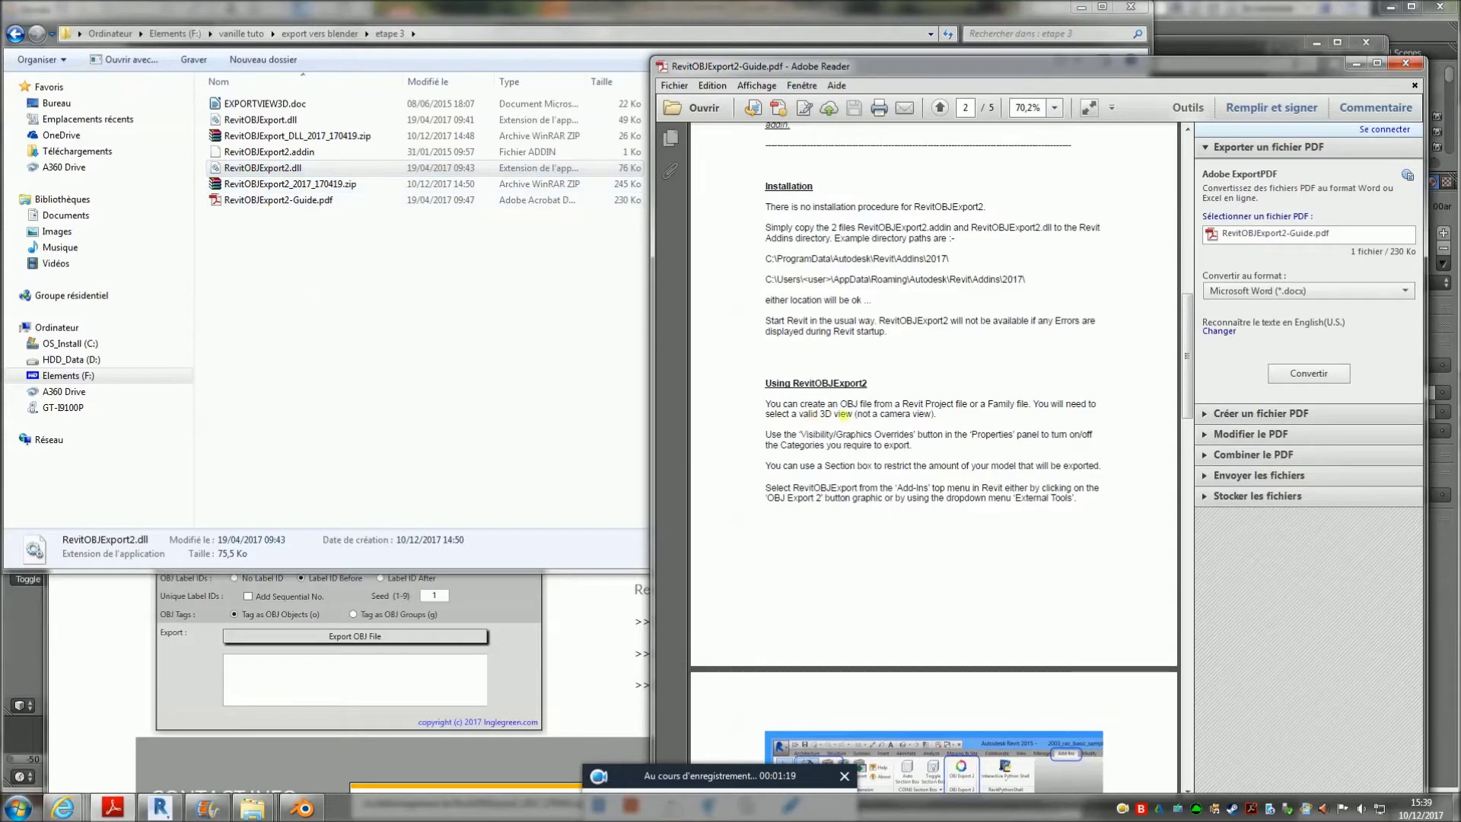
click(156, 808)
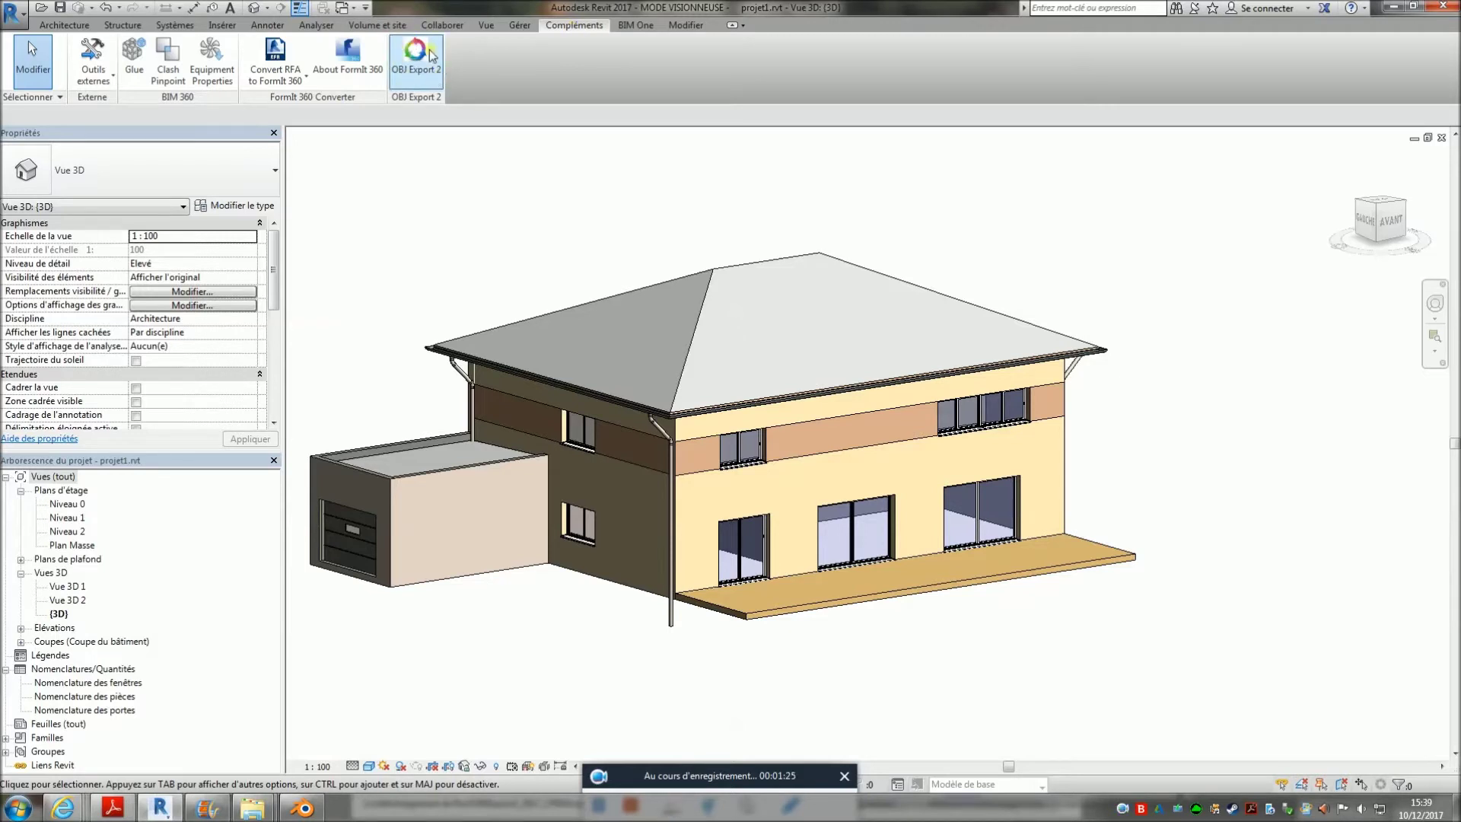
Step: Check the OBJ Export 2 settings under Revit's Compléments tab, close them, and return to Blender
click(401, 90)
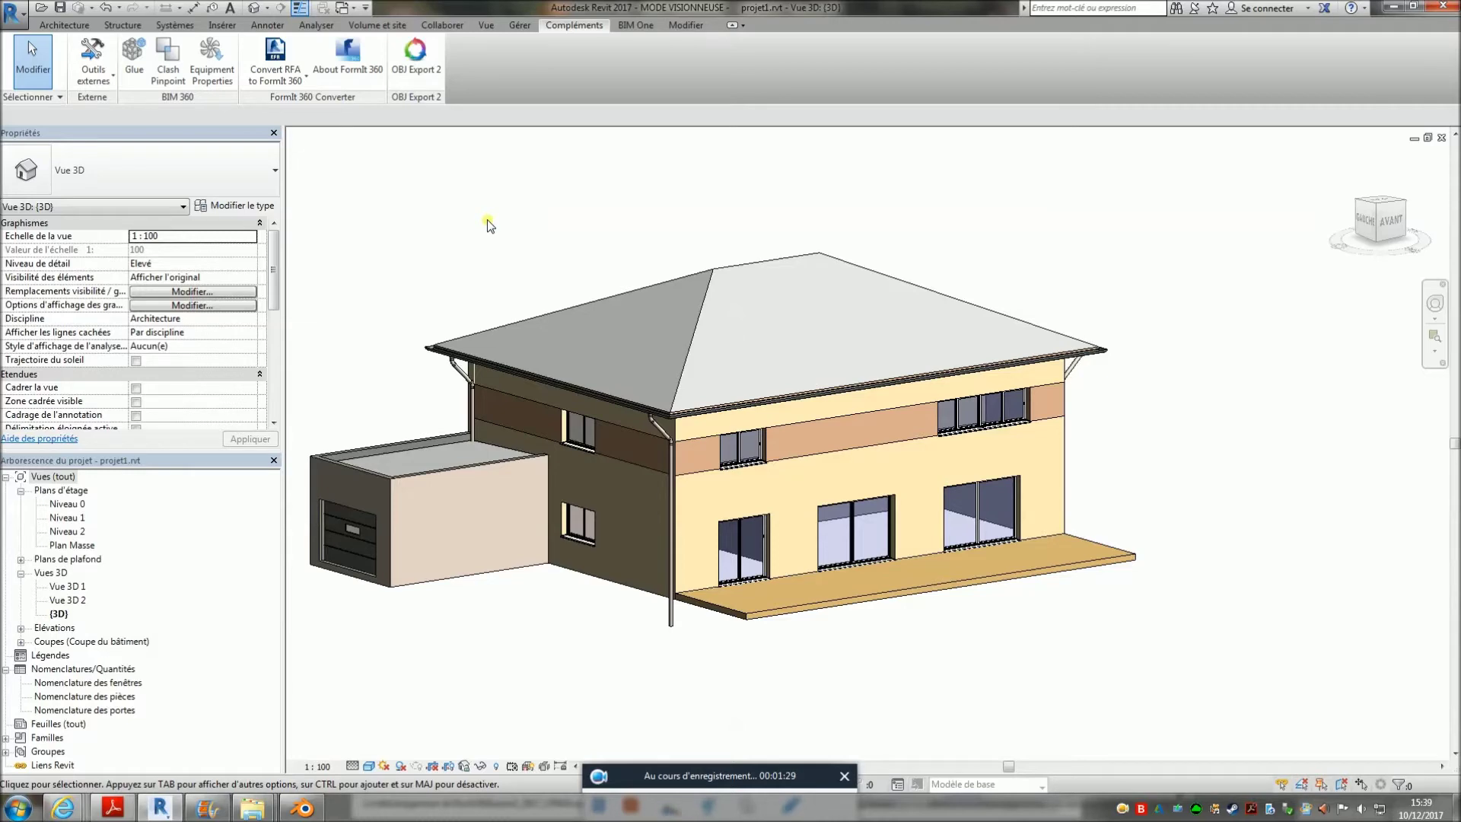
click(423, 63)
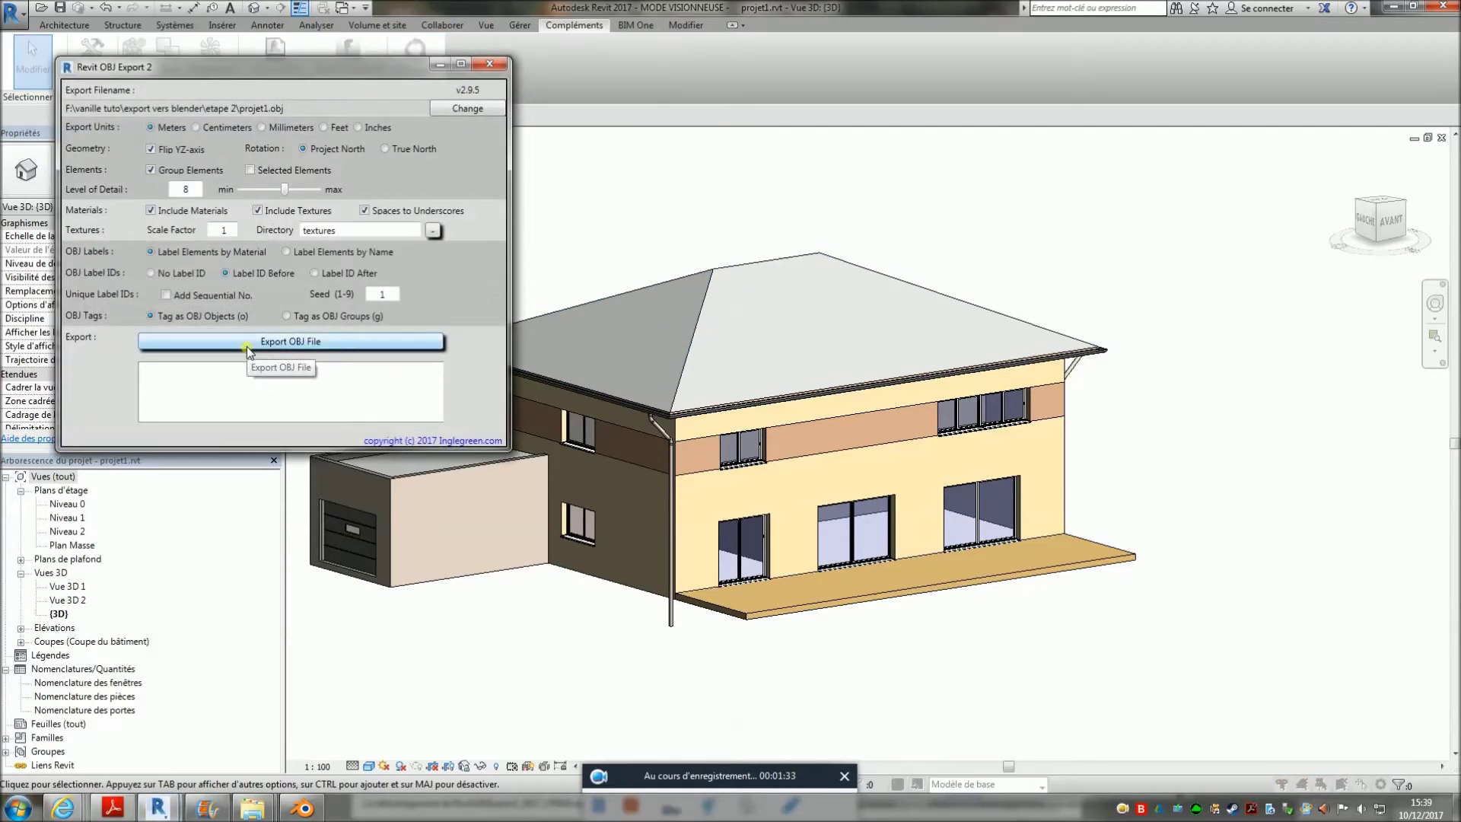
click(491, 65)
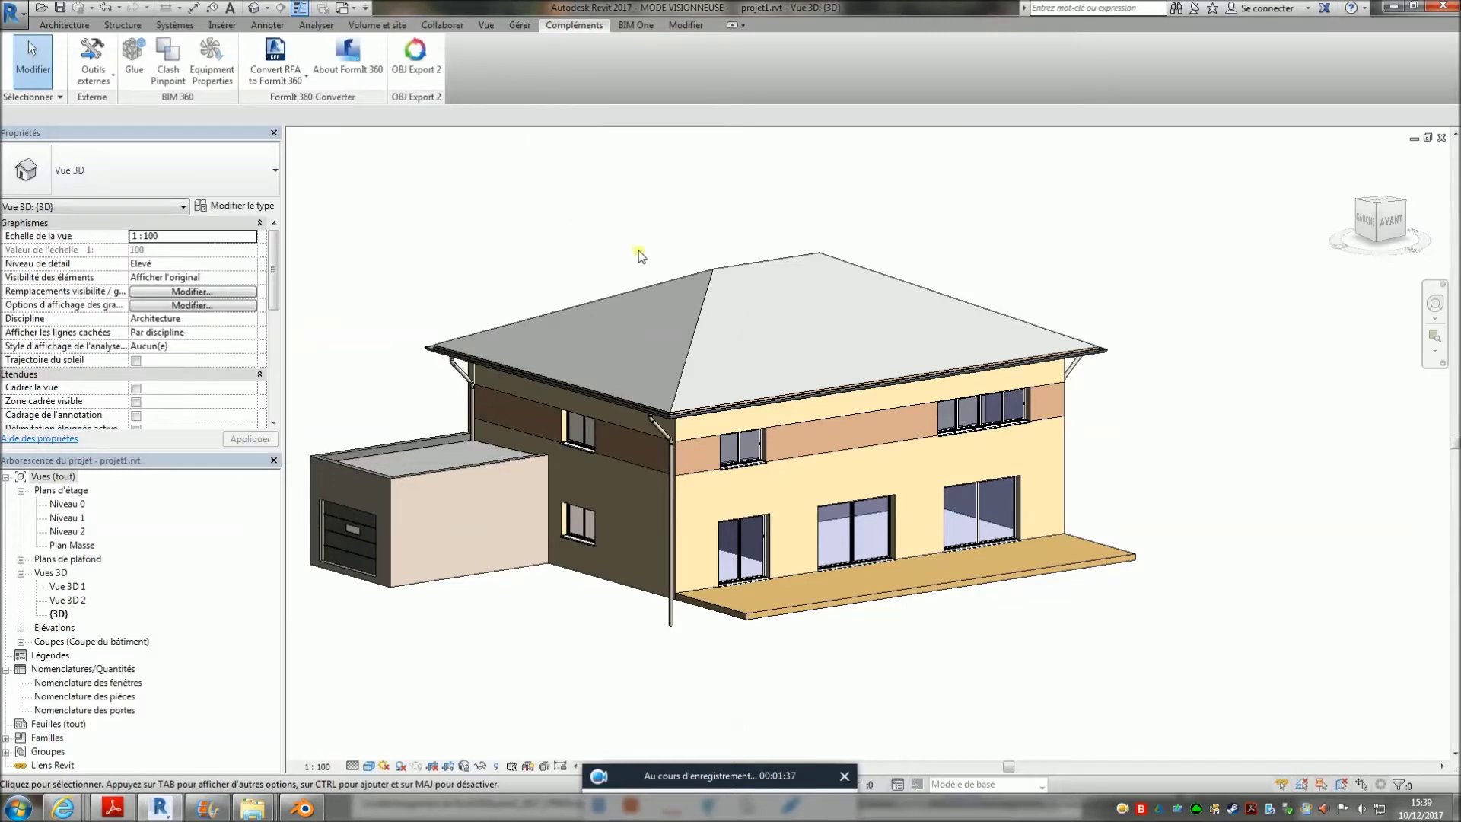
click(303, 808)
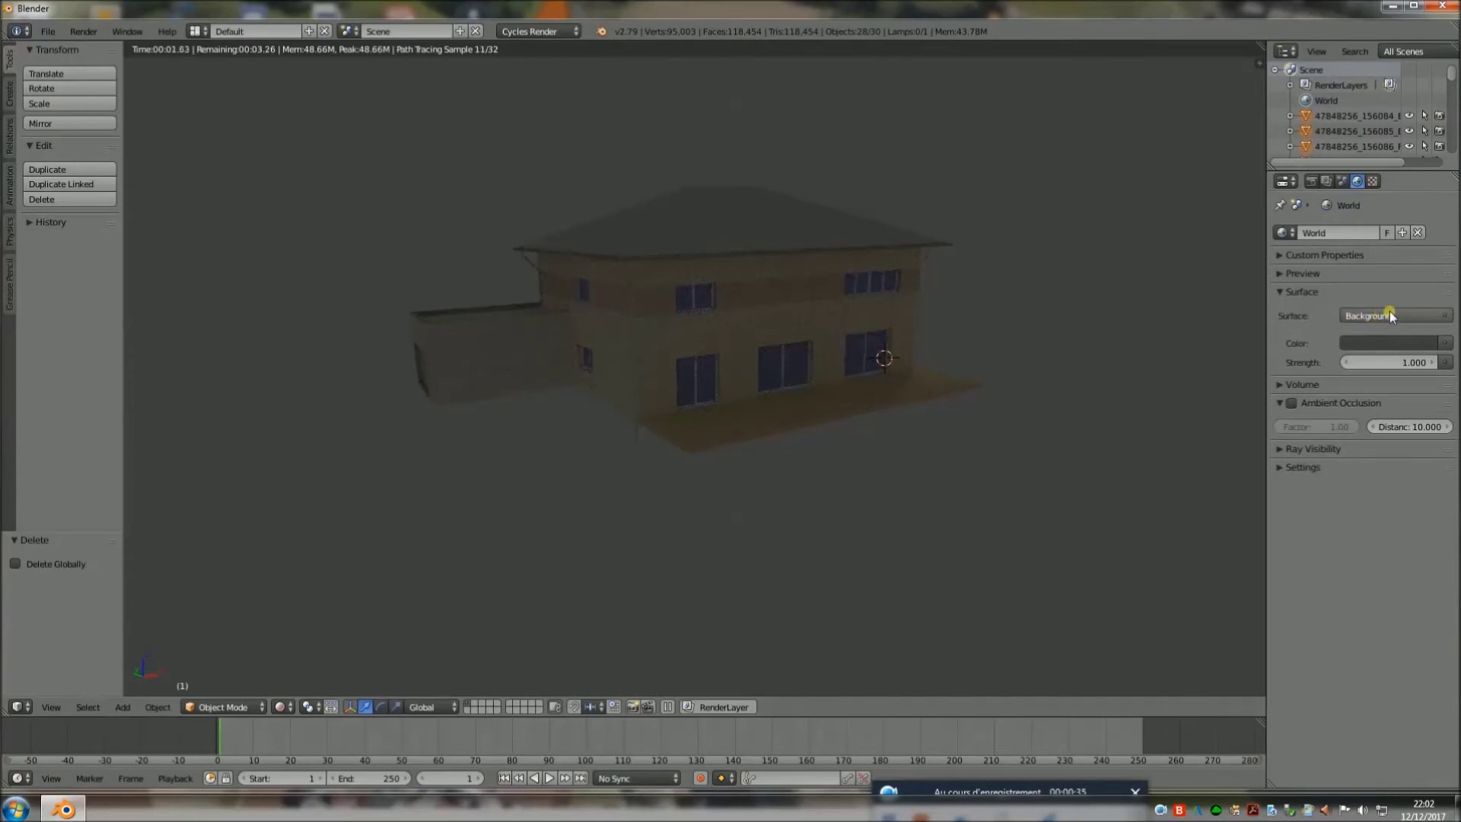
Step: Set the world surface to a Background shader with an Environment Texture colour input
click(1389, 315)
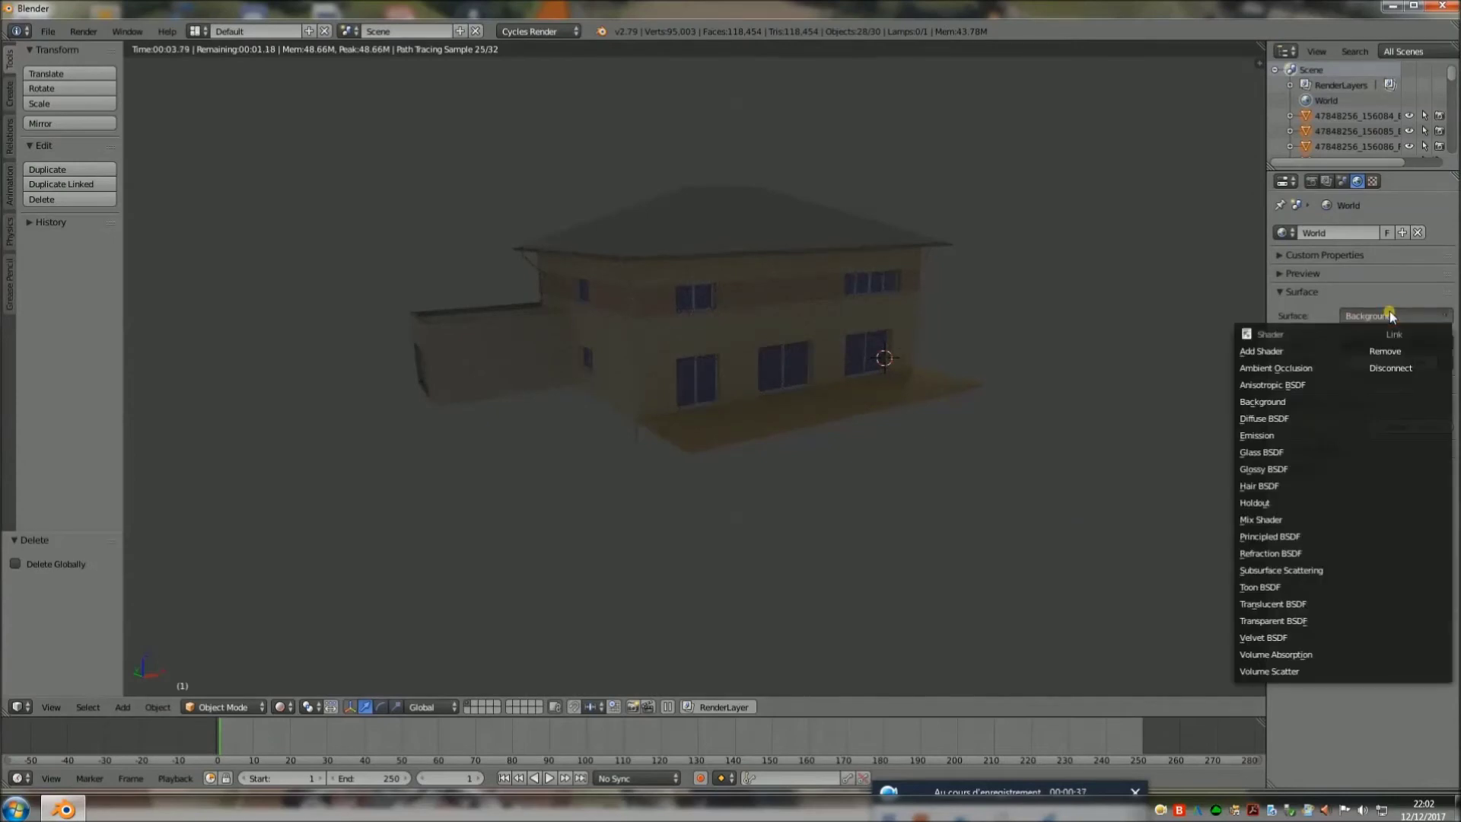
click(1444, 343)
click(1444, 343)
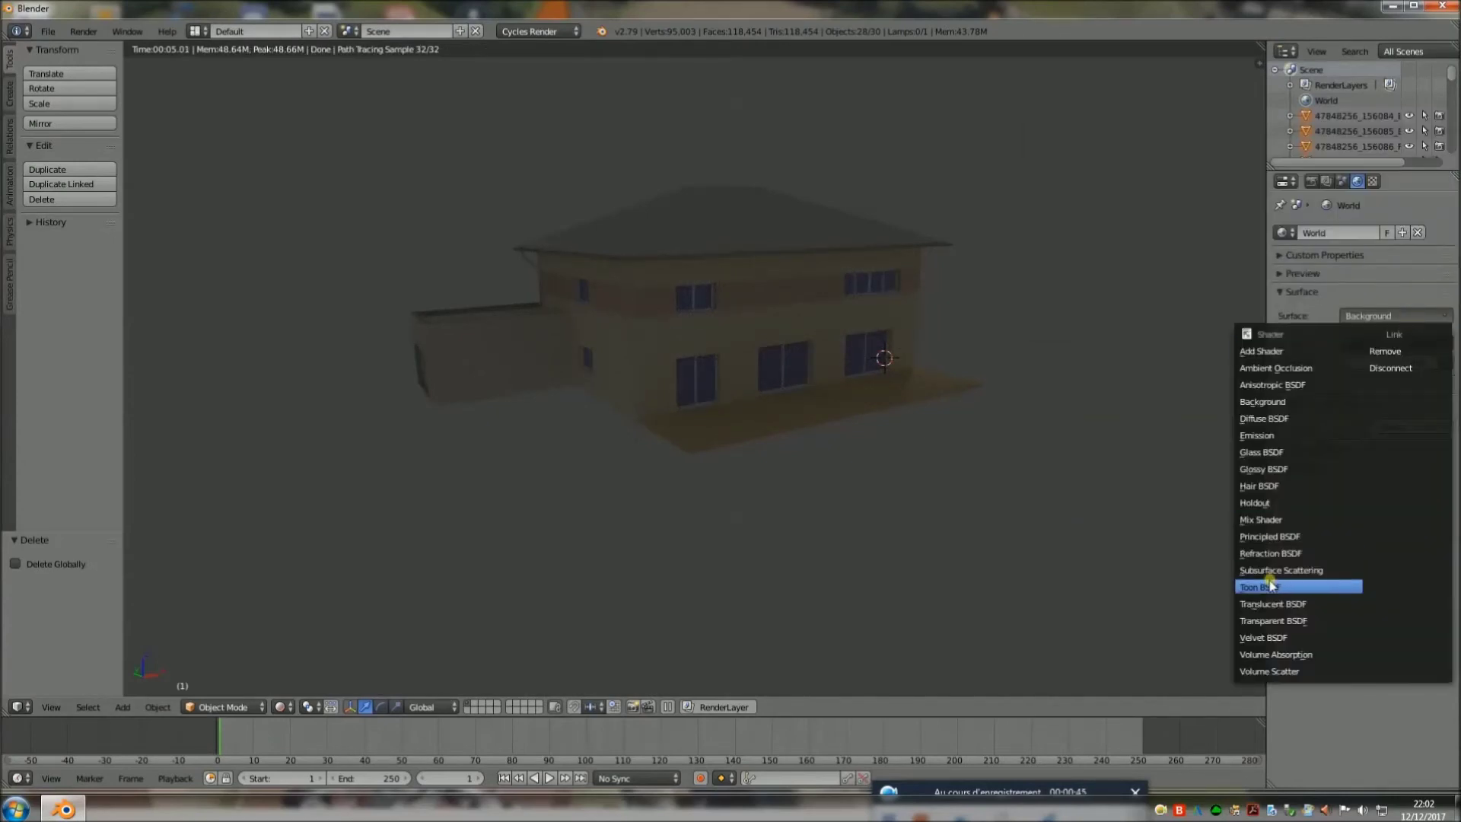
click(1289, 402)
click(1444, 344)
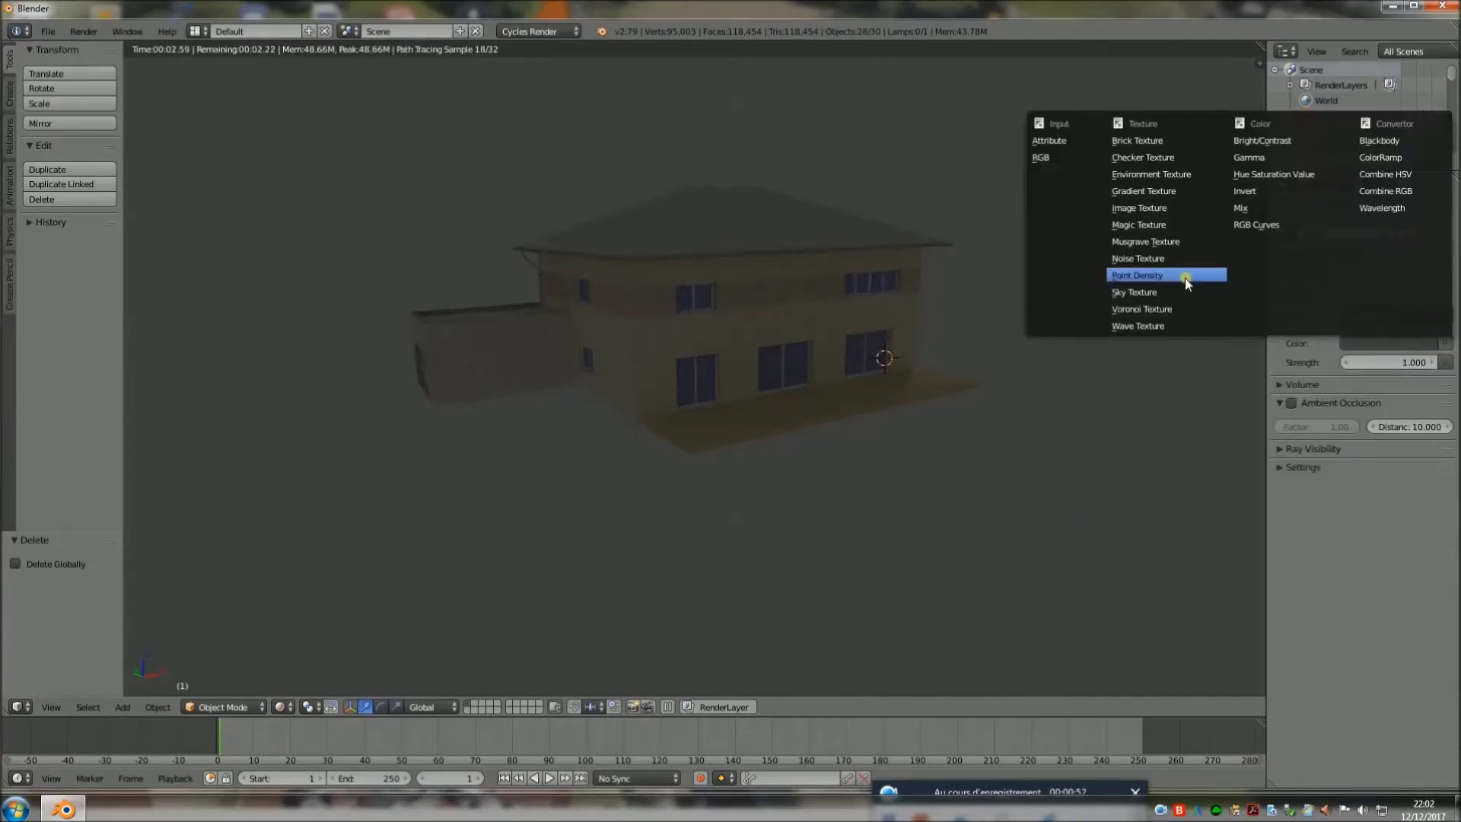
click(1139, 208)
Step: Load D:\06-blender\...\HDR\011_Half.hdr as the environment texture image
click(1414, 364)
click(58, 113)
click(242, 243)
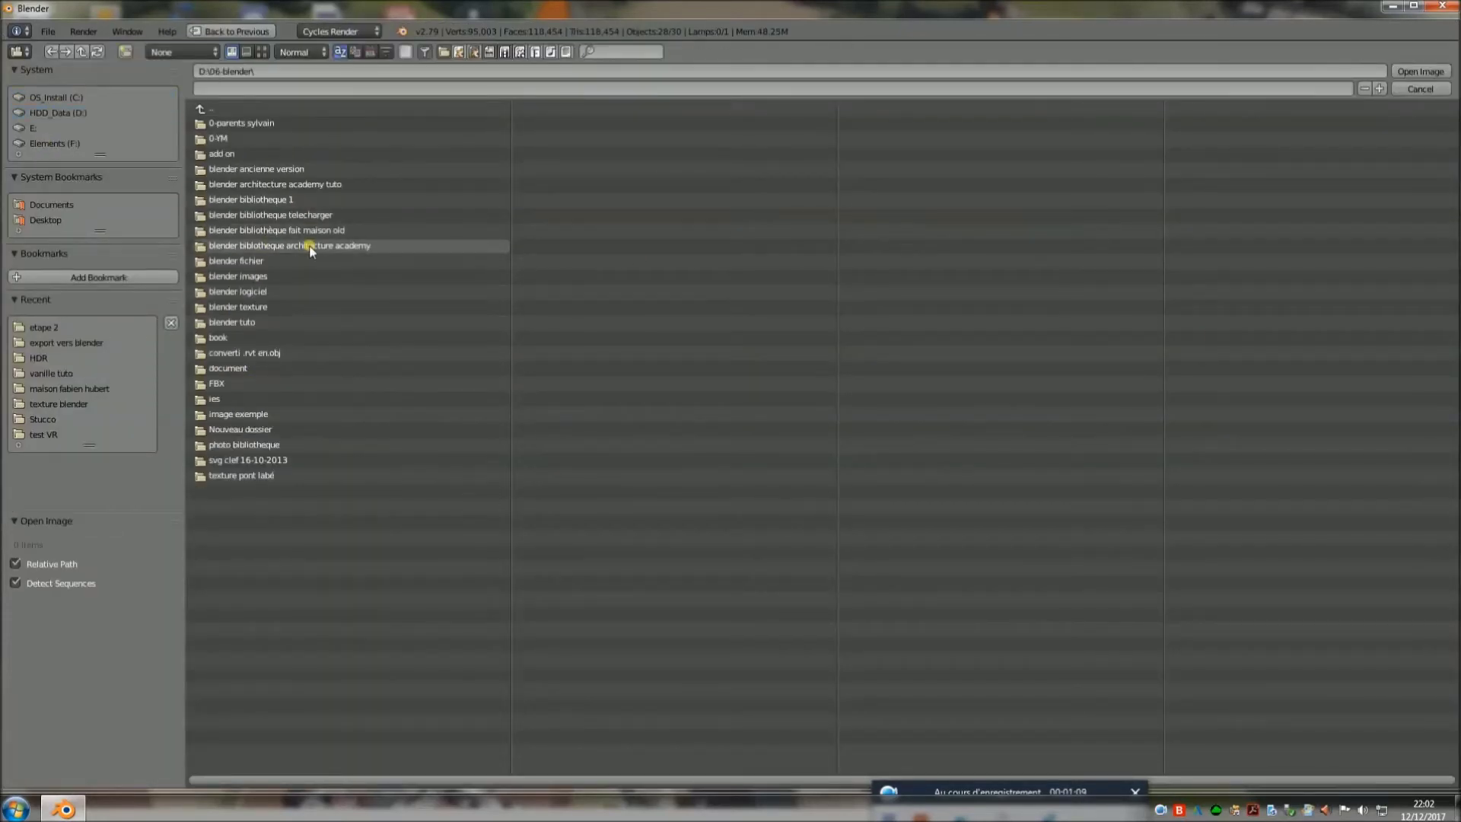
click(312, 245)
click(217, 140)
click(252, 138)
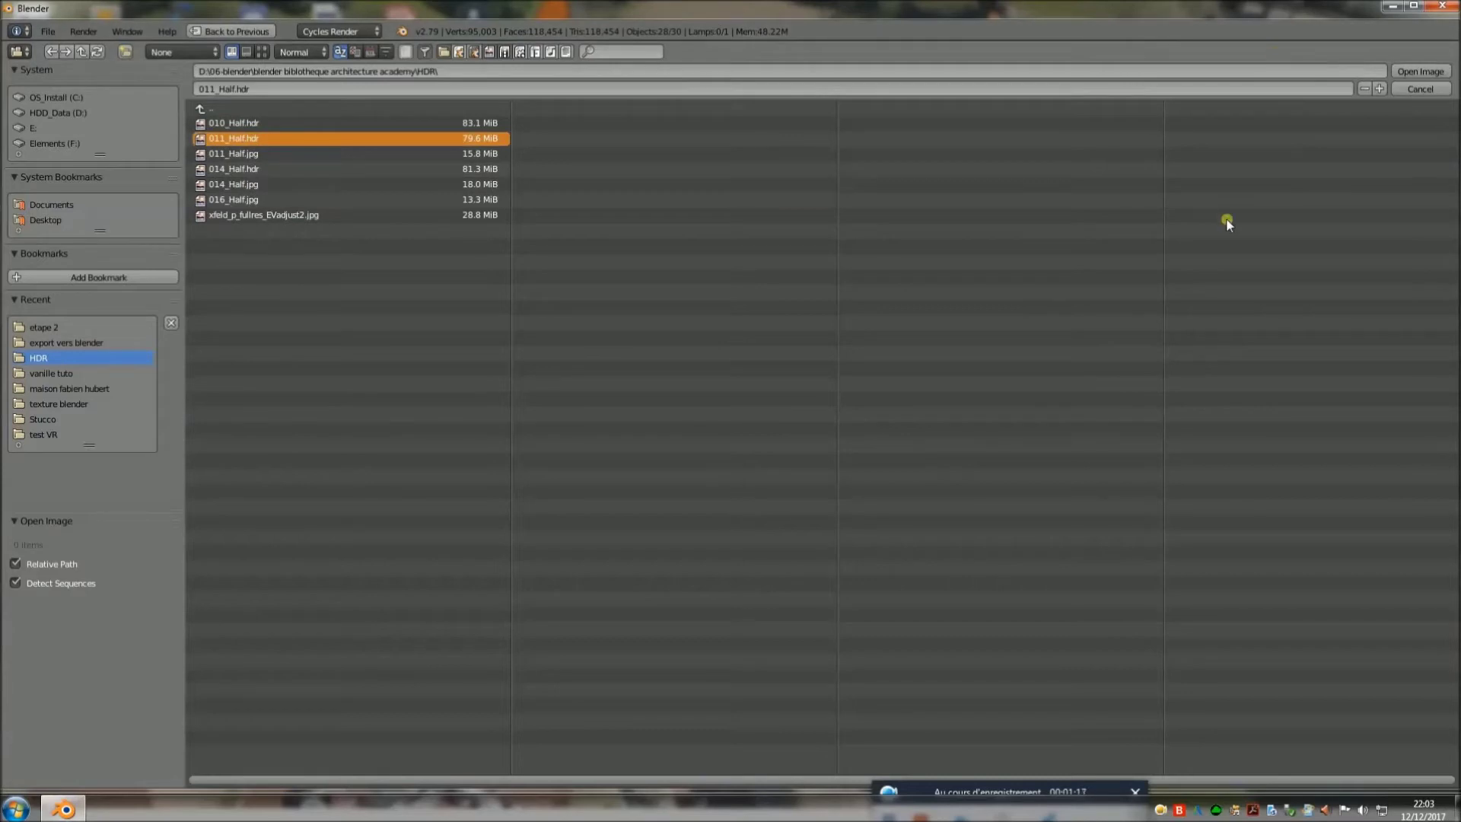
click(1422, 72)
Step: Rotate the sun lamp in top view and move it below-left of the house
key(z)
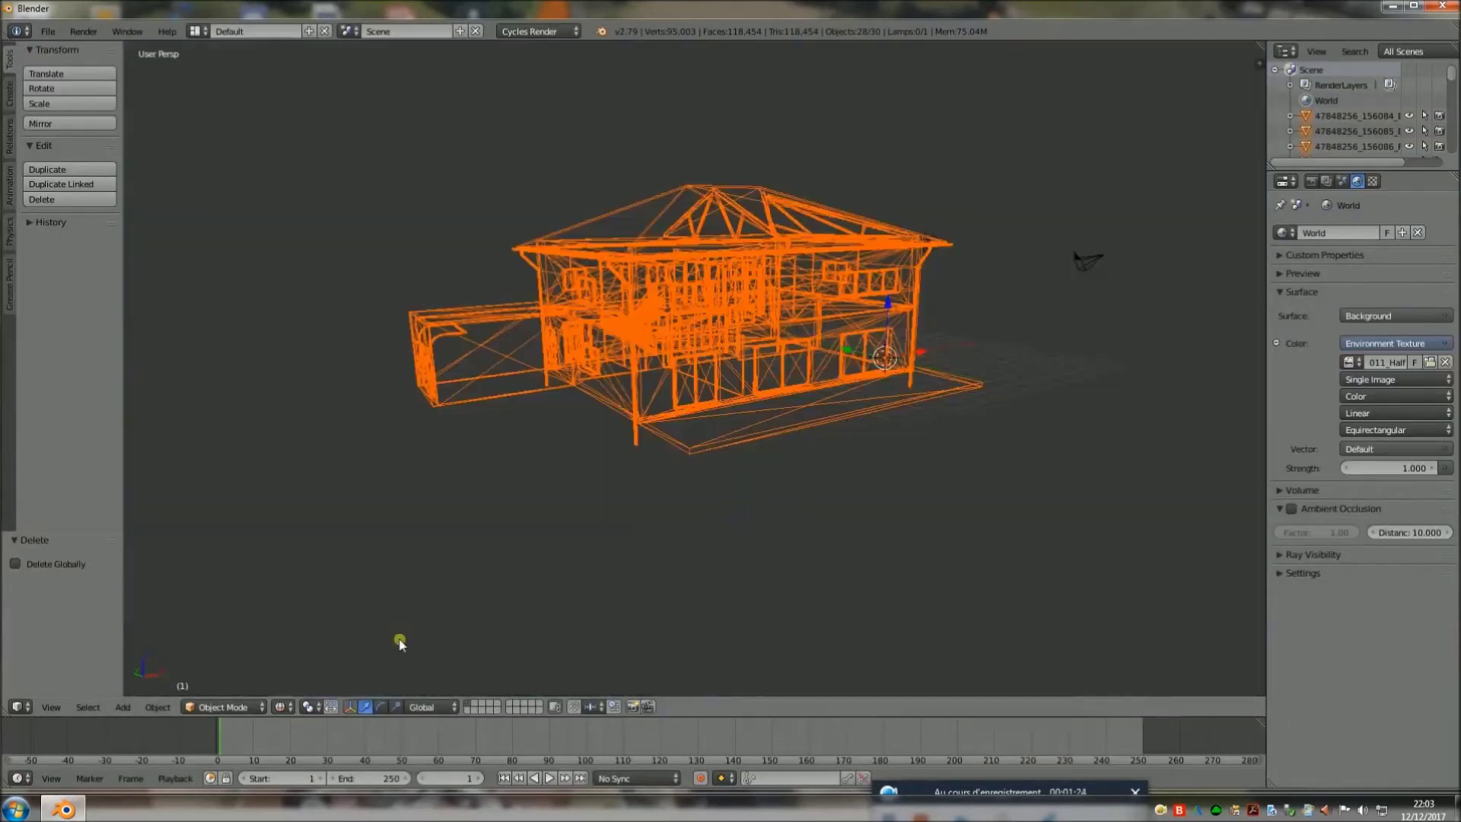
key(a)
scroll(1068, 388, down, 3)
right_click(854, 315)
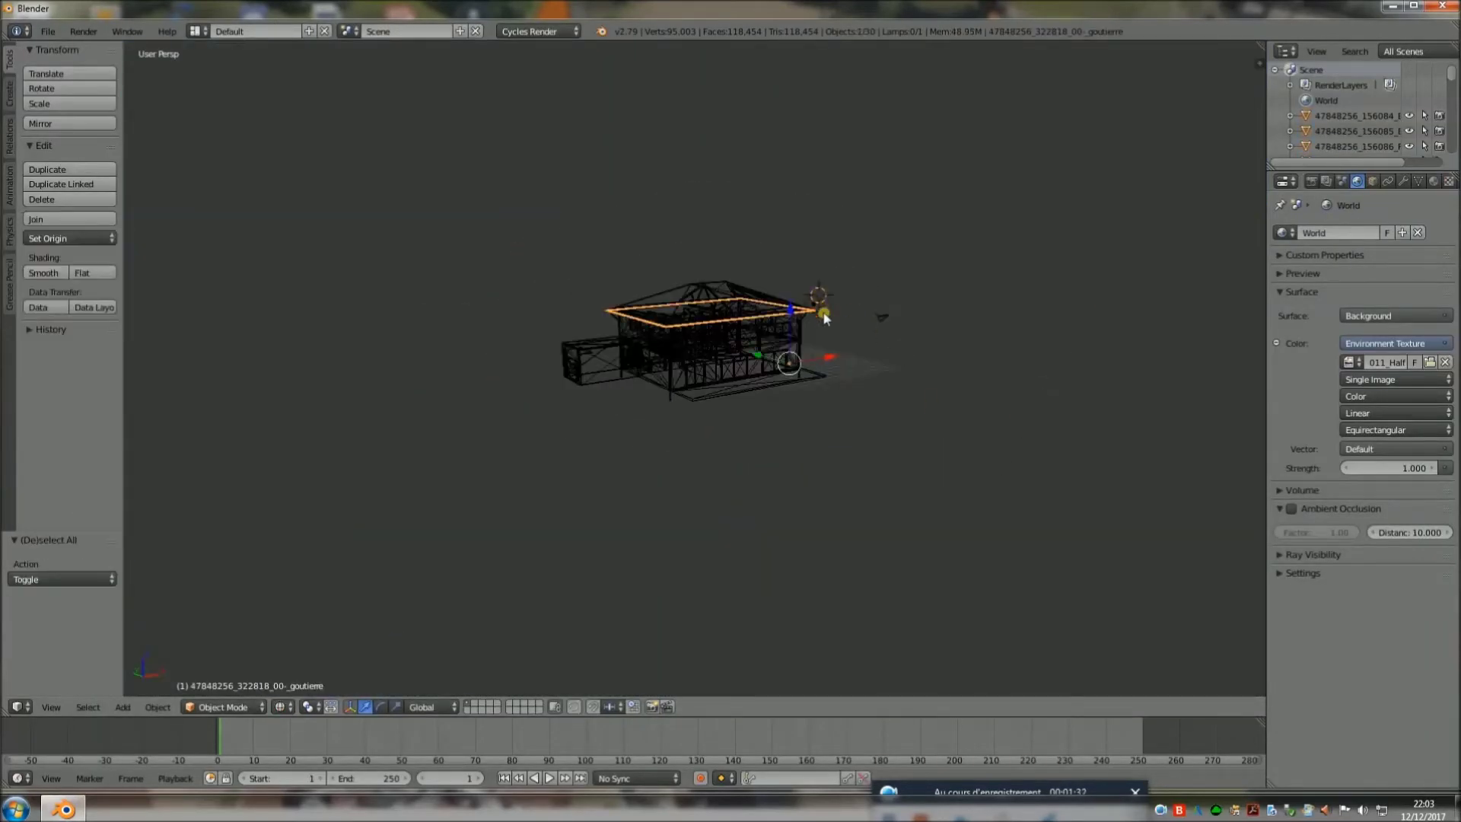
scroll(980, 408, up, 3)
scroll(979, 408, up, 2)
click(1404, 180)
key(KP_7)
key(KP_1)
key(KP_7)
key(r)
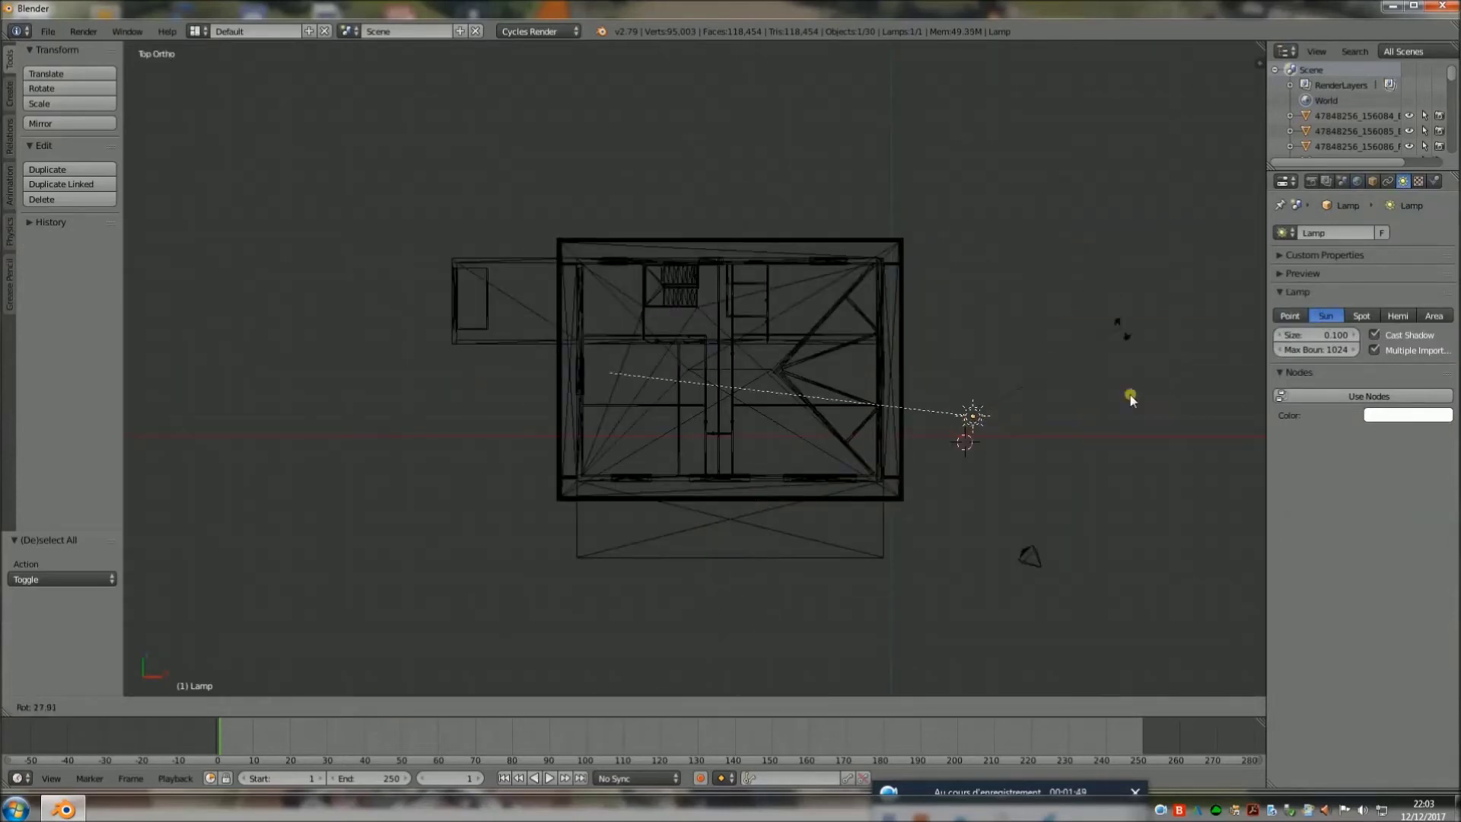
click(1014, 518)
key(g)
click(581, 685)
Step: Add a camera at the 3D cursor upper-left of the house and rotate it 90°
click(282, 202)
click(9, 95)
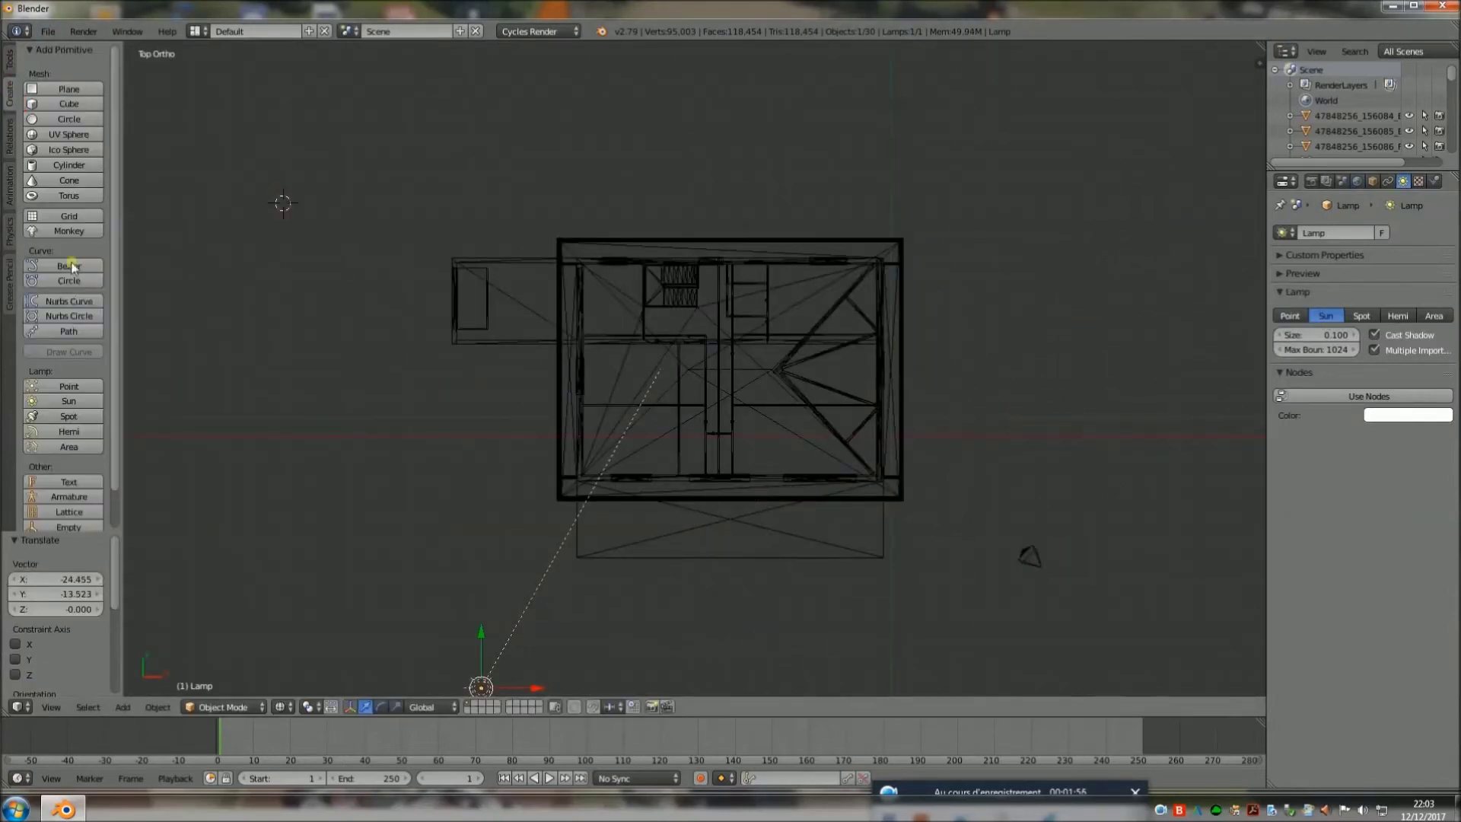
scroll(61, 228, down, 2)
click(68, 516)
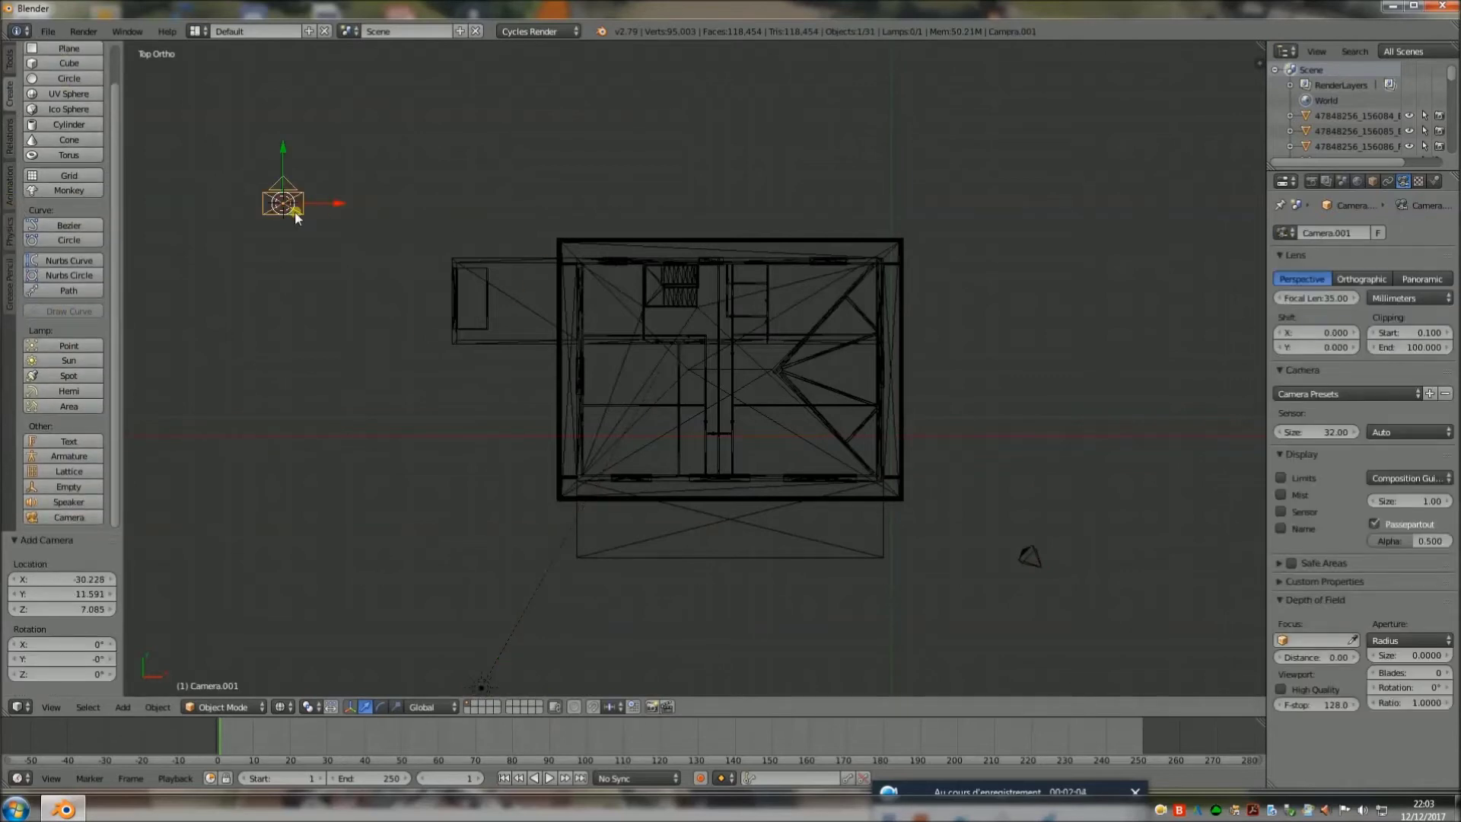
key(KP_1)
text(r90)
key(Return)
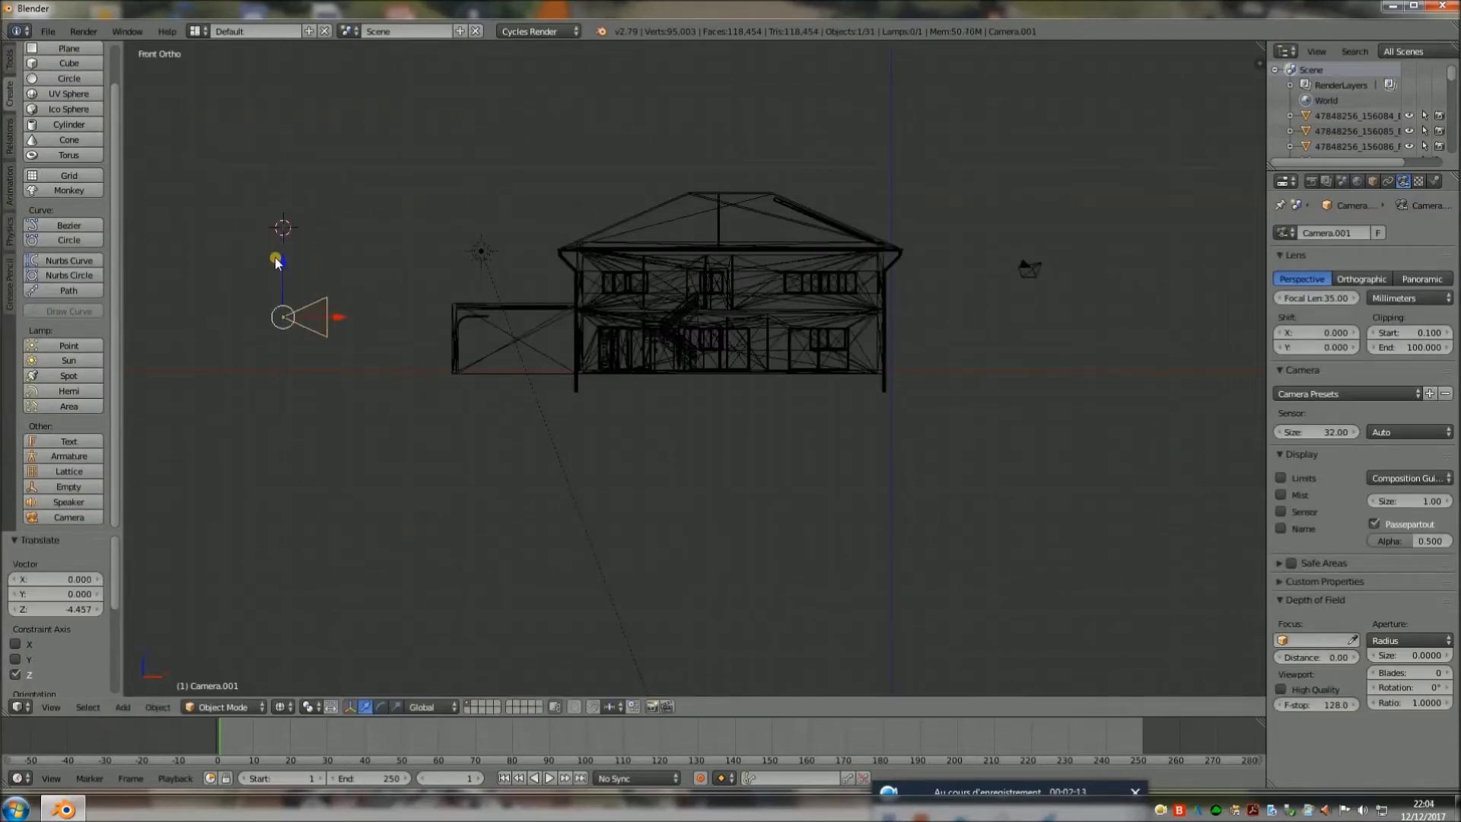
key(ctrl+KP_0)
Step: Rotate the camera -90°, move it lower-left of the house, and view it in rendered preview
key(KP_7)
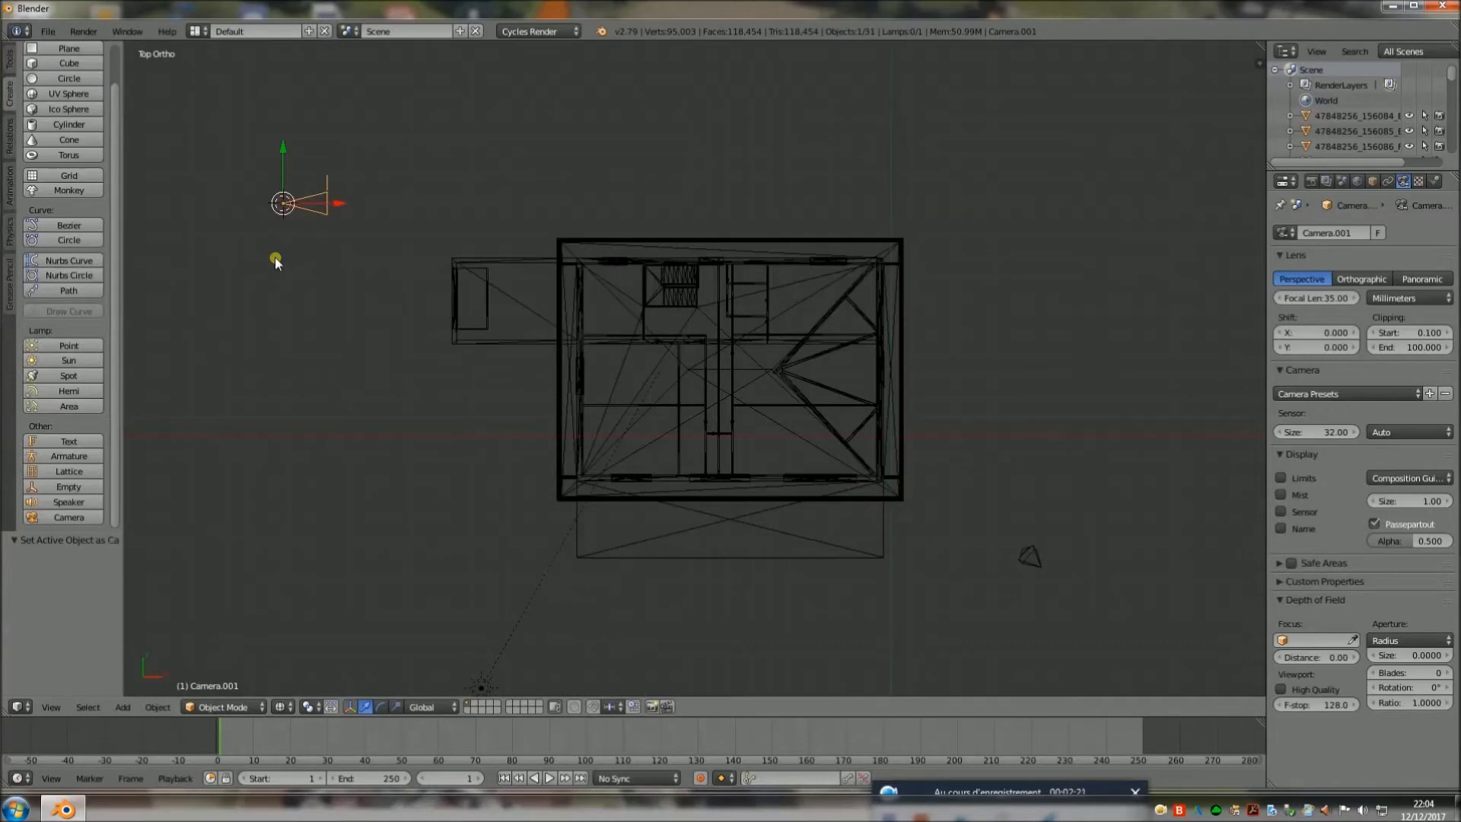
key(KP_3)
text(r-90)
key(Return)
key(KP_7)
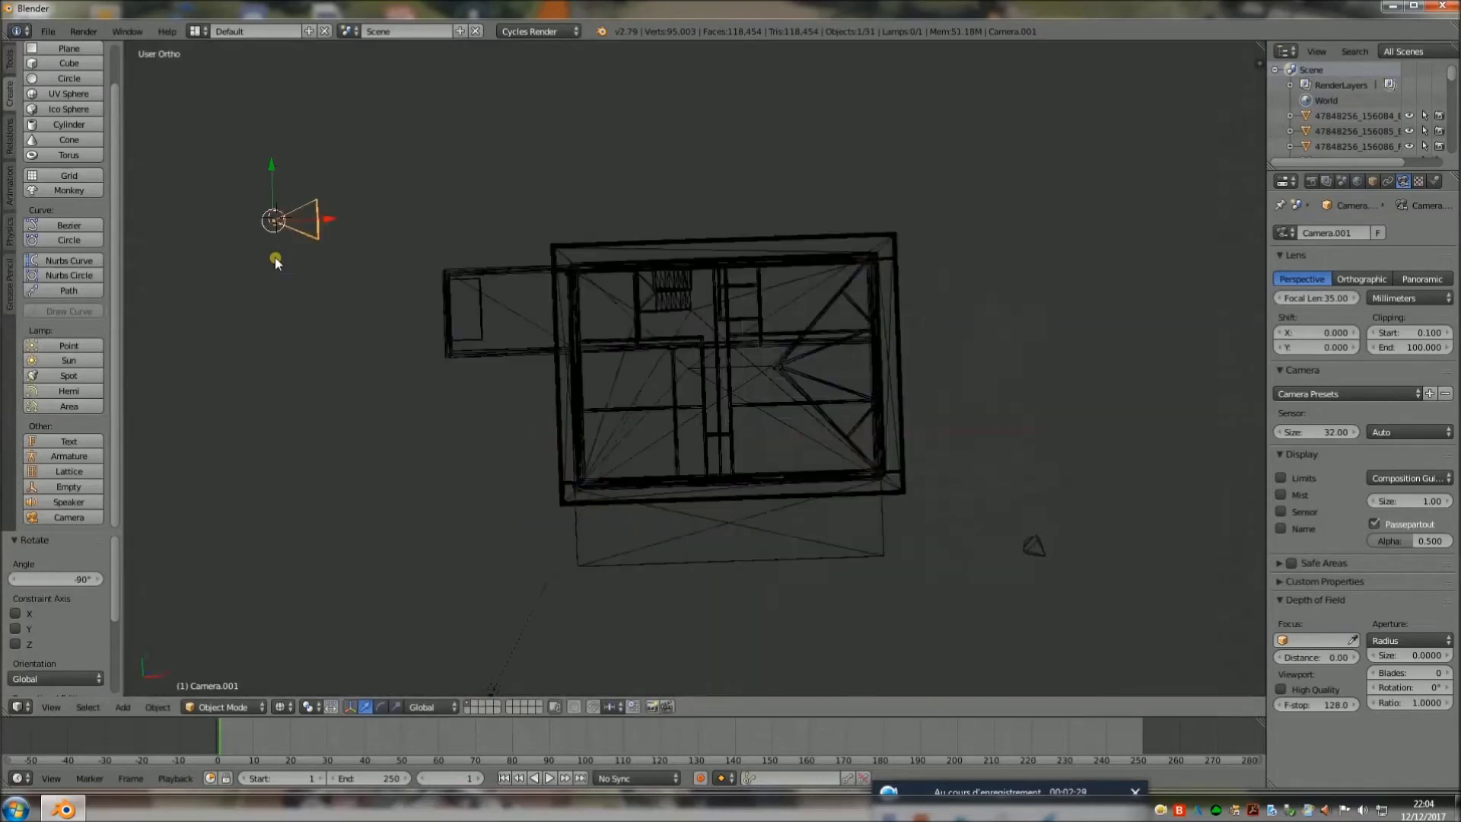
key(g)
click(490, 533)
key(KP_0)
key(KP_7)
key(g)
click(469, 510)
key(KP_0)
key(shift+z)
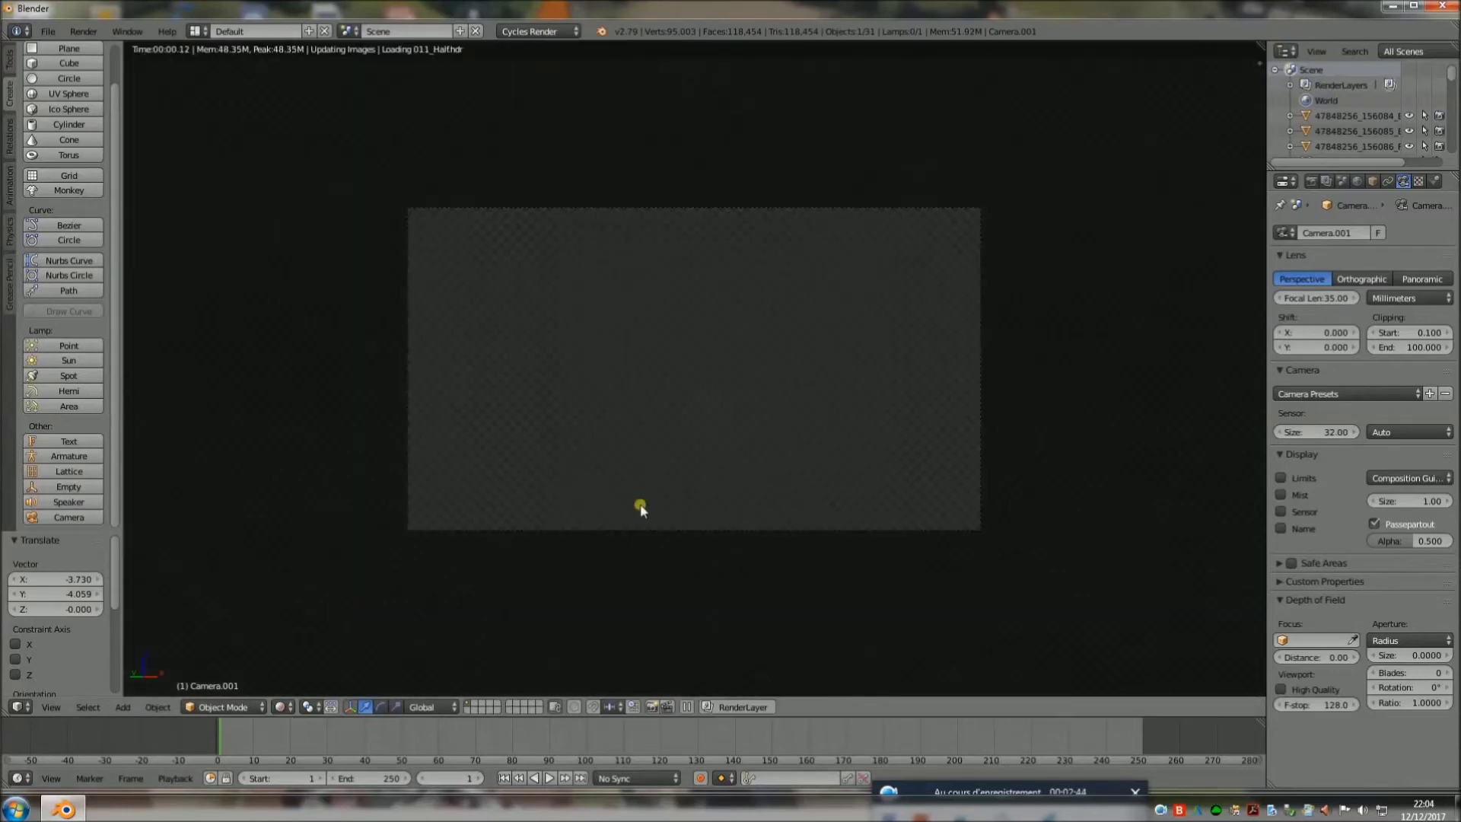
Step: Give the Verre window glass material nodes with a Glass BSDF surface and preview it rendered
click(292, 706)
click(326, 675)
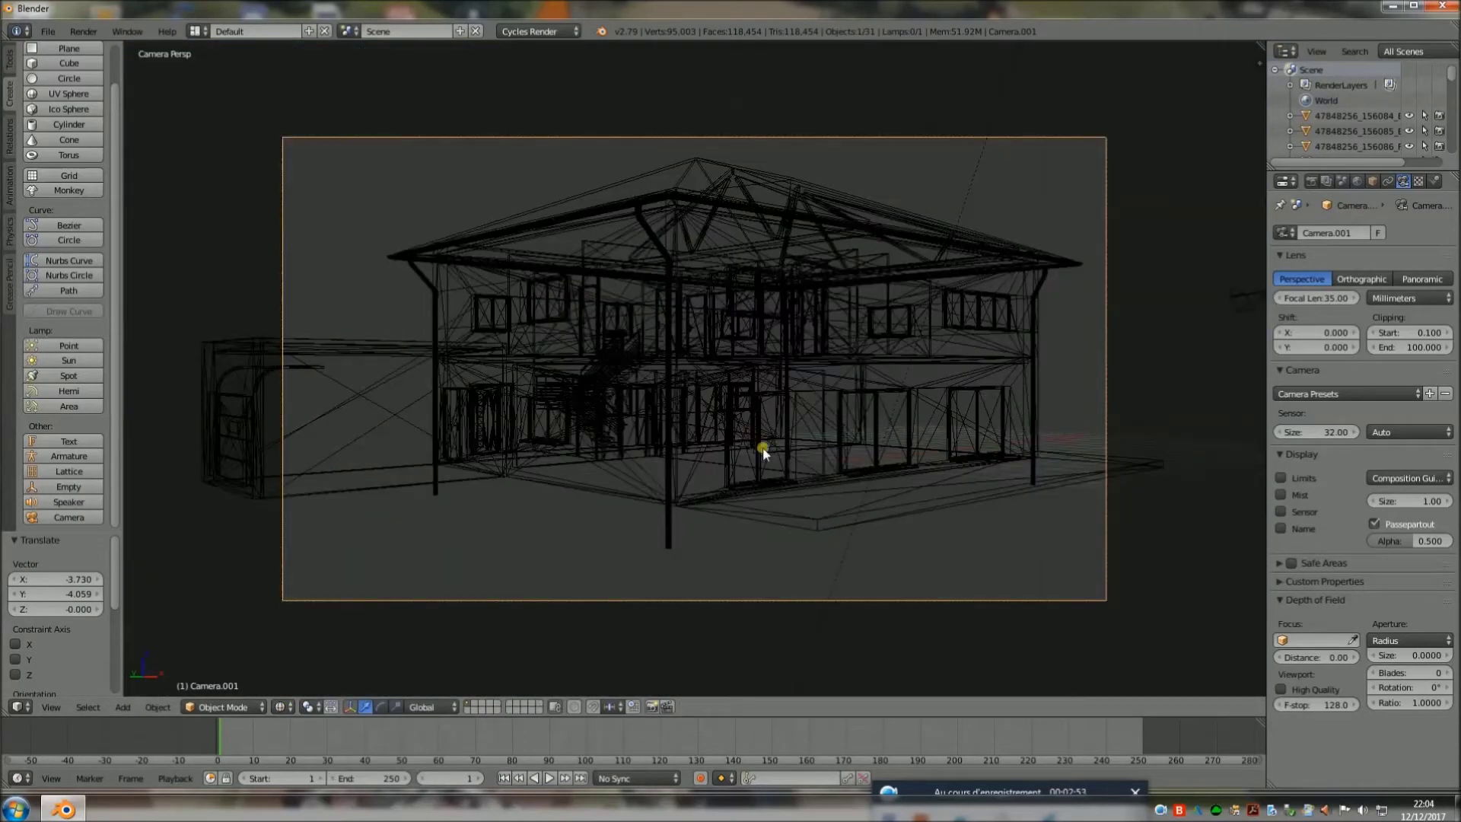
click(776, 456)
click(1433, 180)
click(1368, 365)
click(1294, 517)
click(1389, 412)
click(281, 706)
click(304, 608)
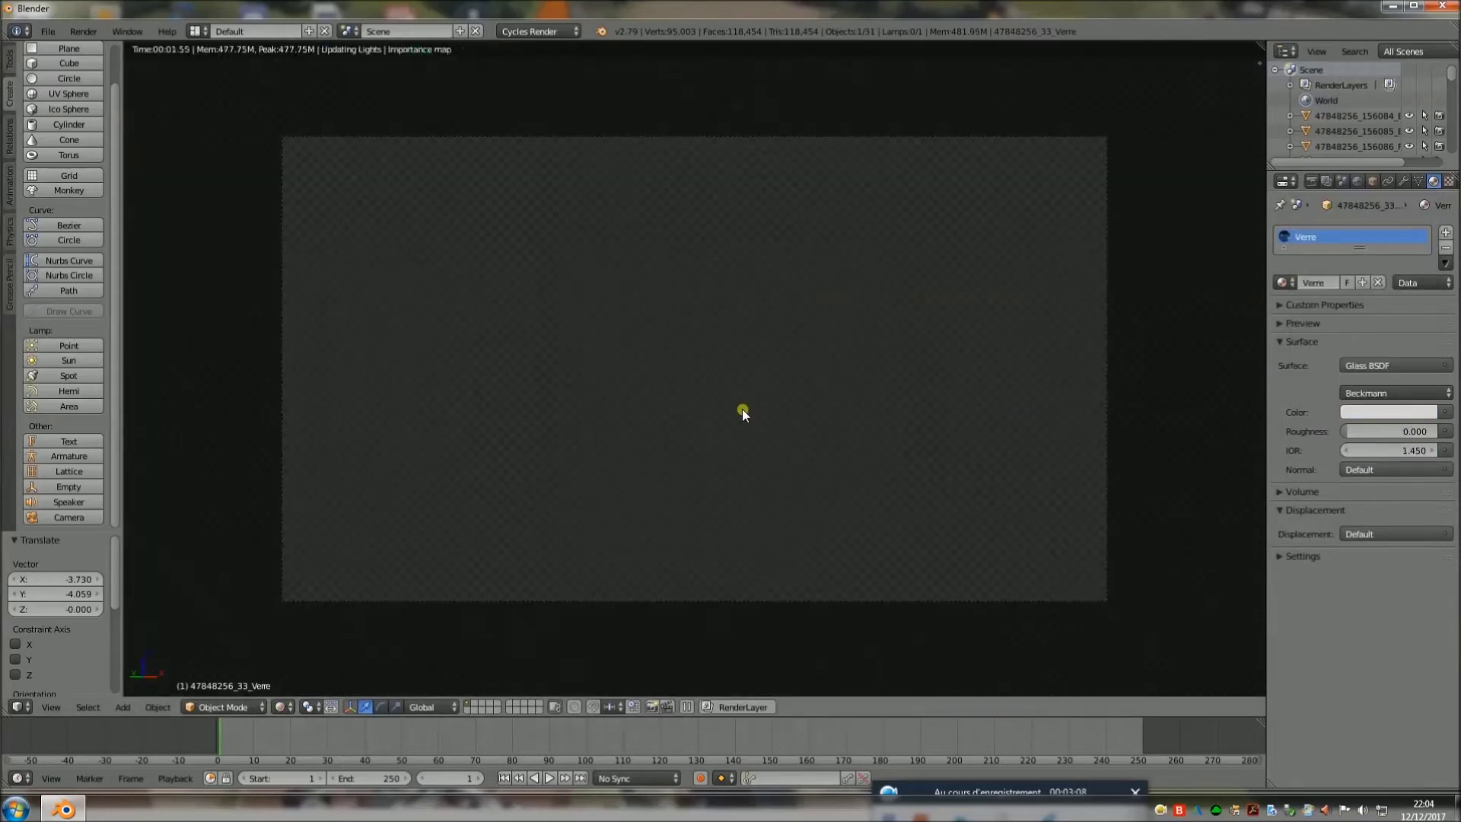
Step: Swap the world environment image to 011_Half.jpg, then return to wireframe top view
click(1357, 180)
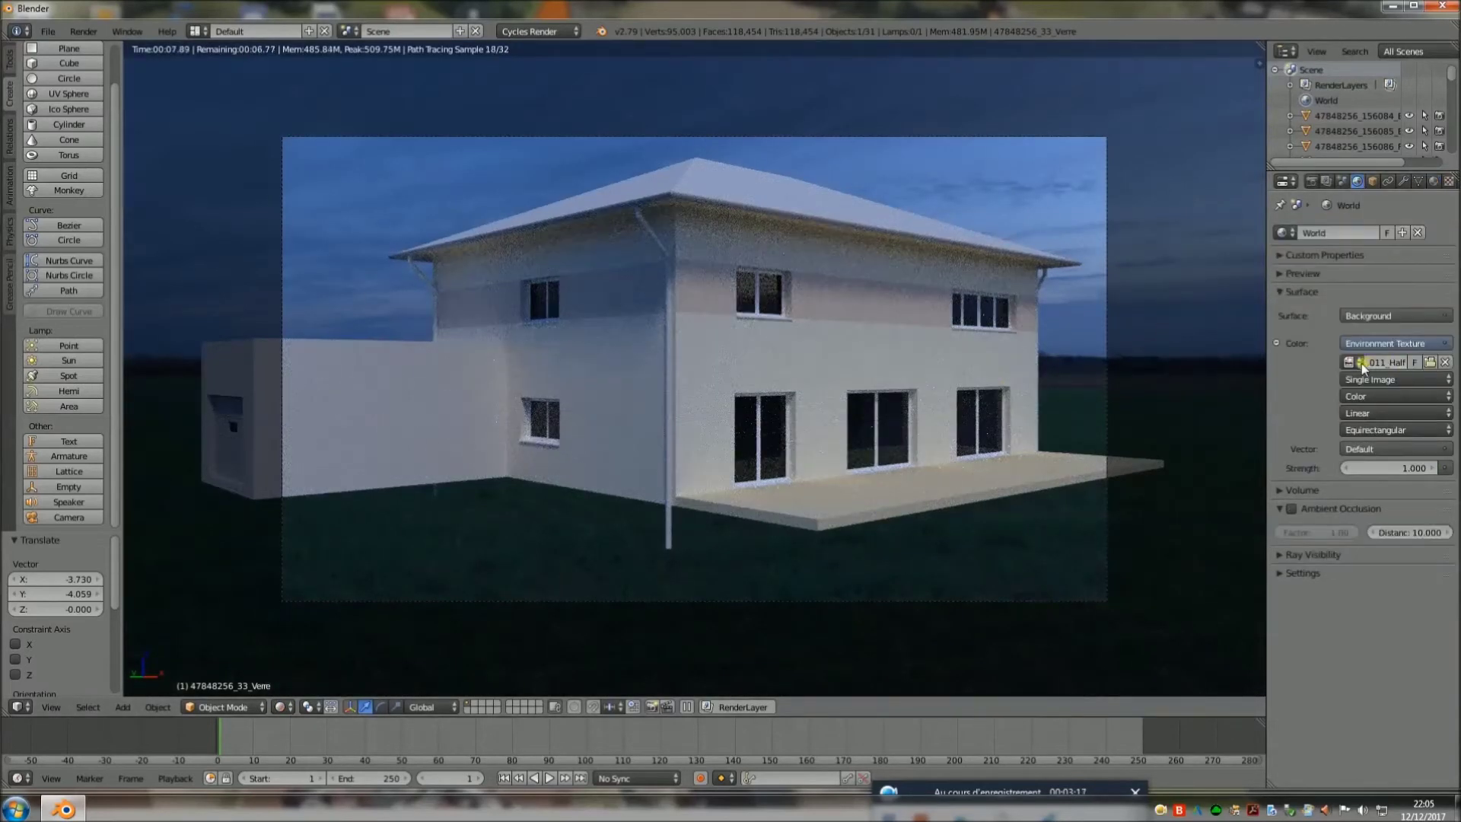
click(1322, 358)
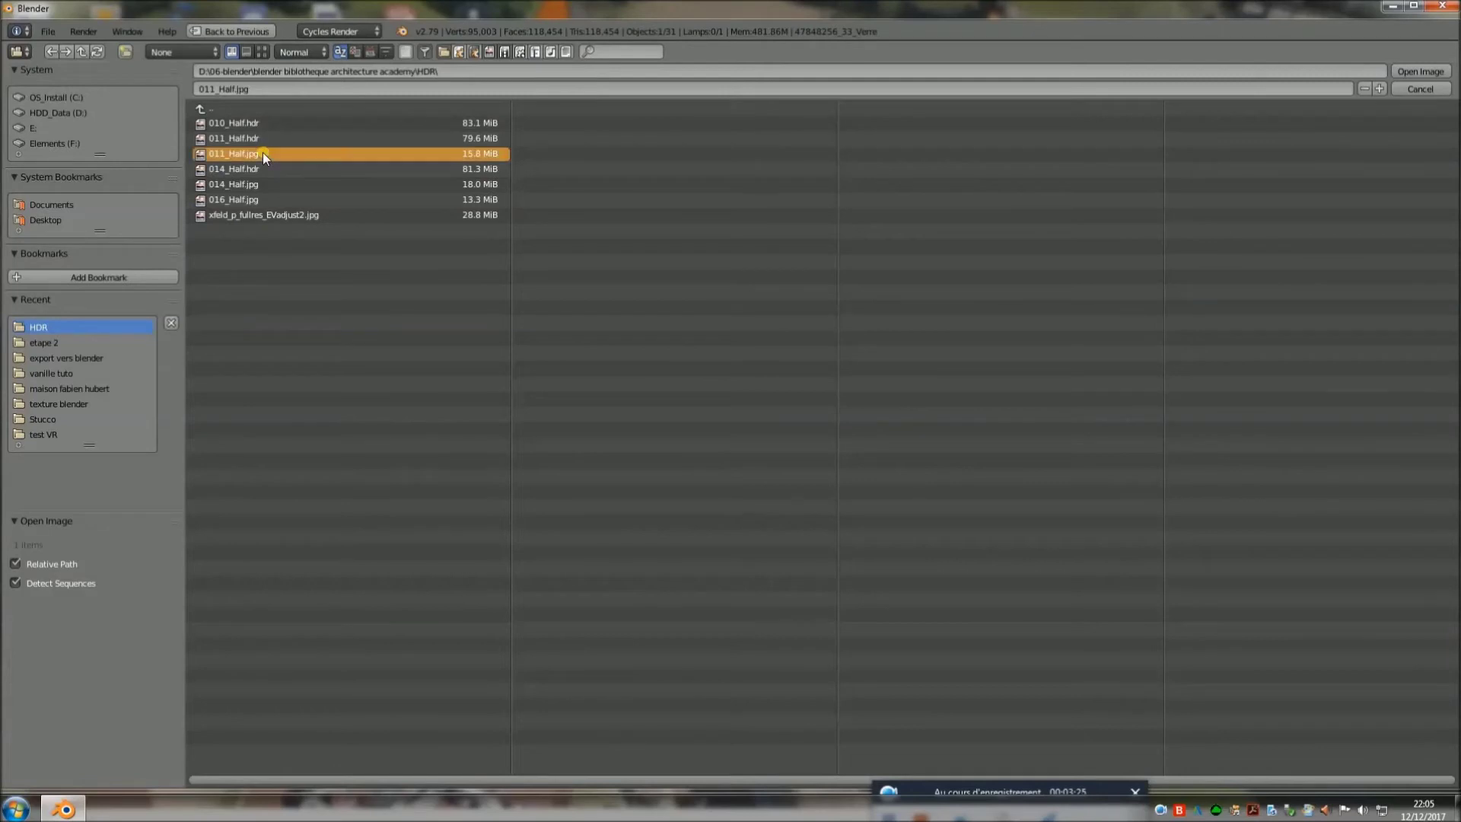
double_click(262, 153)
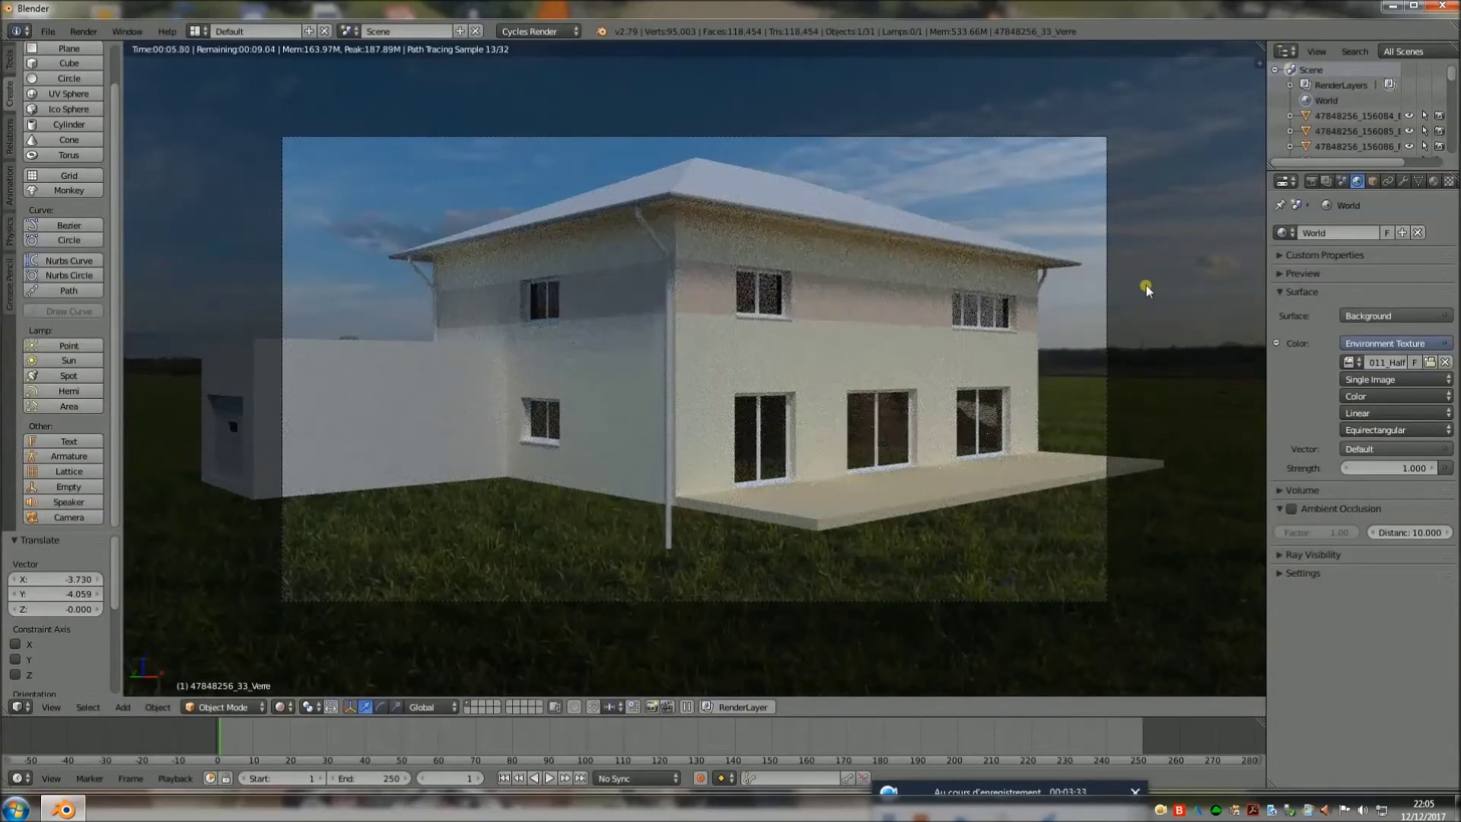
click(292, 706)
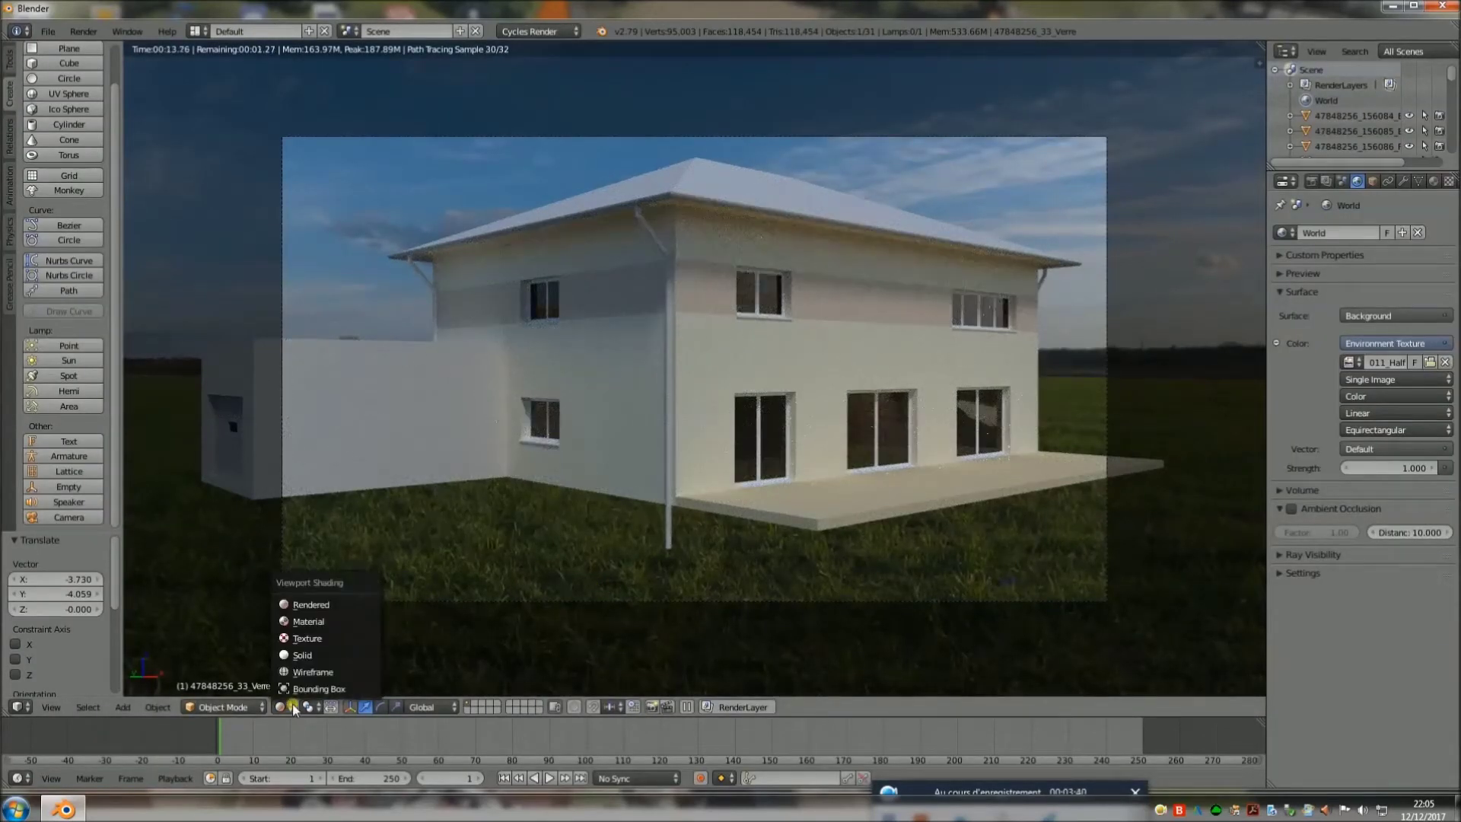
click(320, 671)
key(KP_7)
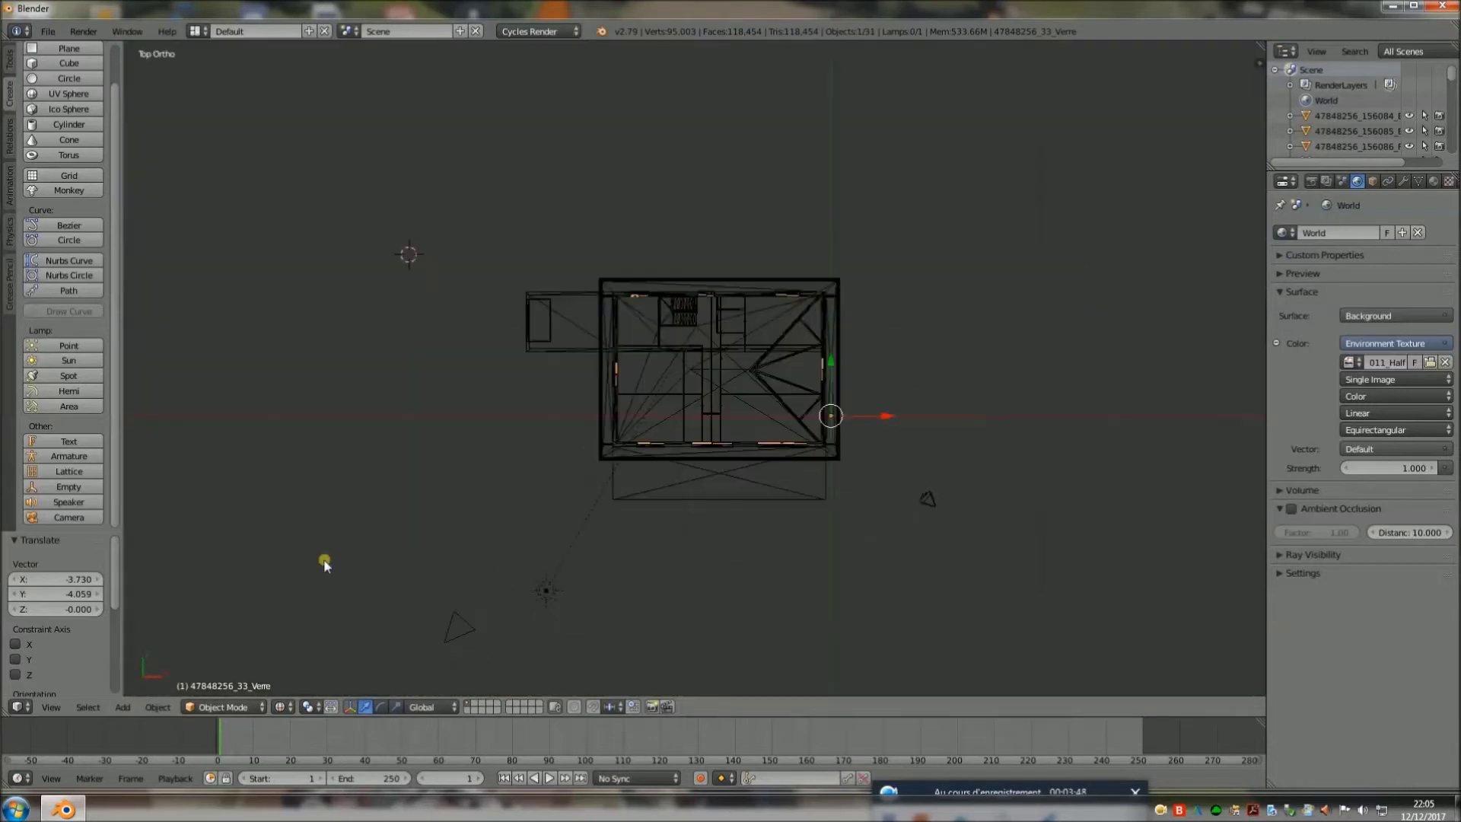
Step: Add a plane under the house and scale it 1.1 along X
click(68, 48)
key(g)
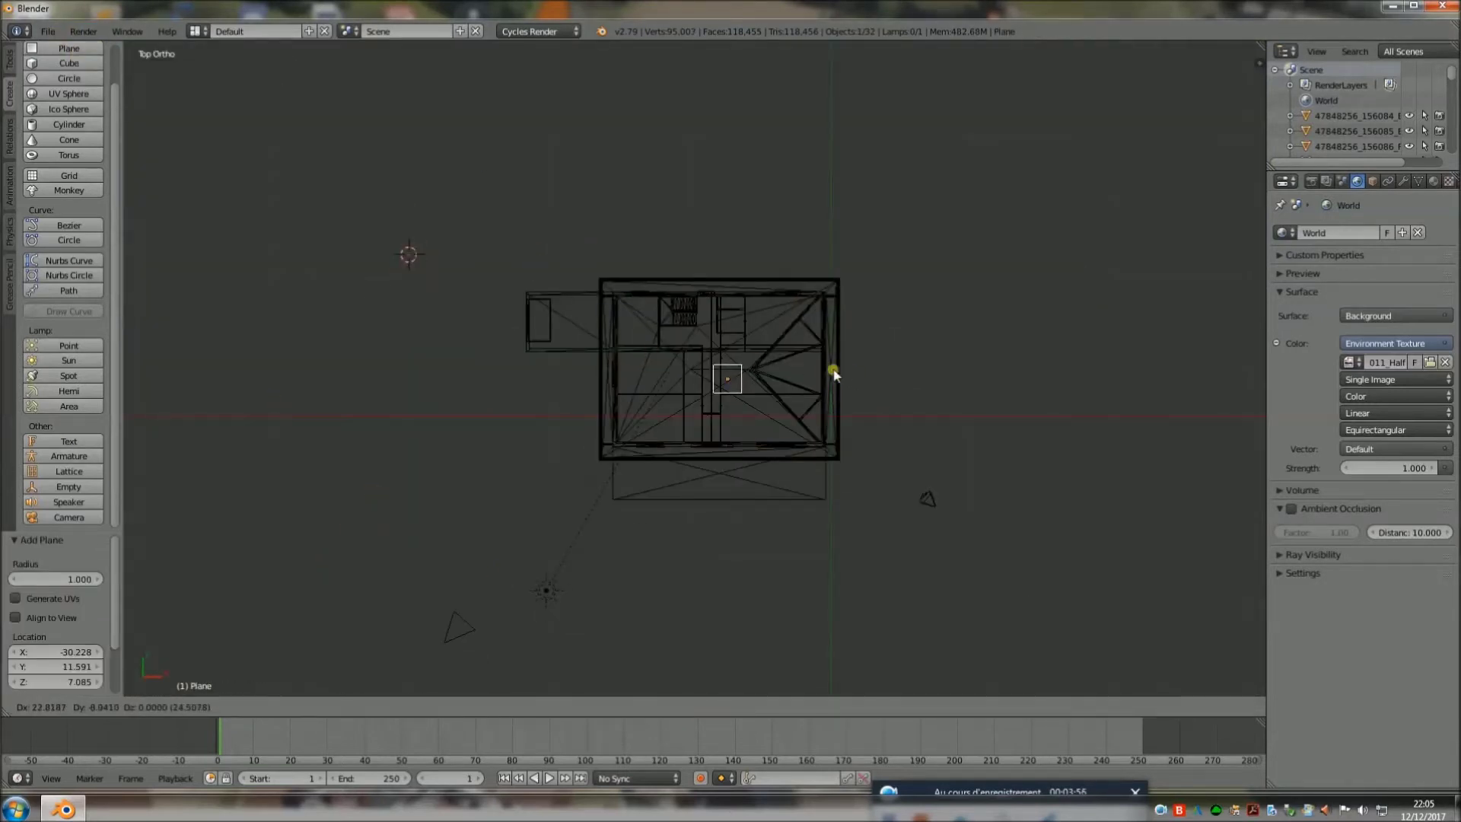
click(833, 373)
key(s)
key(x)
text(1.1)
key(Return)
Step: Stretch the plane along Y and lower it along Z beneath the house
key(s)
key(y)
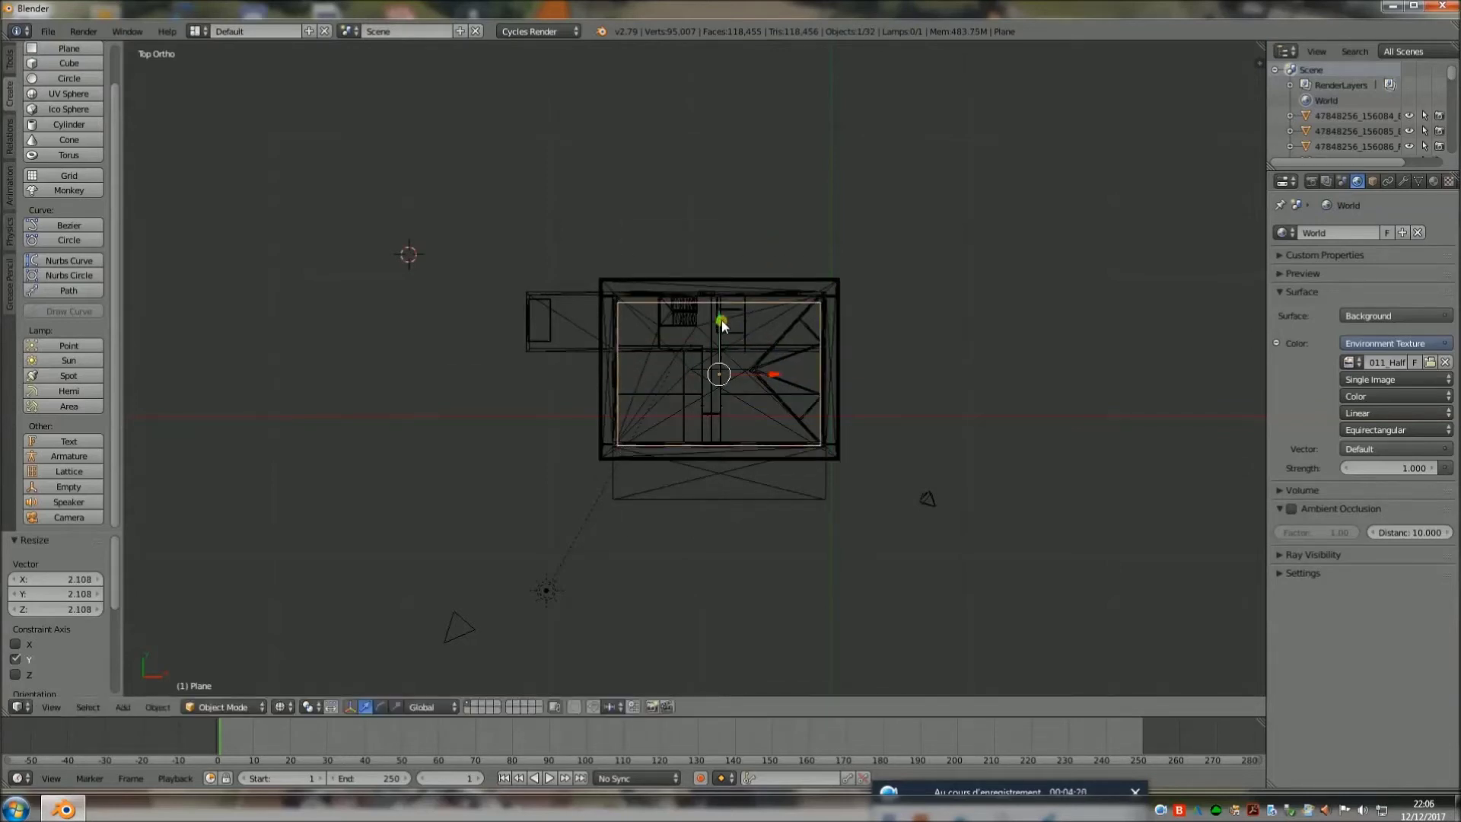
click(776, 294)
key(g)
key(y)
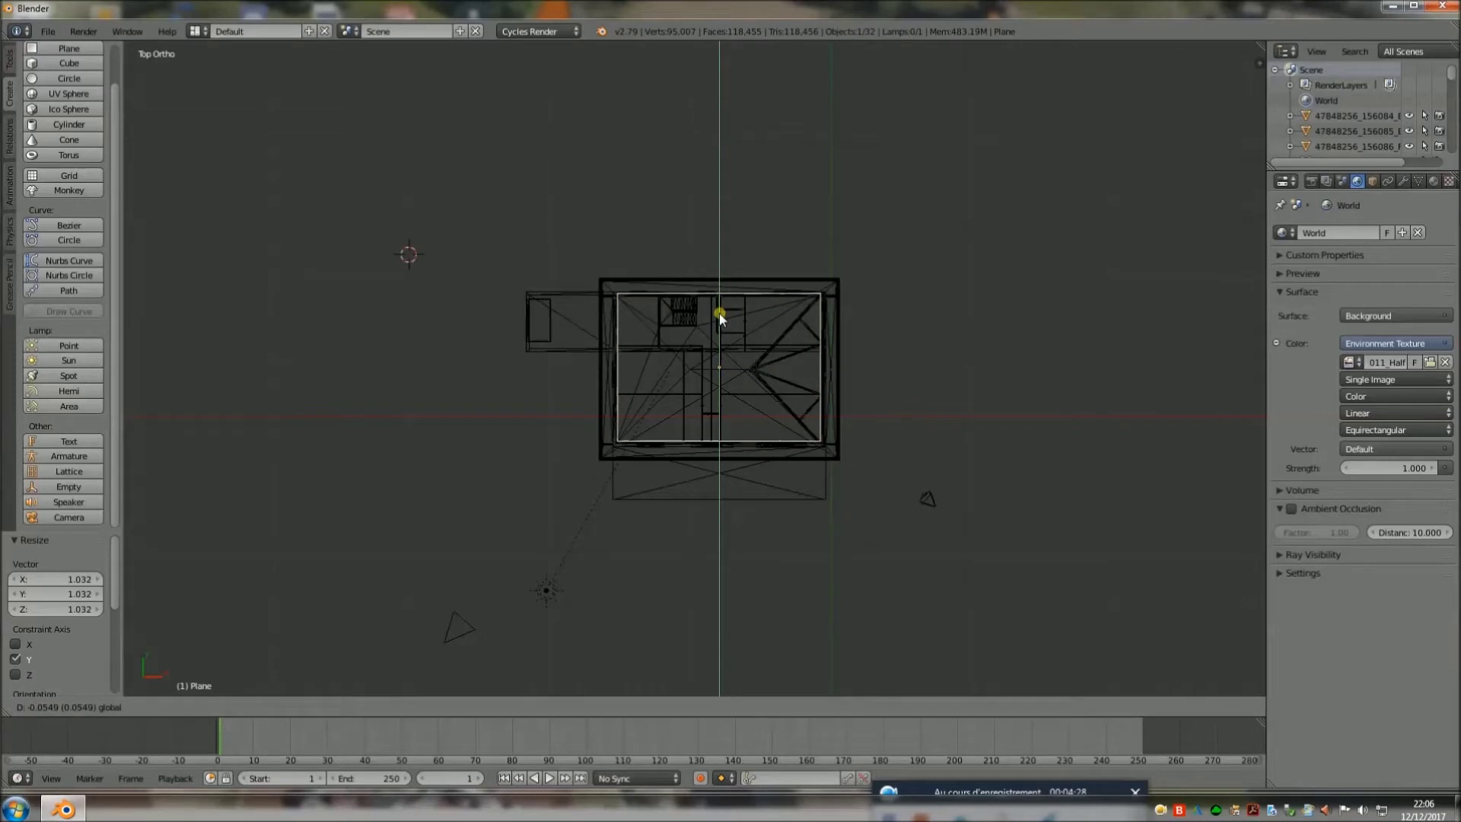
click(719, 313)
key(KP_0)
key(g)
key(z)
click(746, 415)
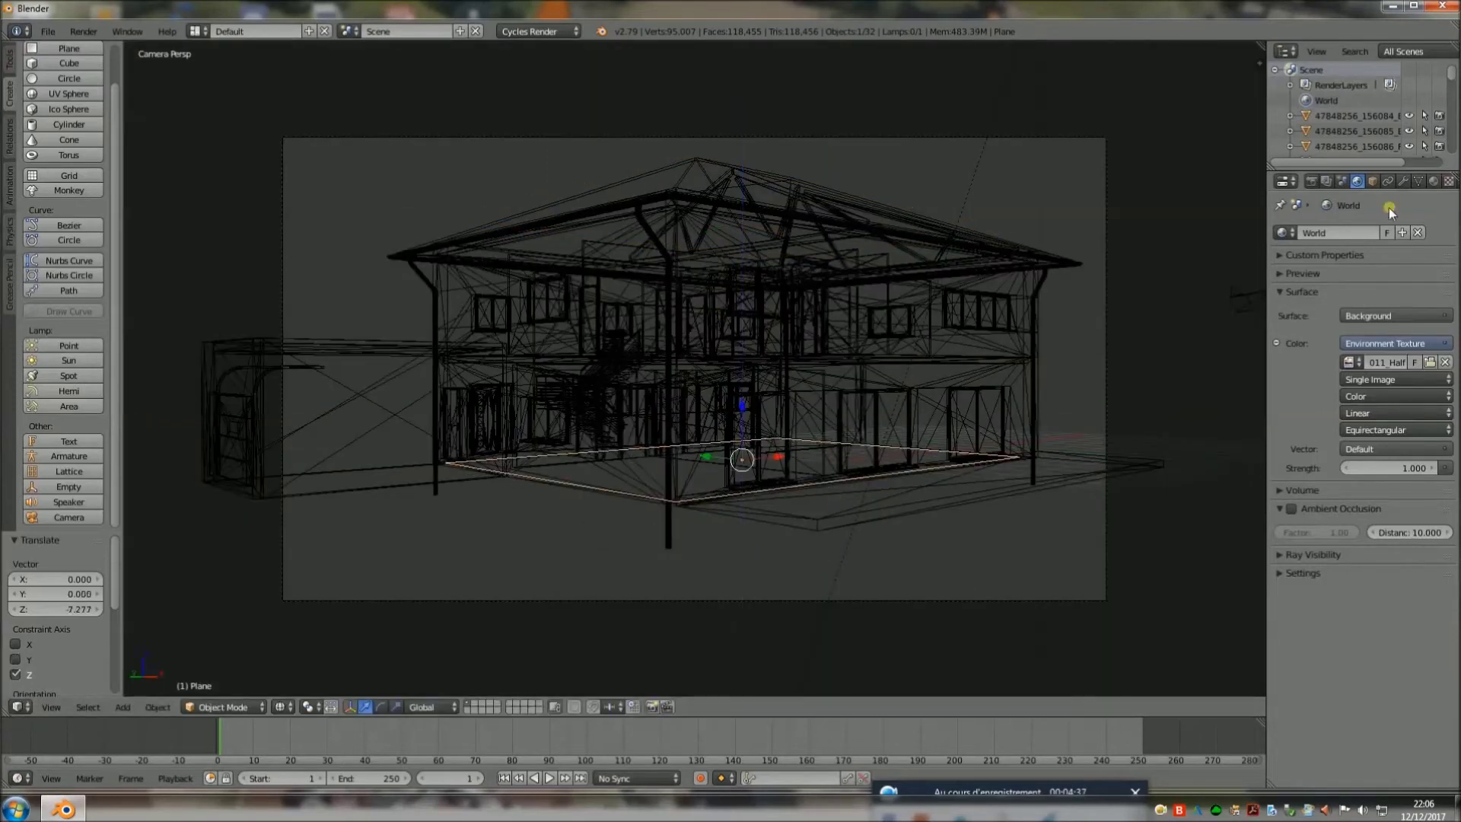
Step: Rename the plane 'sol', give it a material, and check it in rendered shading
click(1372, 181)
click(1346, 232)
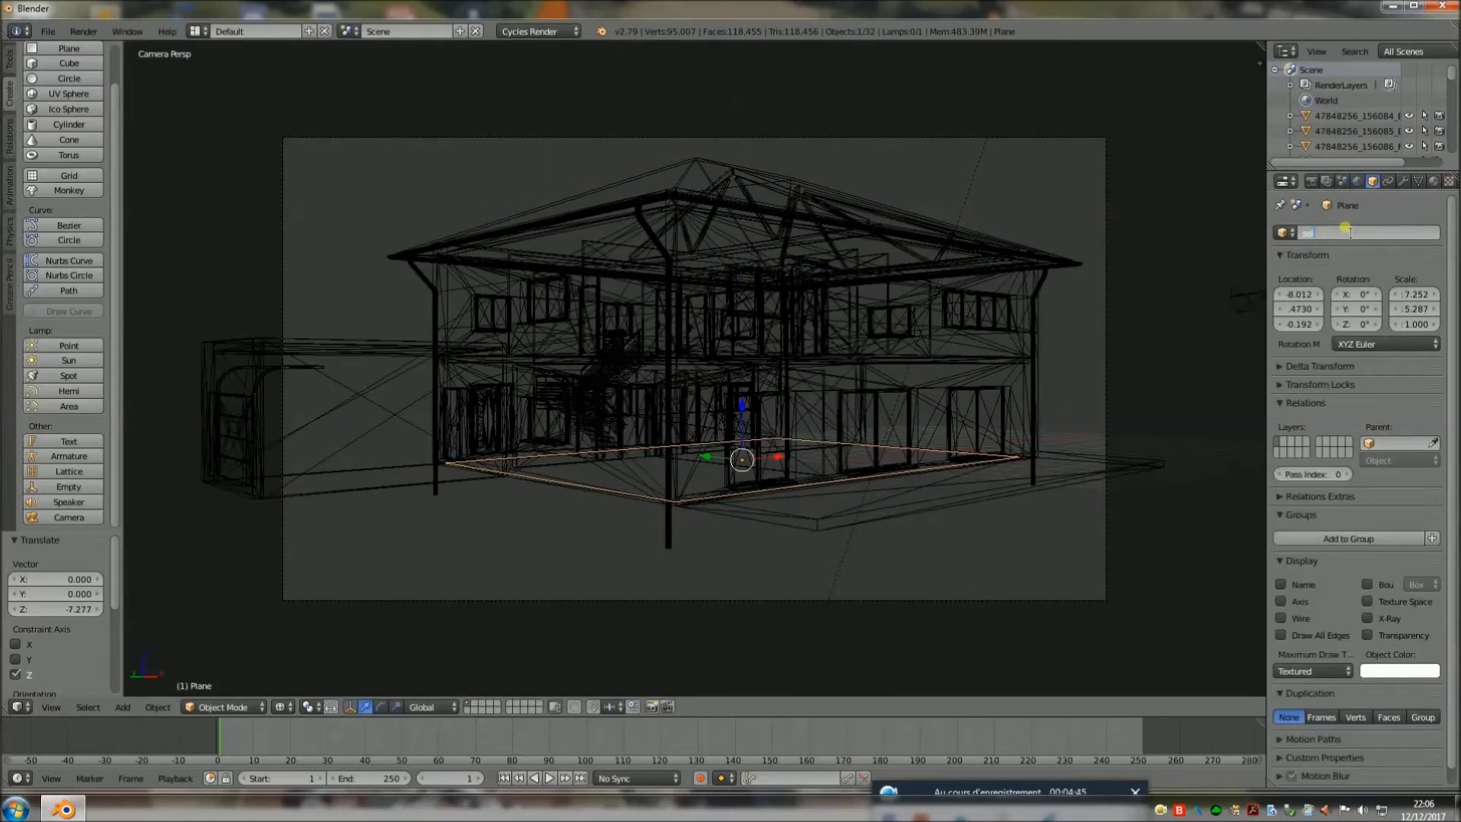
text(sol)
key(Return)
click(1433, 181)
click(1322, 282)
click(280, 707)
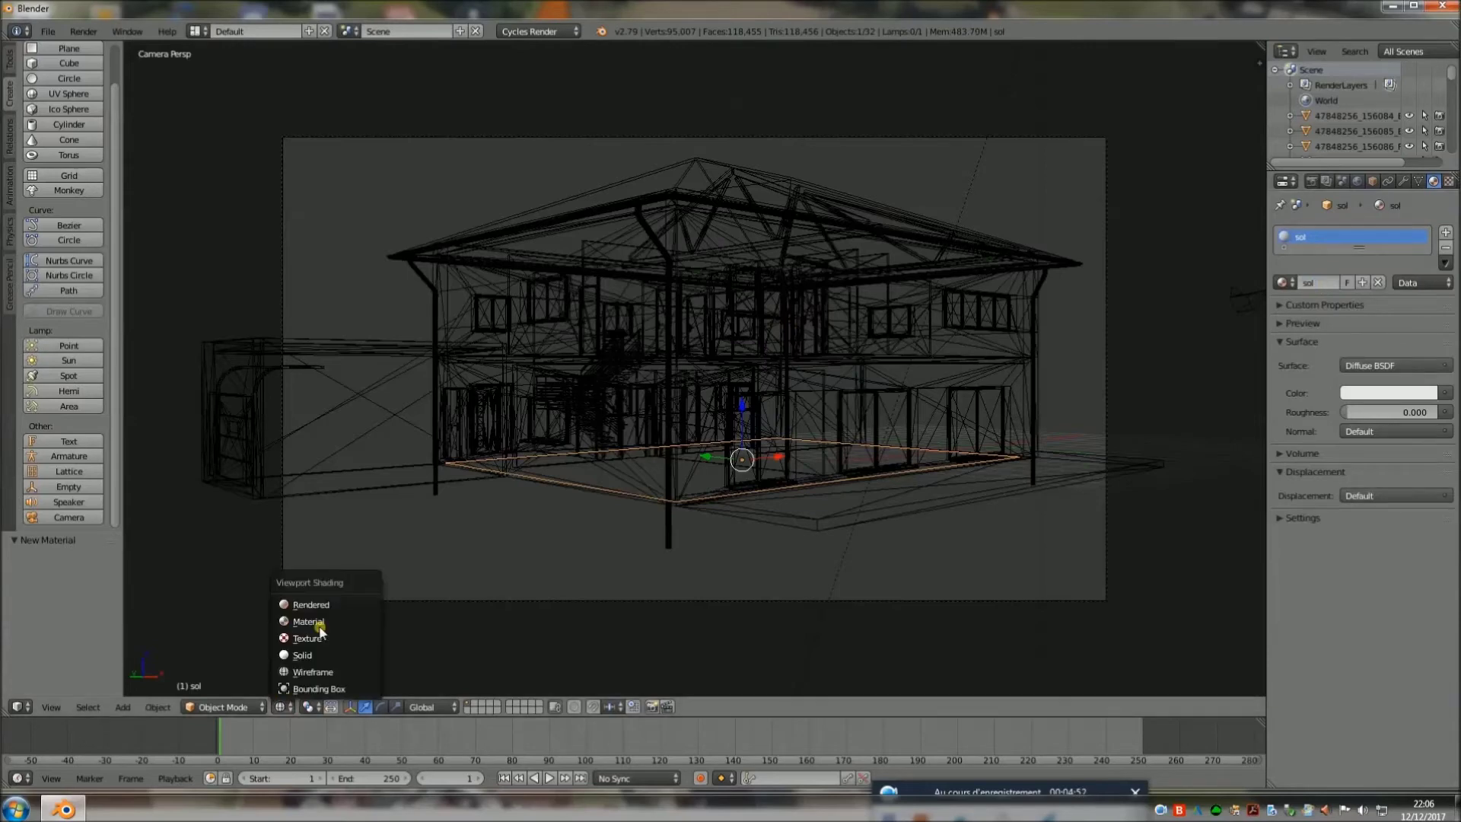
click(311, 595)
Step: Adjust the sol ground plane's height along Z from the side view
key(shift+z)
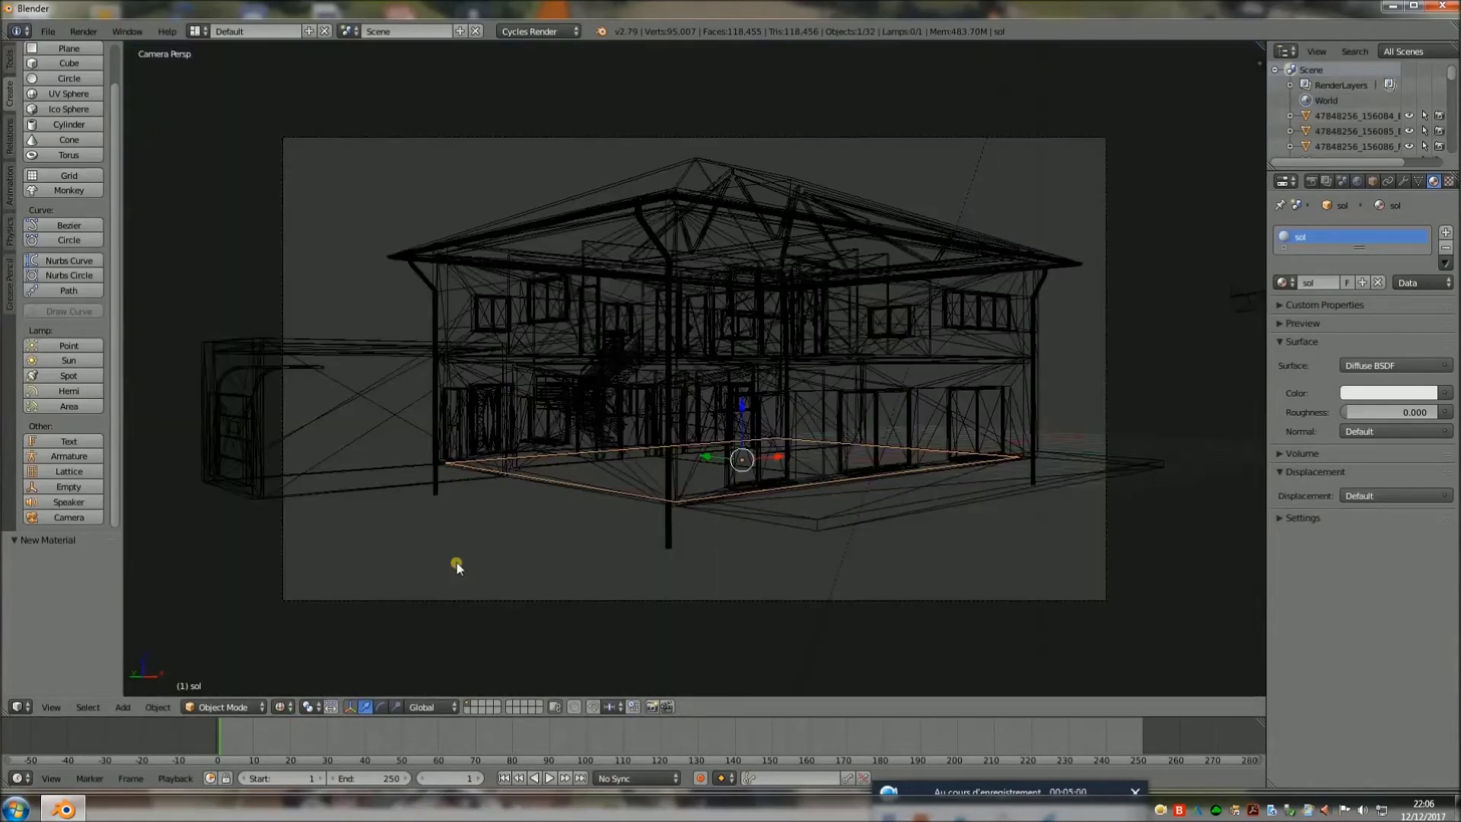
key(KP_3)
scroll(698, 359, up, 5)
key(g)
key(z)
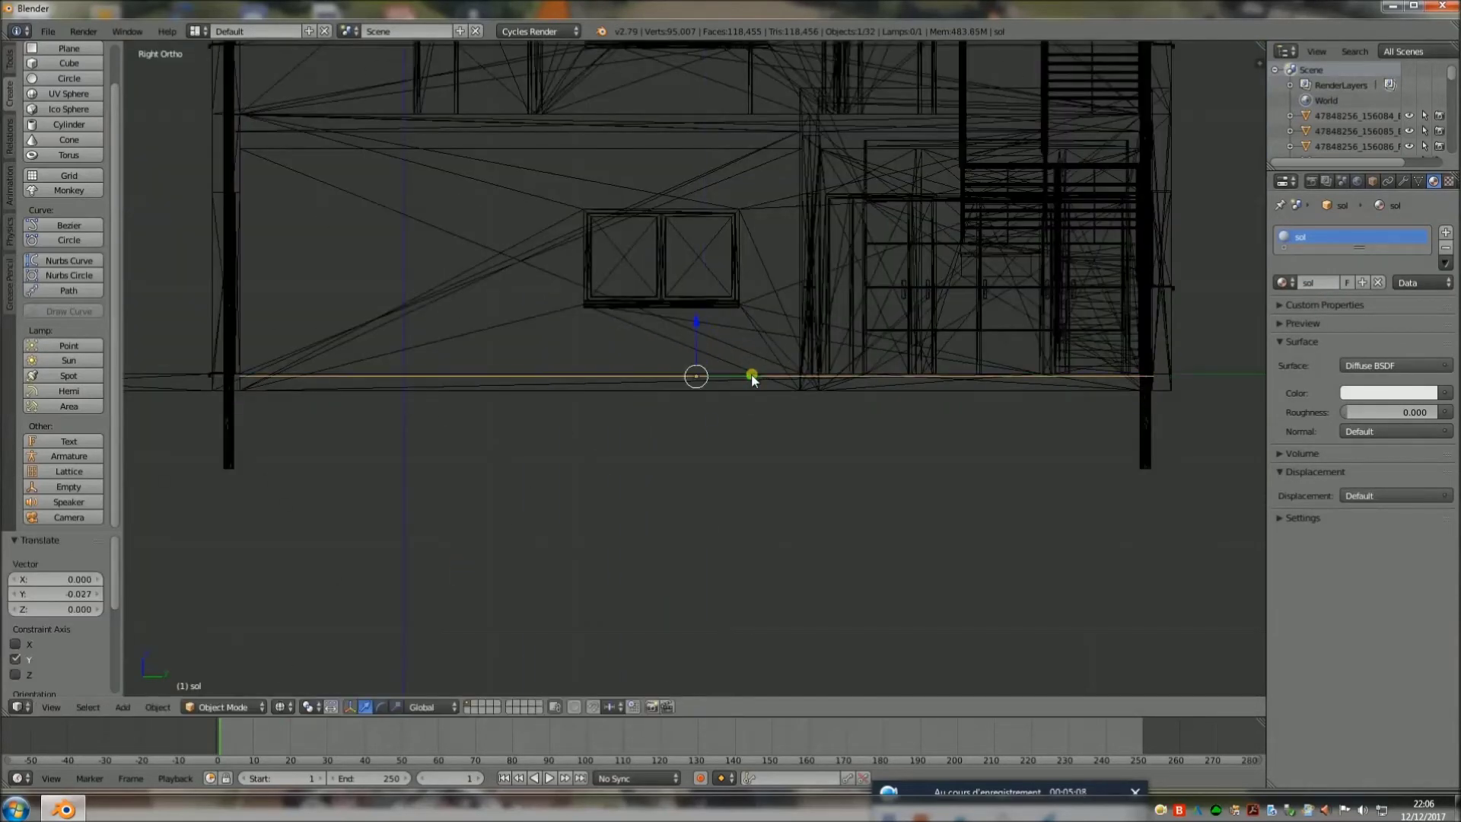
click(748, 376)
Step: Narrow the ground plane along X, then preview it through the camera in rendered shading
key(KP_1)
key(s)
key(x)
click(711, 391)
key(s)
key(x)
key(Escape)
key(s)
key(x)
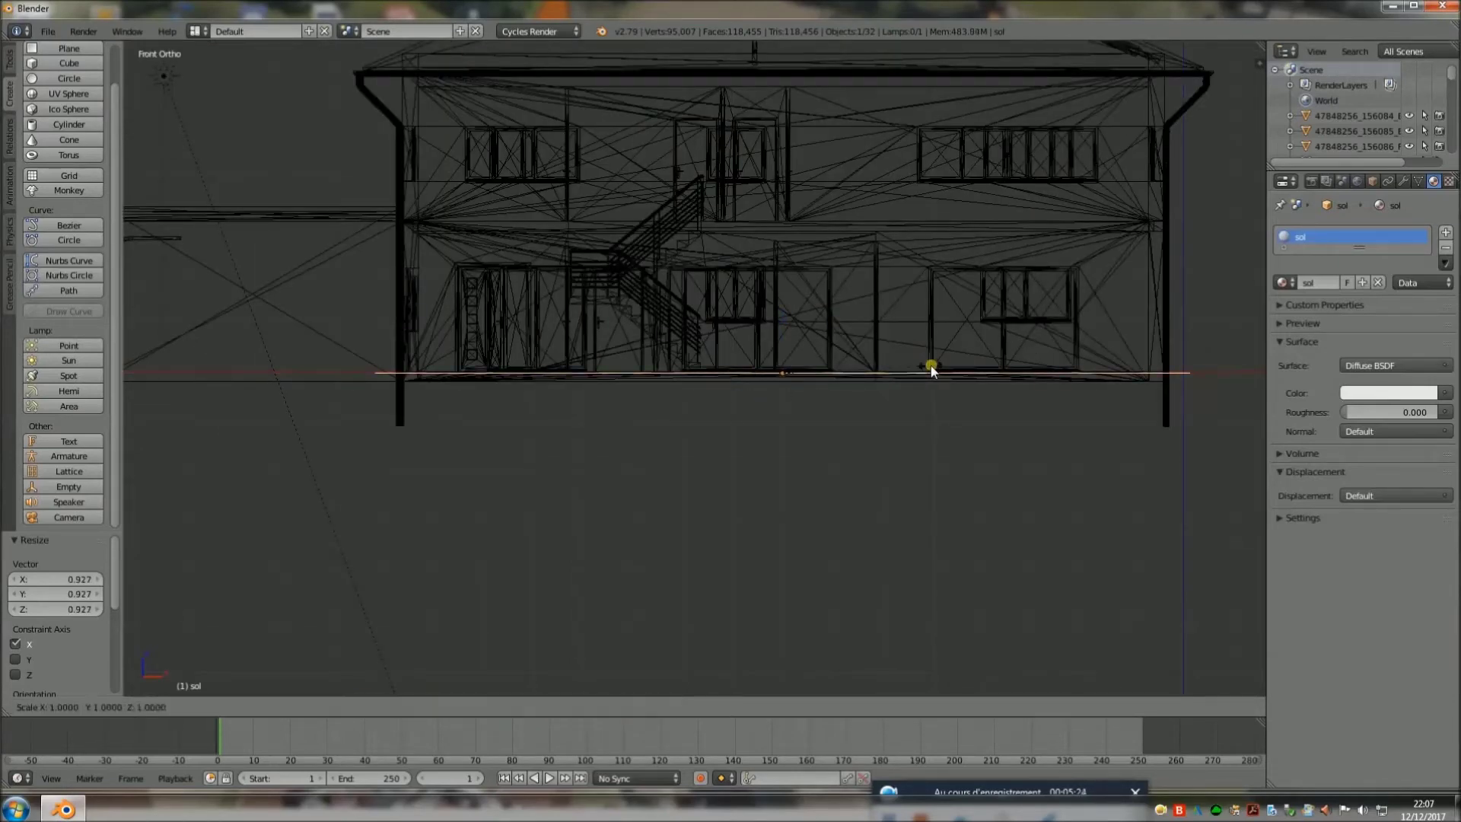
click(939, 368)
key(KP_0)
key(shift+z)
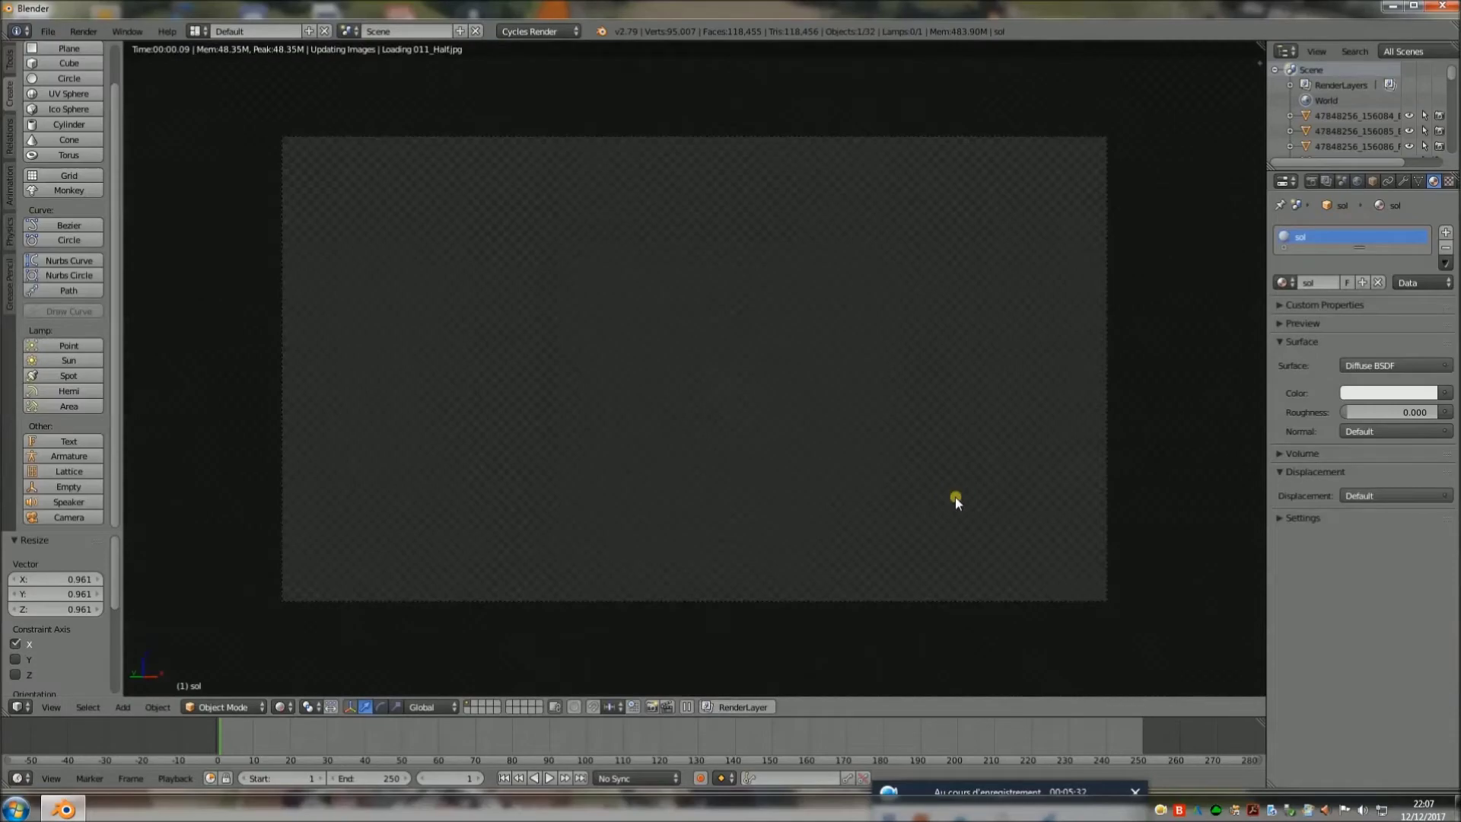
Step: Orbit around the rendered house to inspect other sides, then return to the camera view
scroll(951, 499, up, 2)
scroll(1012, 438, up, 2)
mouse_move(1012, 437)
middle_down()
mouse_move(685, 480)
mouse_move(854, 490)
middle_up()
scroll(652, 489, down, 5)
scroll(856, 493, up, 5)
scroll(857, 496, down, 3)
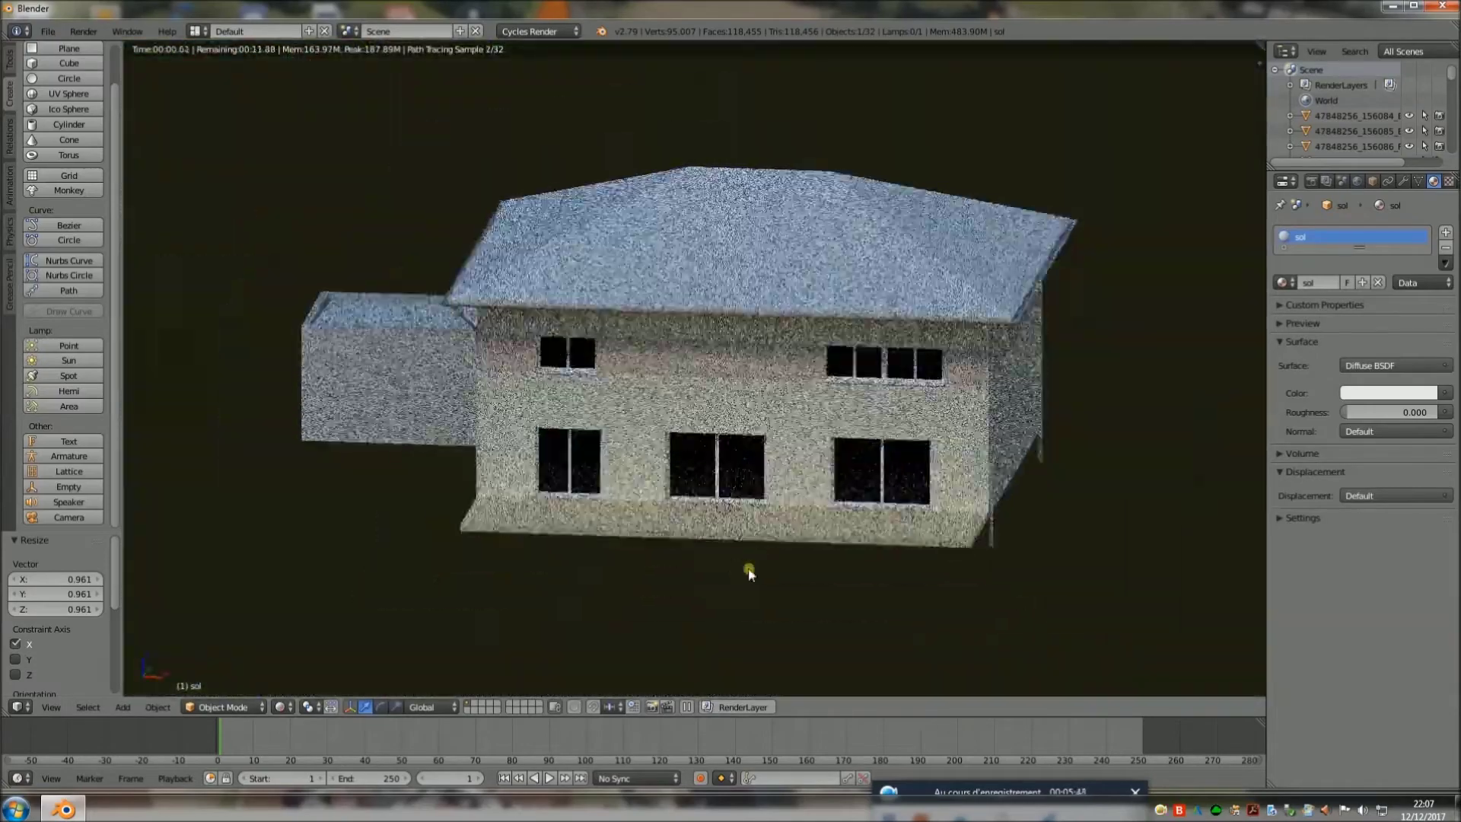
middle_drag(750, 571, 561, 596)
key(KP_0)
Step: Switch back to wireframe shading and look at the scene from the top view
click(283, 706)
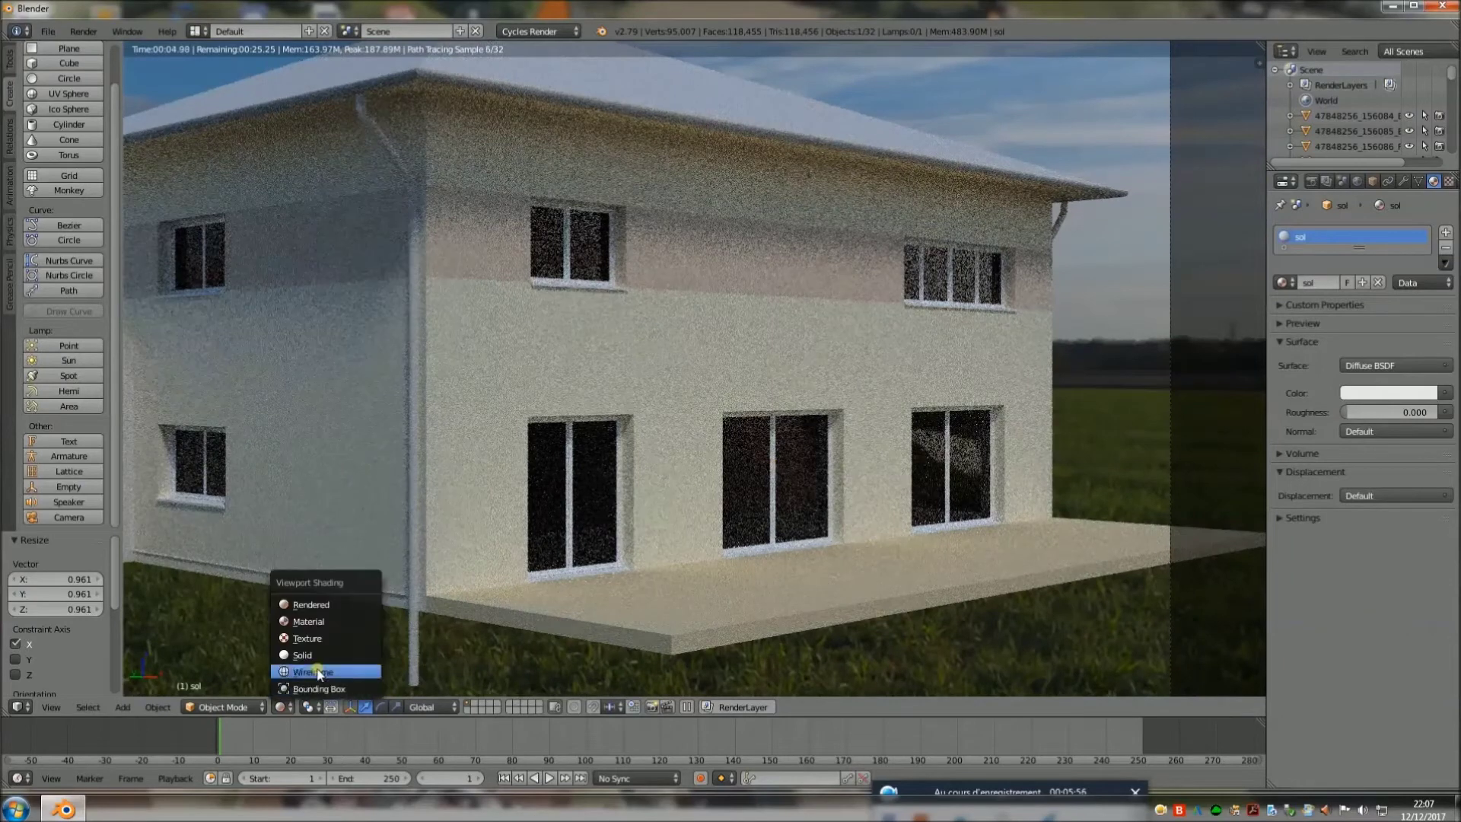
click(327, 613)
scroll(639, 605, down, 3)
key(KP_7)
scroll(632, 528, down, 3)
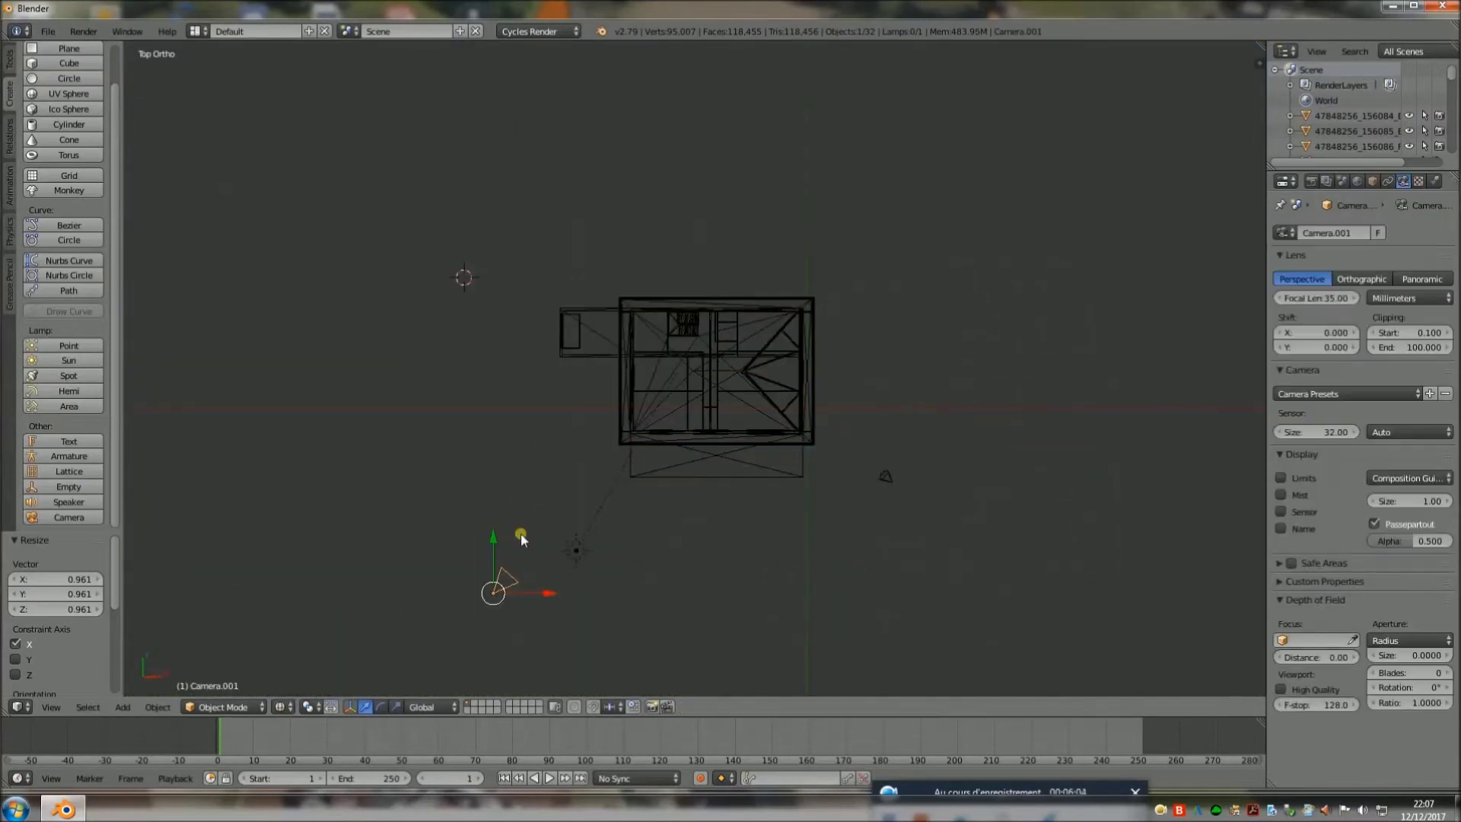
Step: Make the new camera the scene camera and preview its view in rendered shading
key(ctrl+KP_0)
key(KP_0)
click(283, 707)
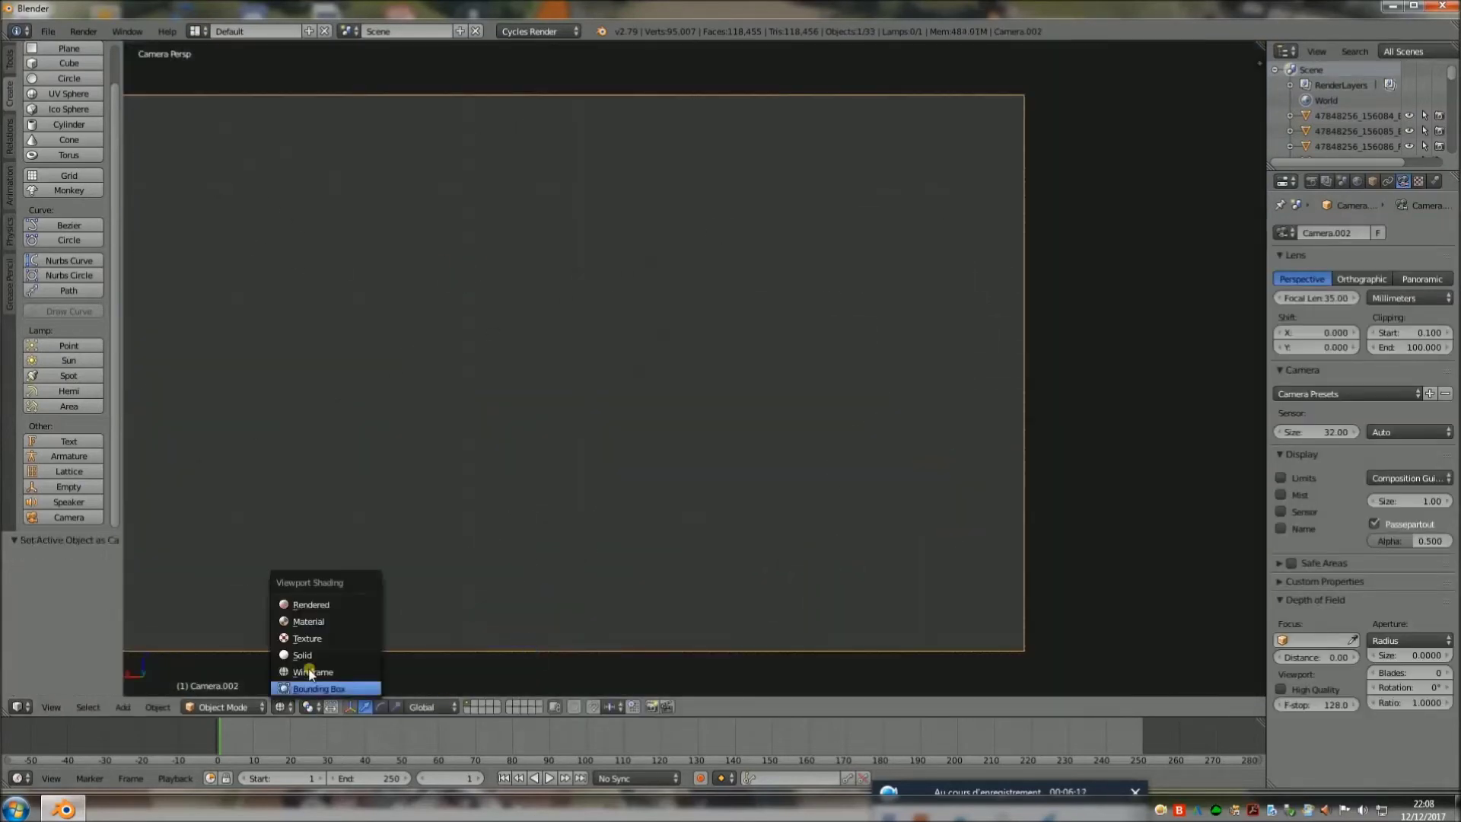
click(327, 685)
scroll(522, 425, down, 2)
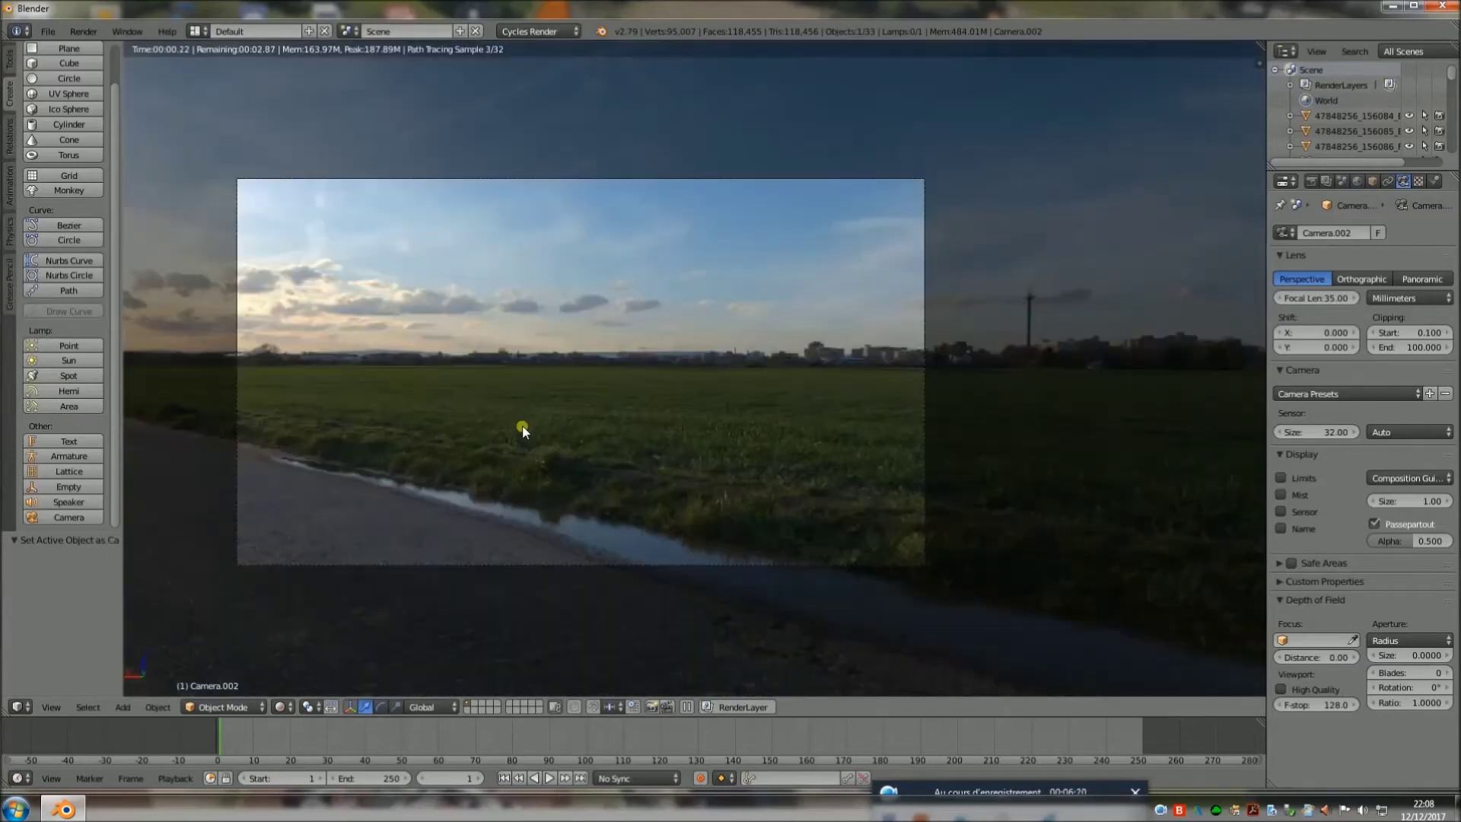
key(KP_7)
Step: Reactivate the original camera, preview it rendered, return to wireframe and select the window frames
right_click(490, 590)
key(z)
key(KP_0)
click(287, 707)
click(308, 604)
click(283, 707)
click(328, 674)
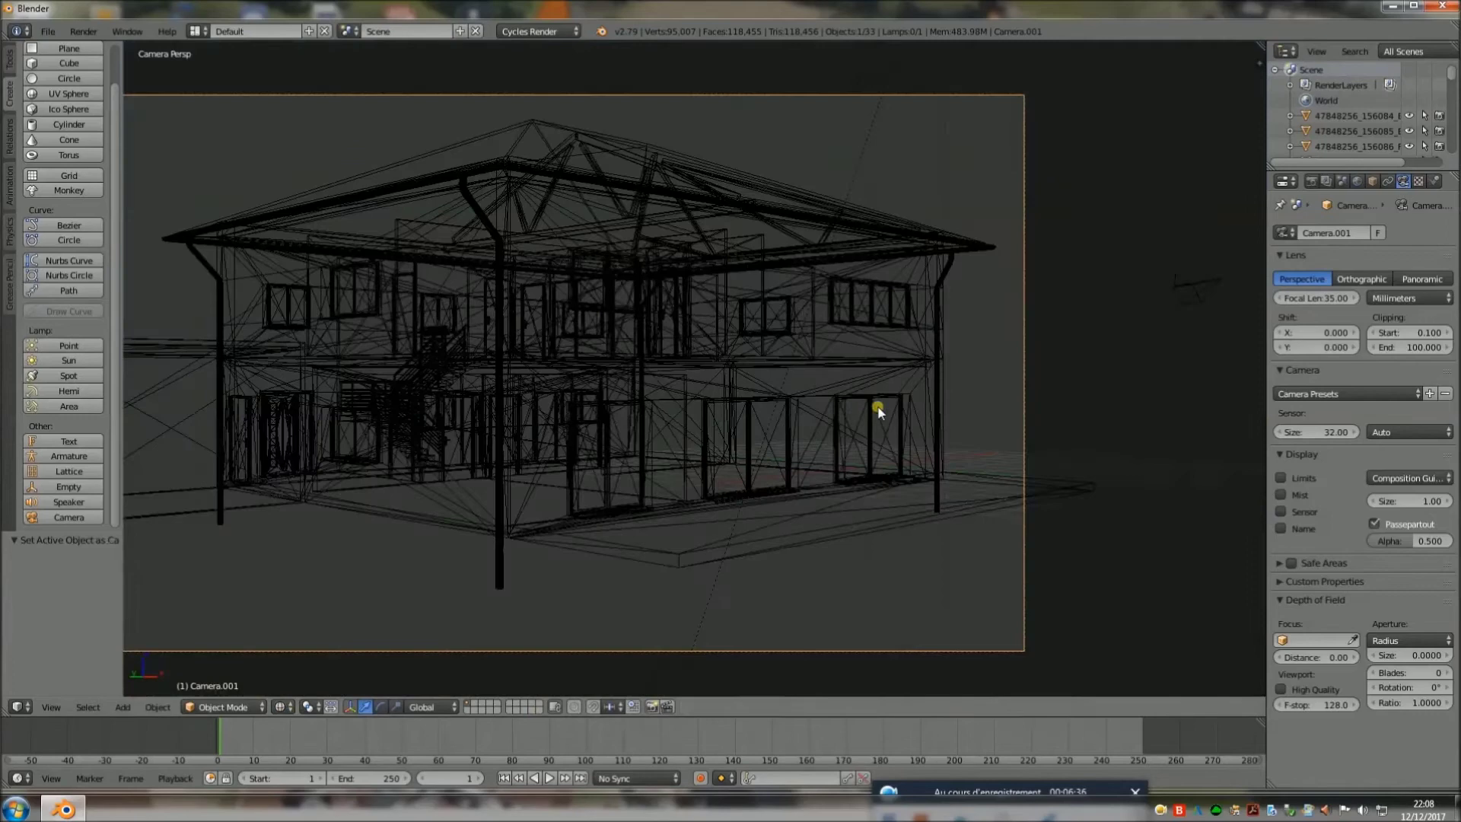
scroll(880, 418, up, 3)
right_click(805, 447)
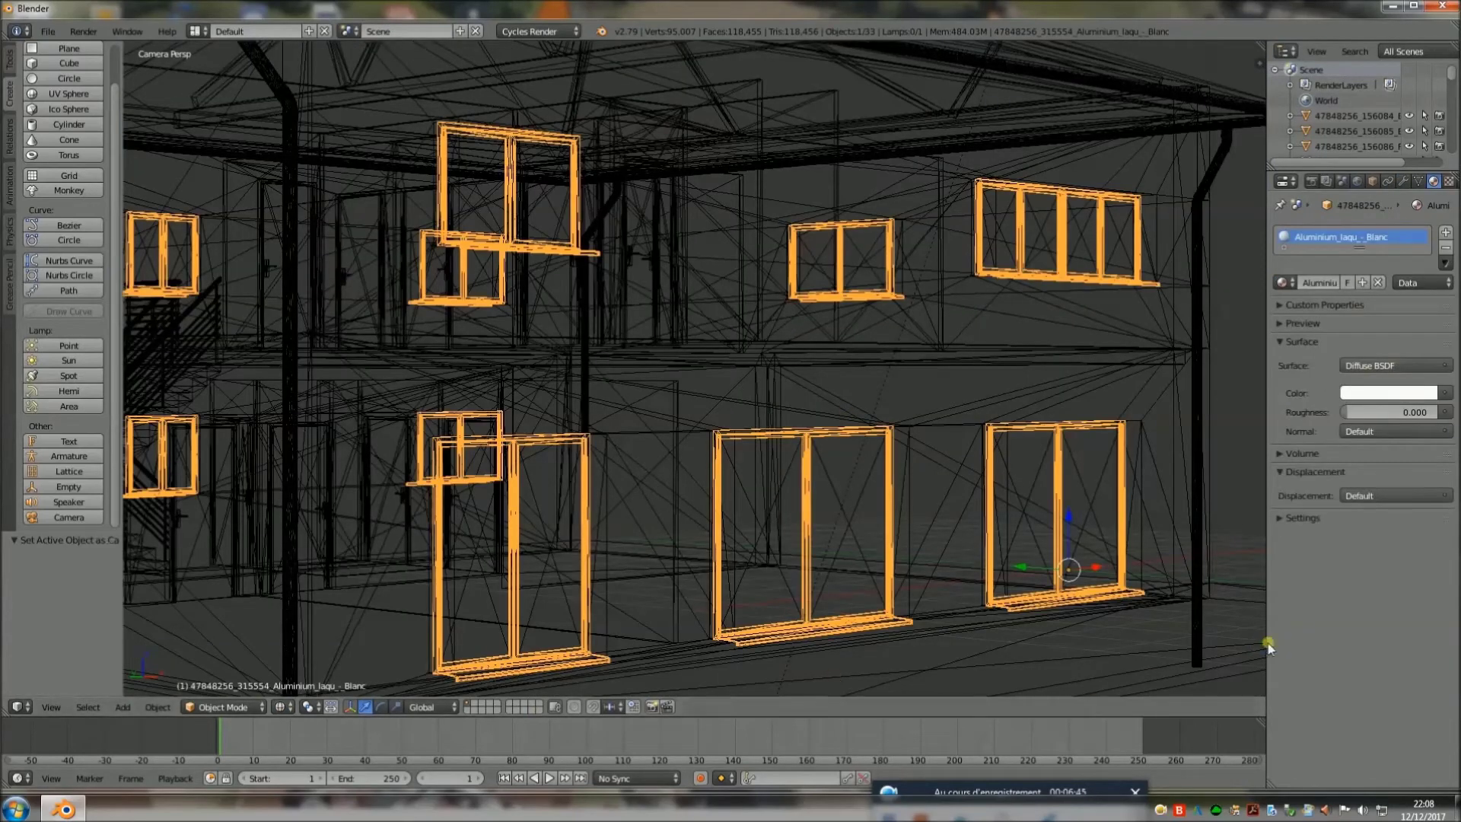
Step: Split the 3D view and turn the lower half into the material node editor
drag(1262, 711, 1247, 465)
click(17, 707)
click(53, 536)
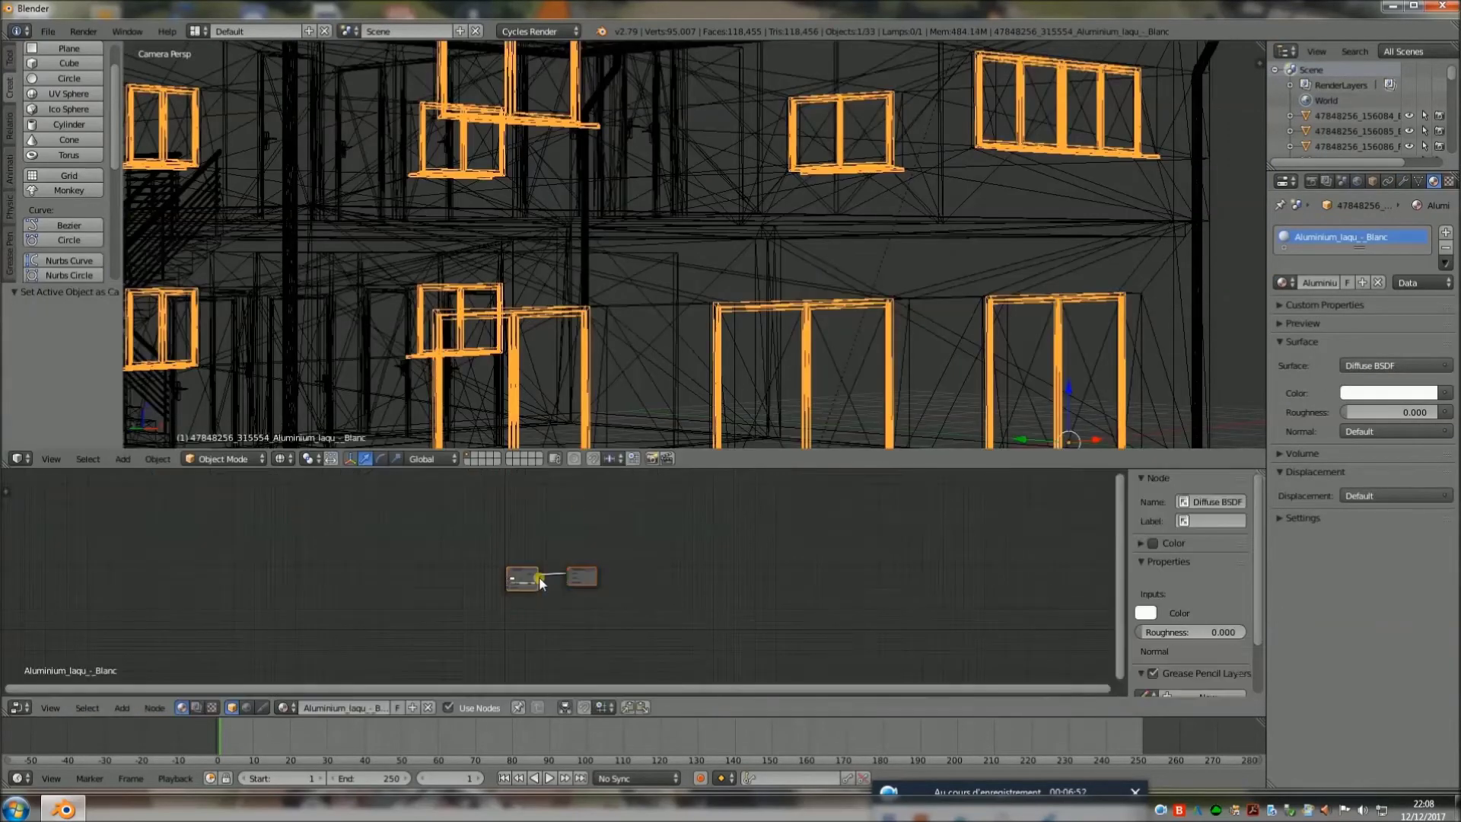
scroll(498, 630, up, 2)
scroll(502, 627, up, 2)
scroll(498, 629, up, 1)
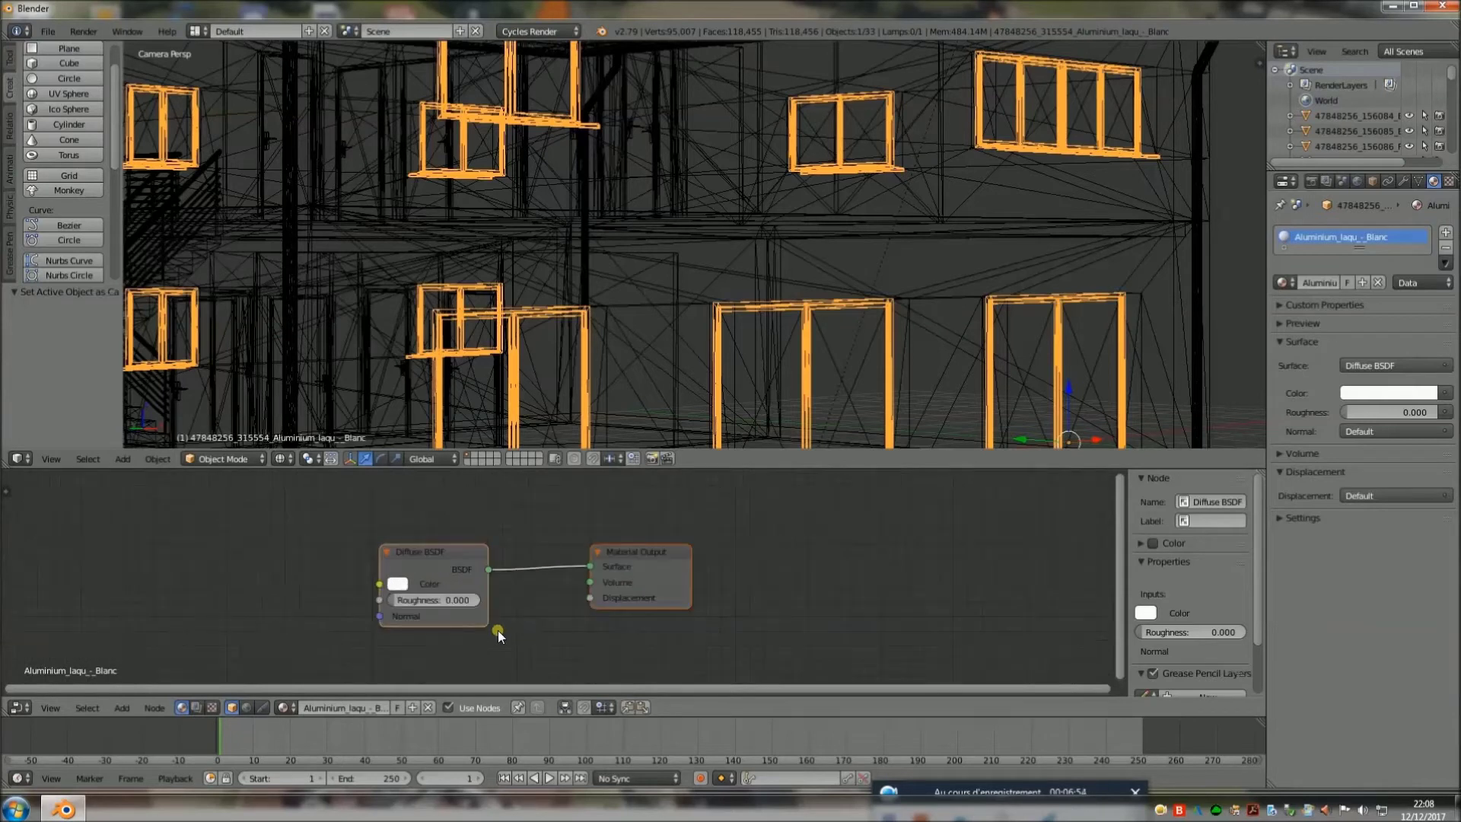
Step: Insert a Mix Shader node between the Diffuse BSDF and the Material Output
click(122, 708)
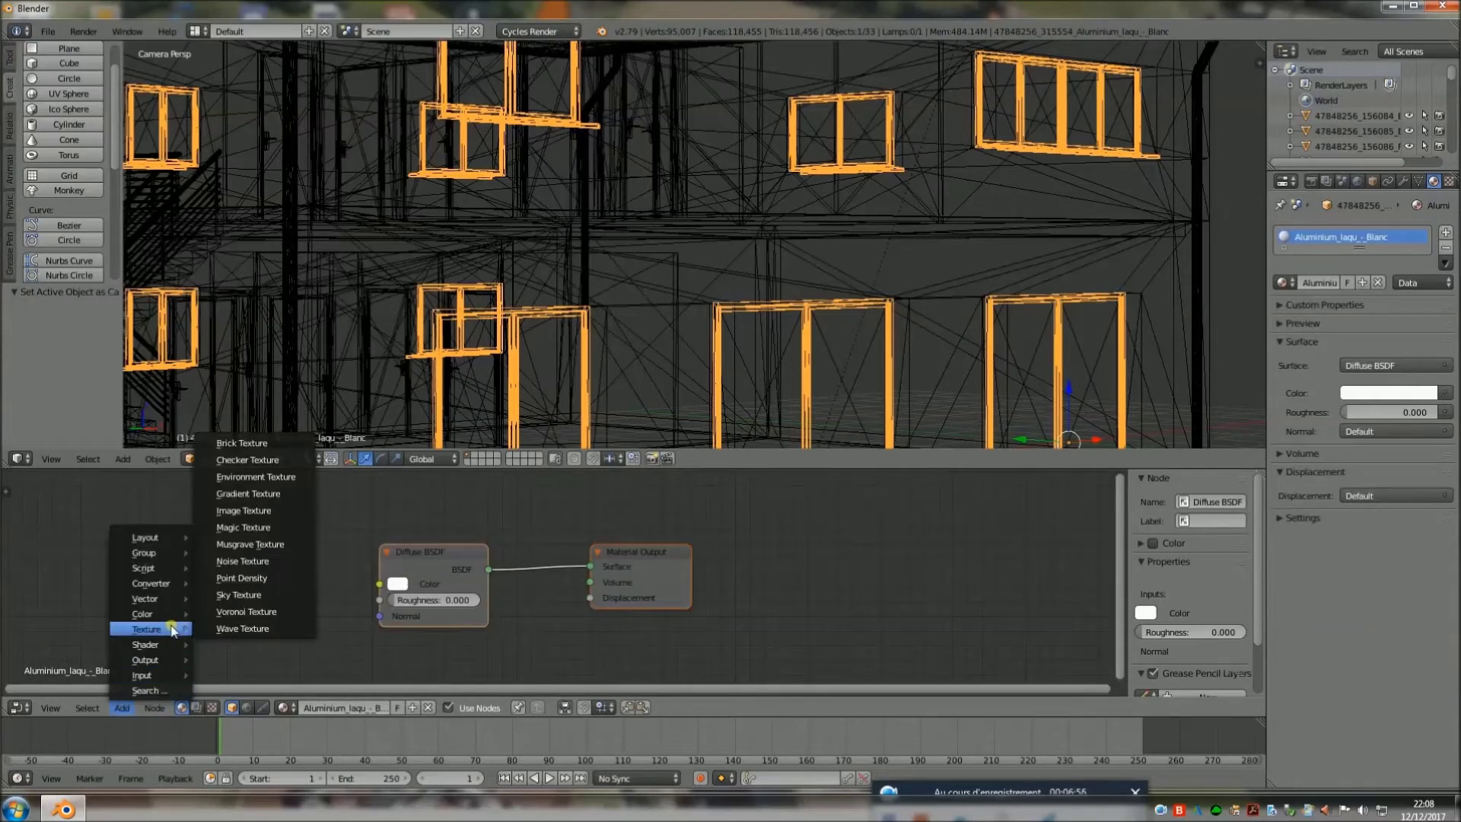
mouse_move(146, 644)
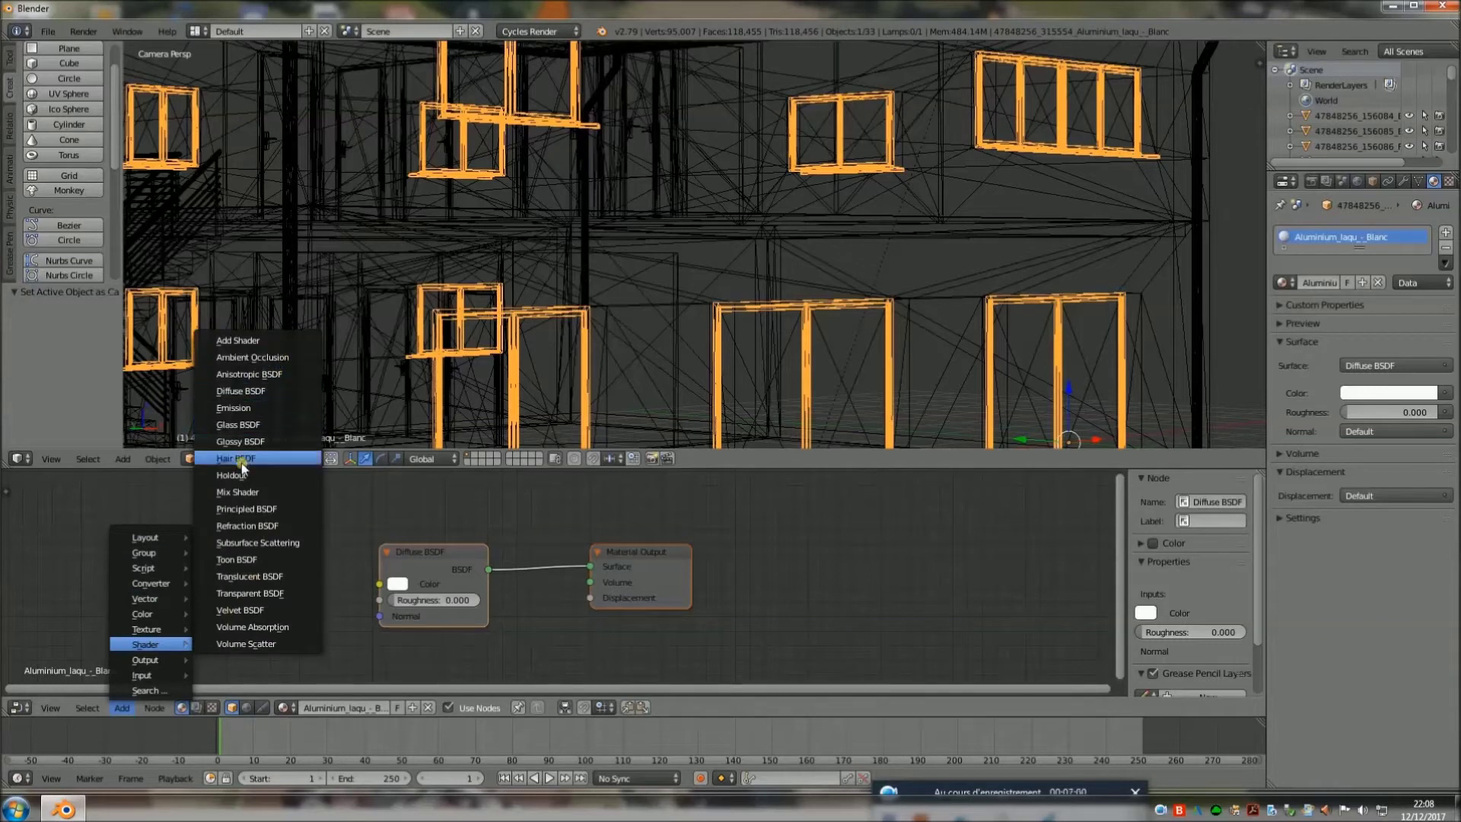
click(253, 491)
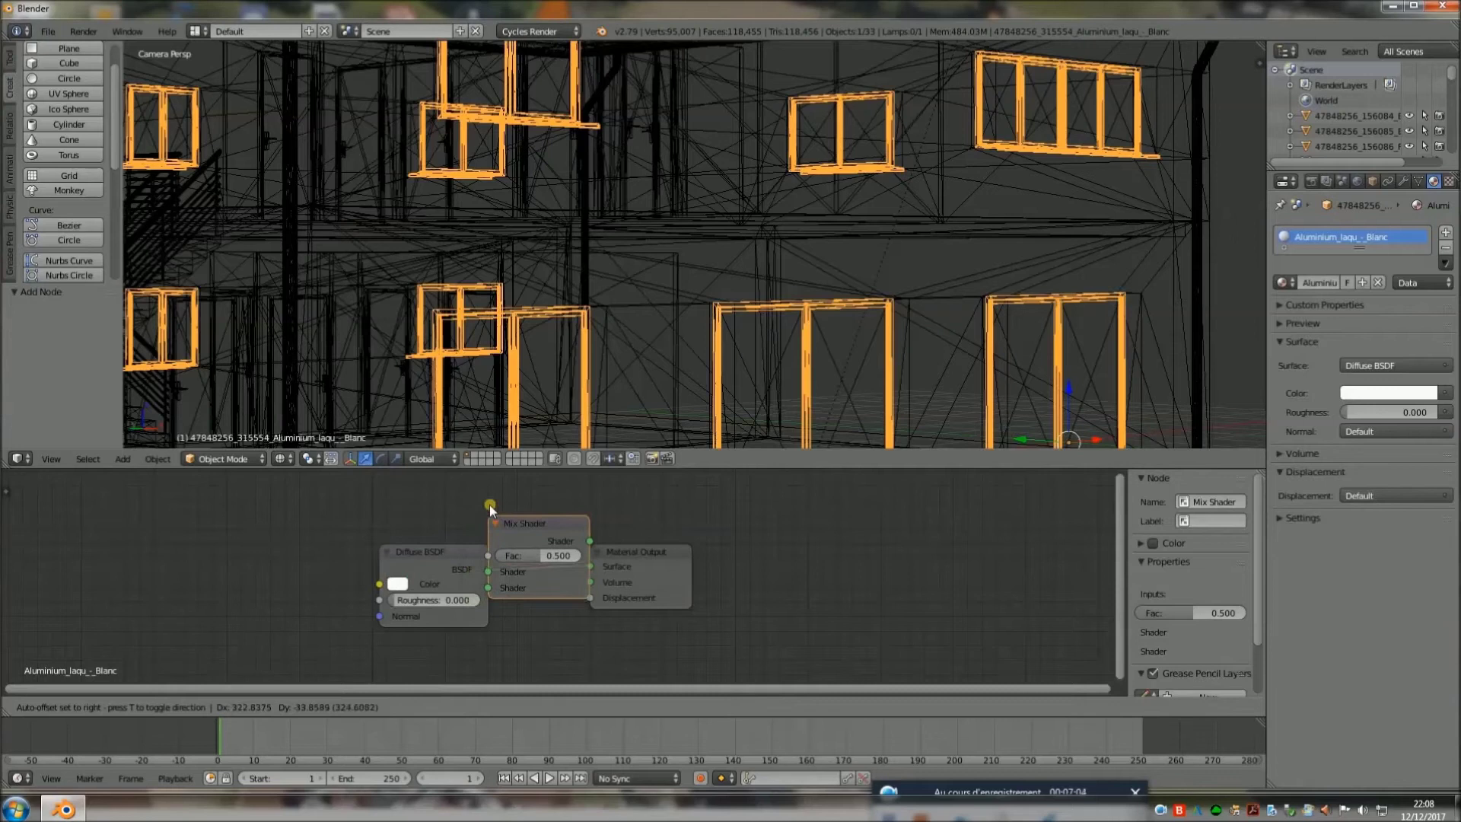
click(493, 478)
drag(633, 553, 750, 553)
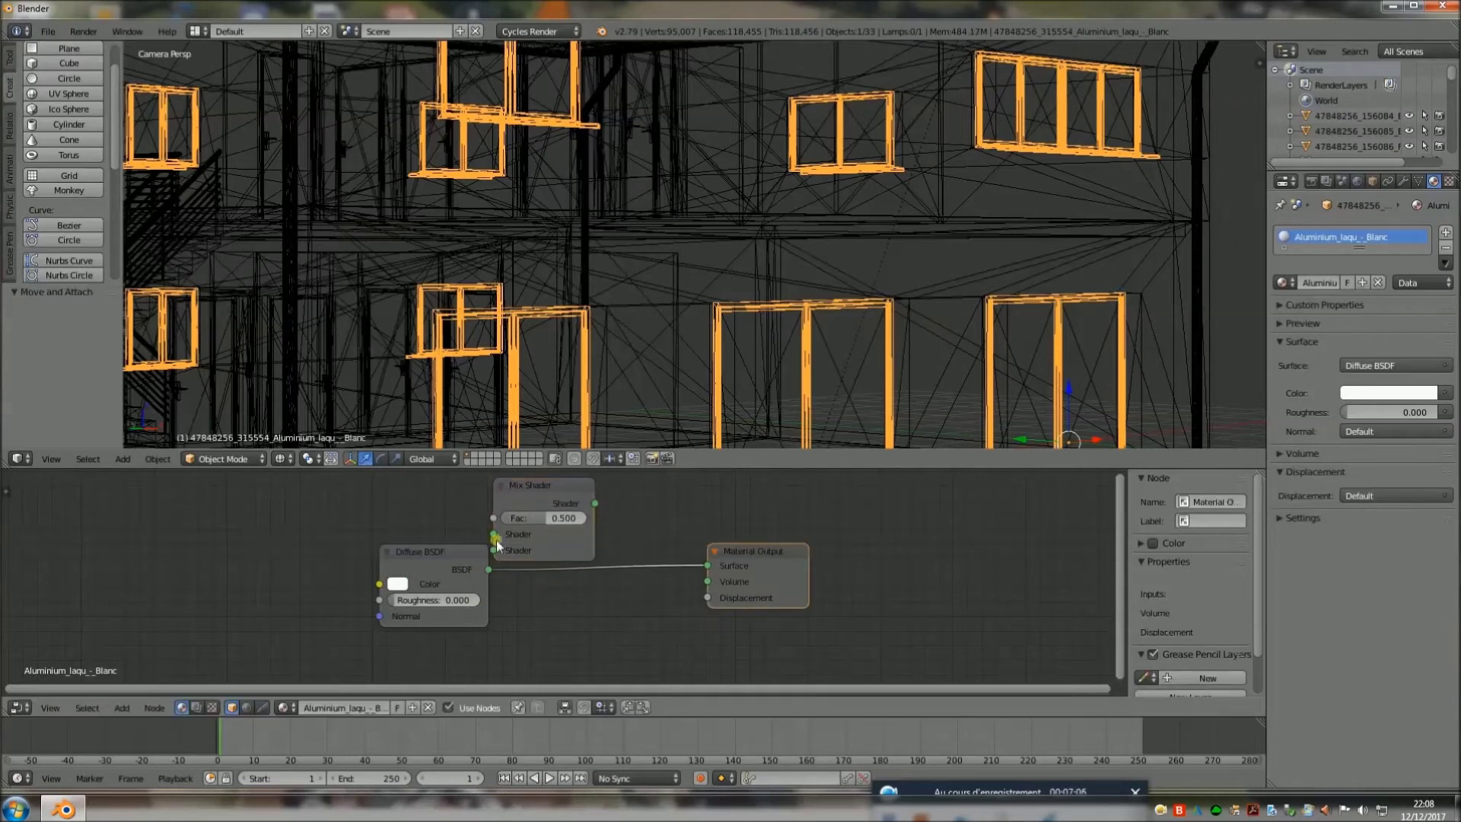
drag(450, 549, 372, 510)
drag(532, 486, 513, 523)
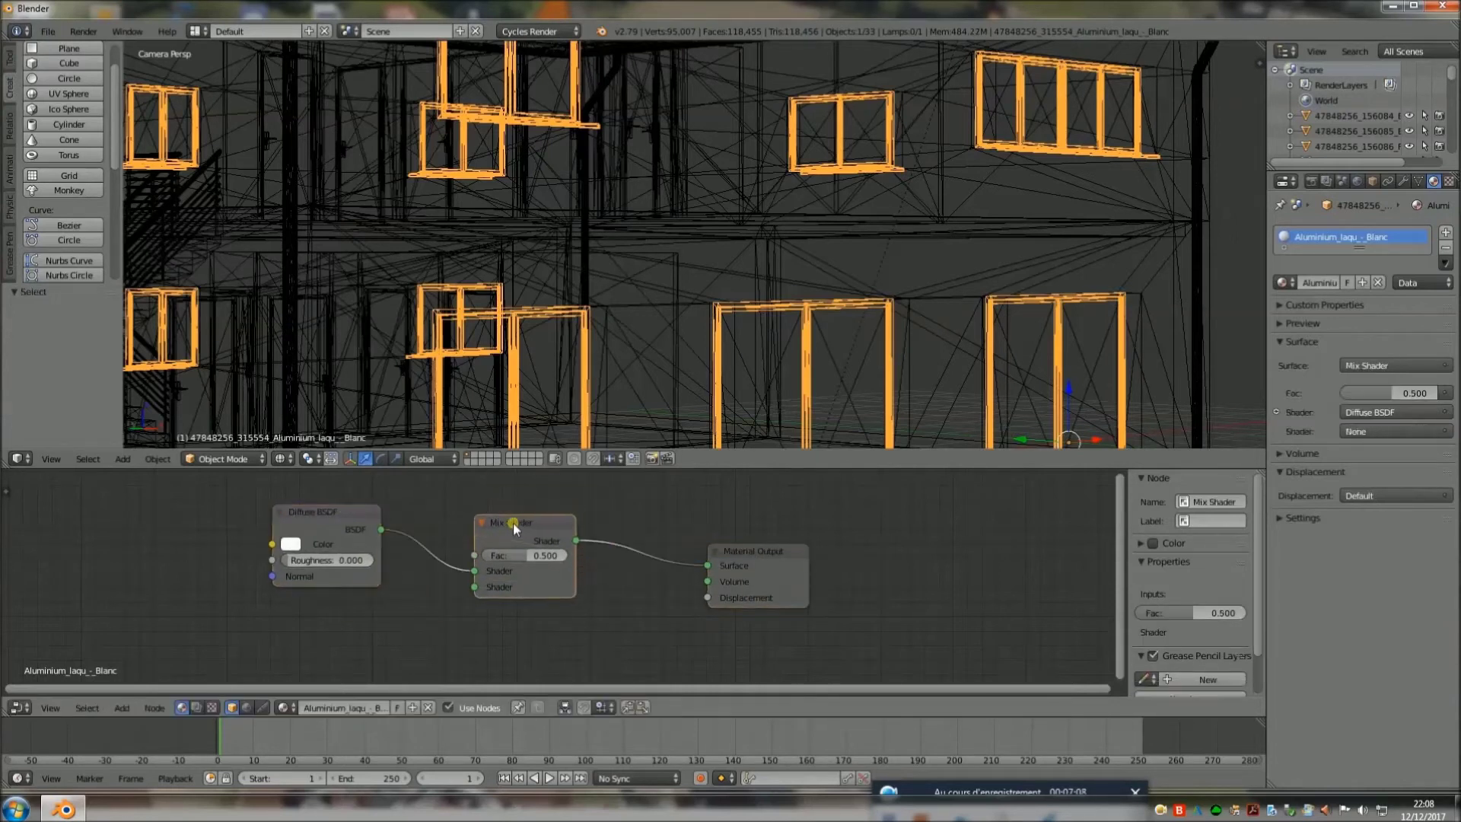
Step: Feed a Glossy BSDF into the Mix Shader's second input and darken the Diffuse colour to grey
click(122, 707)
mouse_move(144, 644)
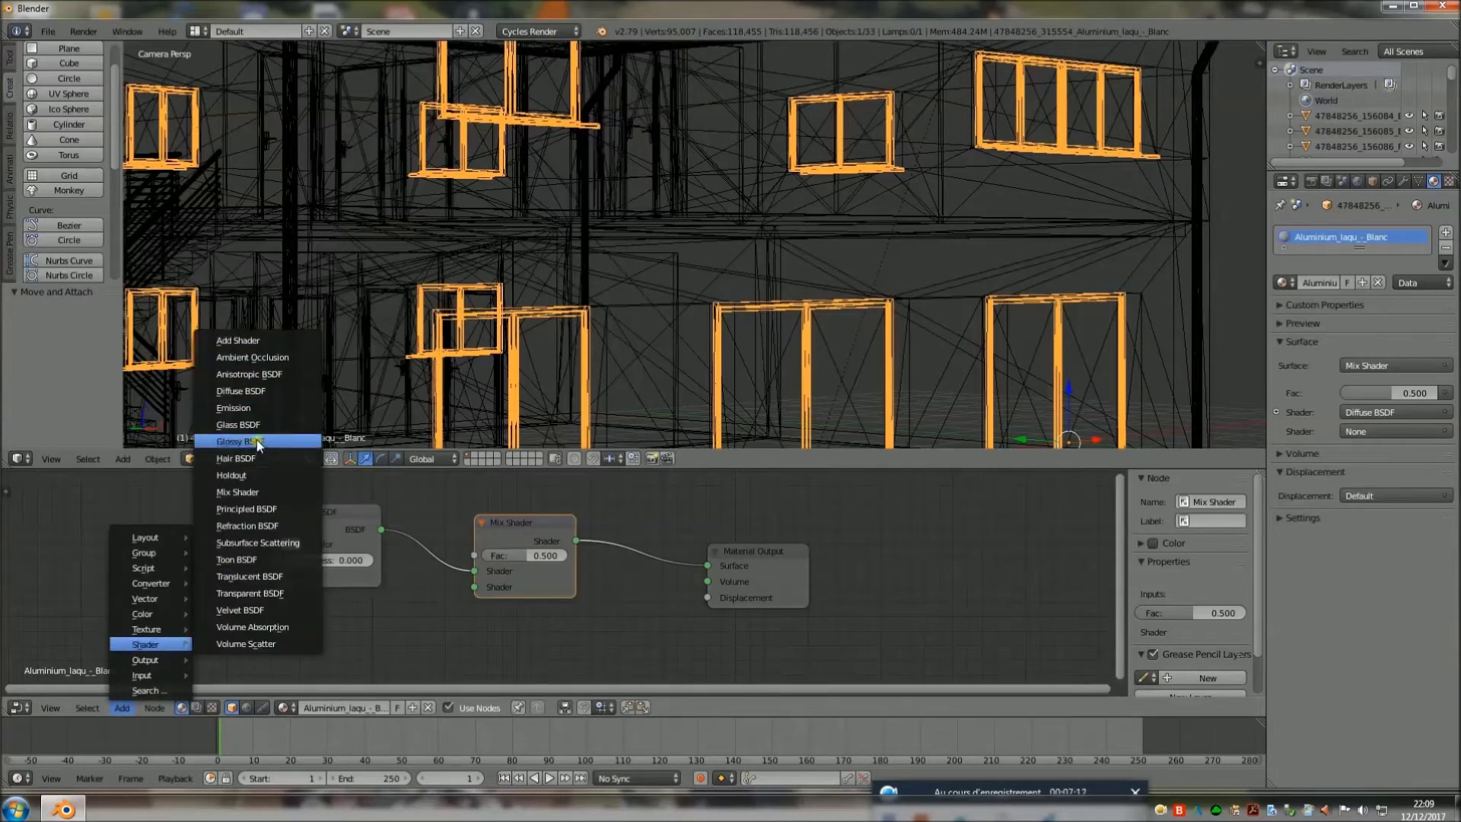
click(257, 441)
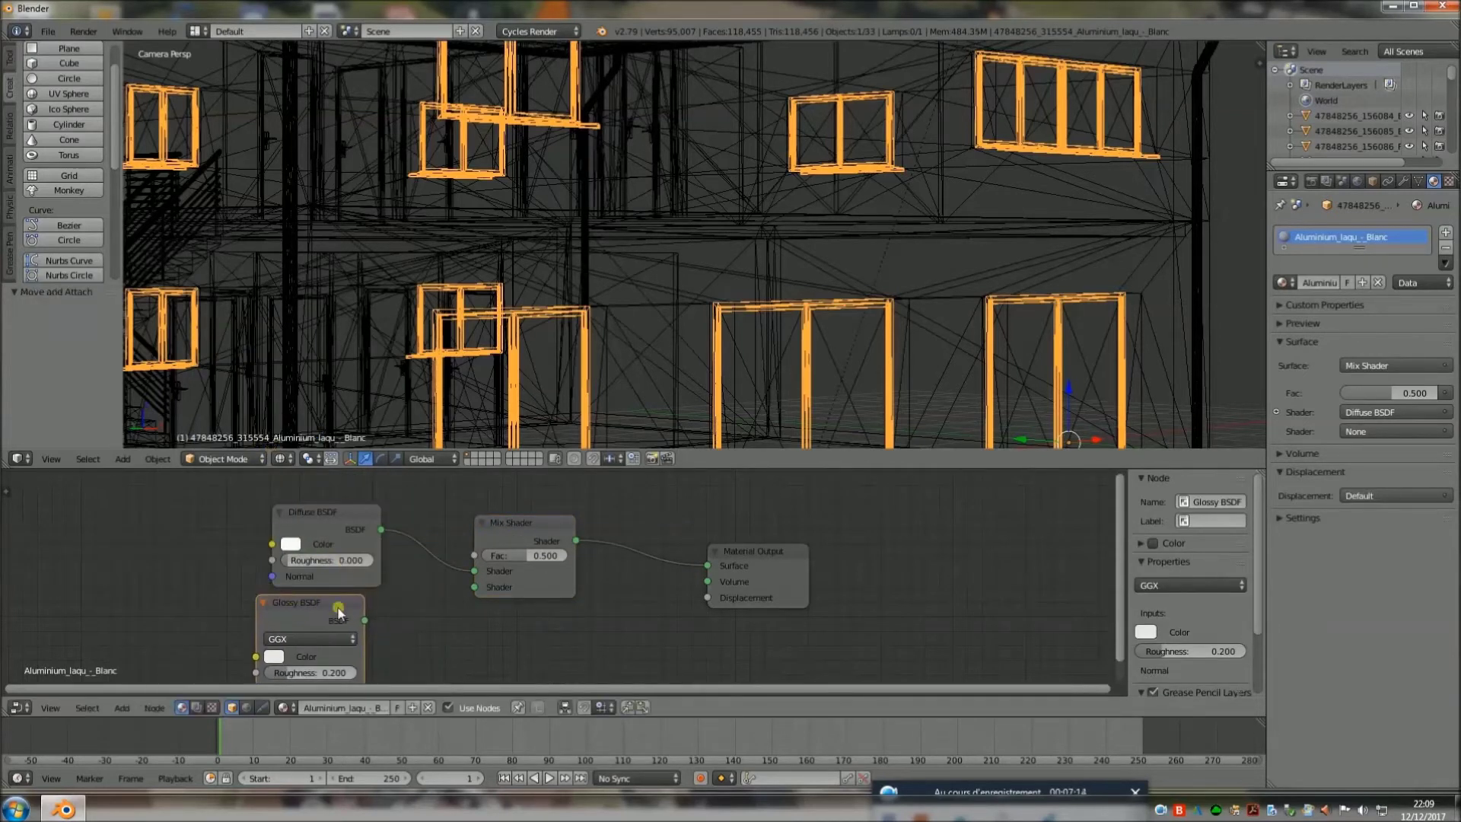
drag(364, 622, 474, 587)
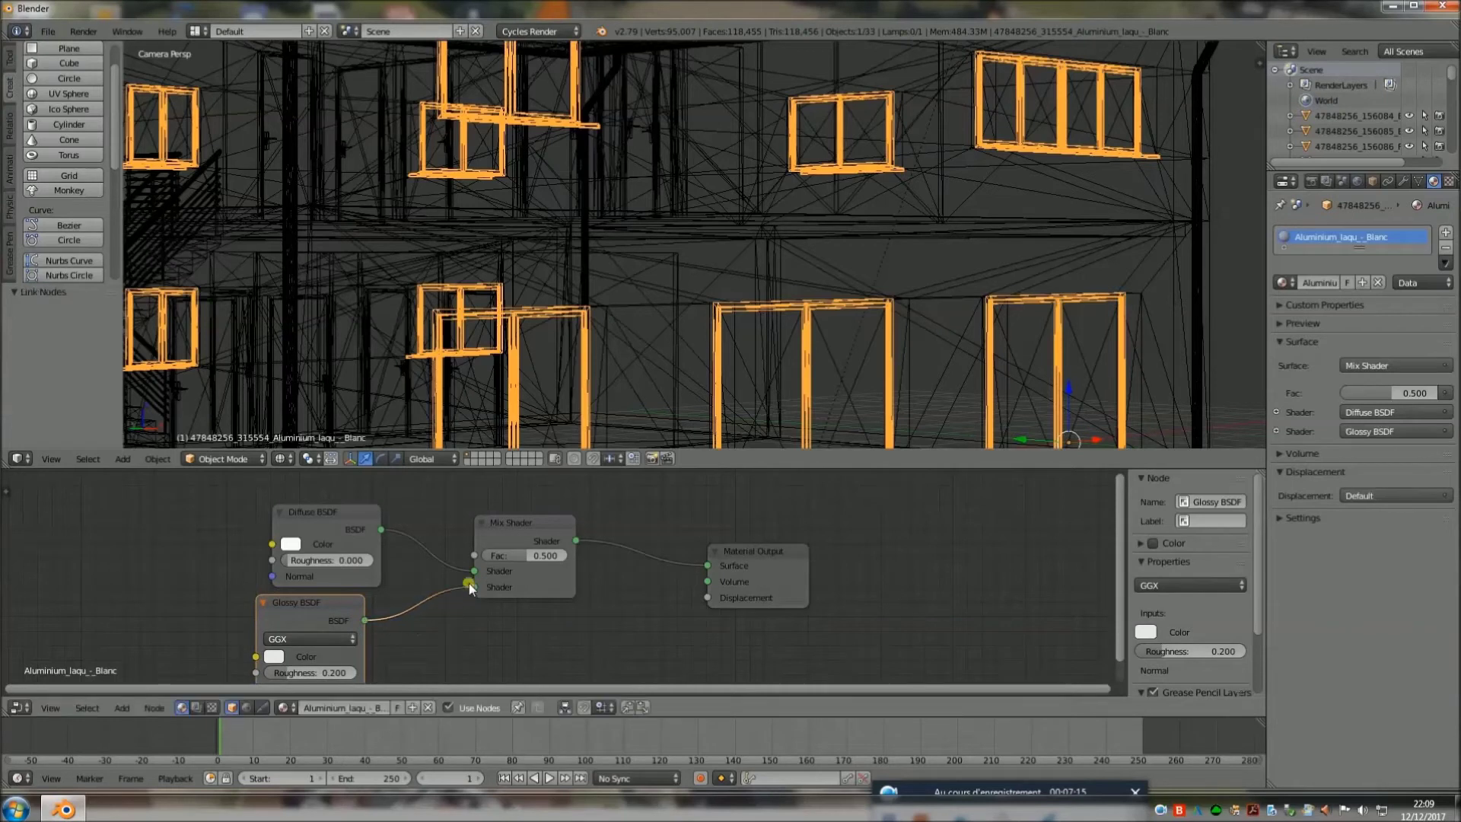
click(305, 545)
click(409, 417)
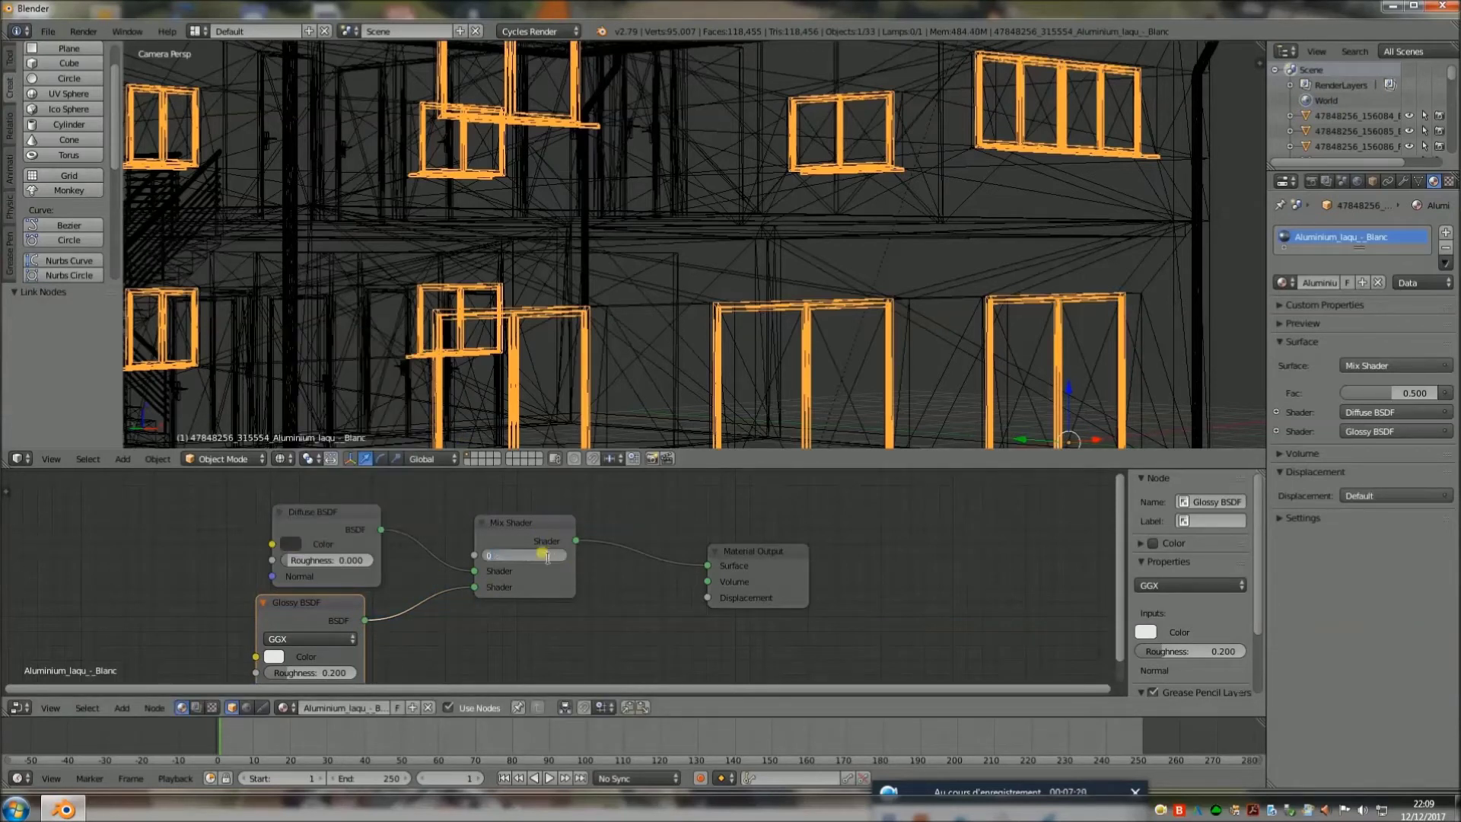
click(283, 458)
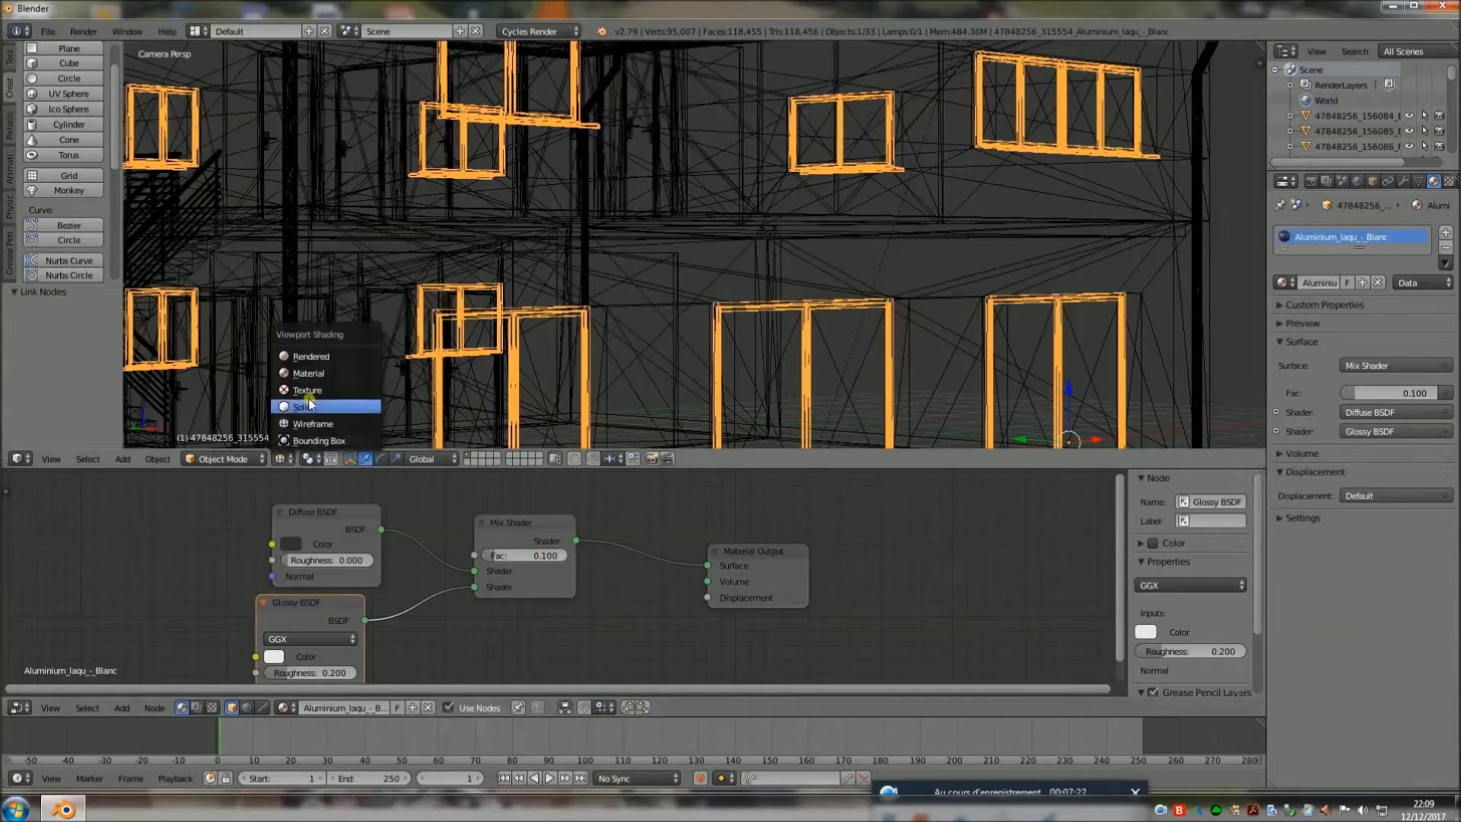
Step: Preview the glossy aluminium frames rendered, zoom out on the house and make the 3D view slightly taller
click(312, 356)
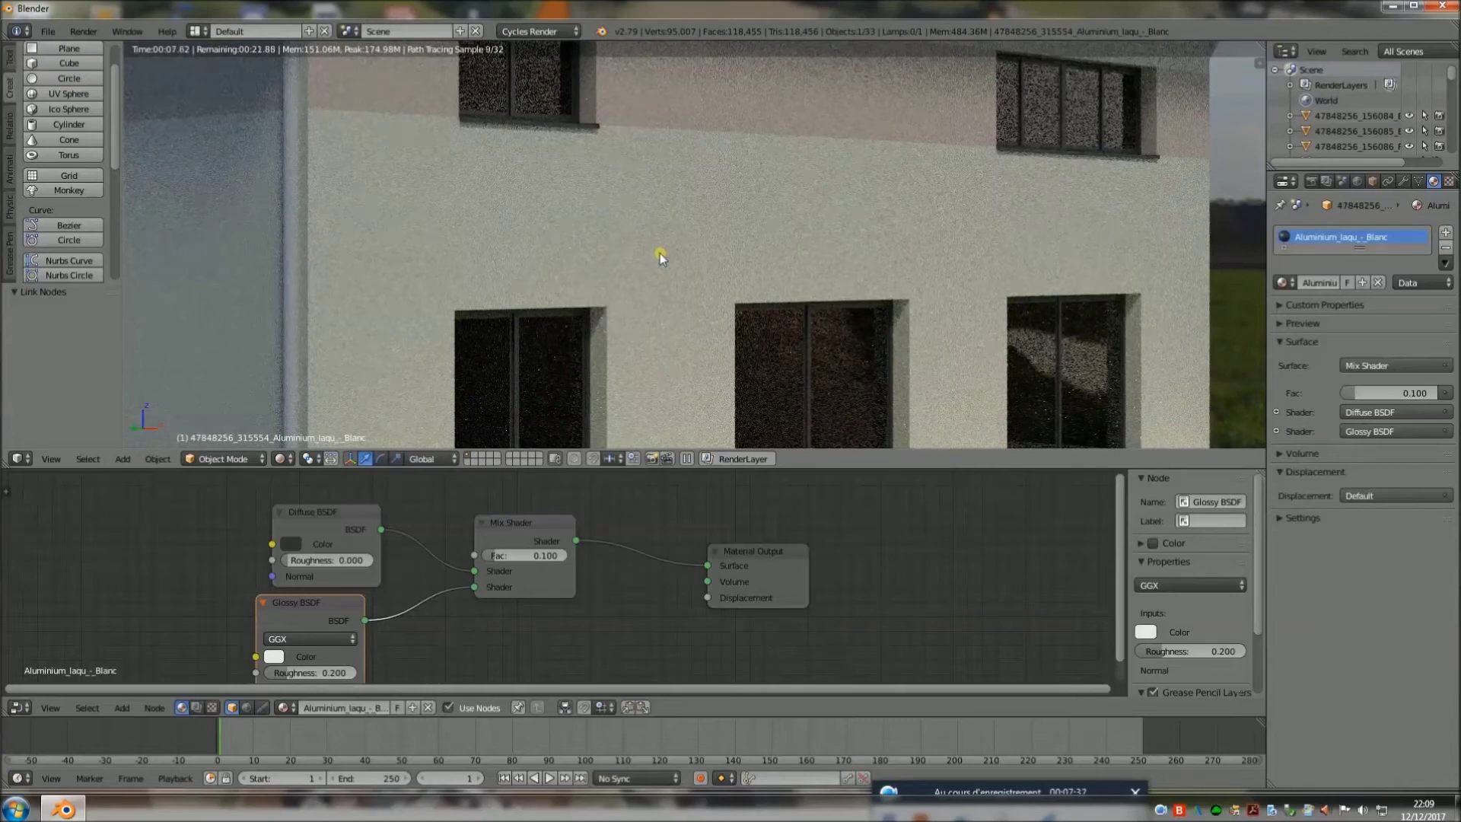
scroll(660, 252, down, 1)
scroll(659, 253, down, 2)
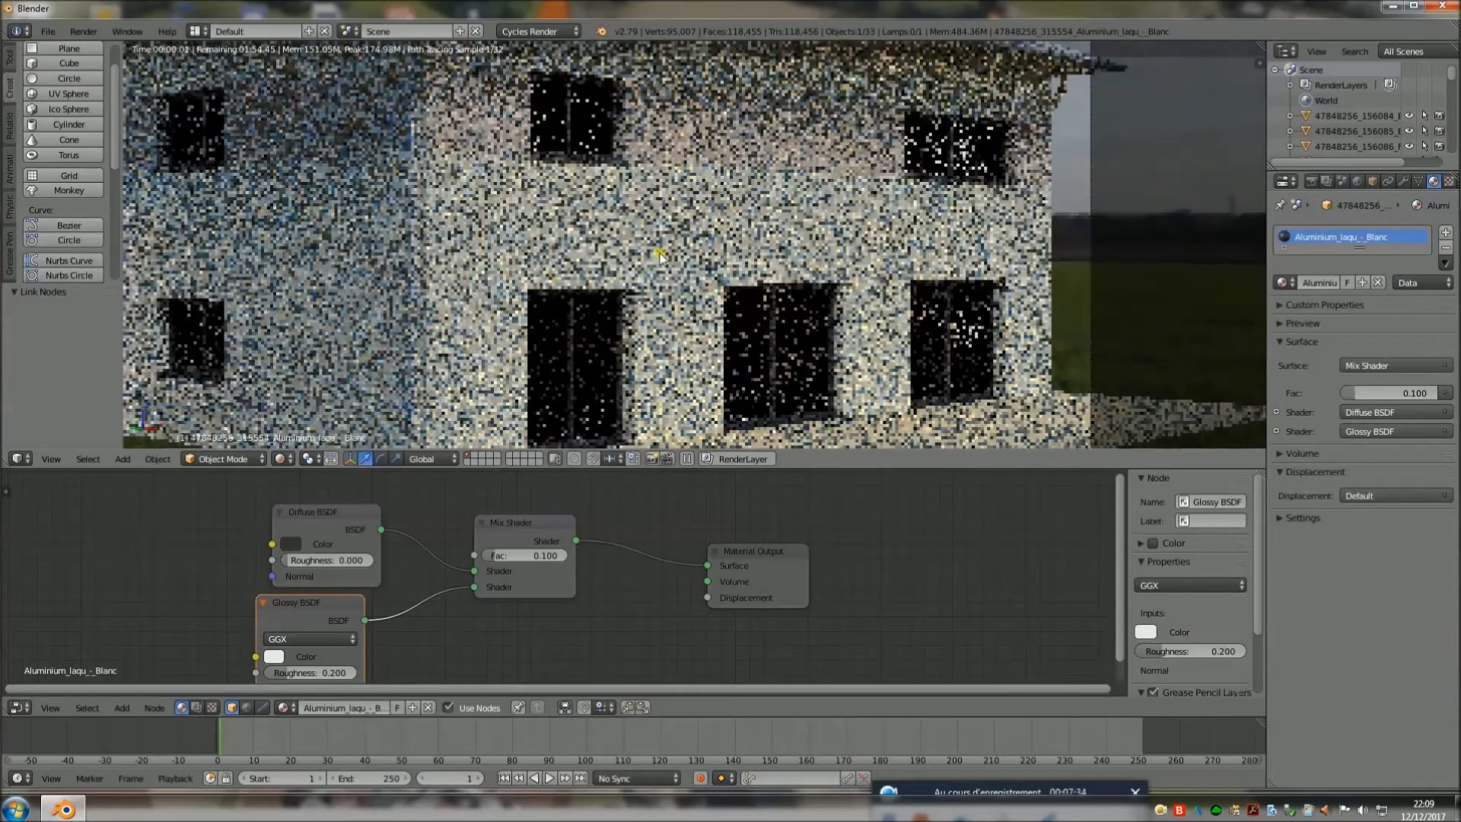
scroll(660, 252, down, 2)
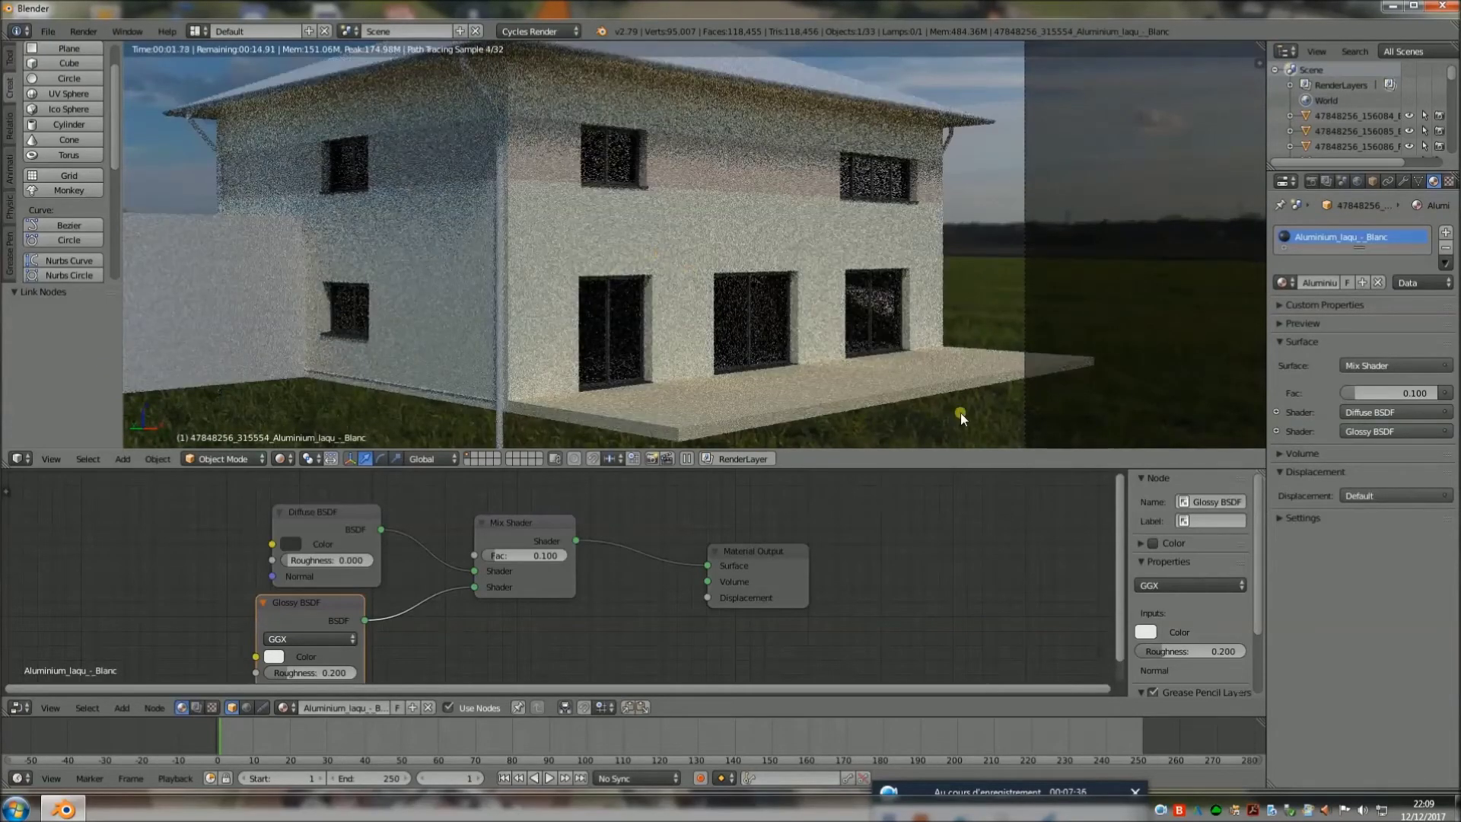
drag(952, 481, 956, 534)
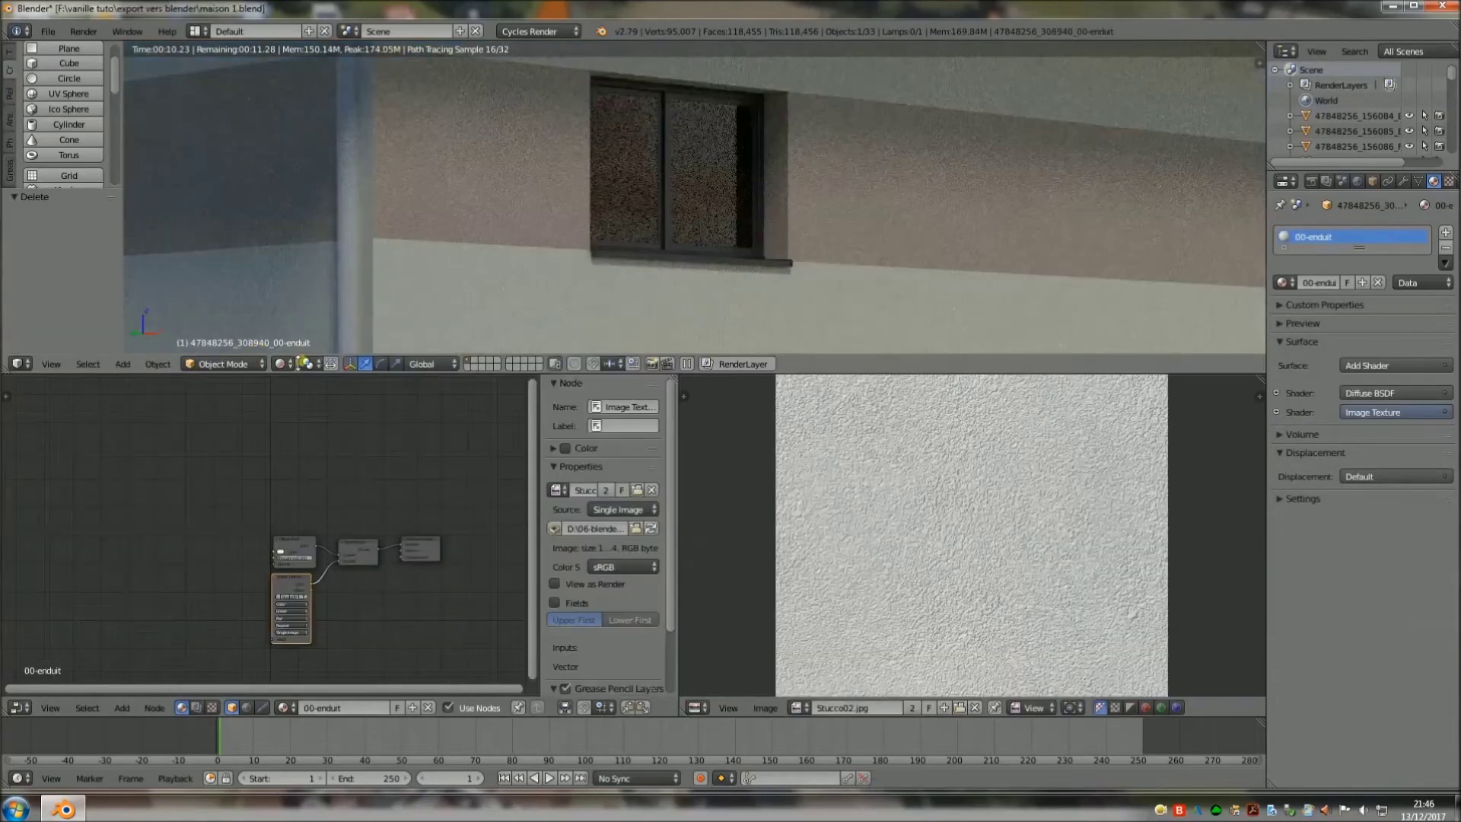
click(288, 363)
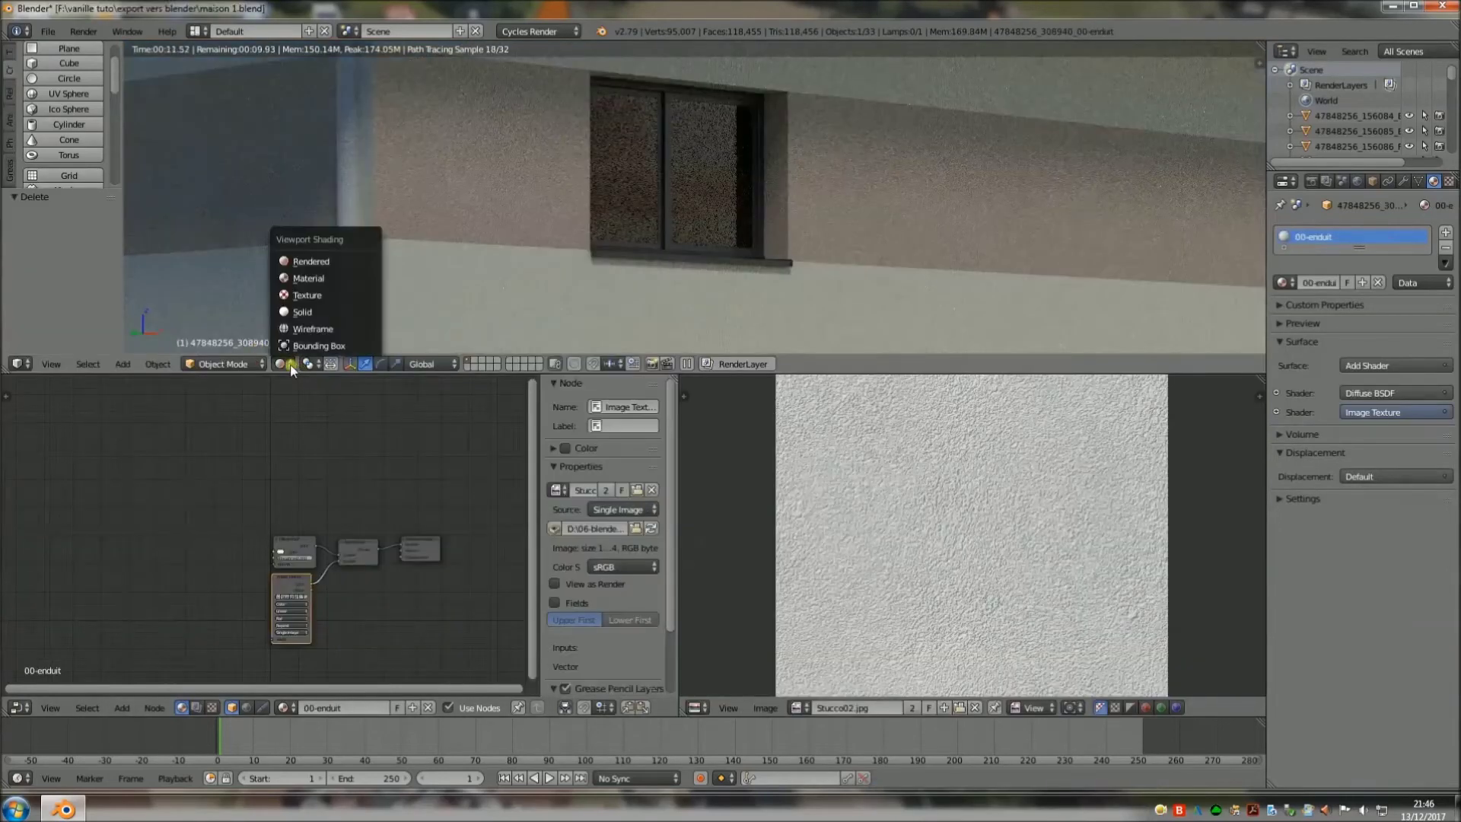
Step: Switch to wireframe, disconnect the Image Texture from the Add Shader and make room around it
click(319, 342)
scroll(242, 593, up, 2)
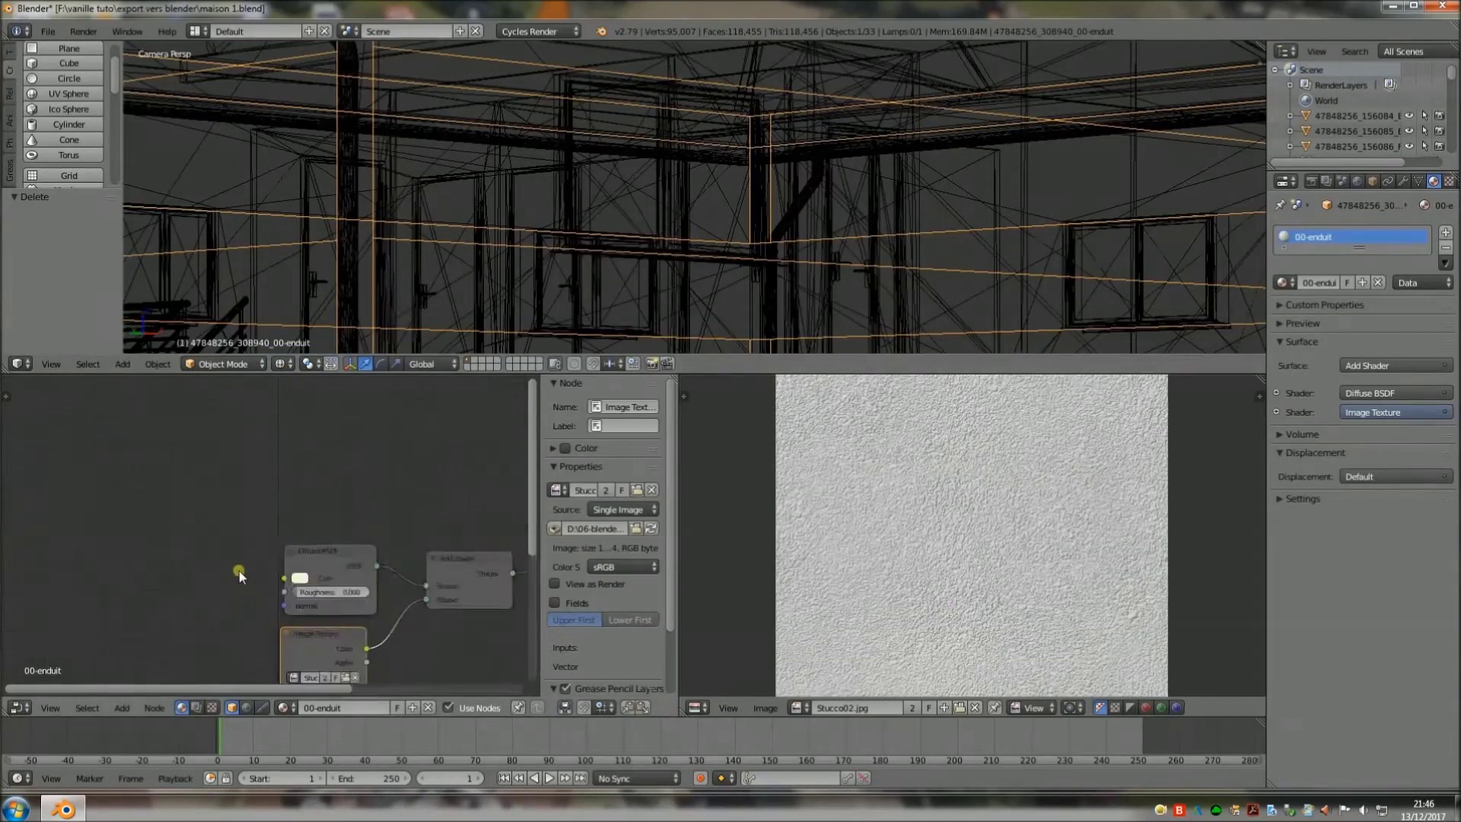
scroll(221, 518, up, 3)
mouse_move(404, 457)
mouse_down()
mouse_move(348, 491)
mouse_move(114, 417)
mouse_up()
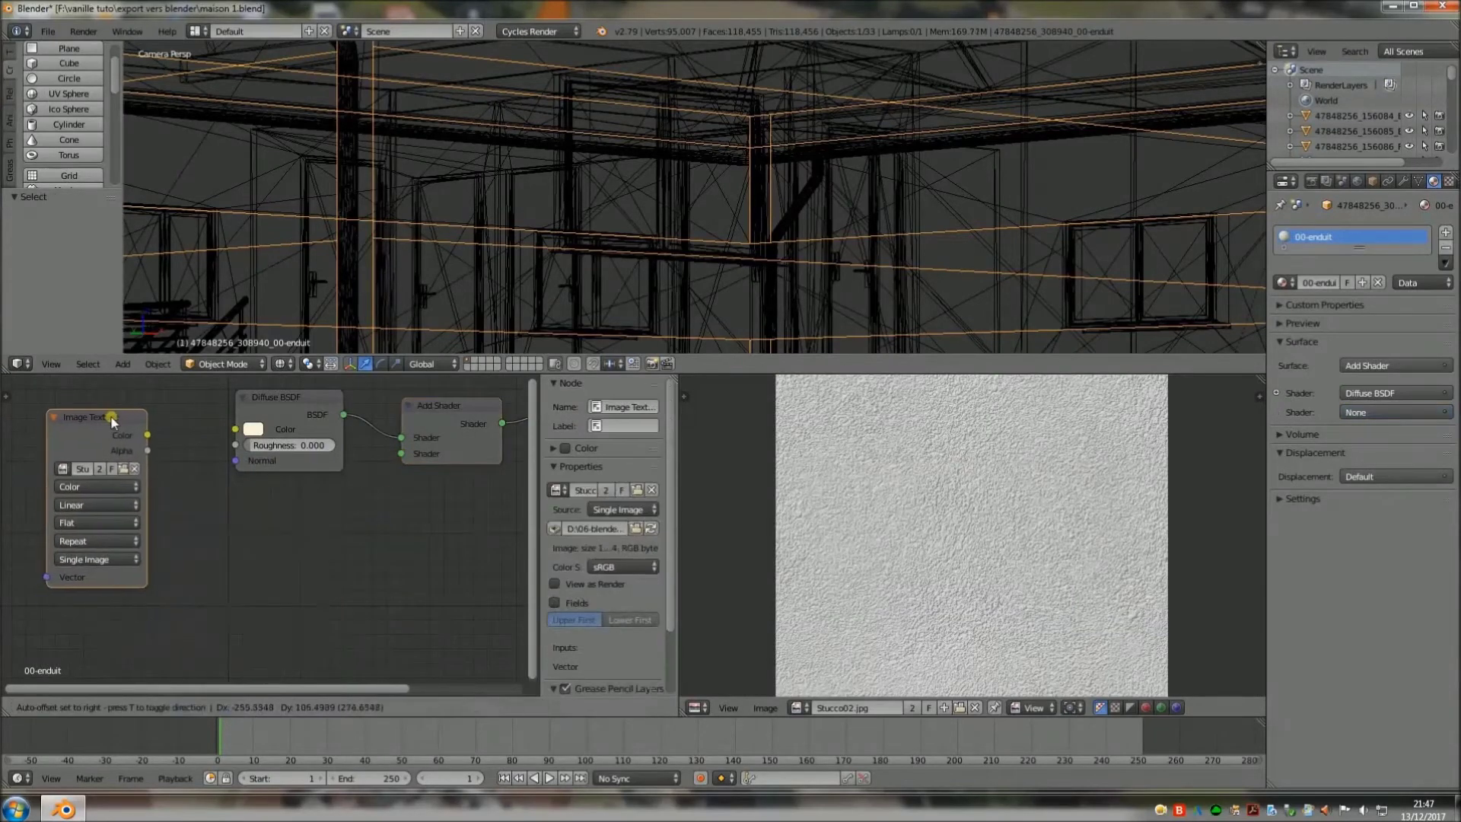
scroll(217, 586, down, 1)
middle_drag(220, 573, 320, 639)
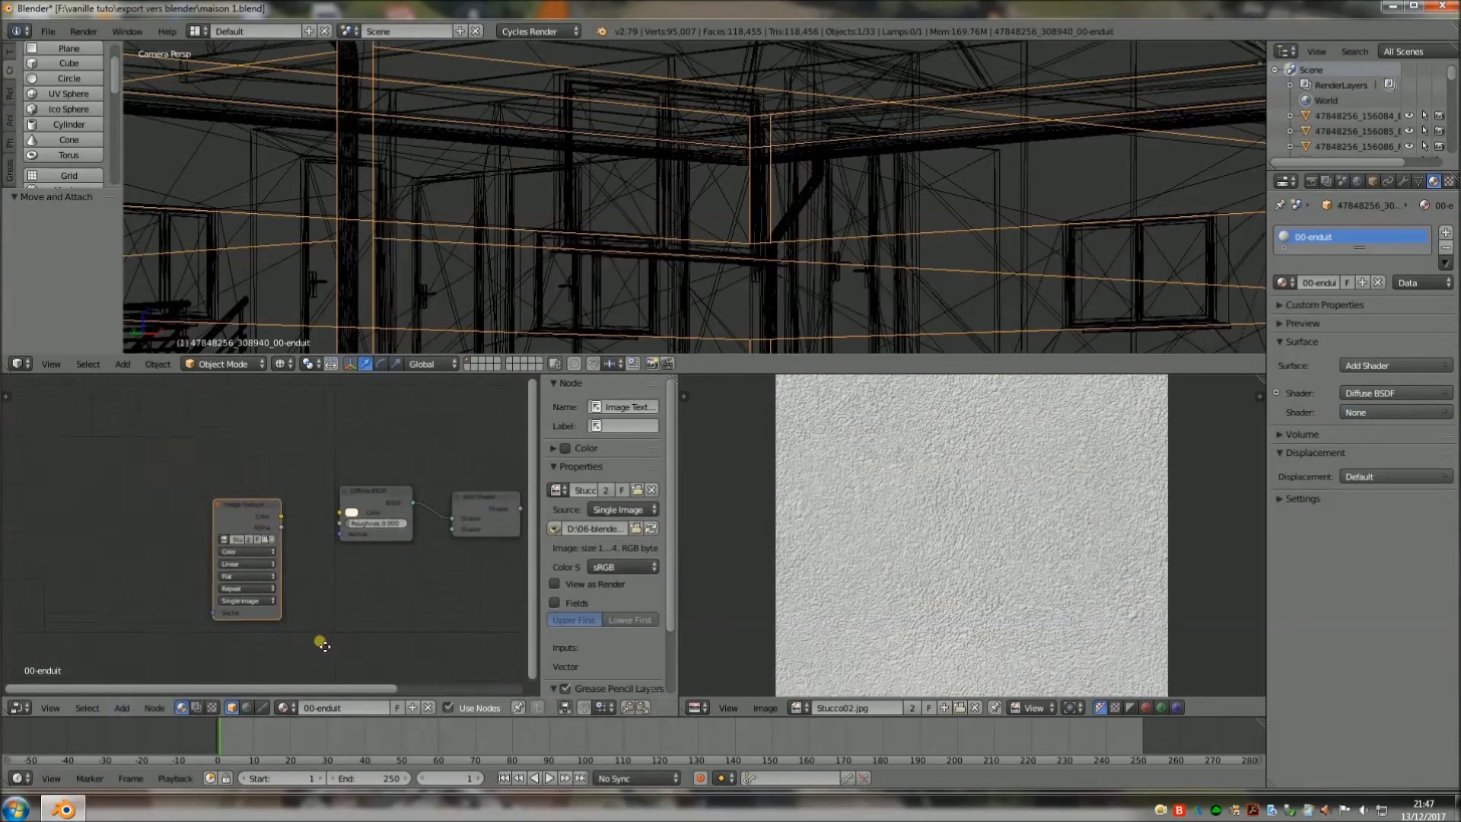
Step: Add an RGB Curves node fed by the Stucco02.jpg texture colour and driving the Diffuse colour
click(123, 707)
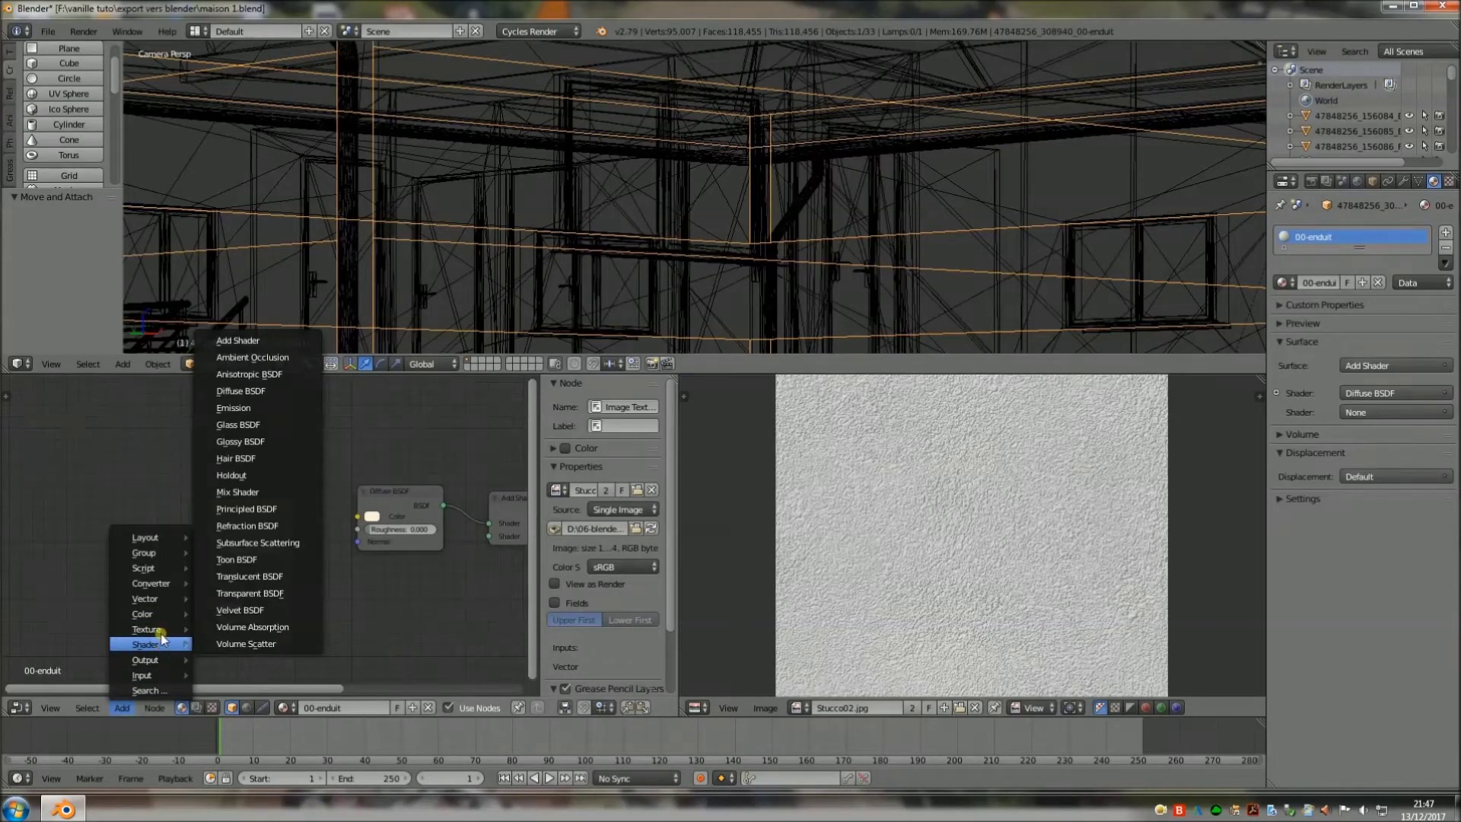
mouse_move(143, 614)
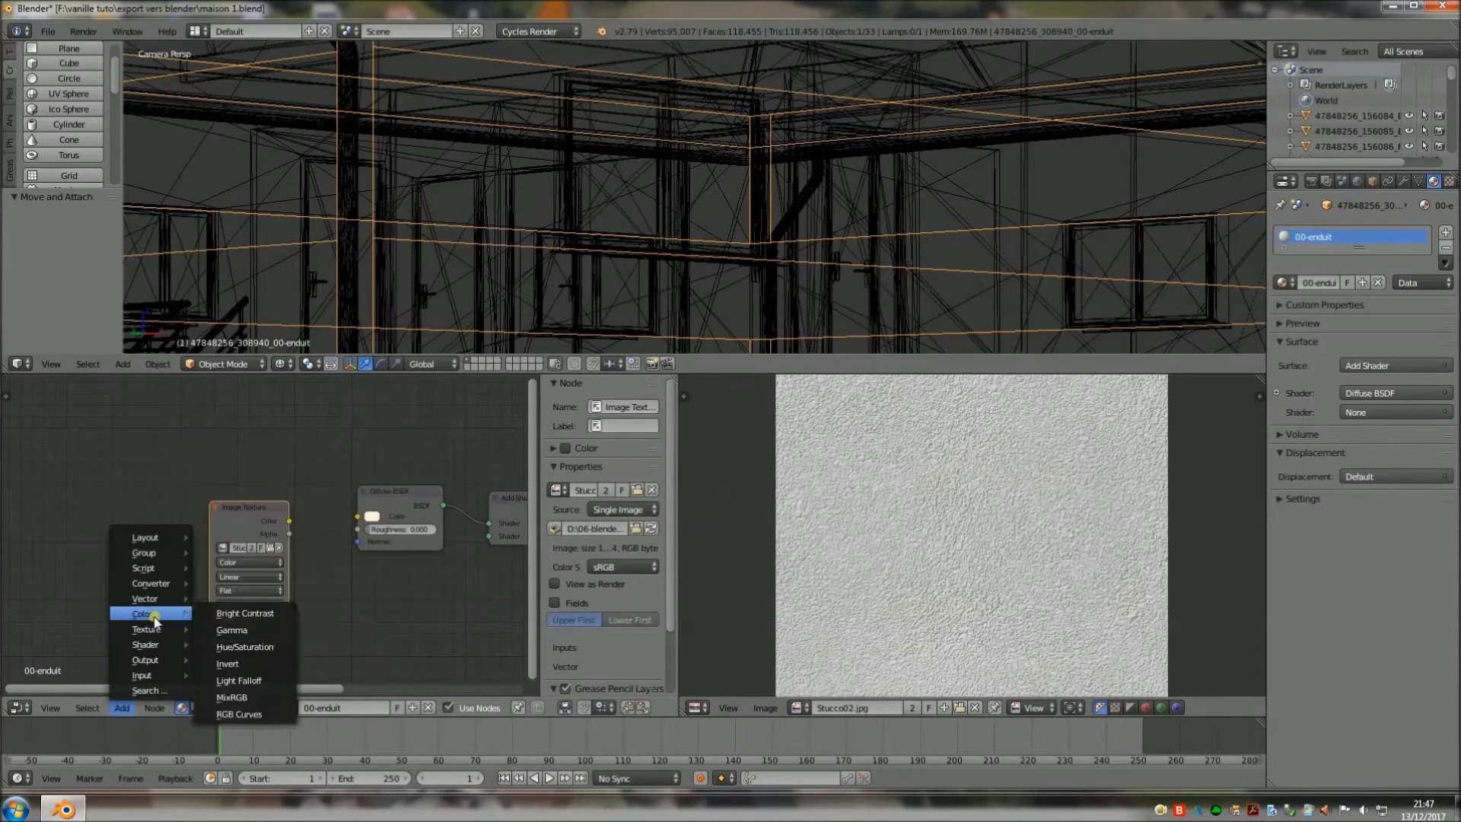
click(226, 714)
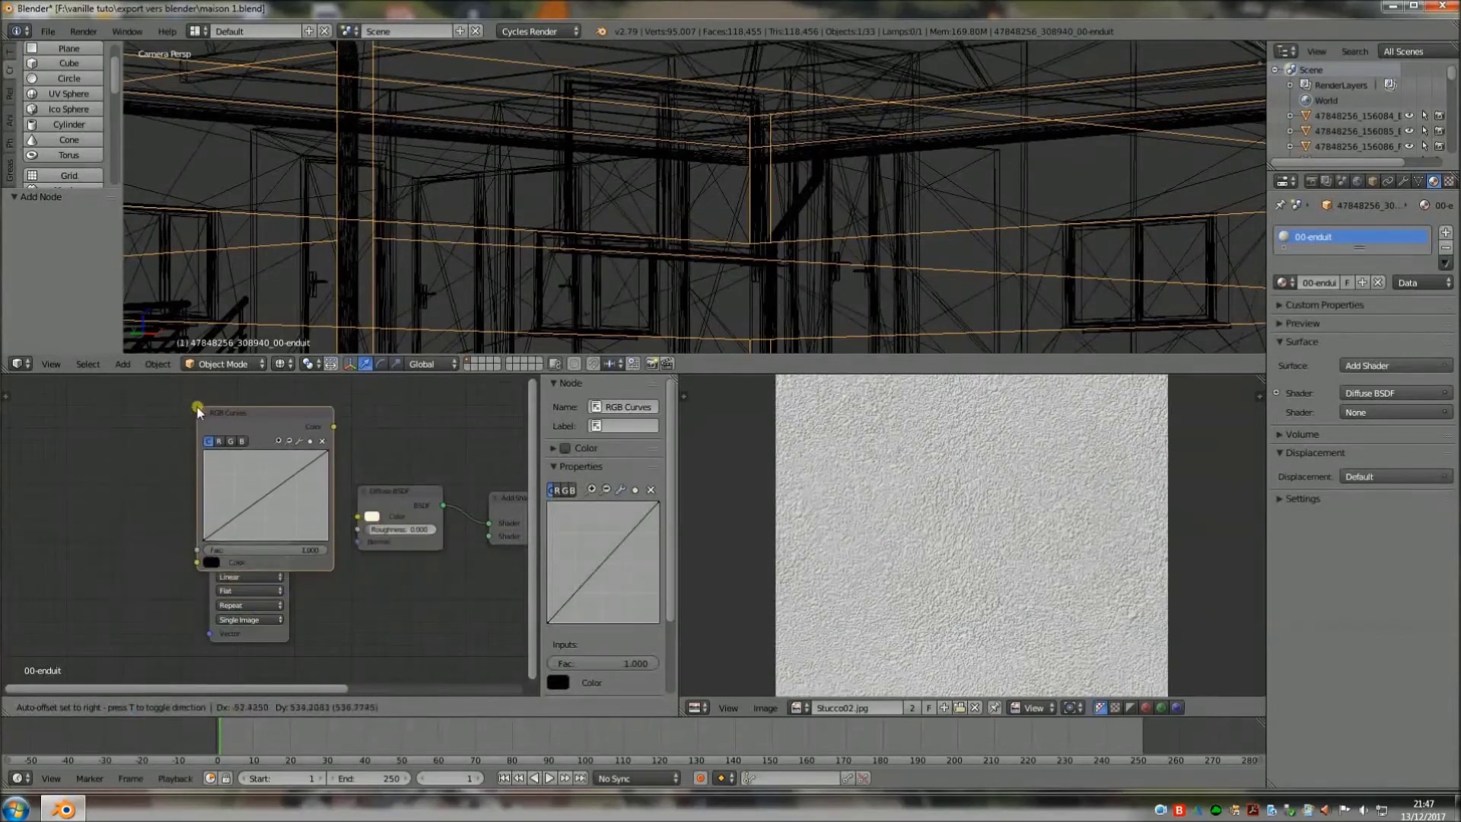
click(210, 403)
mouse_move(244, 507)
mouse_down()
mouse_move(112, 438)
mouse_move(205, 551)
mouse_up()
drag(345, 417, 357, 516)
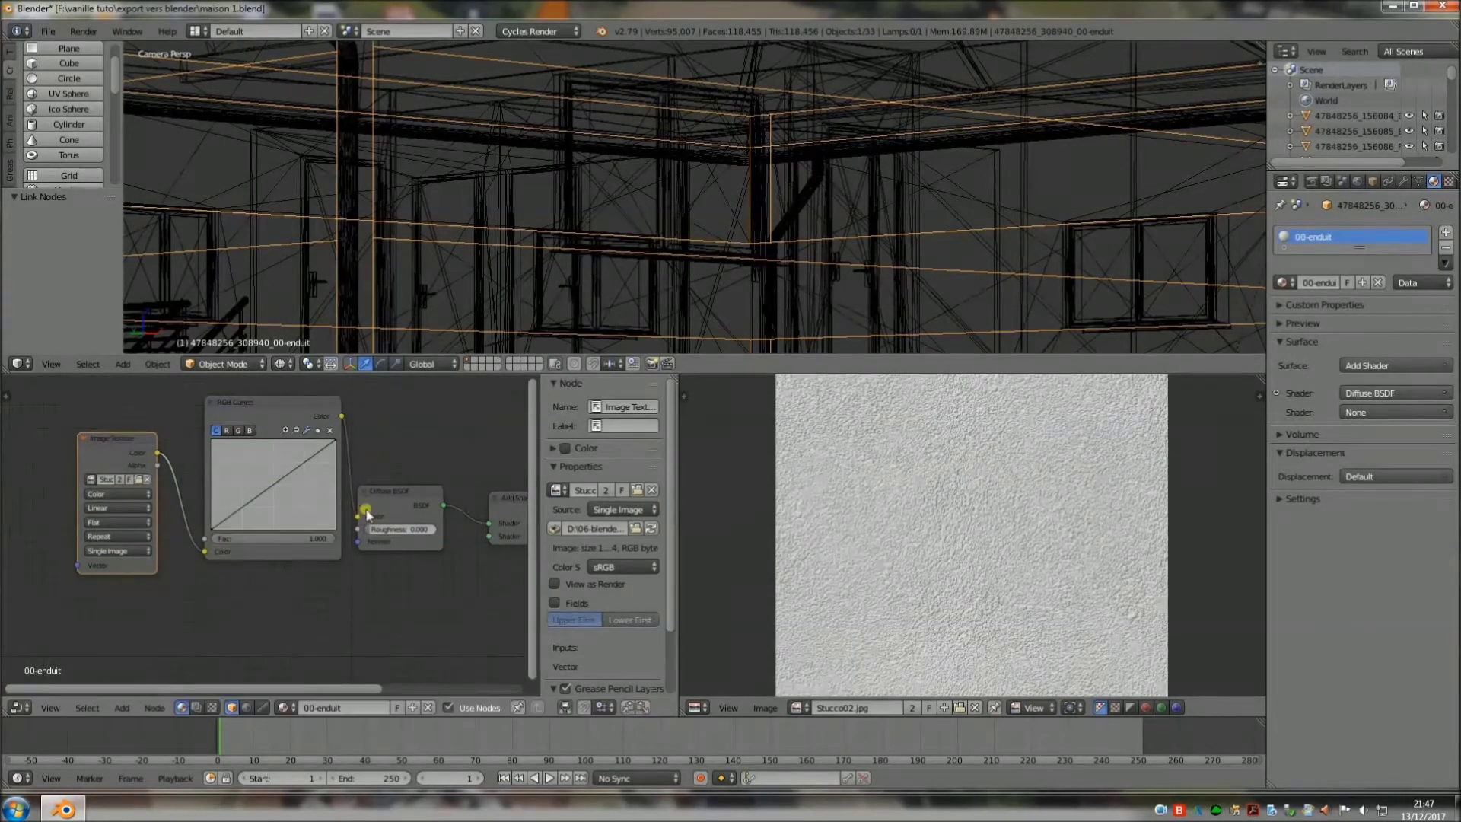
drag(275, 404, 263, 407)
click(291, 364)
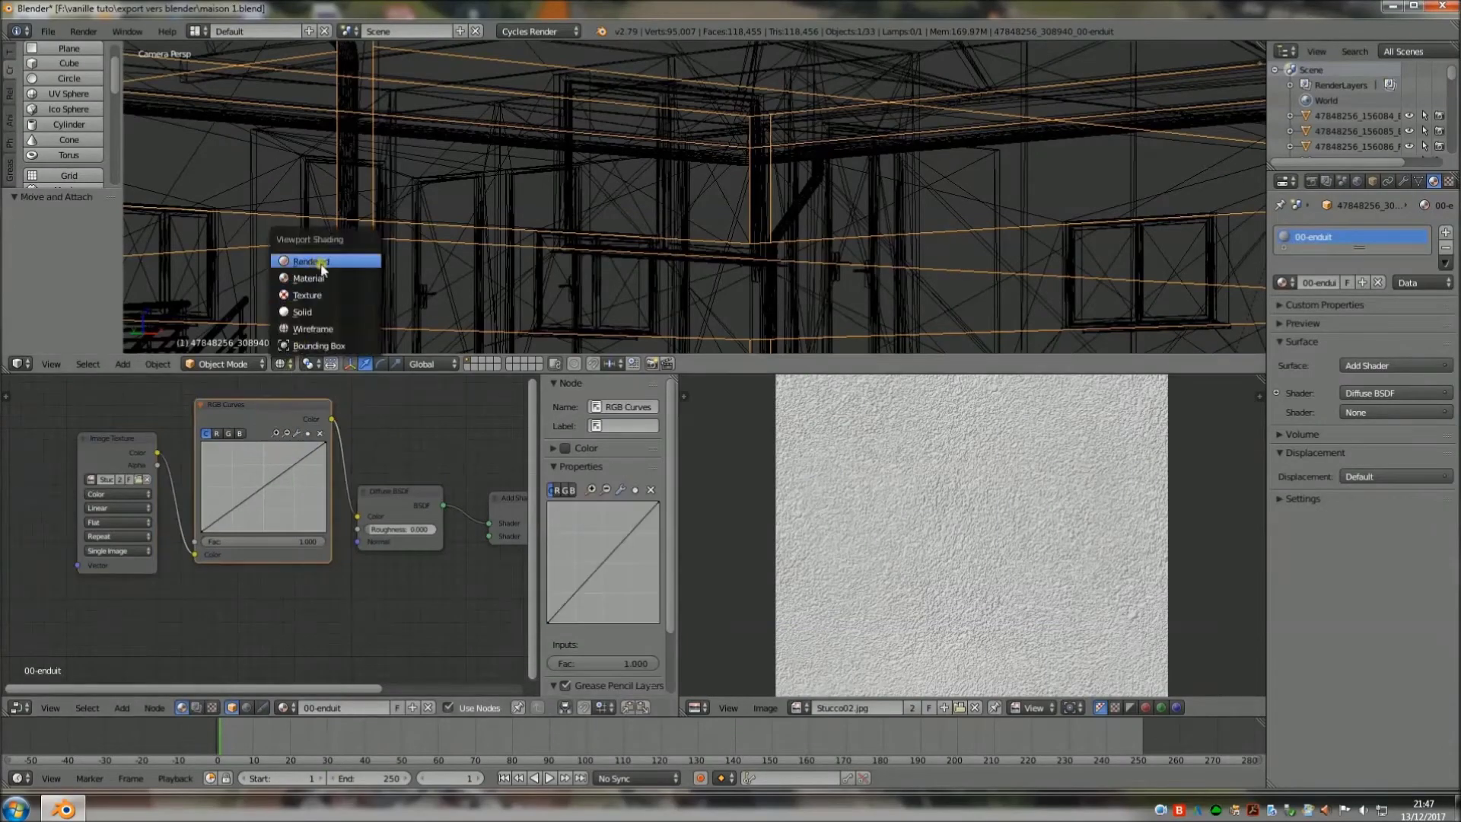
Step: Switch to rendered shading and orbit around the stucco wall
click(310, 260)
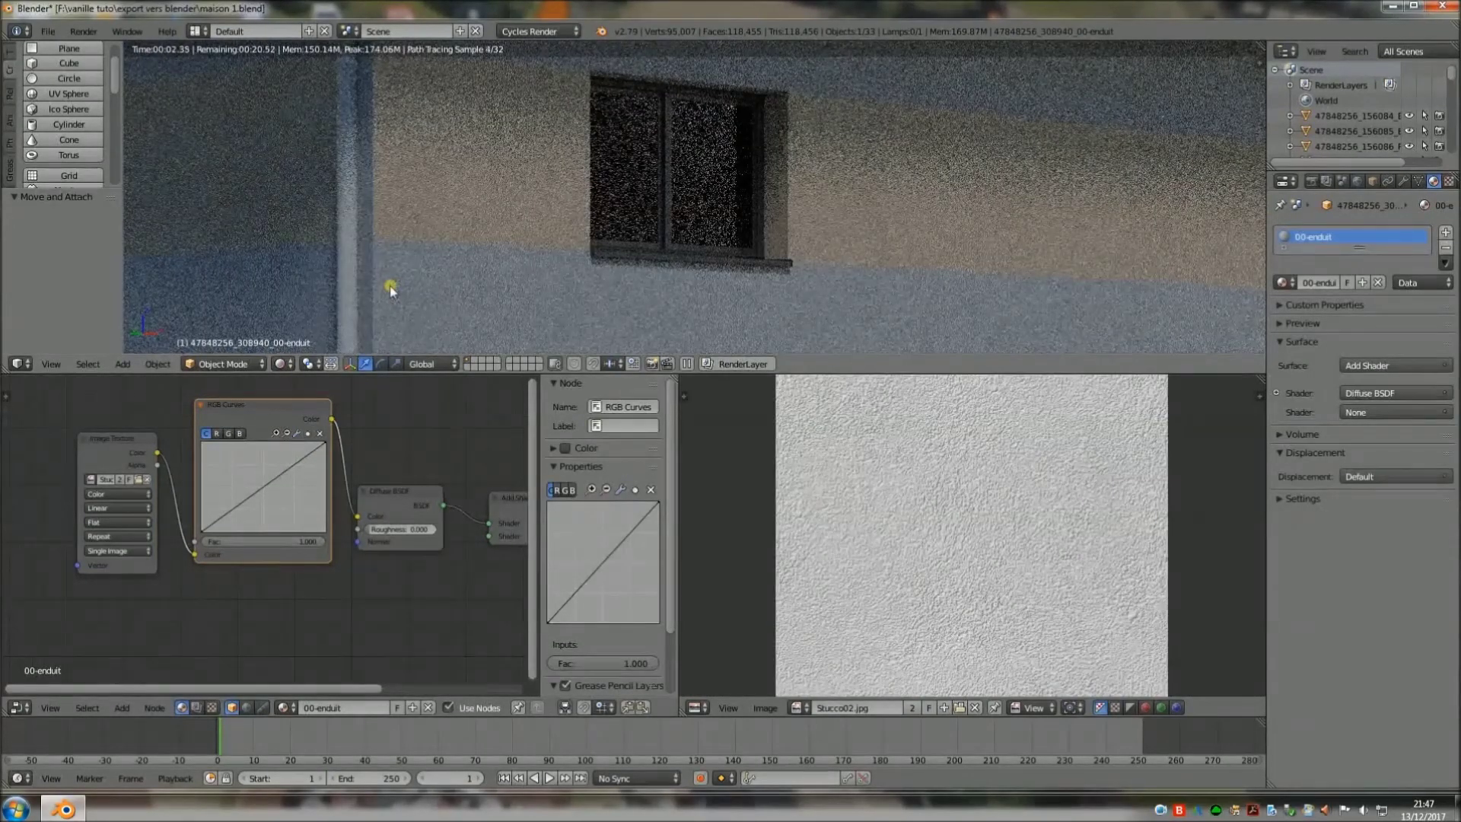
scroll(388, 288, up, 2)
scroll(372, 290, up, 1)
scroll(359, 294, up, 1)
middle_drag(356, 294, 385, 260)
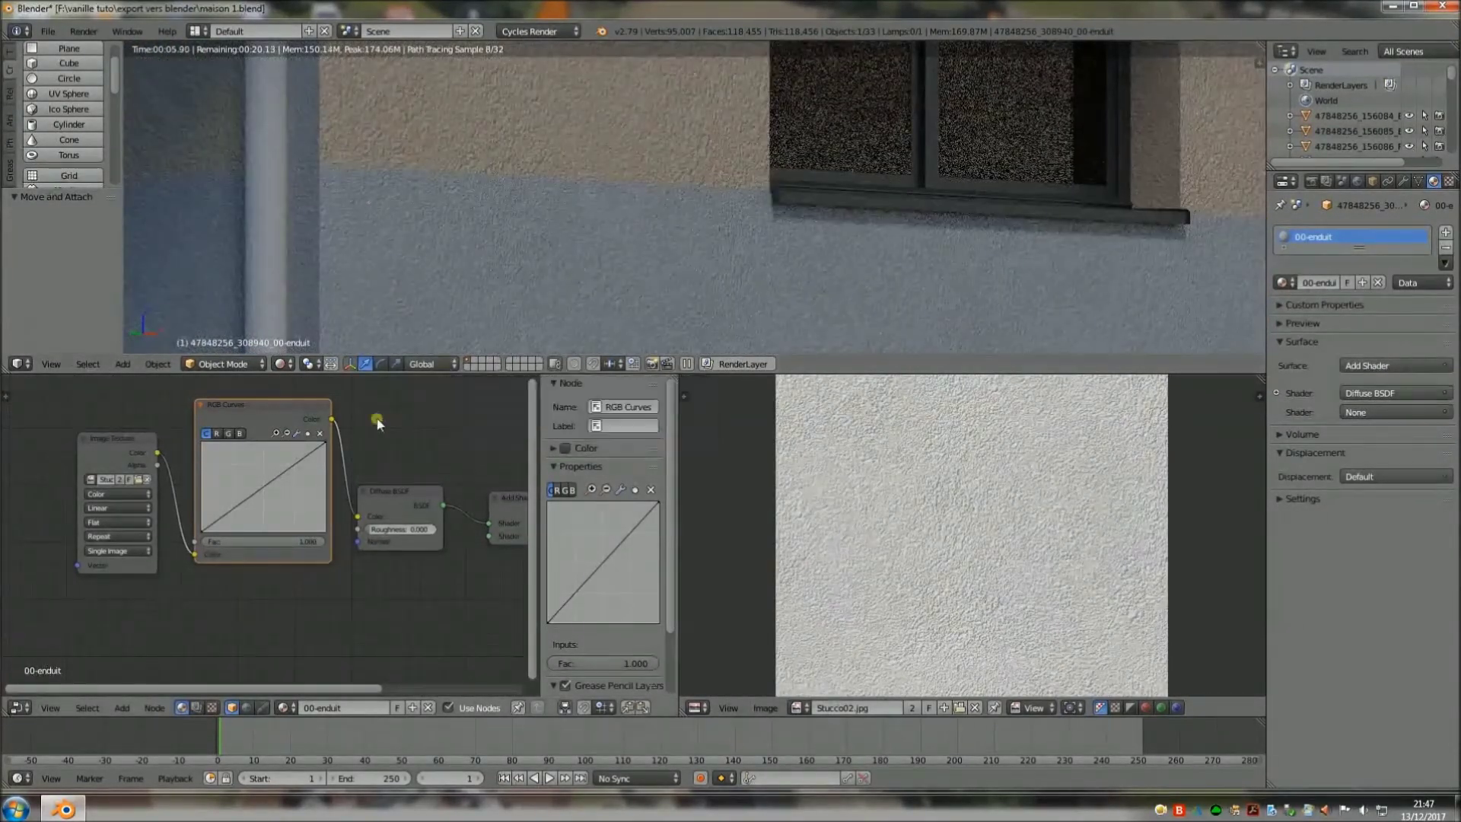
Step: Lower the red curve's midtones and raise the combined curve to X 0.400, Y 0.575
drag(258, 491, 260, 498)
click(228, 434)
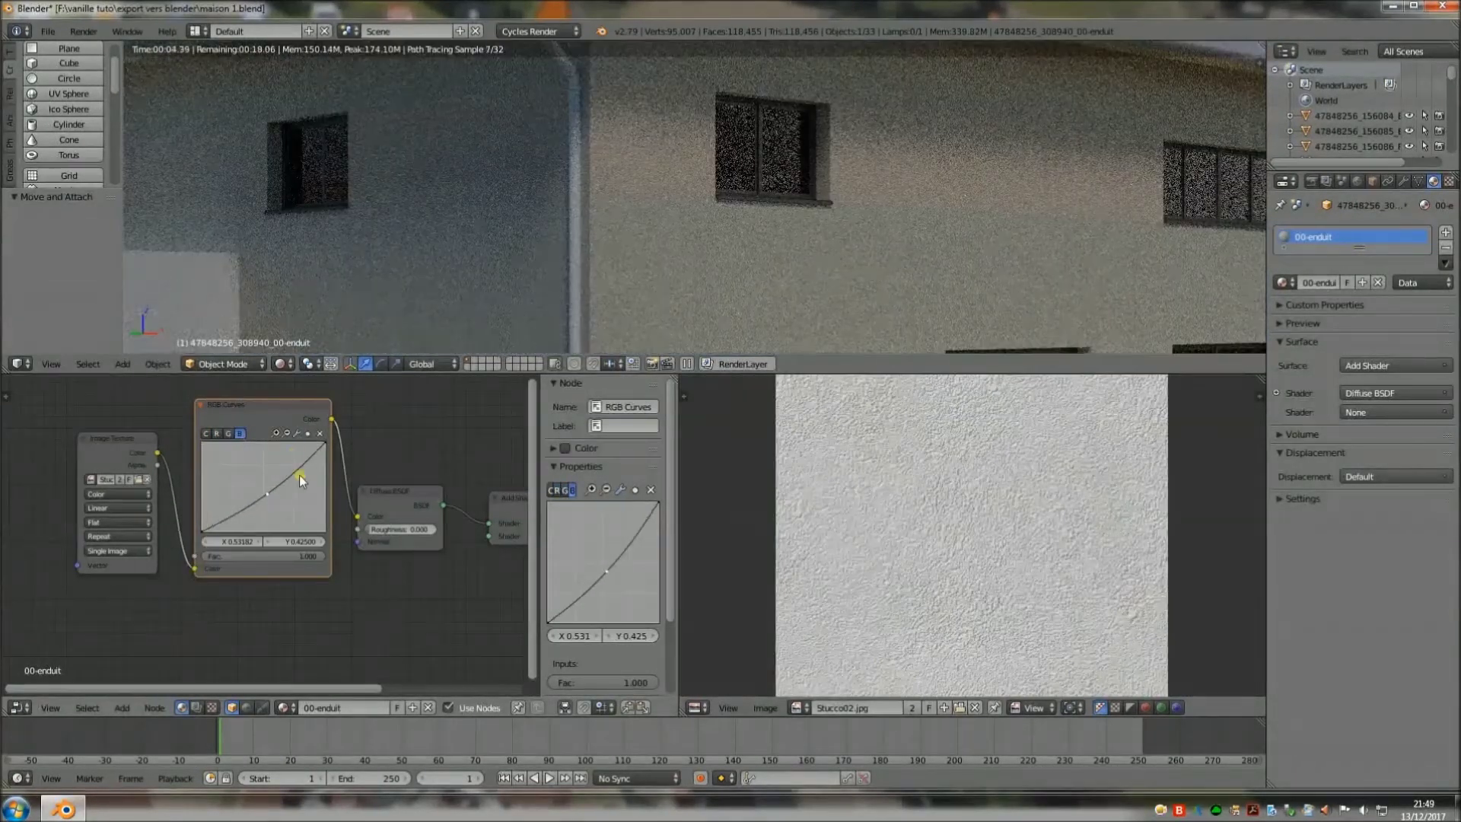
click(206, 434)
drag(258, 489, 251, 480)
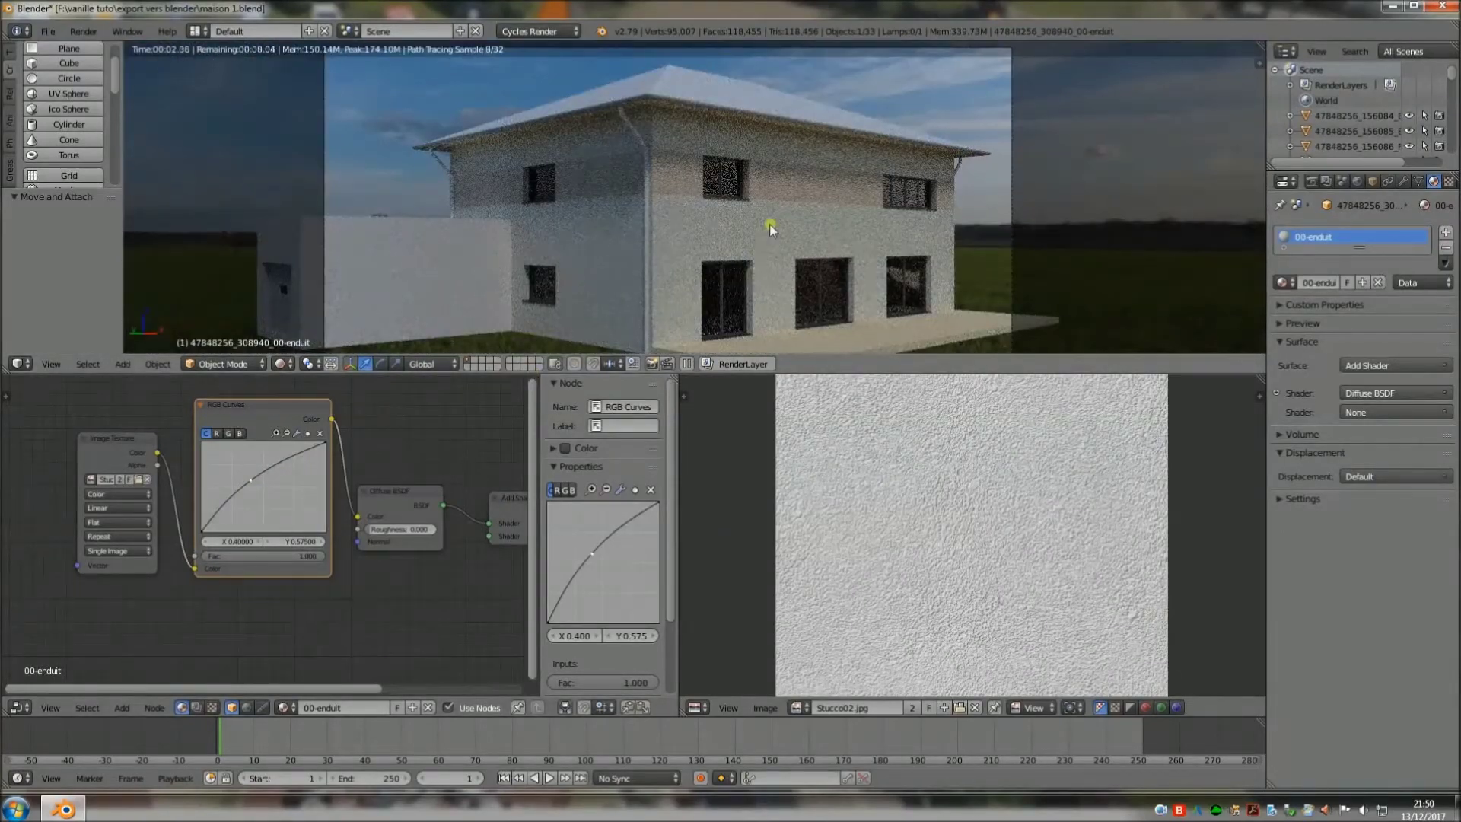
scroll(719, 199, up, 3)
scroll(718, 198, up, 3)
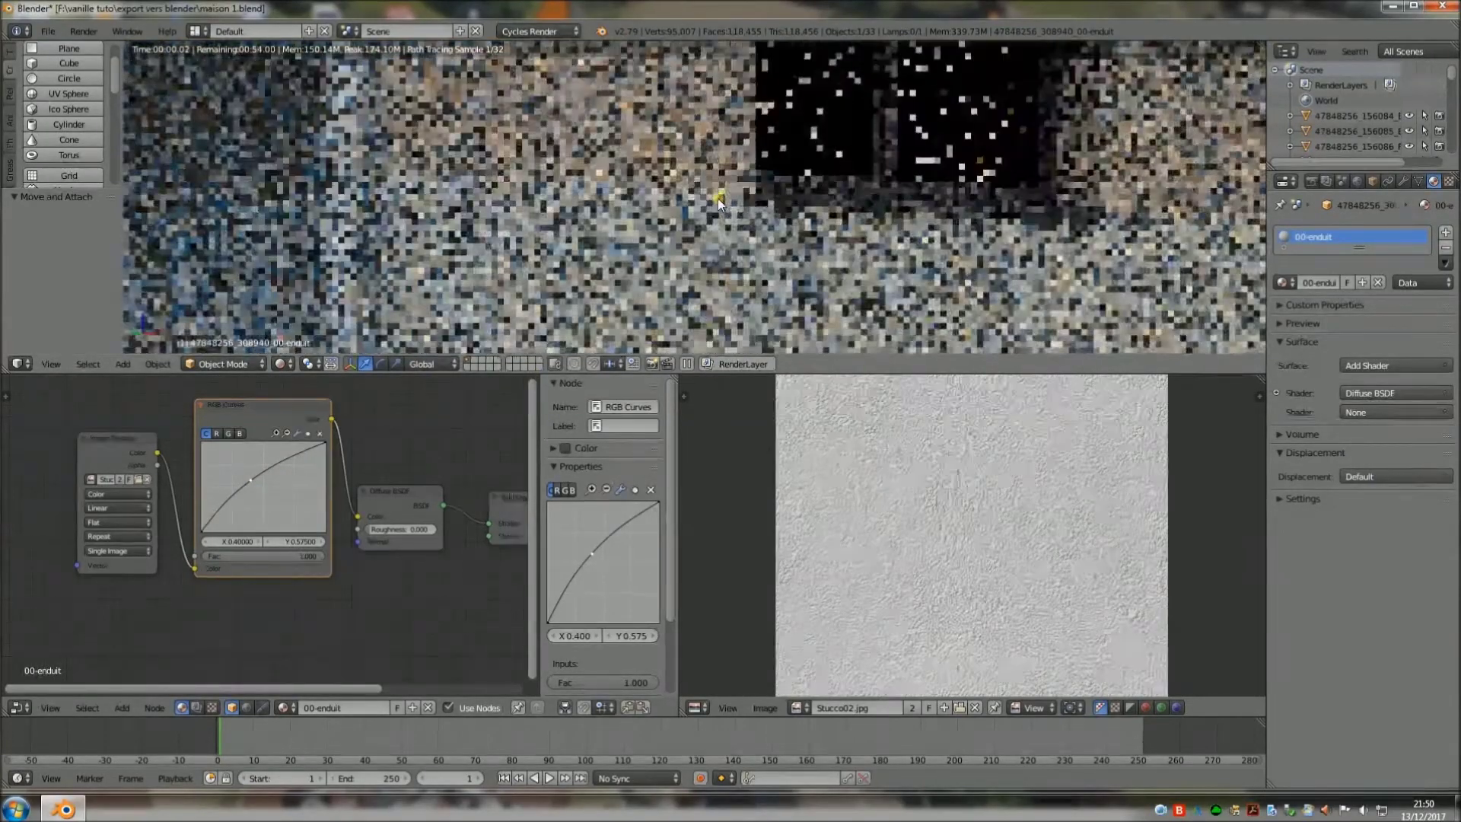
scroll(624, 178, up, 2)
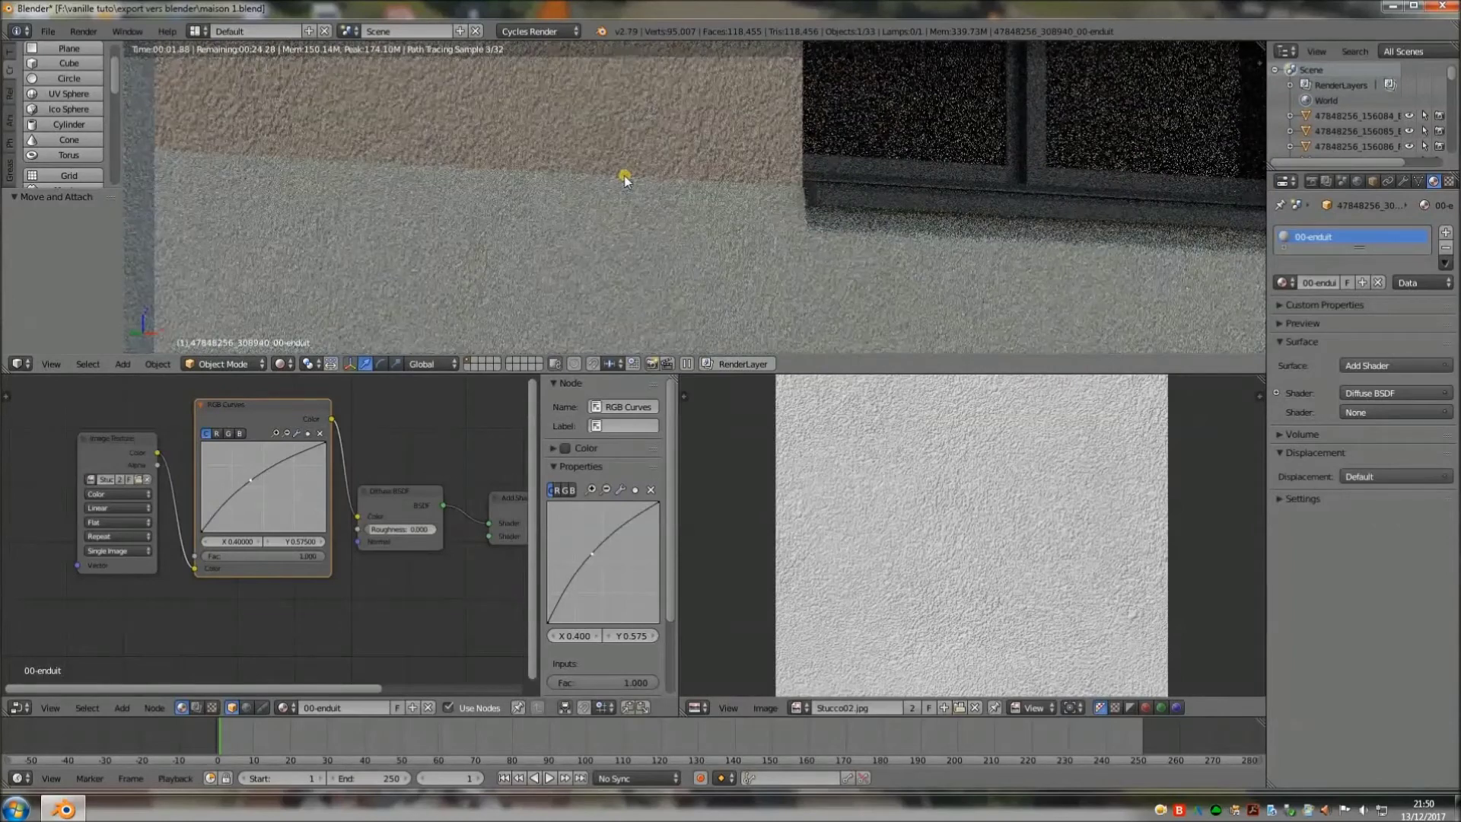
Step: Switch the viewport to solid shading and select the second wall using 00-enduit2
click(294, 364)
click(318, 313)
click(283, 364)
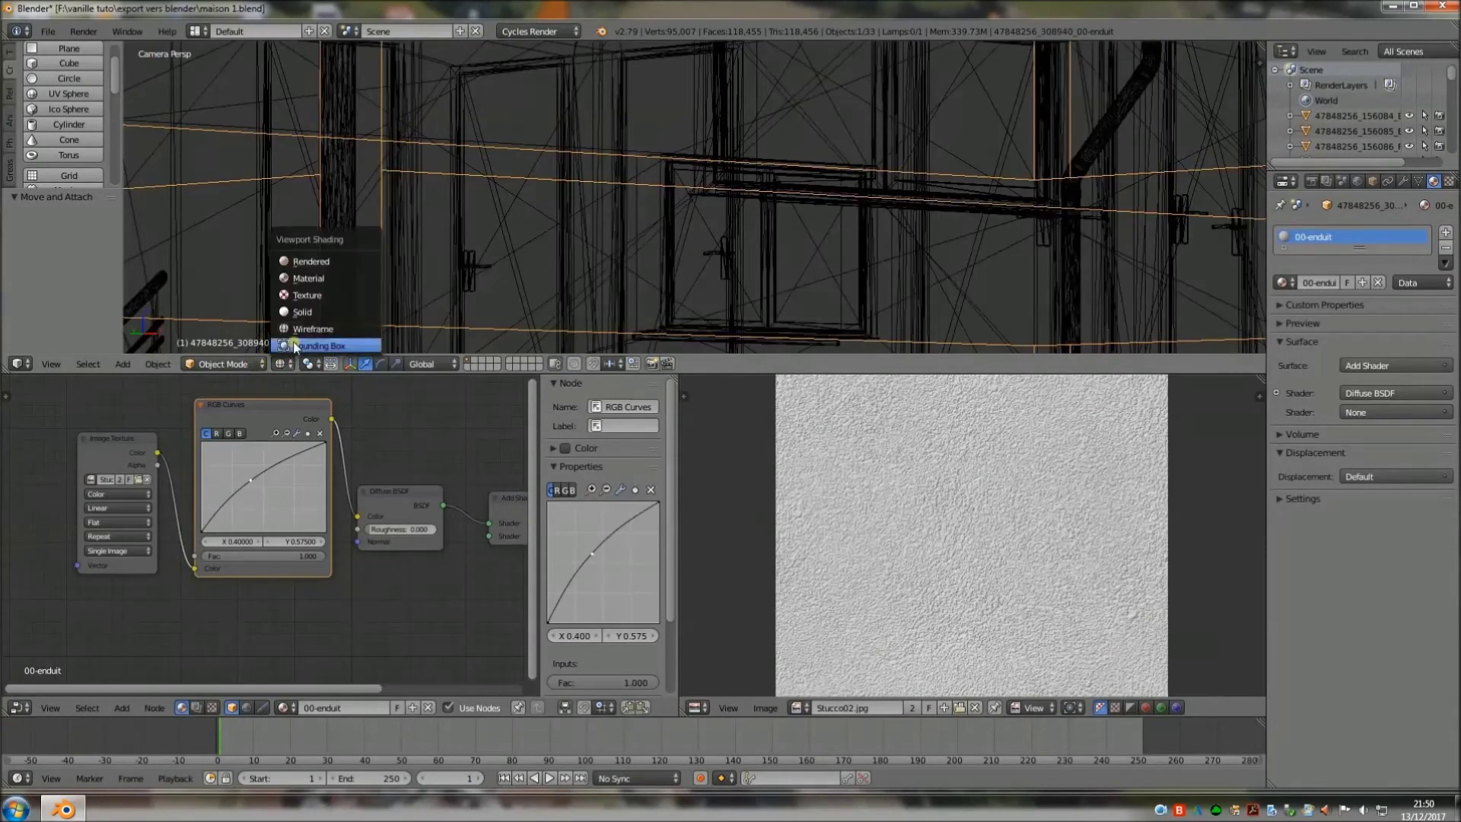
click(305, 315)
right_click(472, 142)
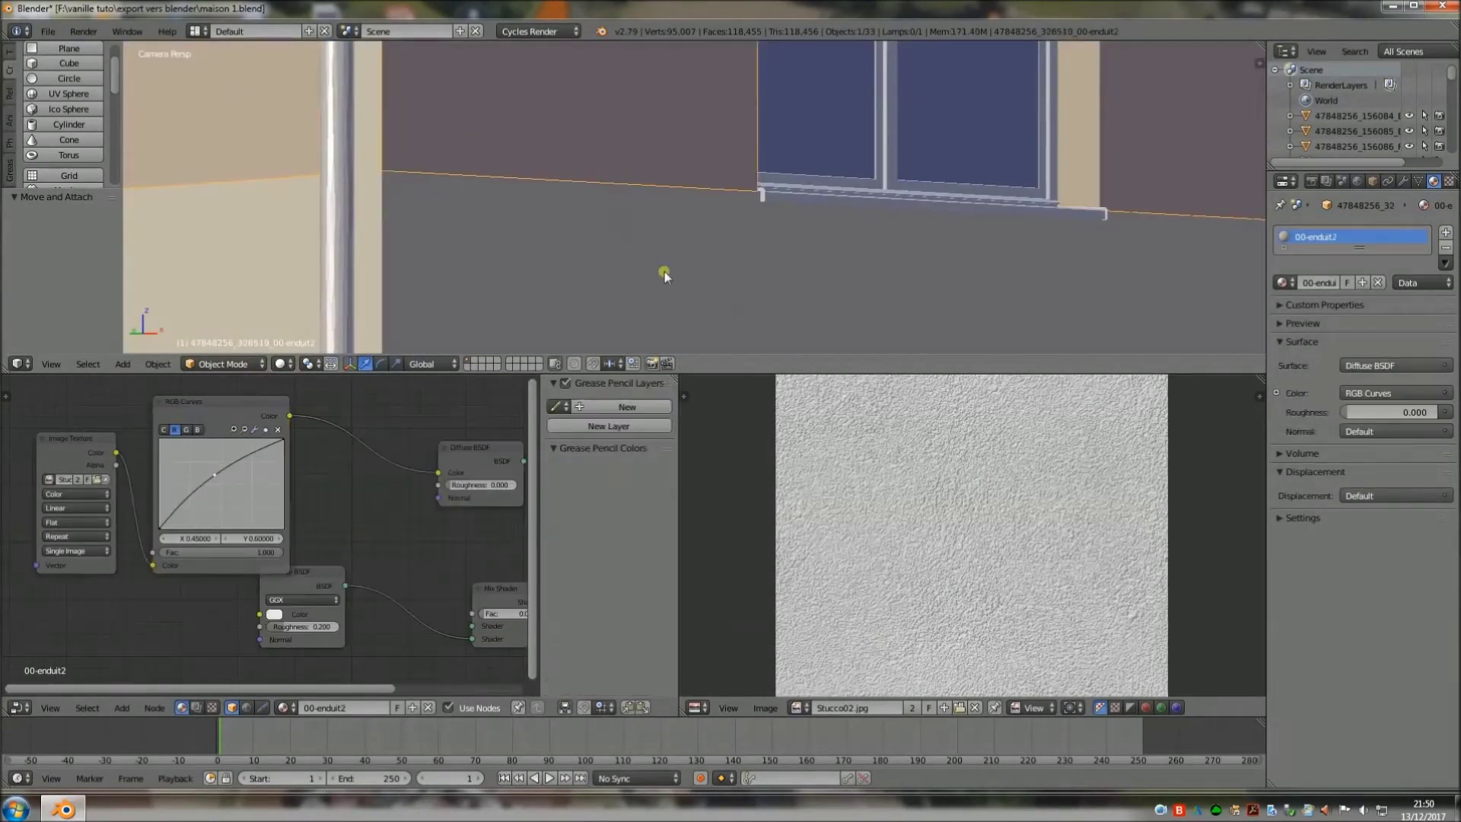
Step: Enter Edit Mode, scale the wall's UV layout up, and preview it in rendered shading
click(223, 363)
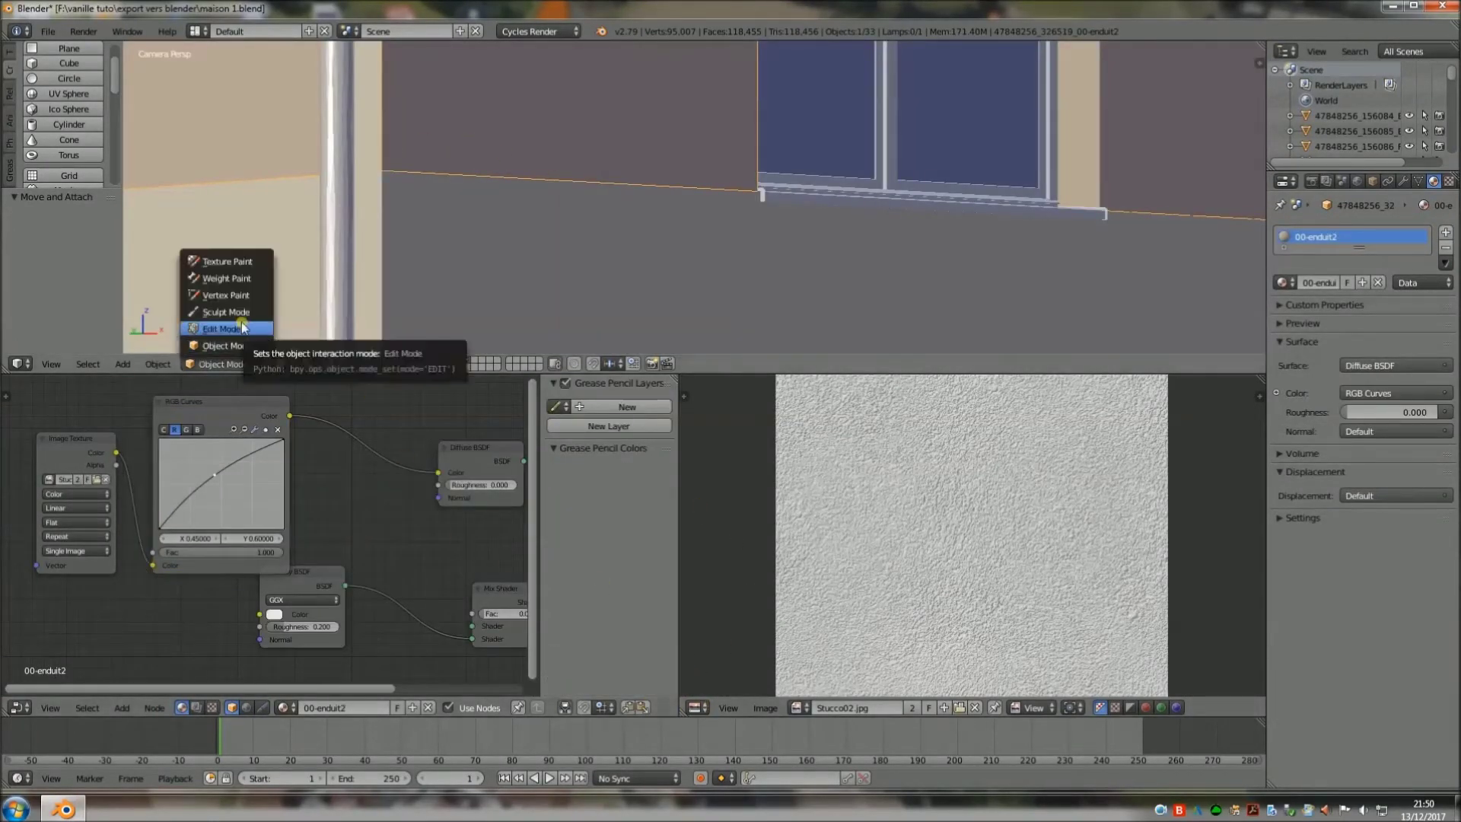
click(228, 325)
scroll(869, 486, down, 4)
scroll(986, 484, down, 2)
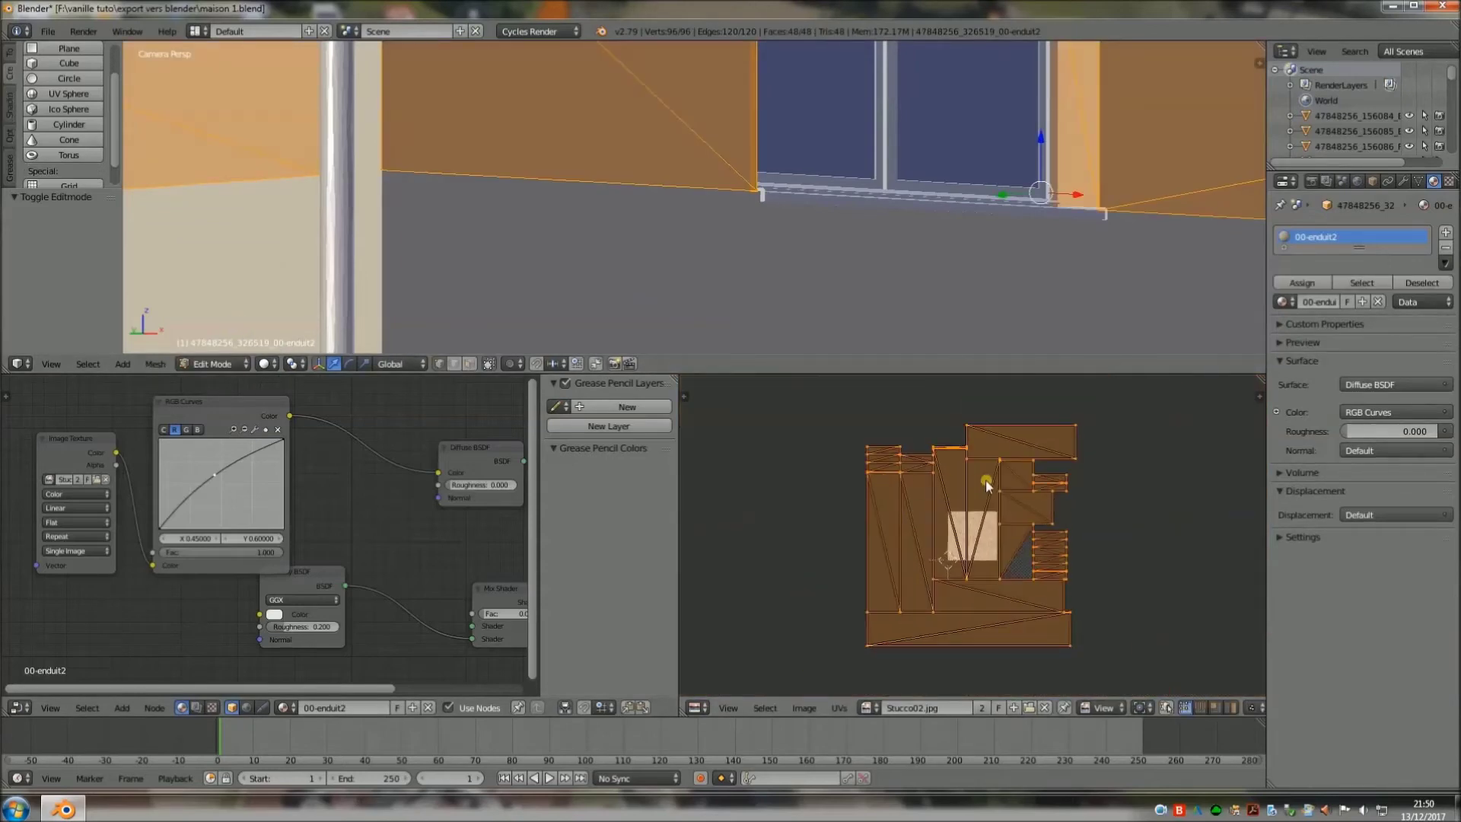
key(s)
click(989, 479)
click(266, 364)
click(289, 261)
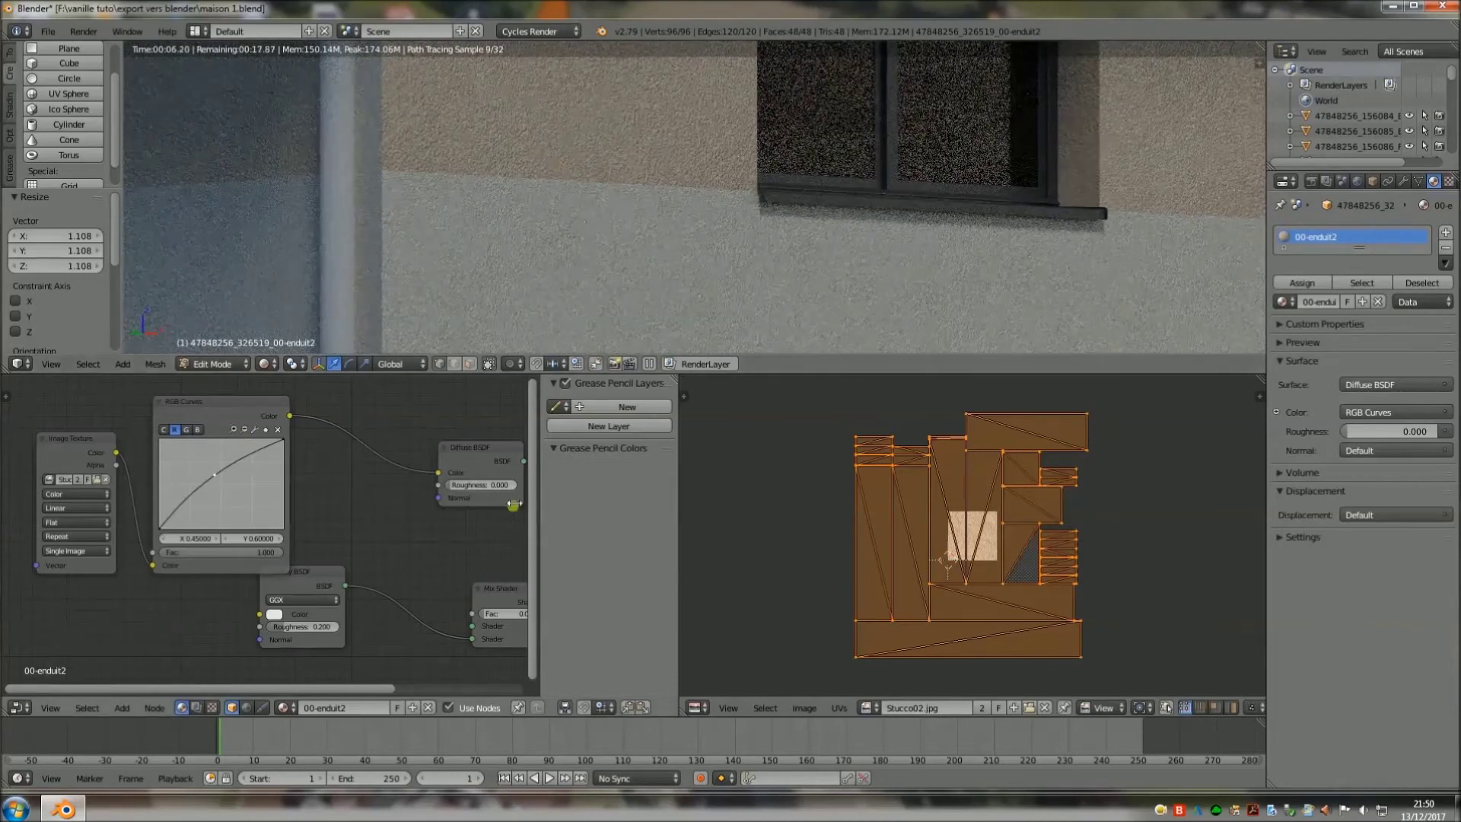
Step: Delete the Mix Shader and Glossy BSDF nodes from the 00-enduit2 material
middle_drag(430, 561, 239, 529)
drag(140, 578, 137, 613)
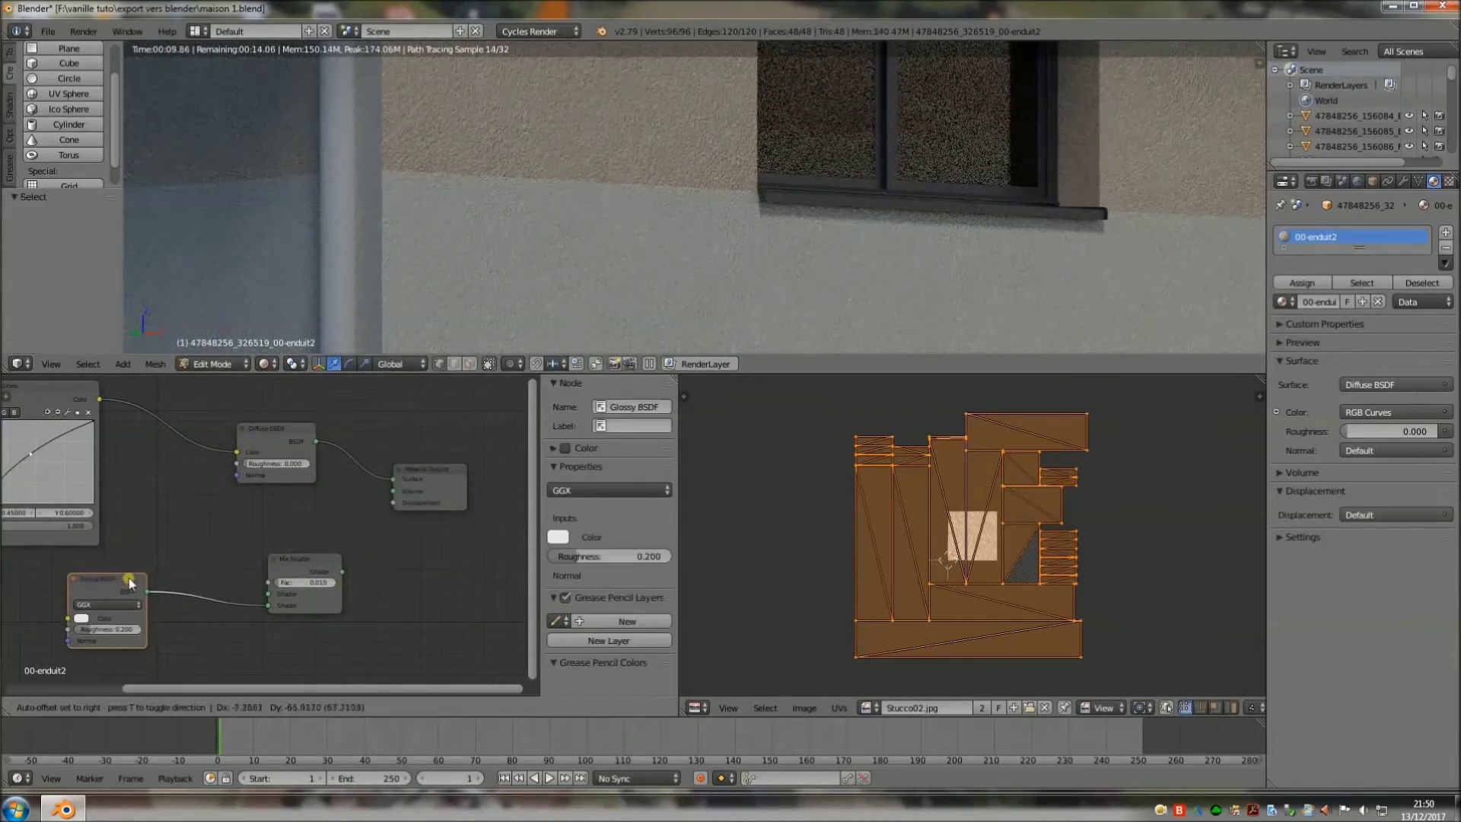
click(313, 559)
key(x)
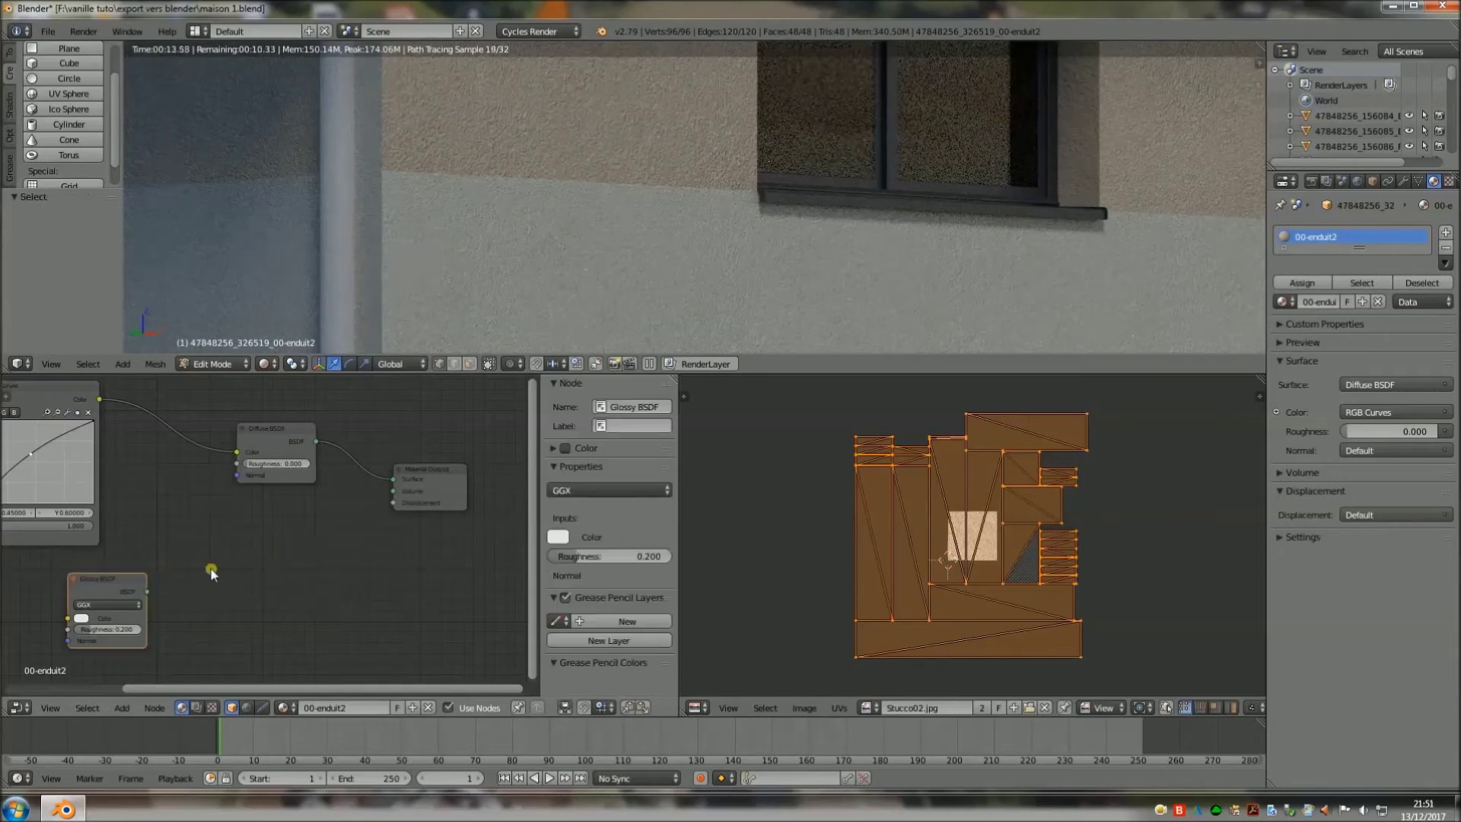
key(x)
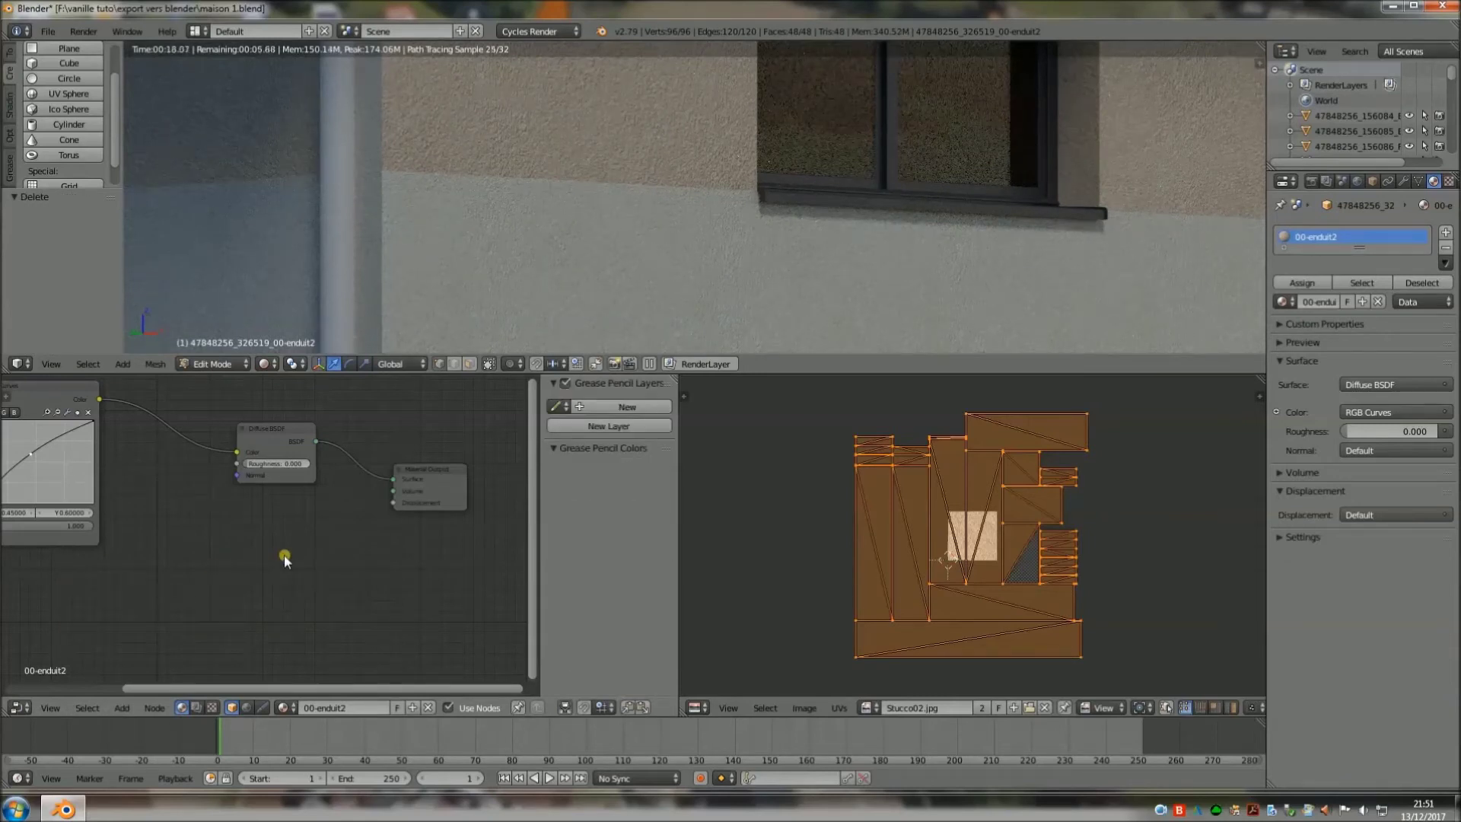
Step: Scale the wall's UV layout up slightly more and return to Object Mode
click(245, 363)
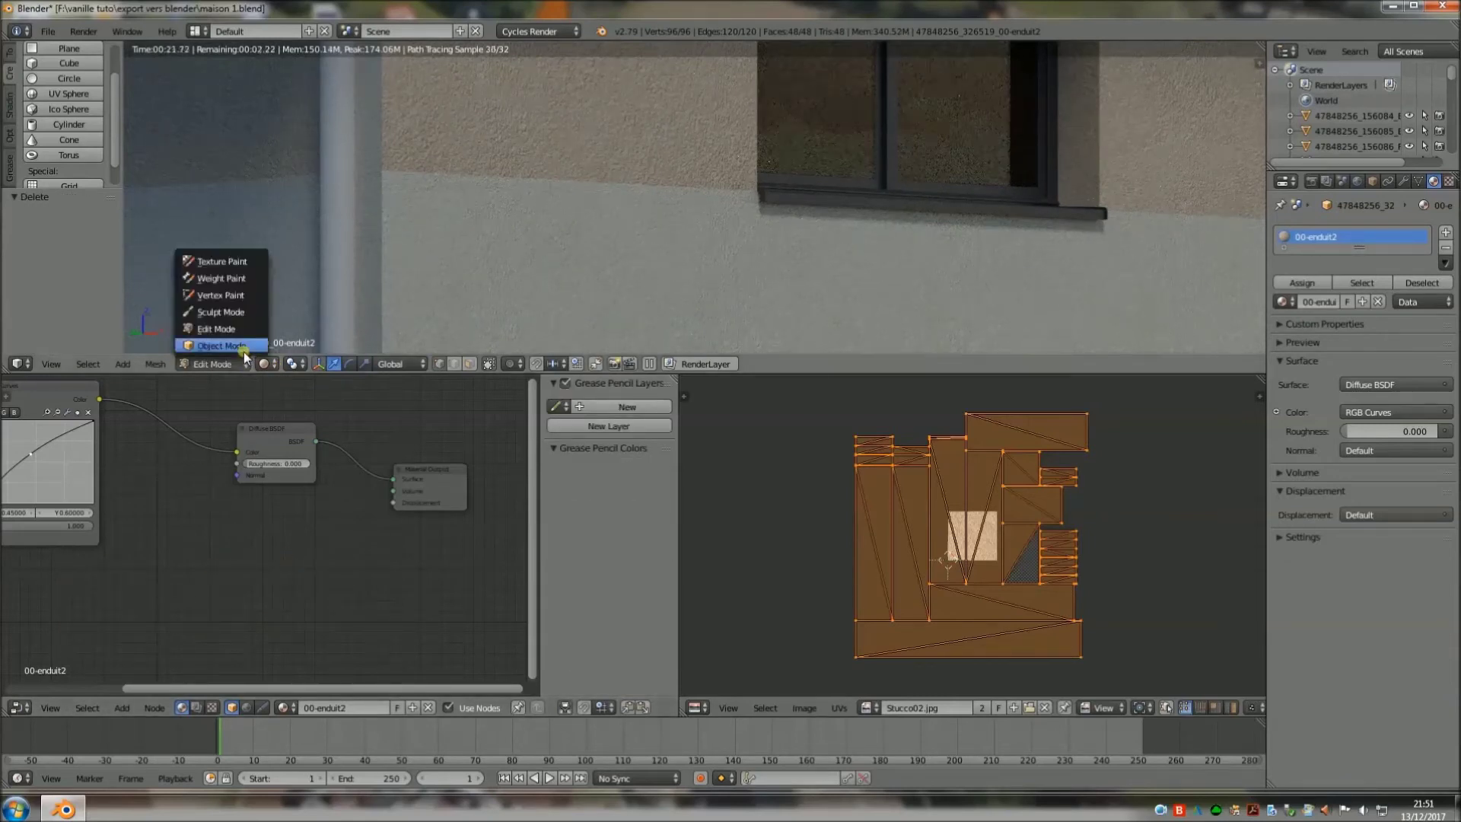
key(s)
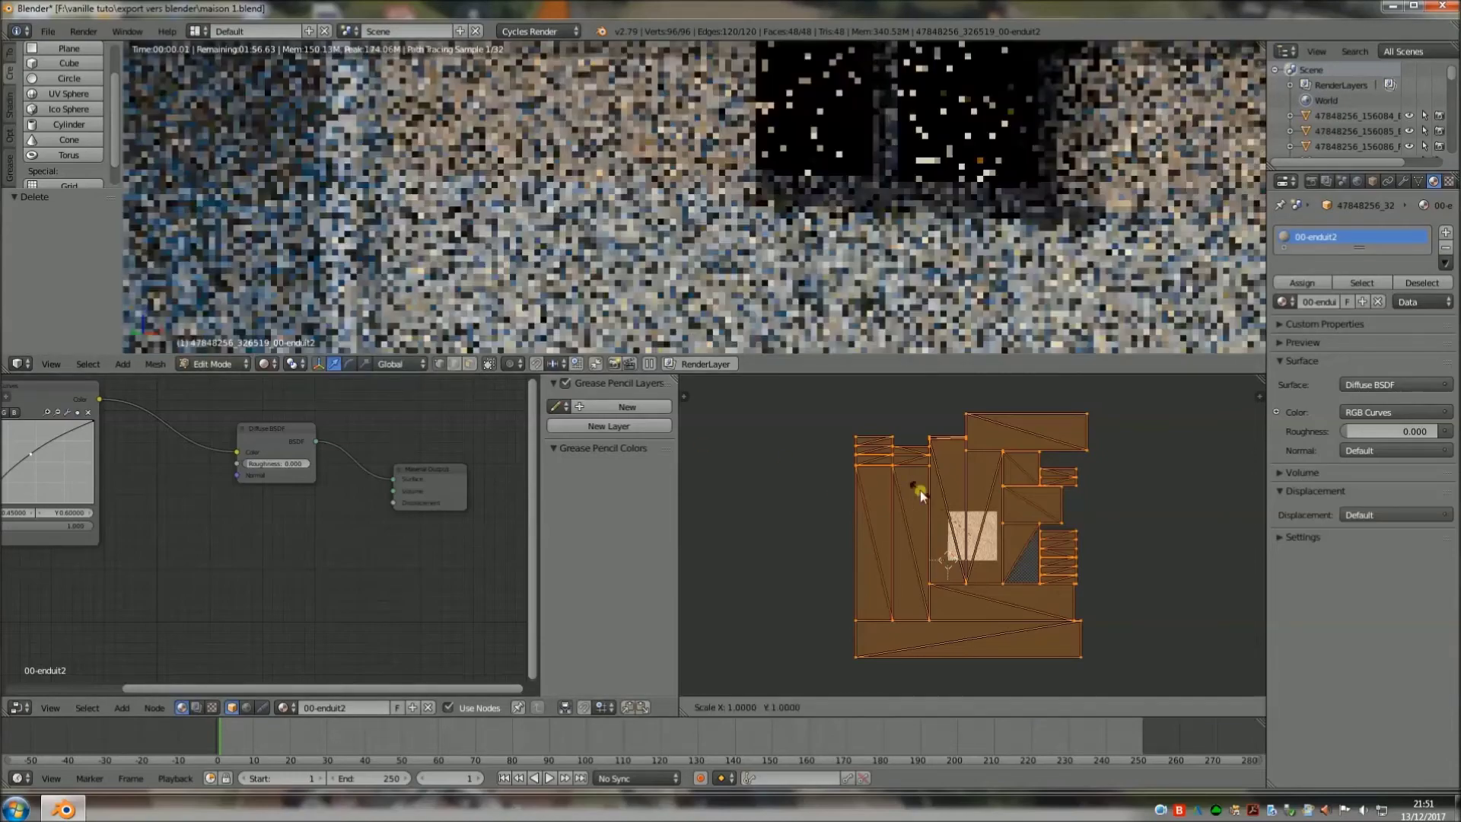
click(915, 486)
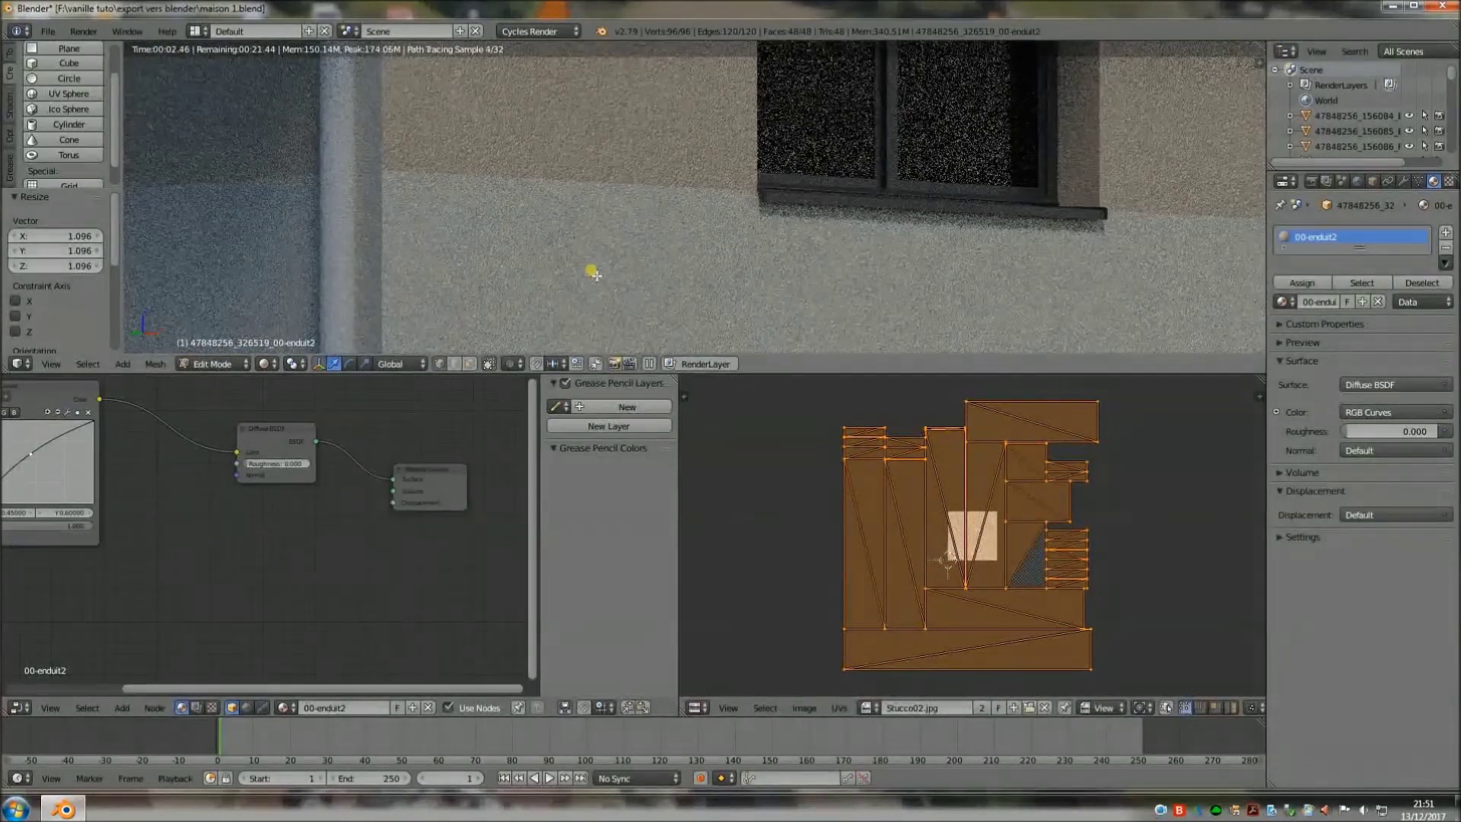
click(267, 363)
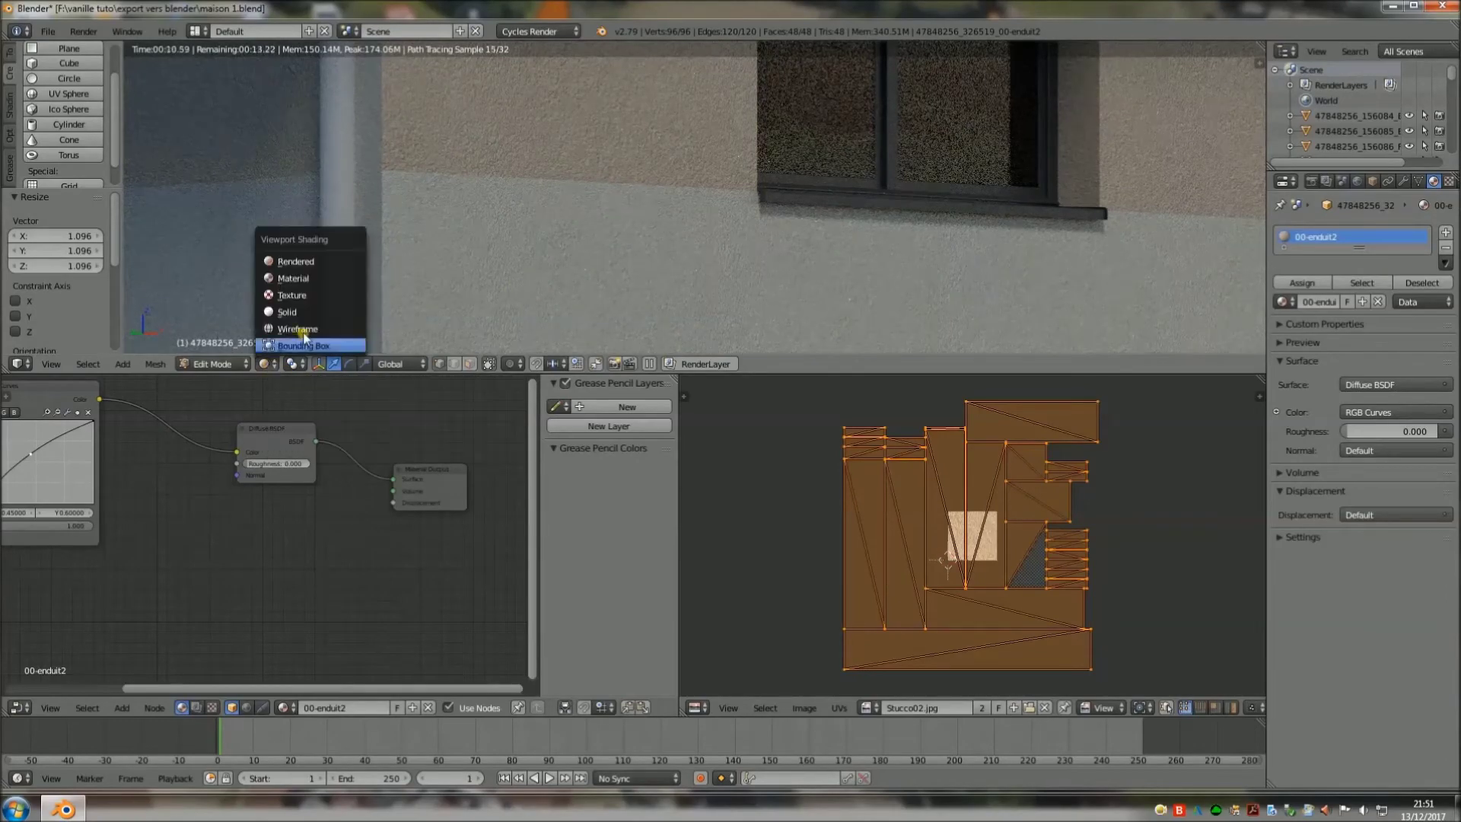
click(228, 348)
scroll(522, 236, down, 3)
scroll(522, 236, down, 5)
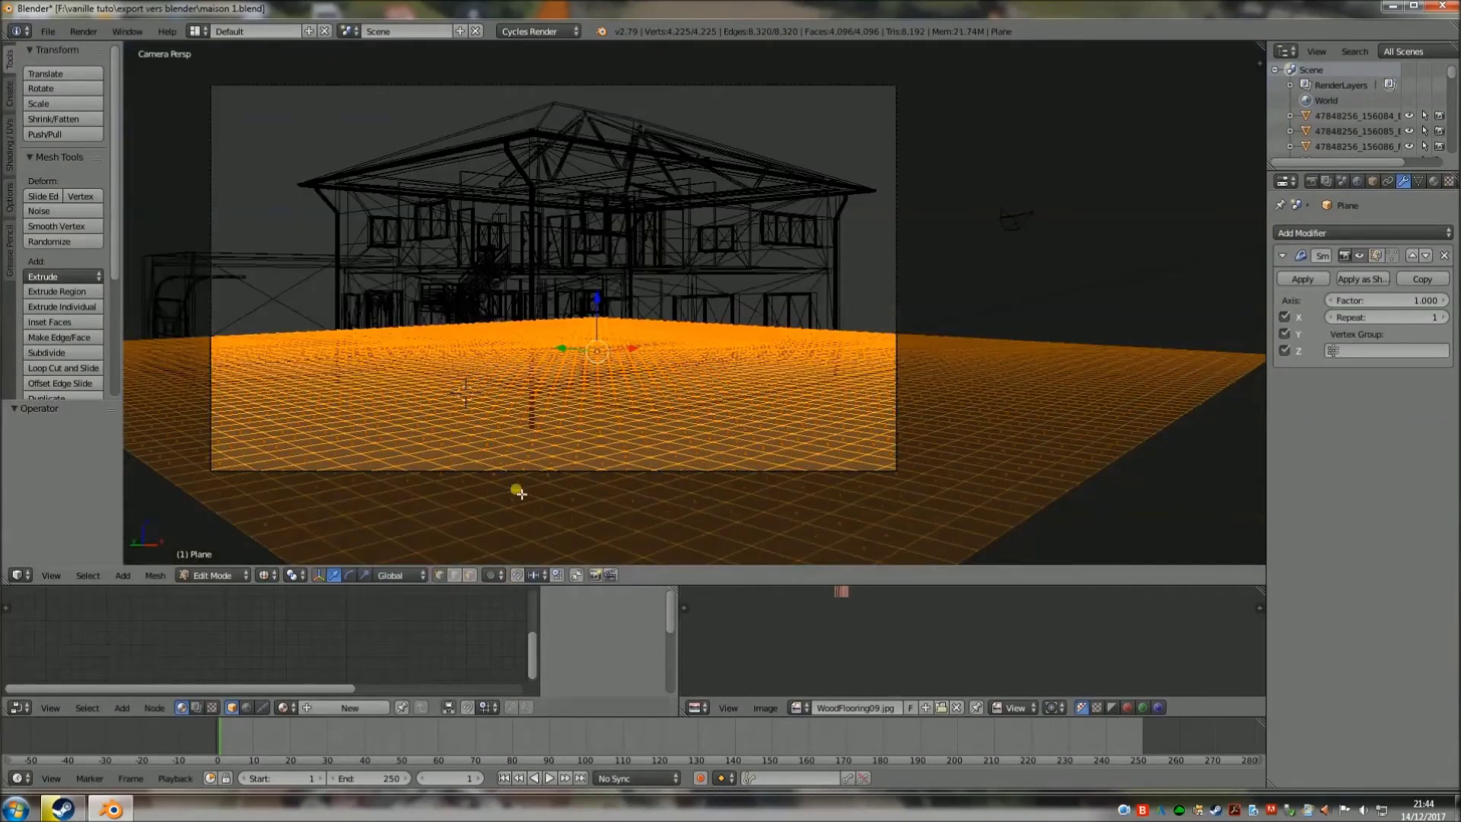
Step: Orbit to a top-down ground view and raise a circle-selected vertex patch slightly
right_click(534, 440)
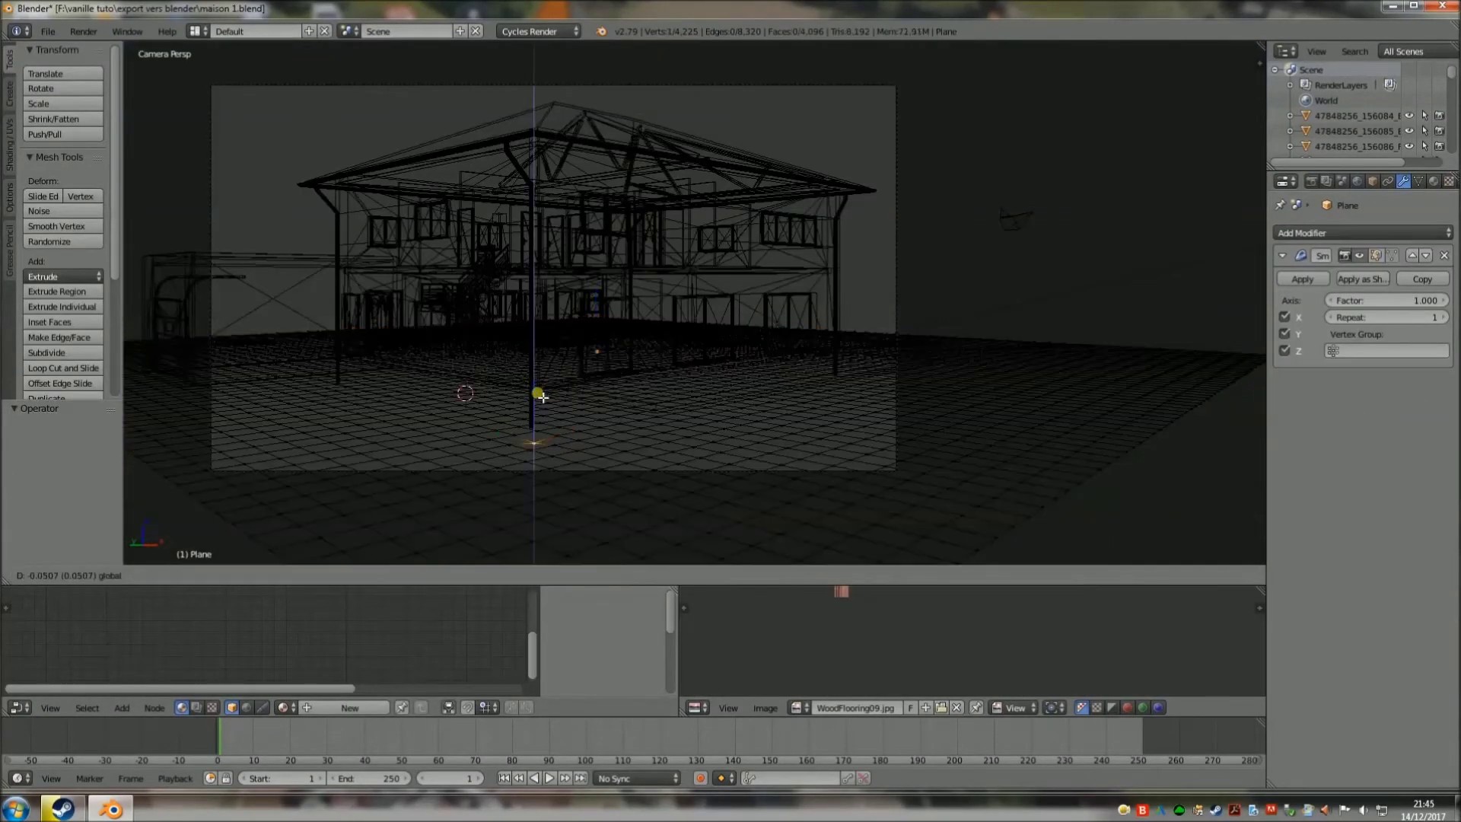
scroll(750, 466, down, 3)
middle_drag(750, 466, 567, 427)
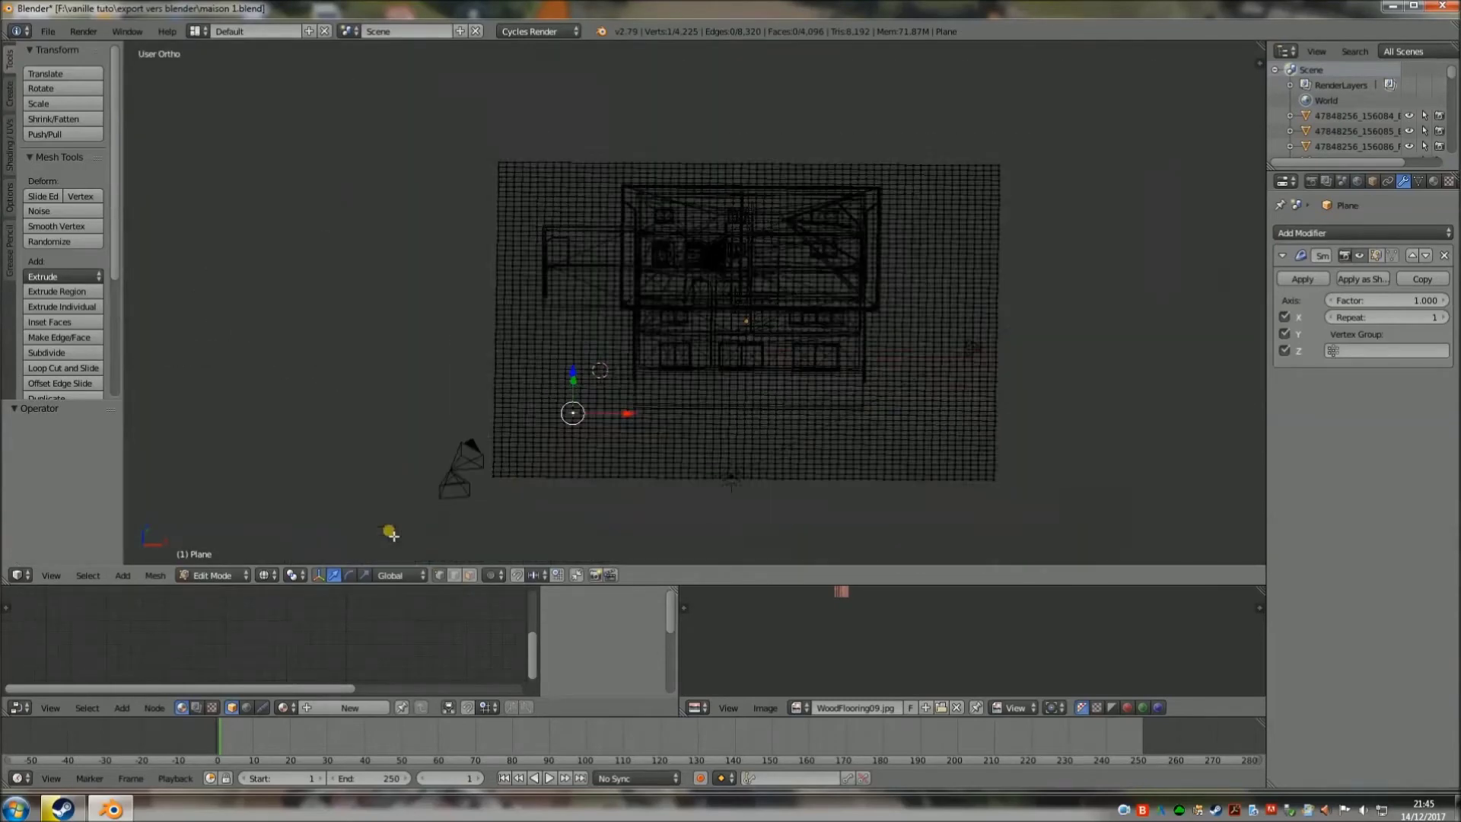
click(546, 430)
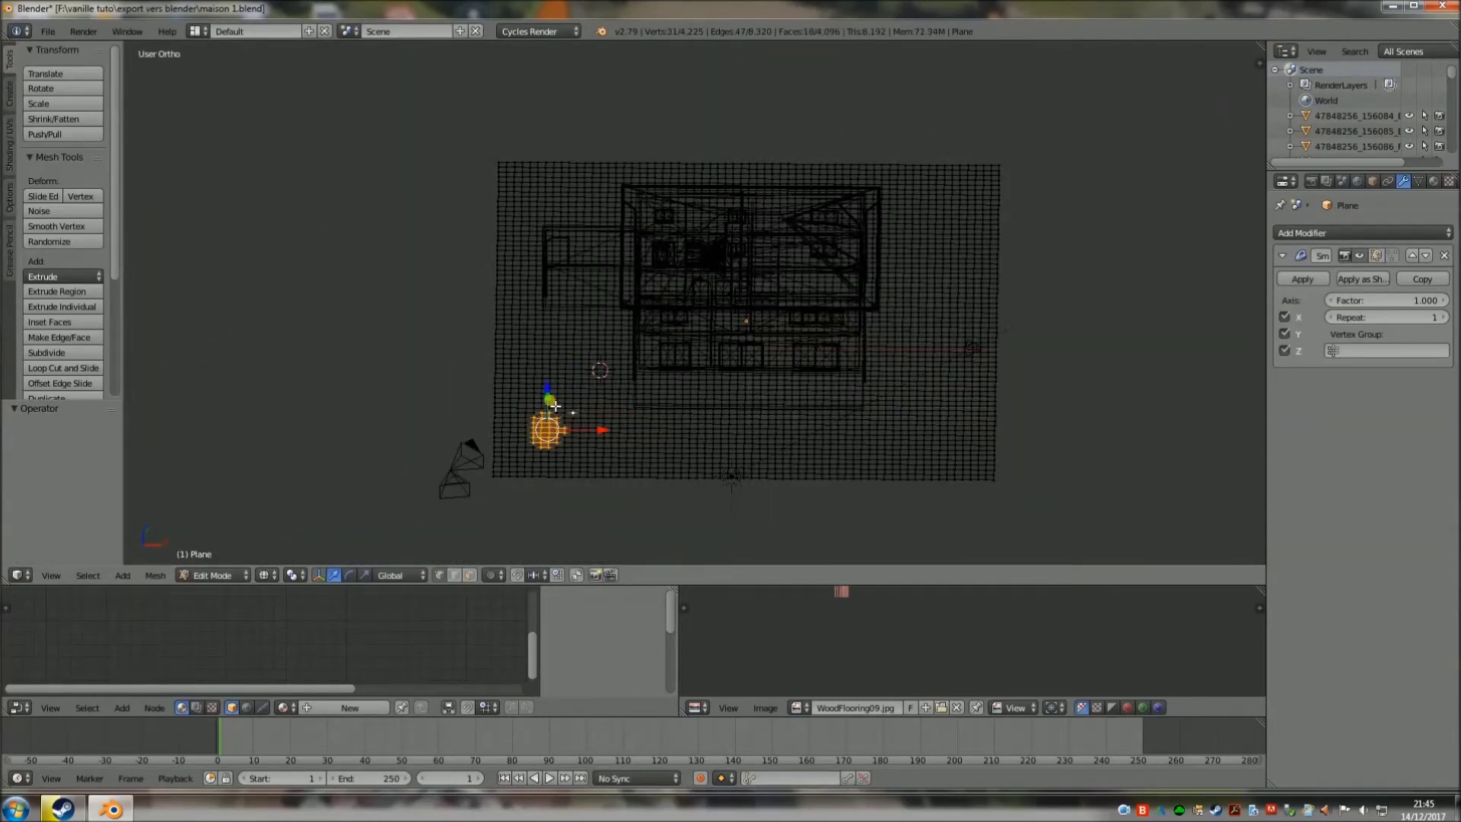
scroll(532, 426, up, 3)
key(a)
click(449, 406)
key(a)
click(546, 399)
drag(549, 359, 551, 364)
Step: Lower another ground patch slightly and raise a third selected vertex patch along Z
key(a)
click(513, 348)
drag(514, 308, 507, 316)
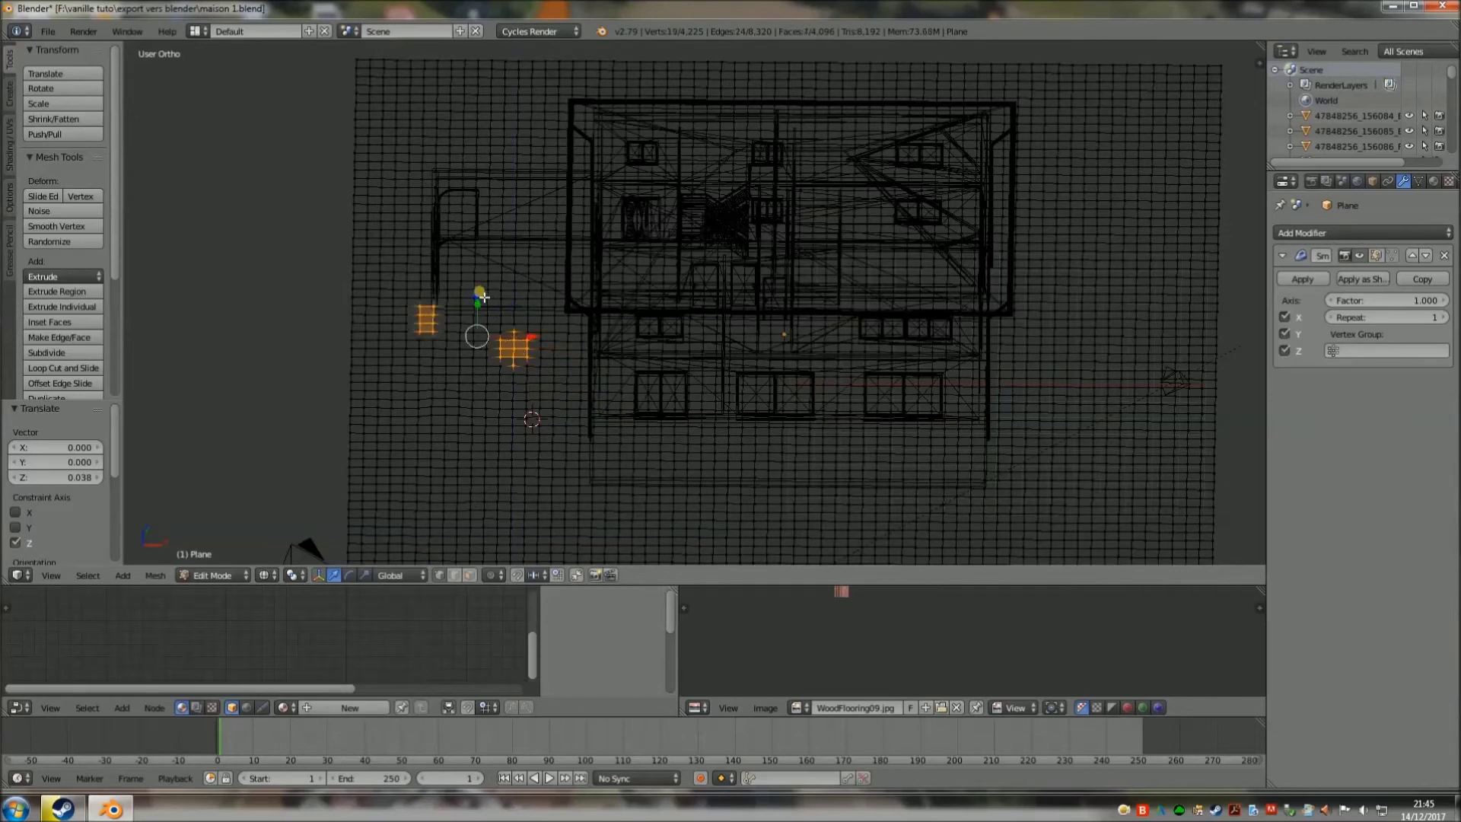
key(a)
right_click(645, 495)
right_click(783, 505)
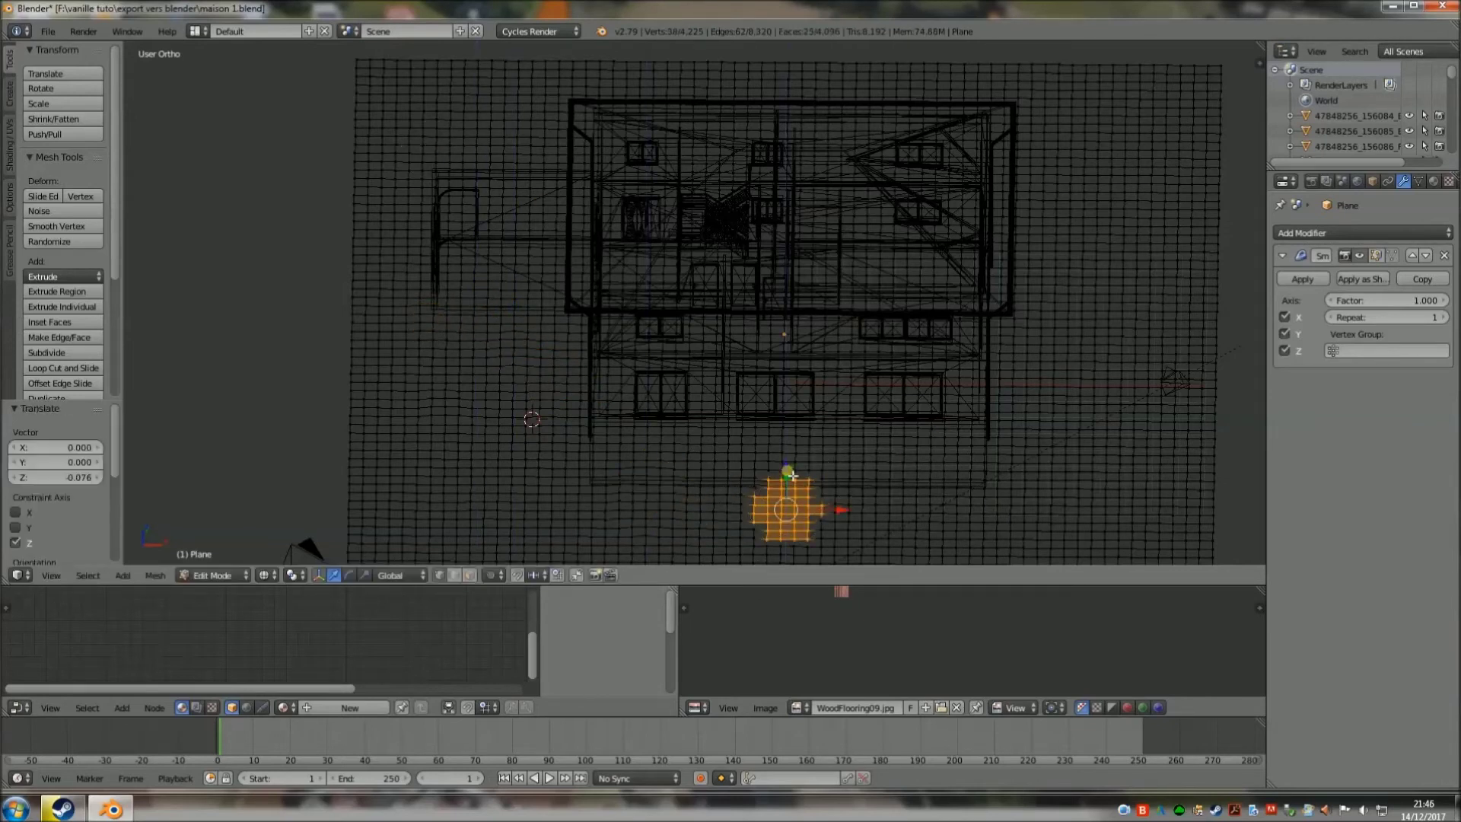
shift+right_click(891, 494)
key(g)
key(z)
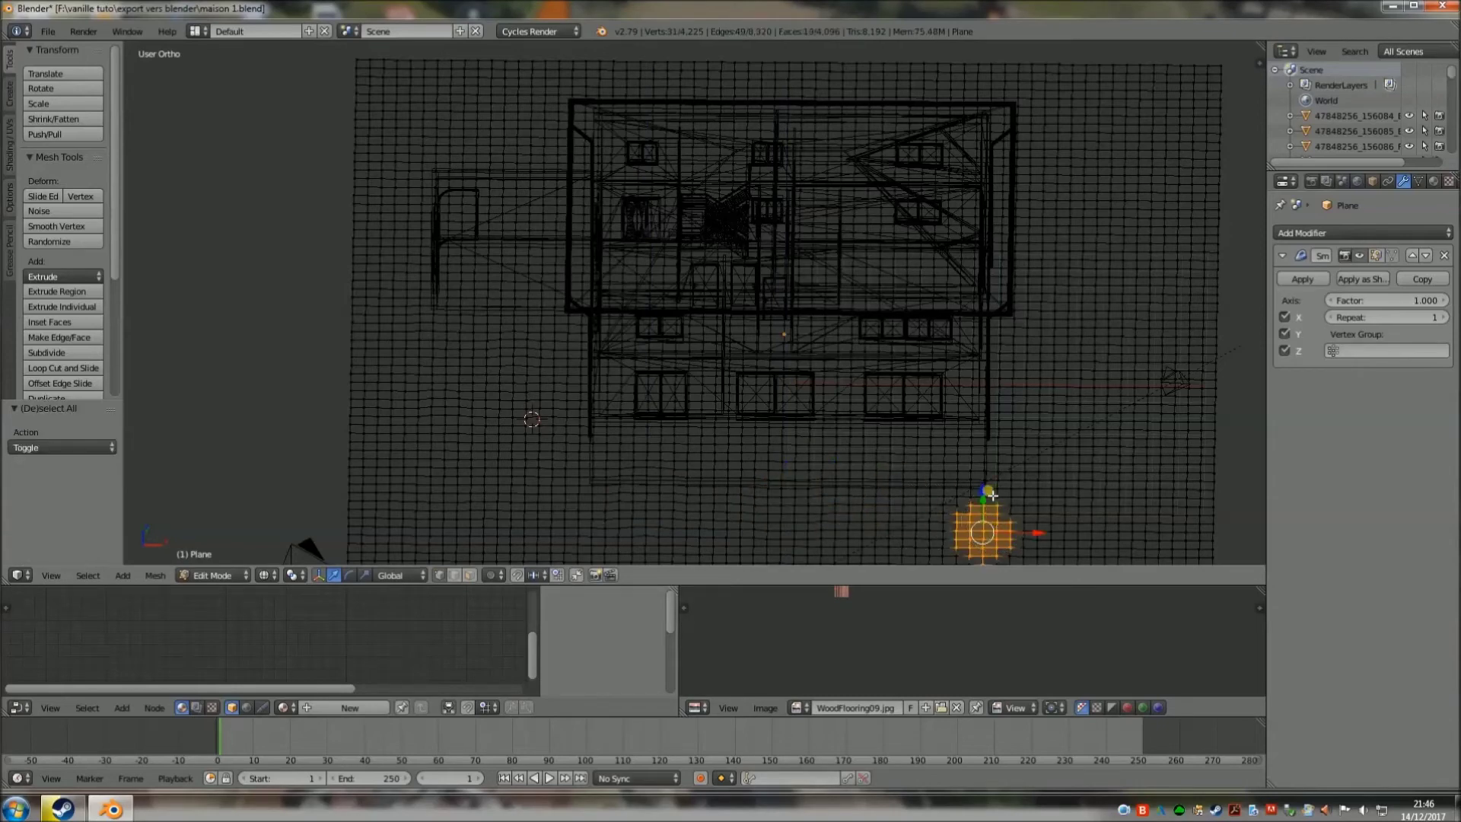
click(978, 522)
Step: Return to the camera view and box-select the stray parts at the top of the pergola mesh
key(KP_0)
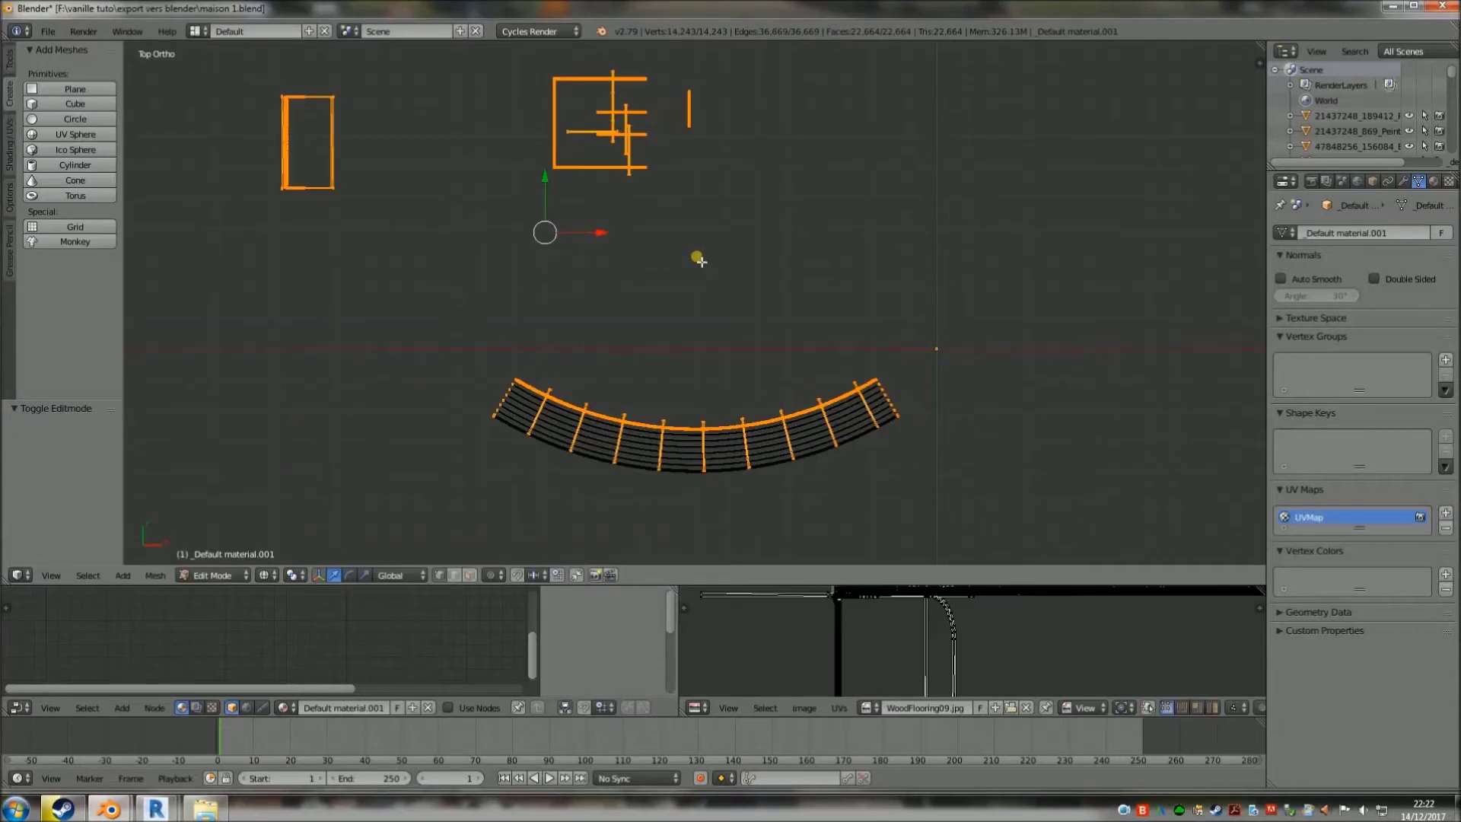
key(a)
drag(803, 282, 207, 55)
Step: Delete the stray pergola vertices and move the pergola to the house's layer
key(x)
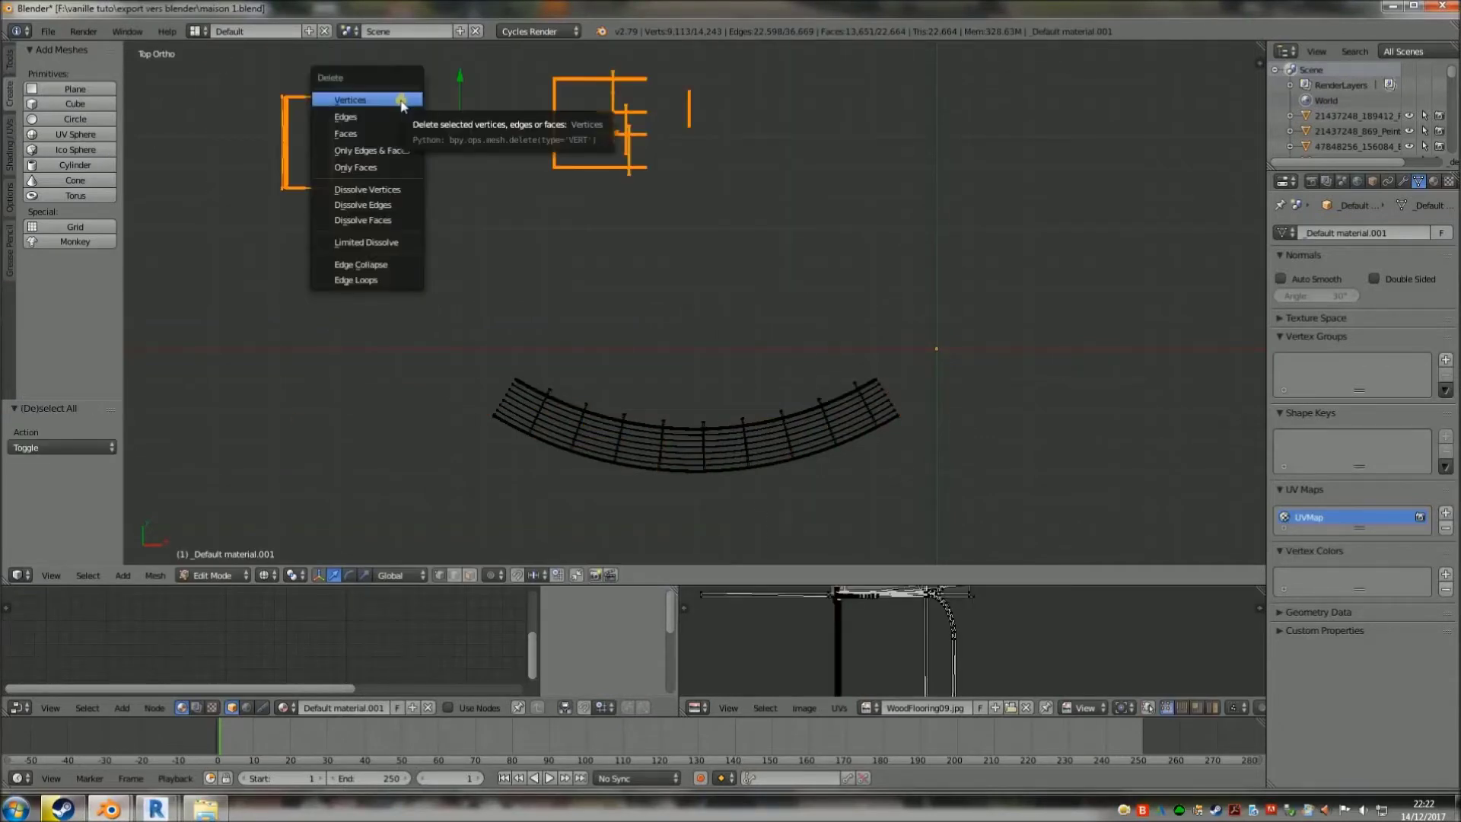
click(403, 99)
click(217, 575)
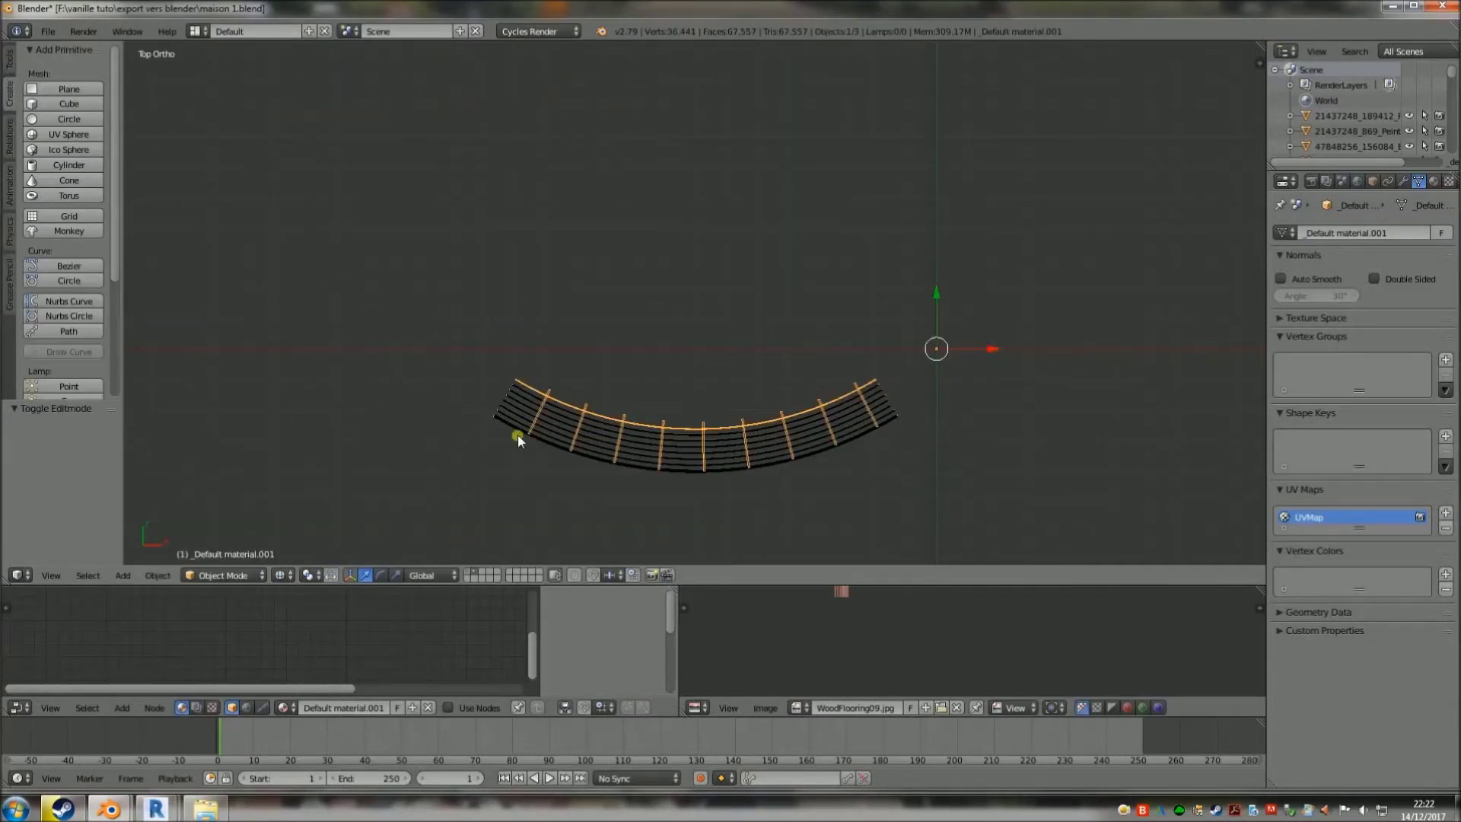
key(a)
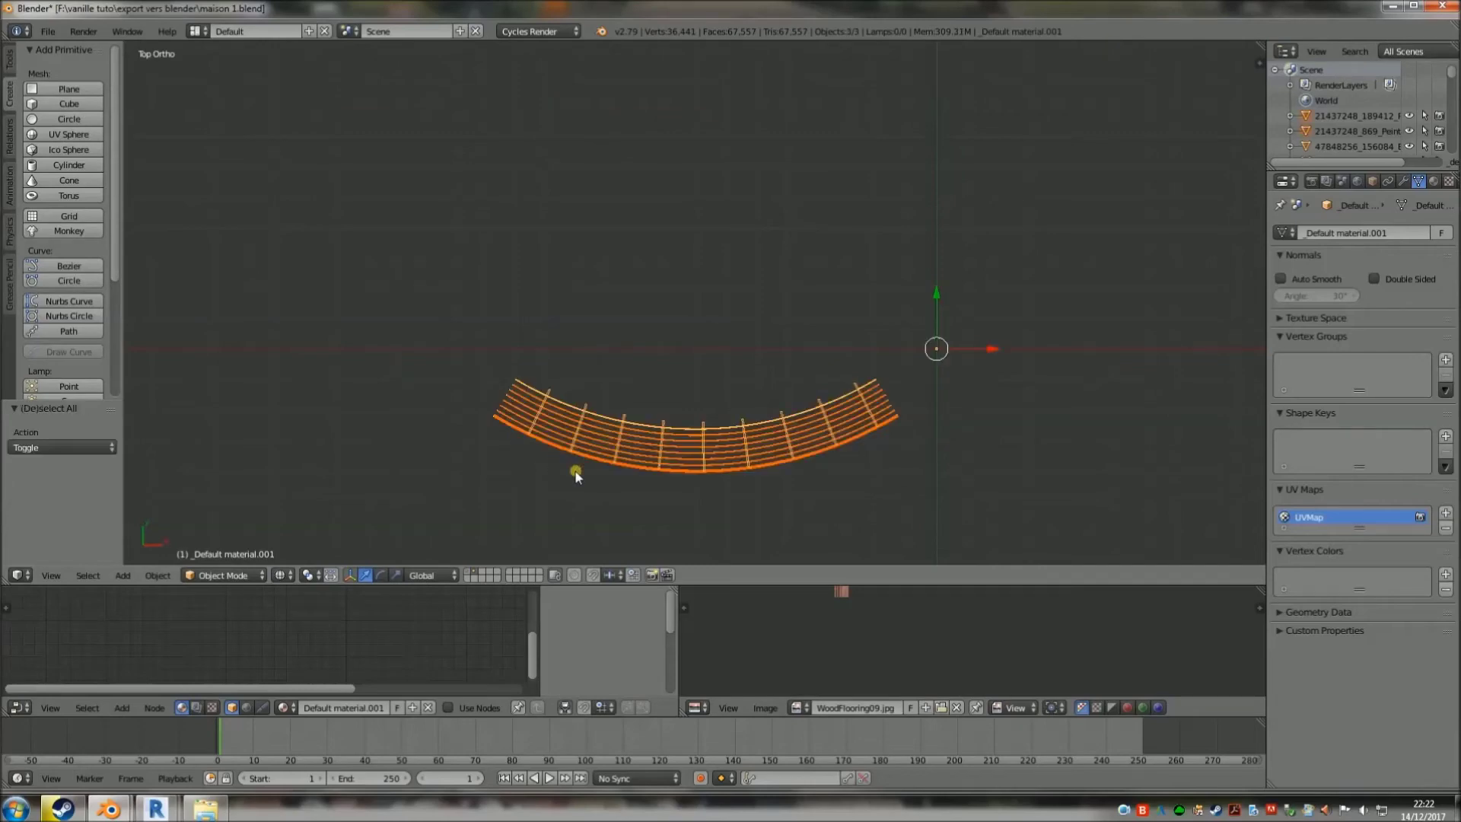
key(m)
click(706, 503)
Step: Show all layers and preview the scene camera view in rendered shading
key(grave)
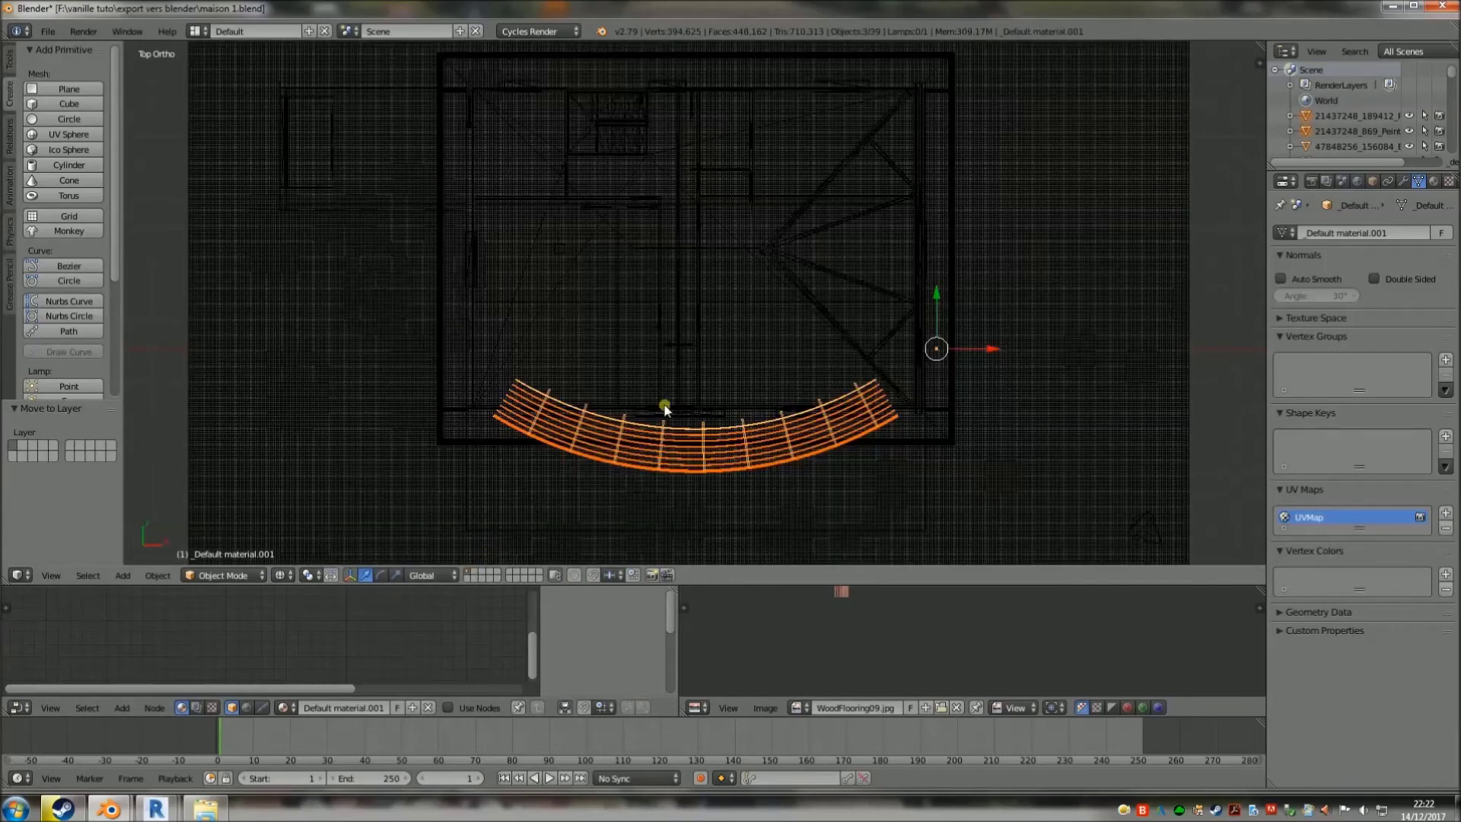
key(KP_0)
click(286, 575)
click(329, 475)
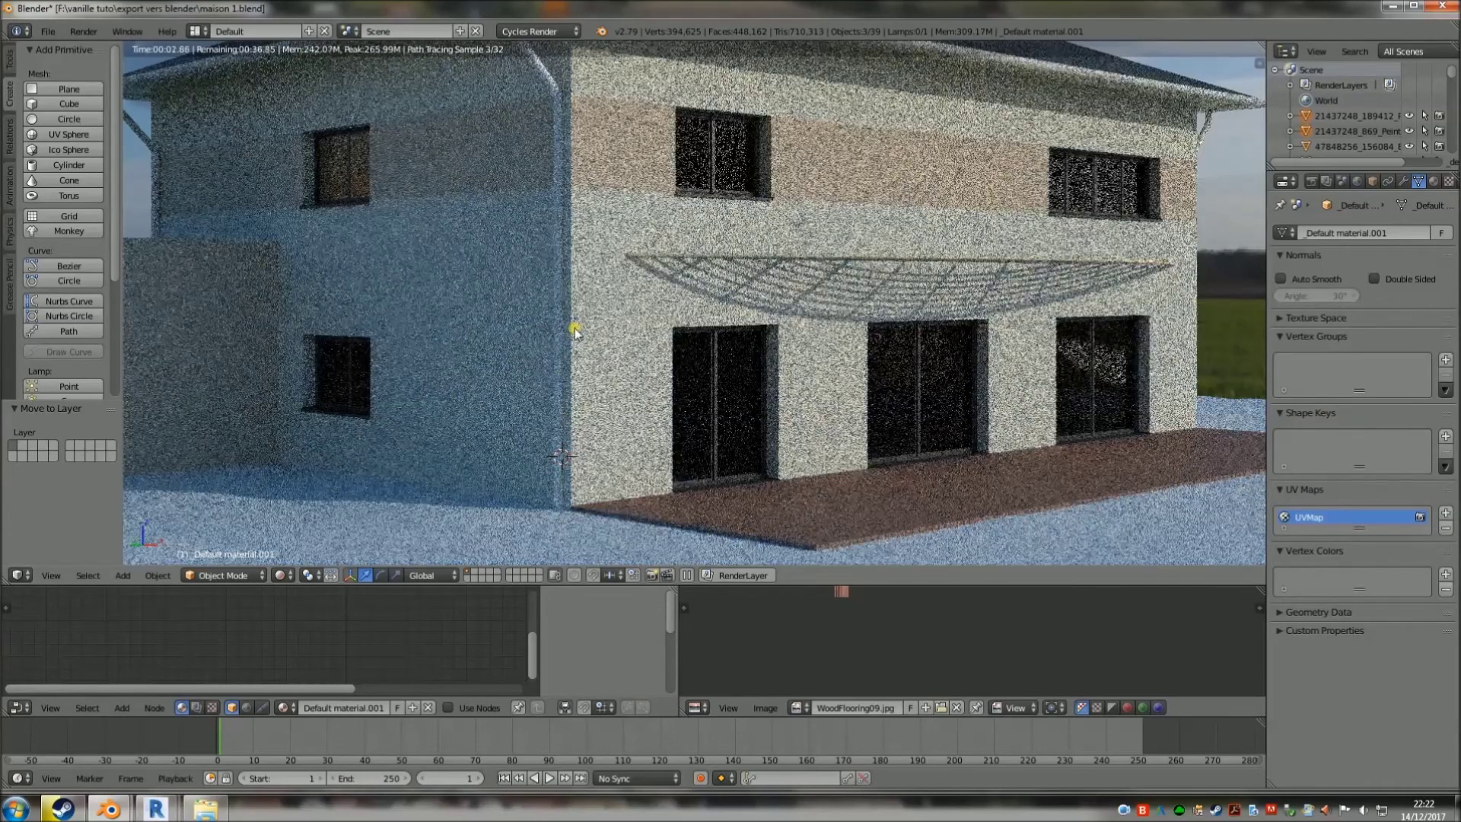
scroll(575, 328, down, 1)
scroll(574, 329, down, 2)
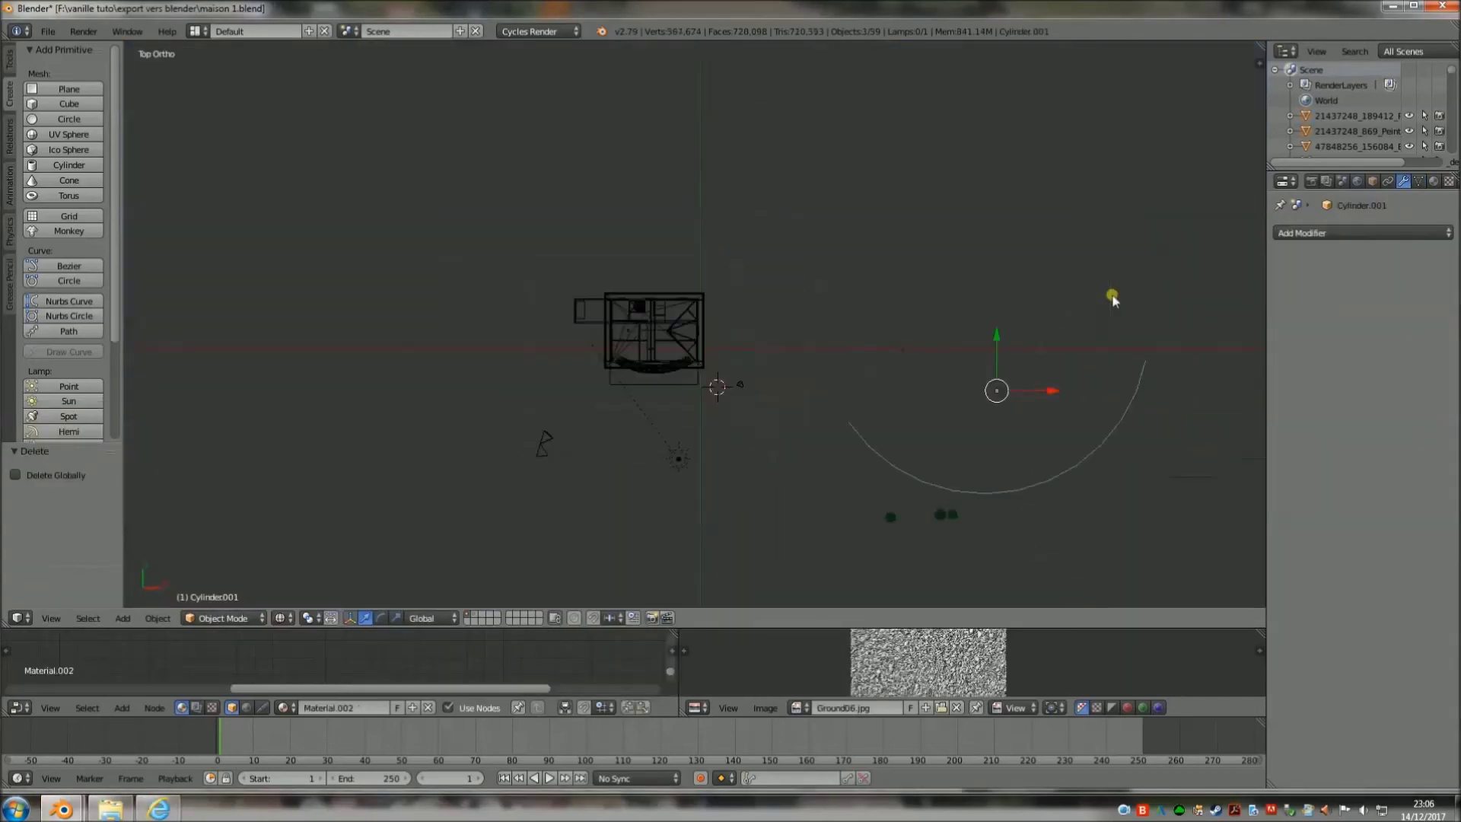
Step: Duplicate the curved backdrop cylinder and rotate the copy around the house
click(883, 304)
key(shift+d)
key(r)
click(659, 124)
key(r)
click(769, 271)
Step: Move the backdrop copy behind the house and check it in a rendered camera view
key(KP_0)
key(KP_0)
key(g)
click(869, 221)
key(KP_0)
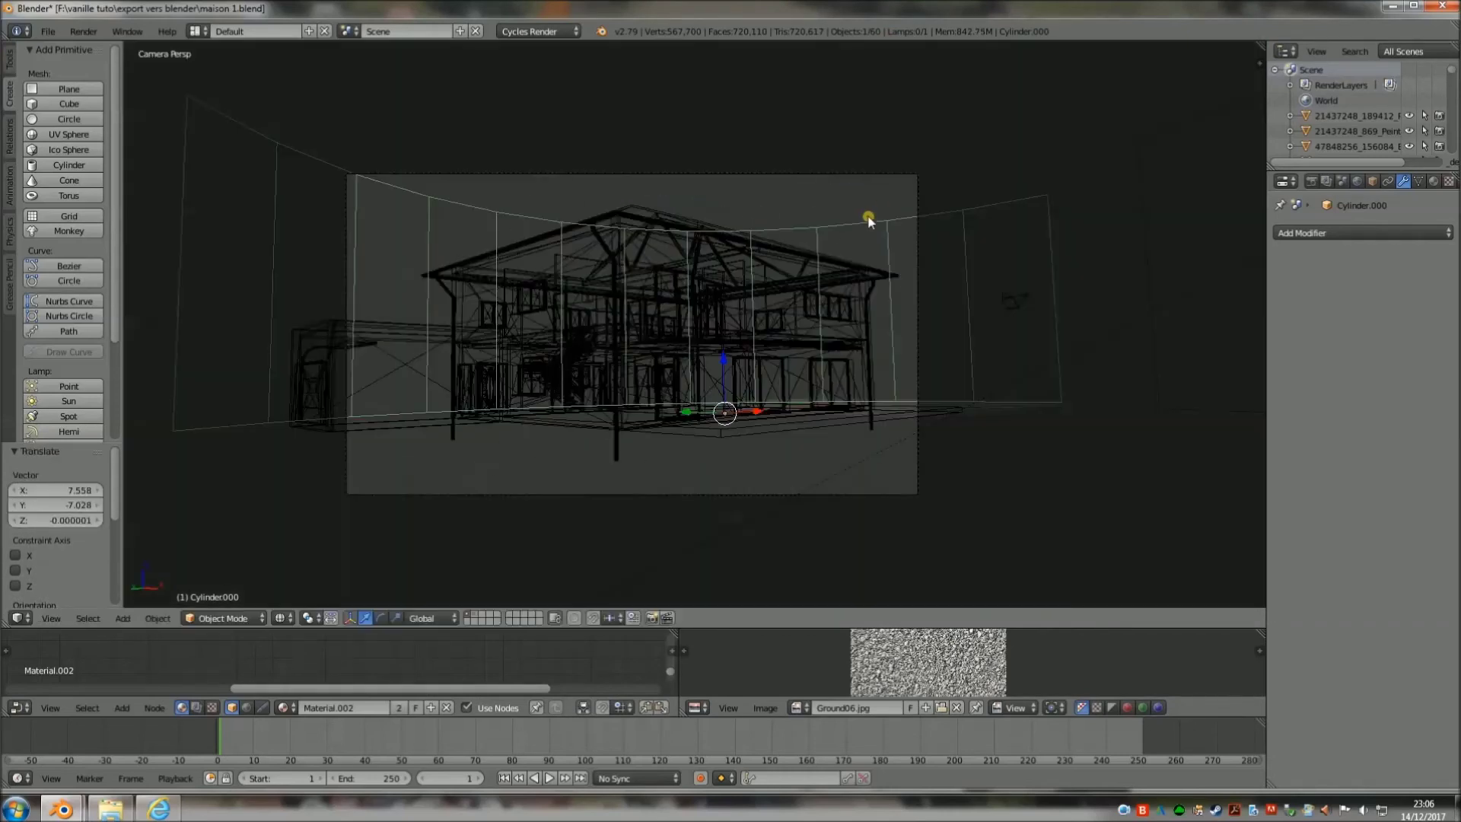
click(283, 618)
click(305, 594)
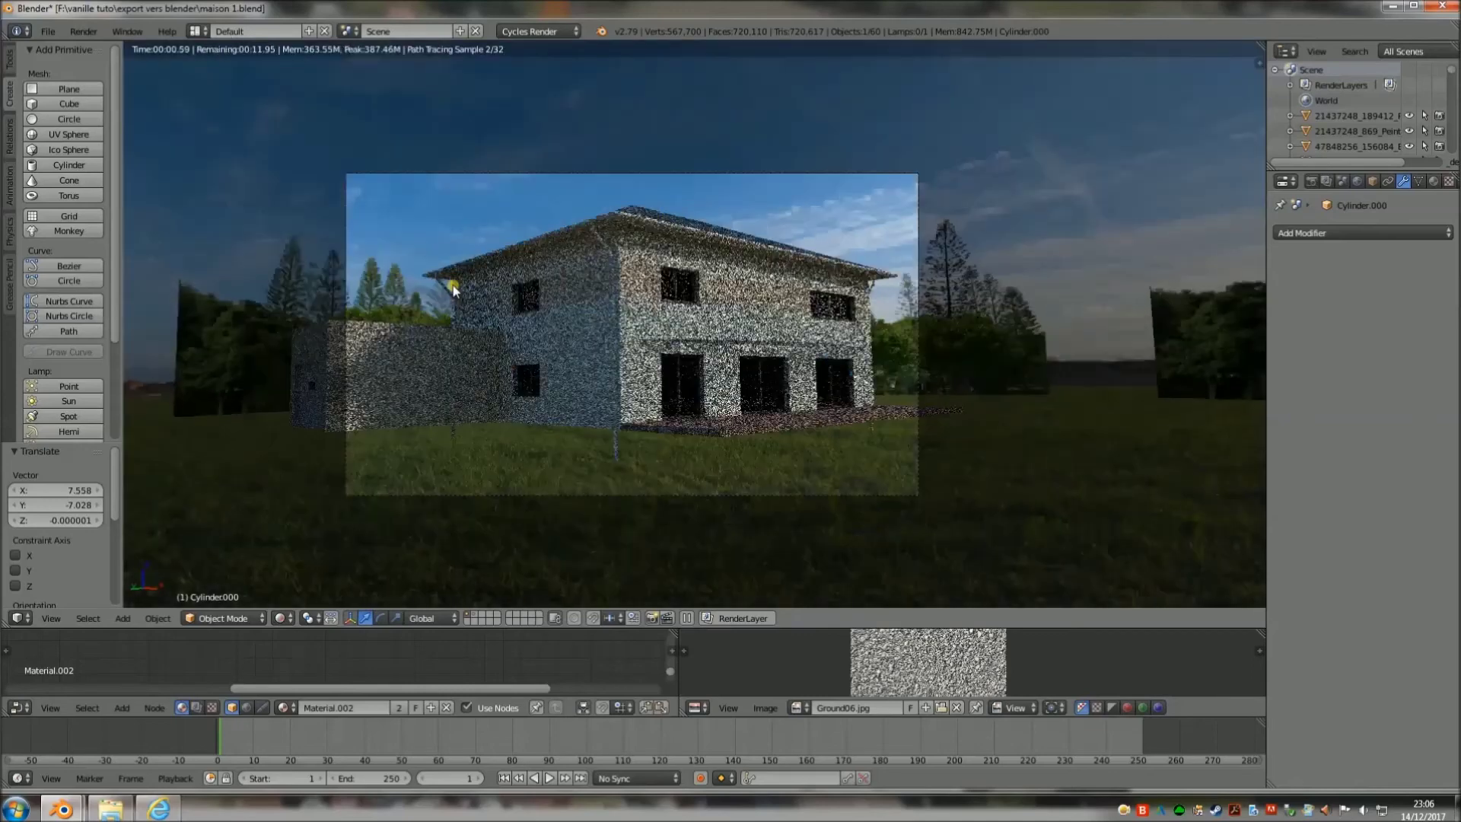
click(284, 618)
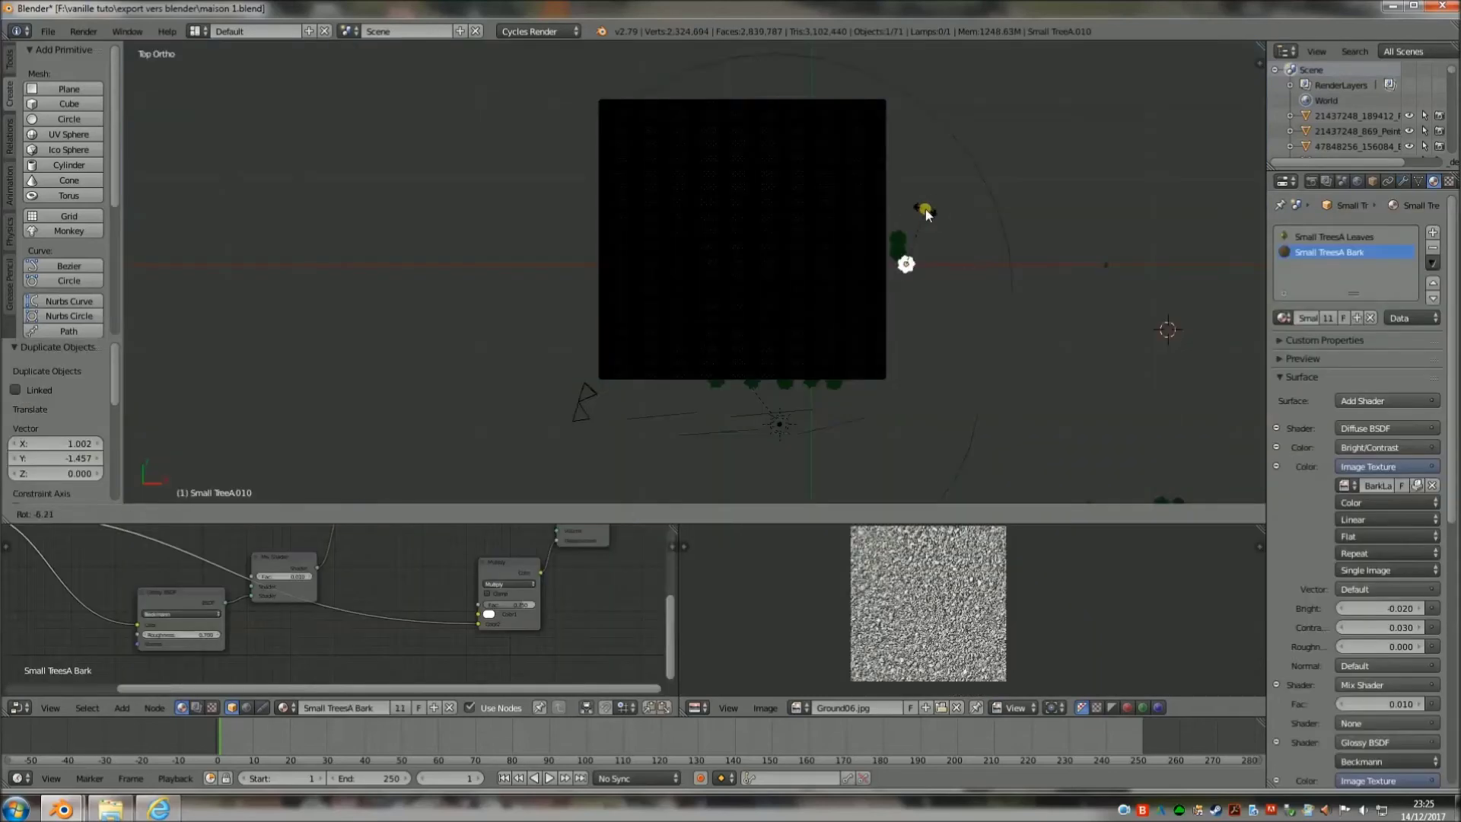
Step: Turn the tree copy and shift it along Y, checking it in a rendered camera view
key(r)
click(896, 225)
key(KP_0)
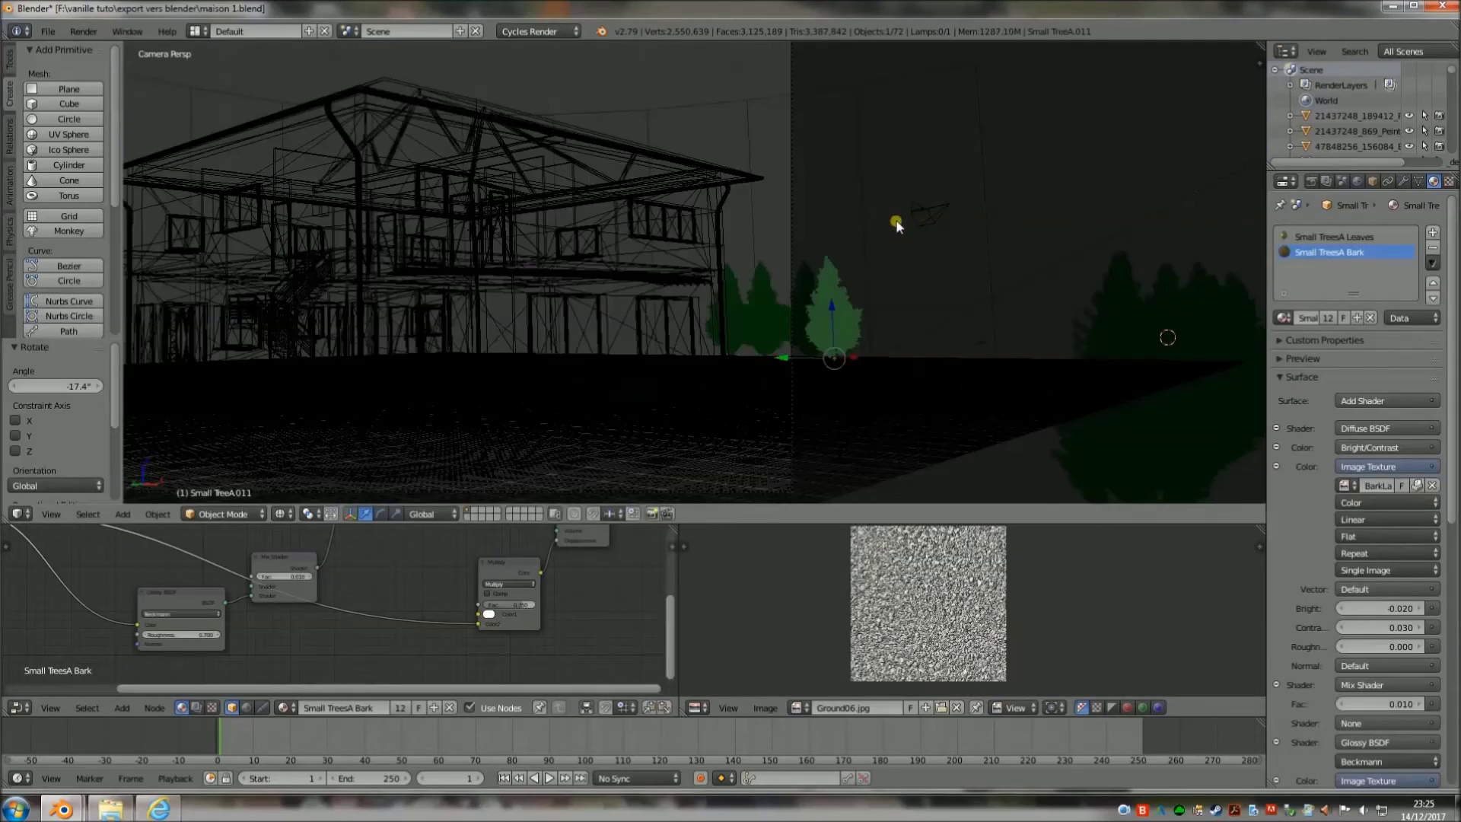
key(g)
key(y)
click(727, 366)
click(283, 513)
click(327, 414)
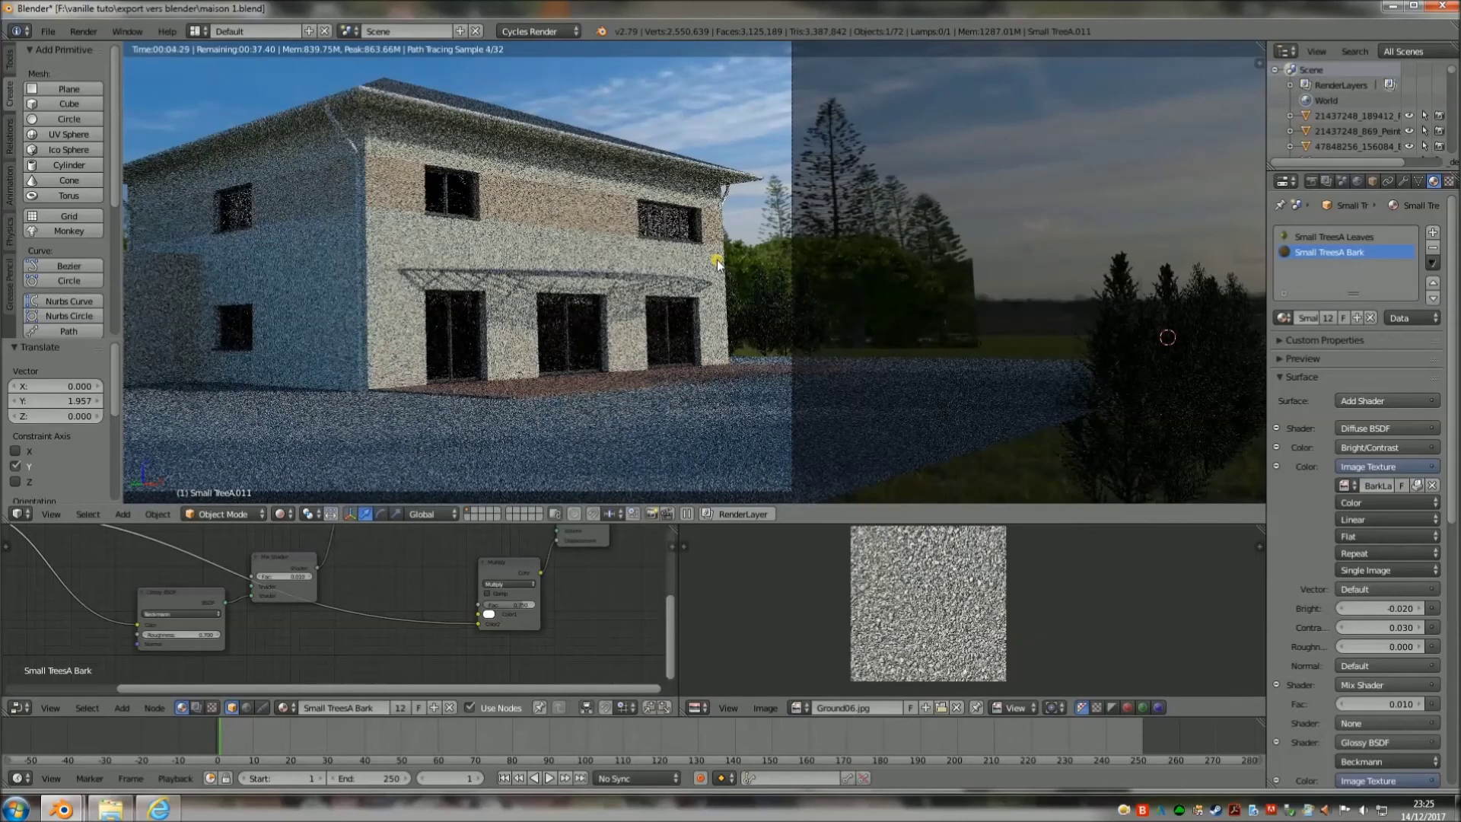
click(283, 513)
click(304, 426)
Step: Duplicate the small tree again and slide the new copy along Y beside the house
key(KP_7)
key(shift+d)
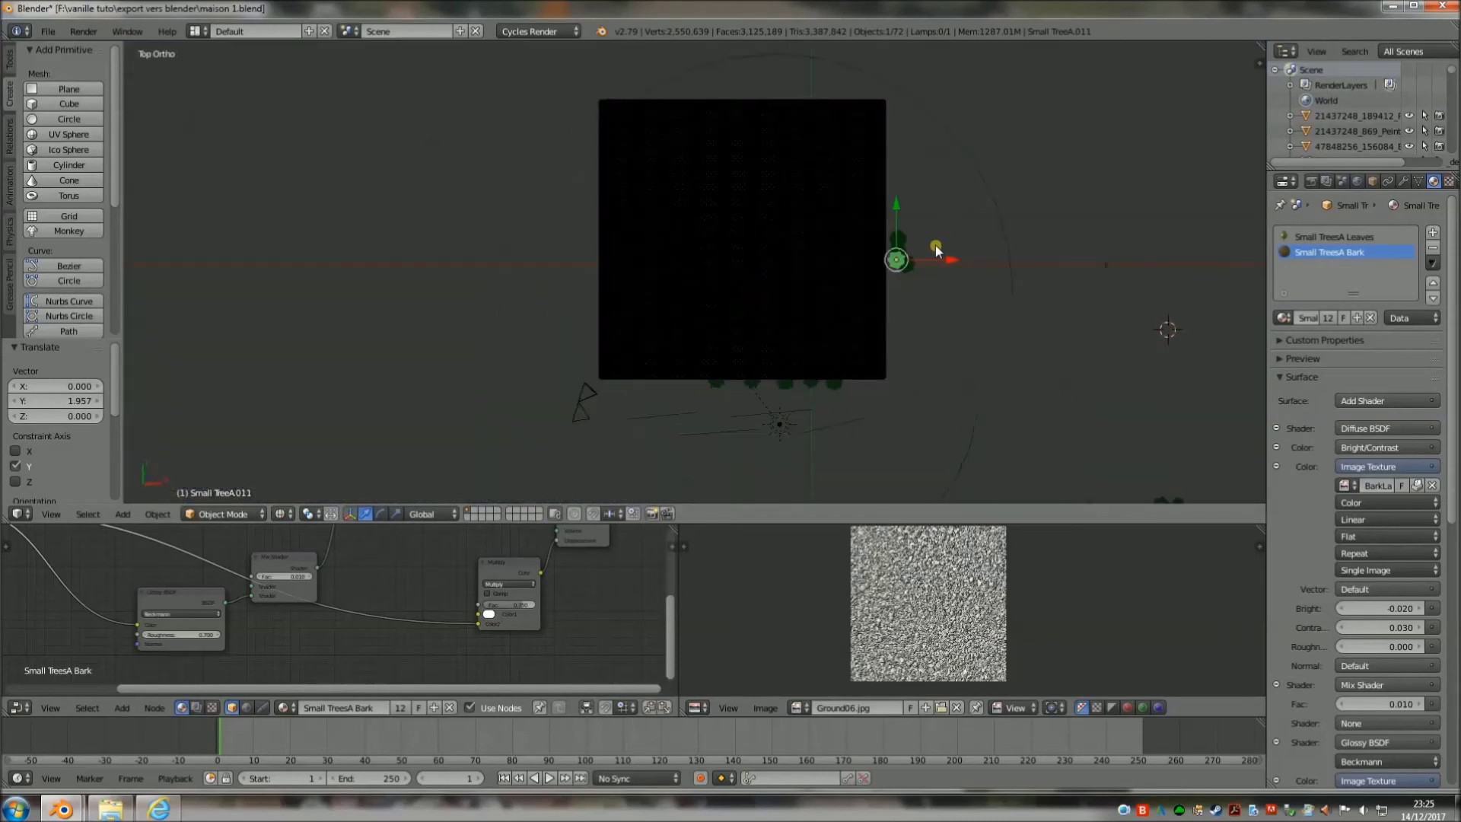
click(989, 200)
key(KP_0)
key(g)
key(y)
click(706, 362)
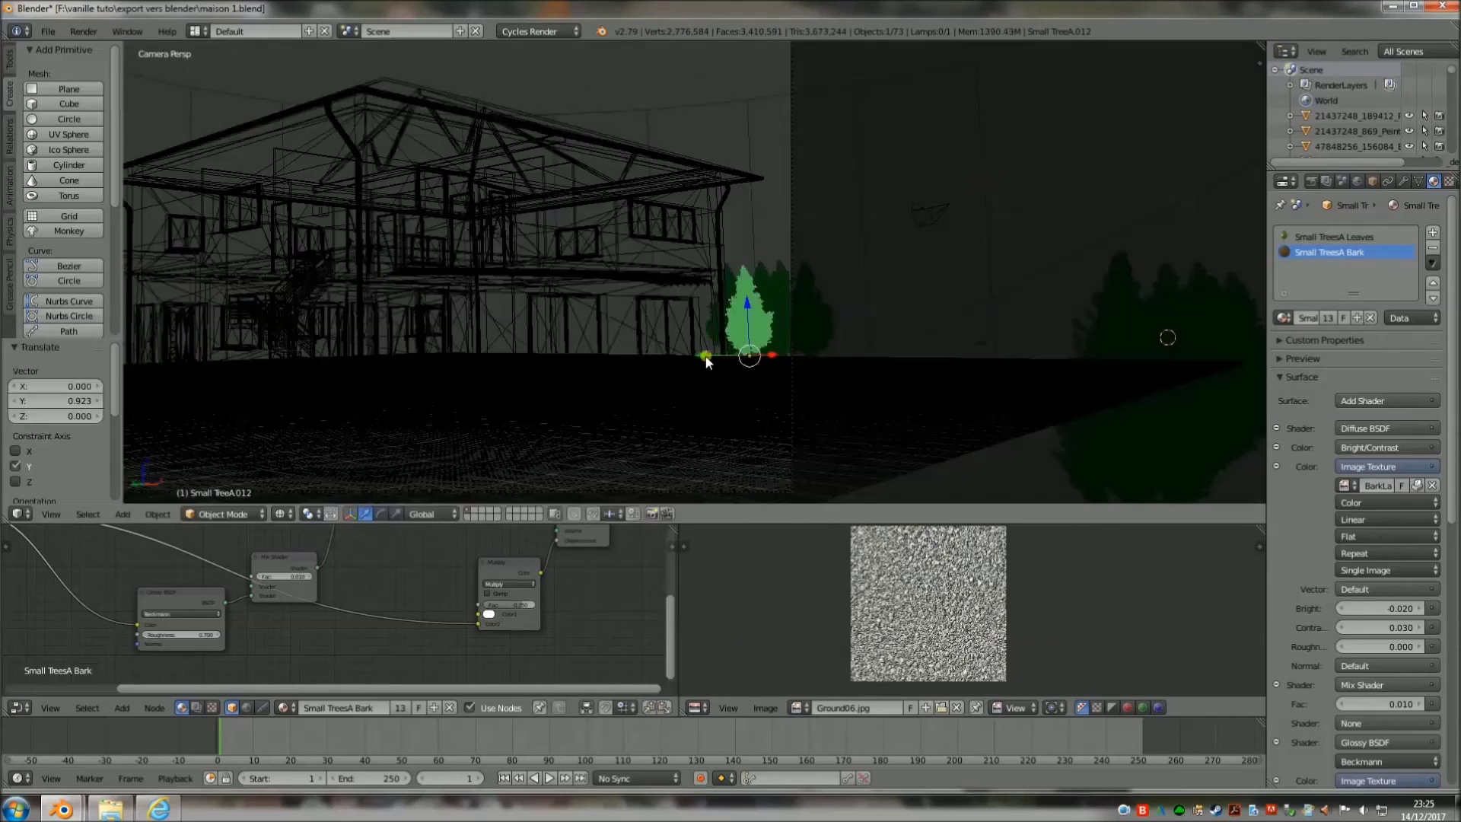
key(g)
key(y)
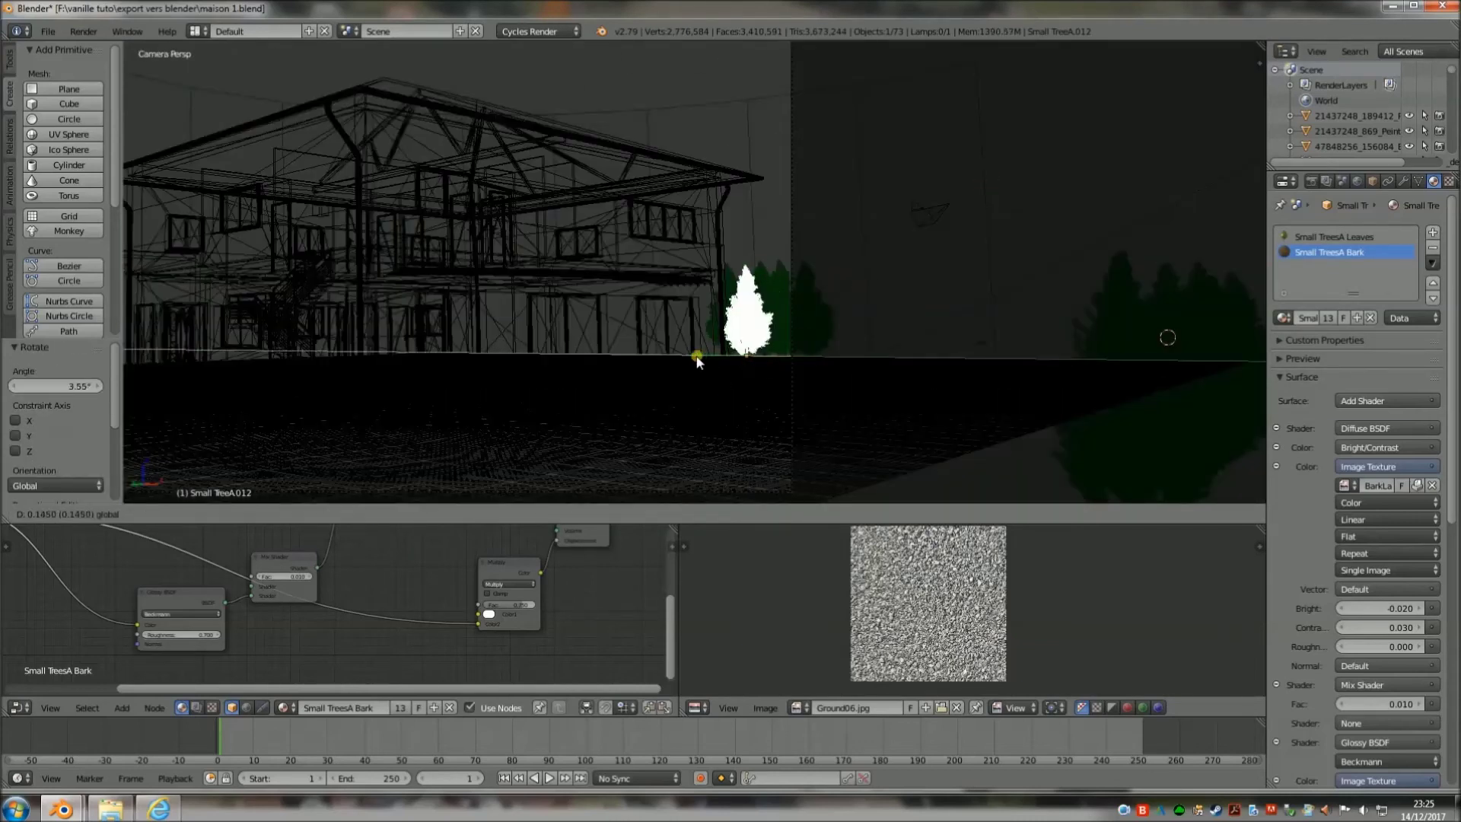
click(696, 359)
Step: Rotate the new tree copy a few degrees and preview it in rendered camera view
key(KP_7)
key(r)
click(1015, 193)
key(KP_0)
click(283, 513)
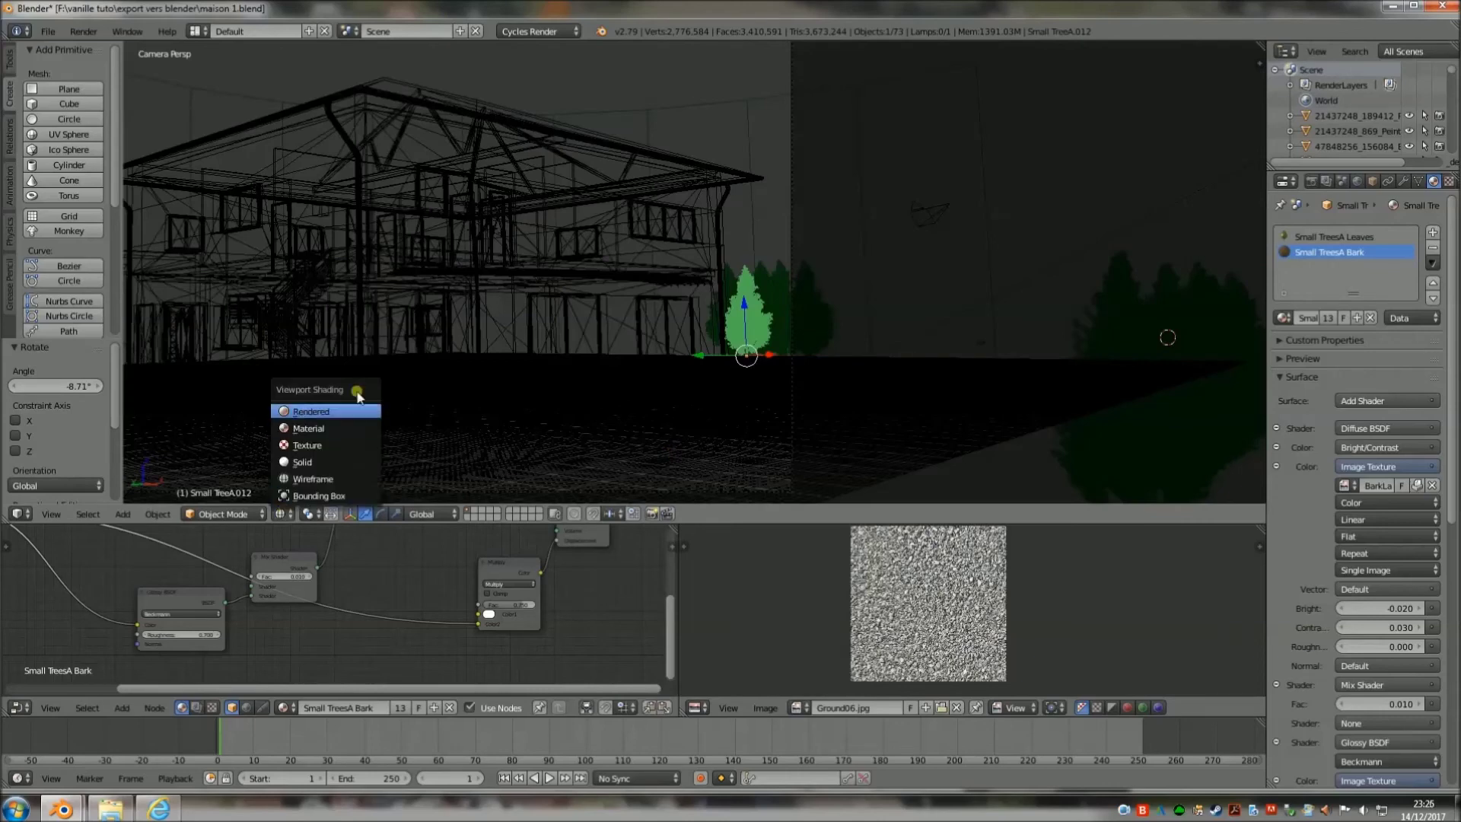
click(304, 411)
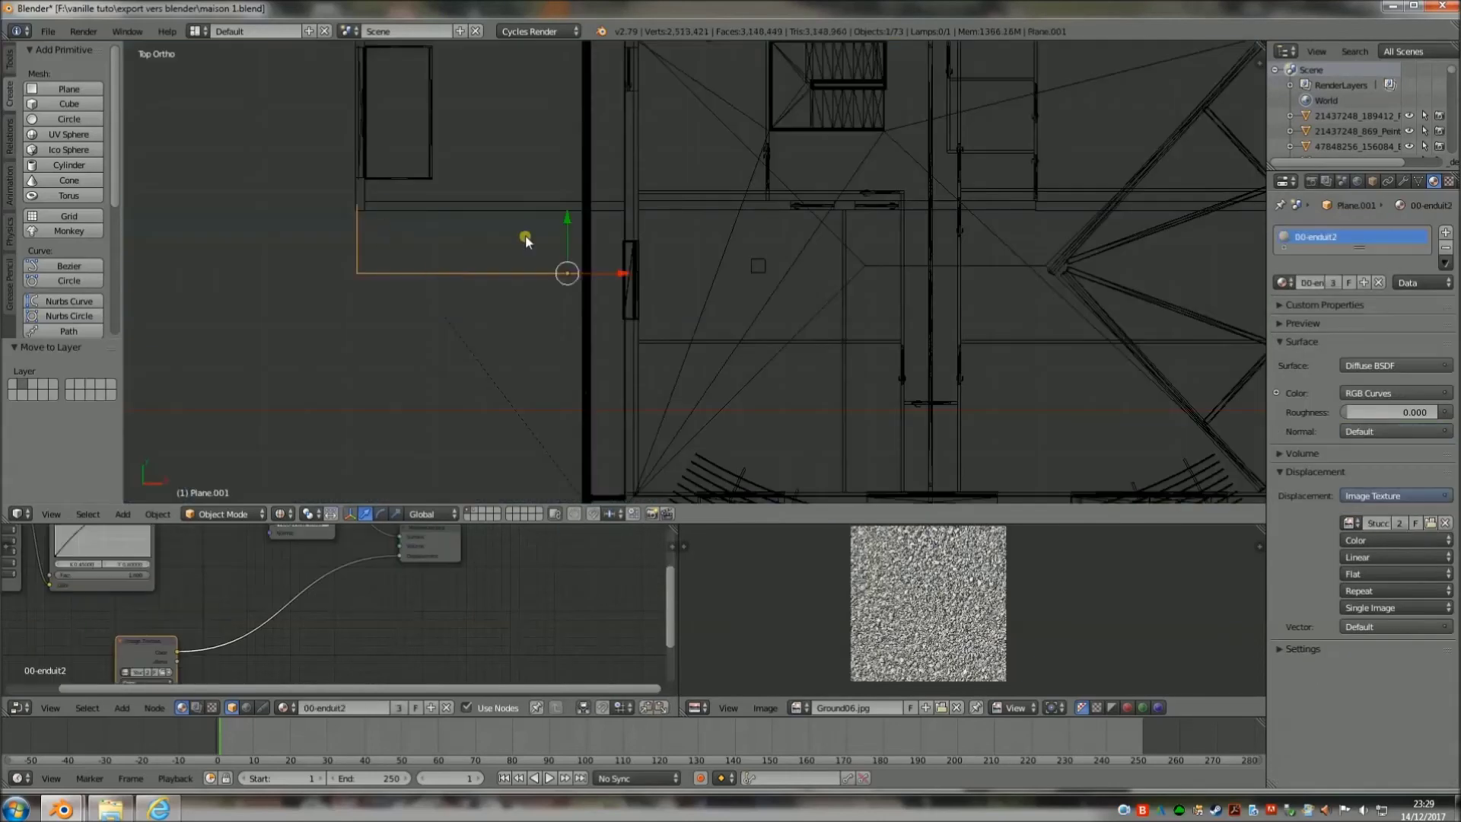
click(228, 514)
key(Tab)
Step: Shift the garden wall plane's end edge along the Y axis
key(a)
key(g)
click(488, 196)
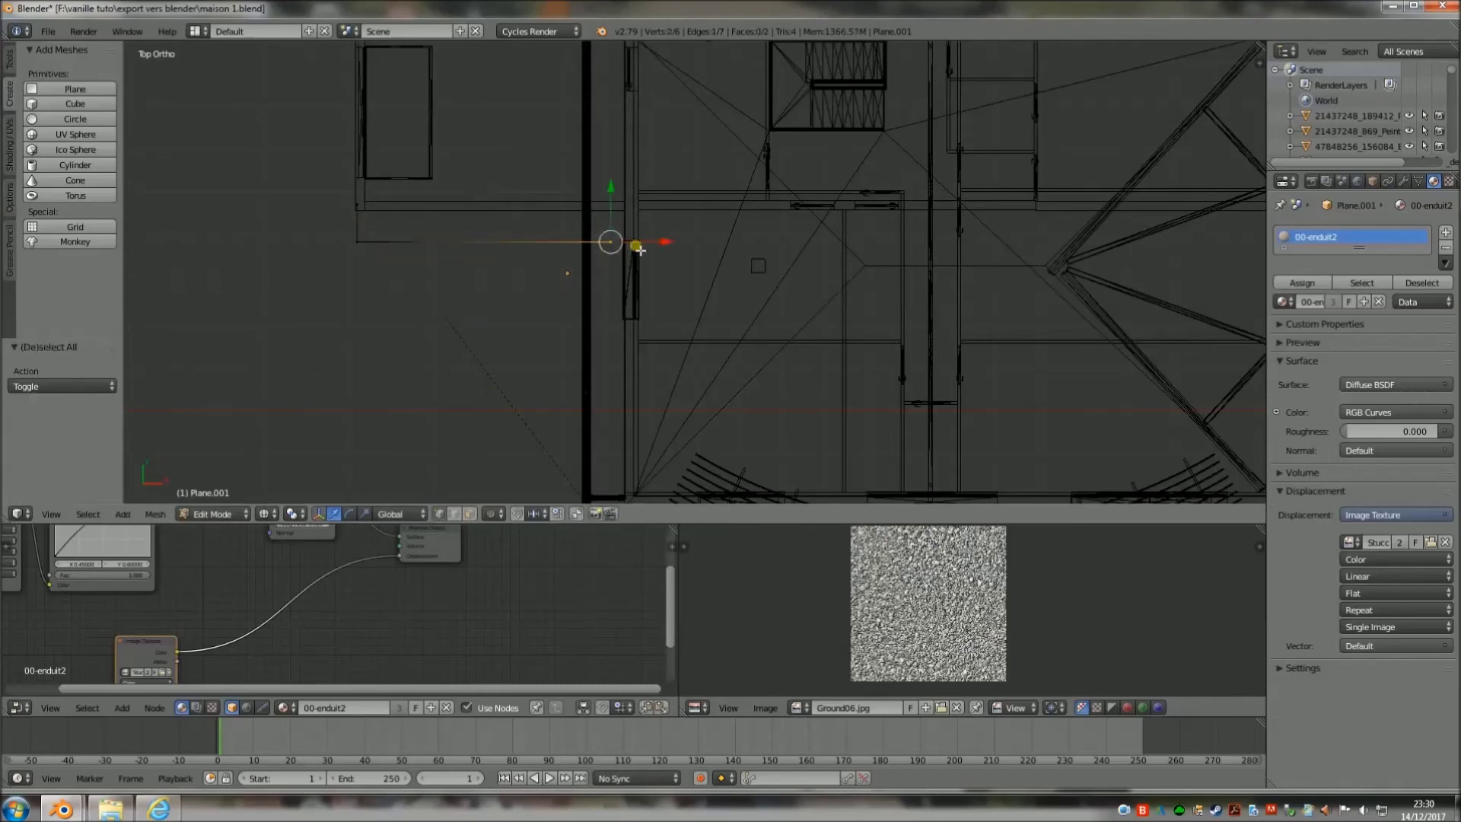
key(a)
key(c)
click(376, 204)
key(Escape)
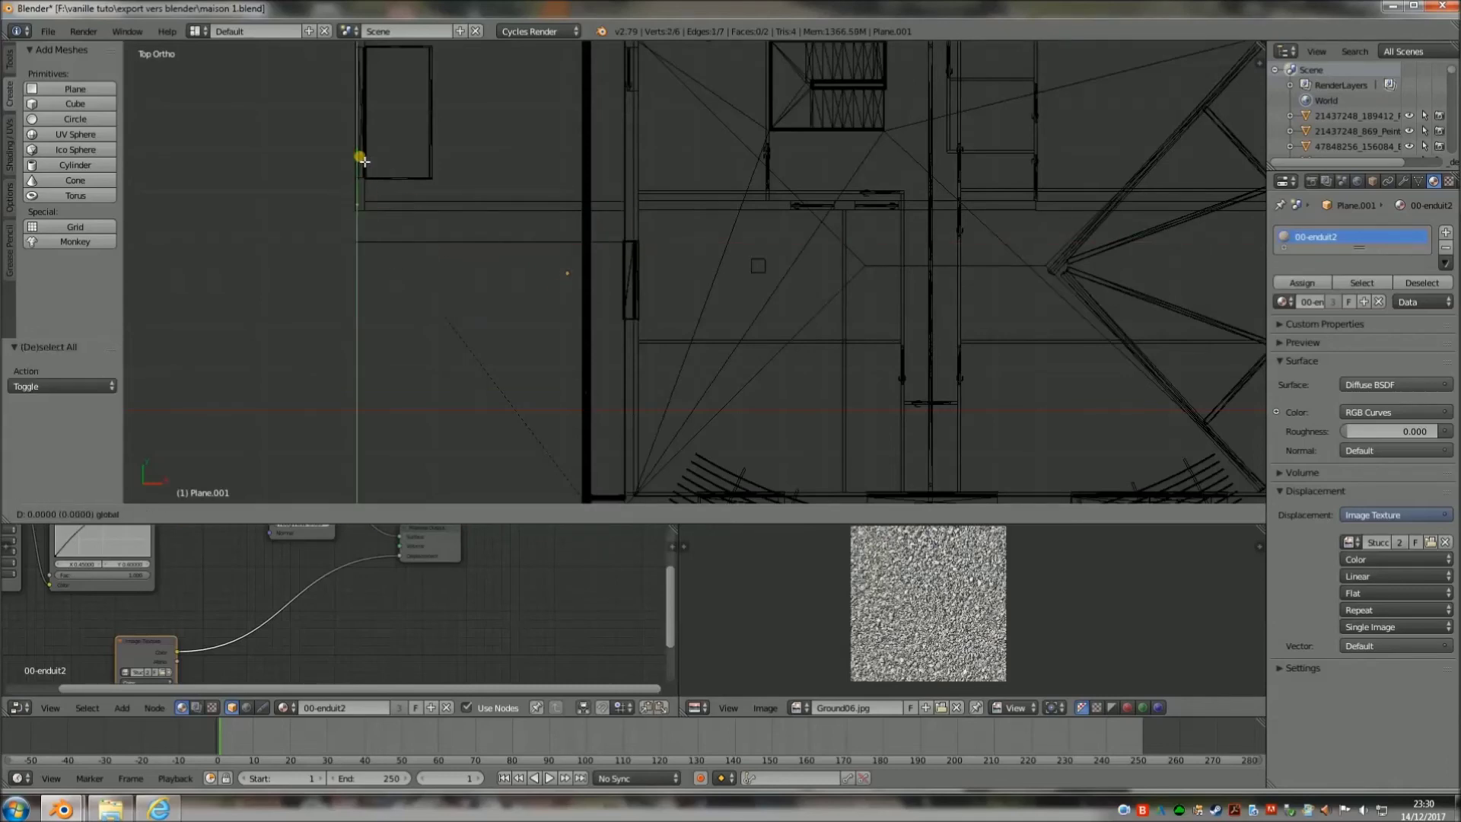
key(g)
key(y)
click(359, 153)
Step: Preview the wall in rendered camera view, then lower its two bottom edges along Z
key(KP_0)
click(260, 514)
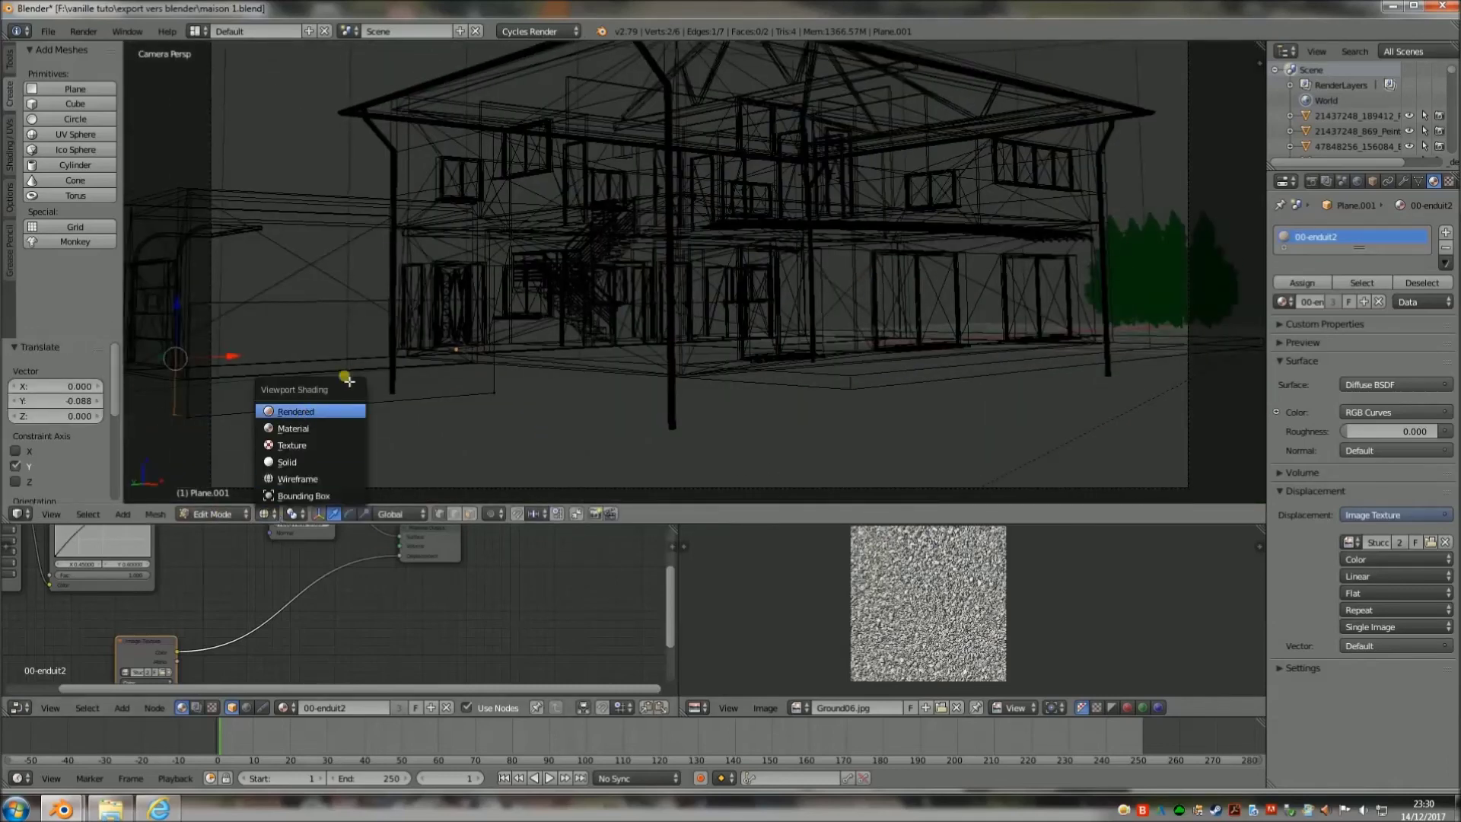
click(344, 381)
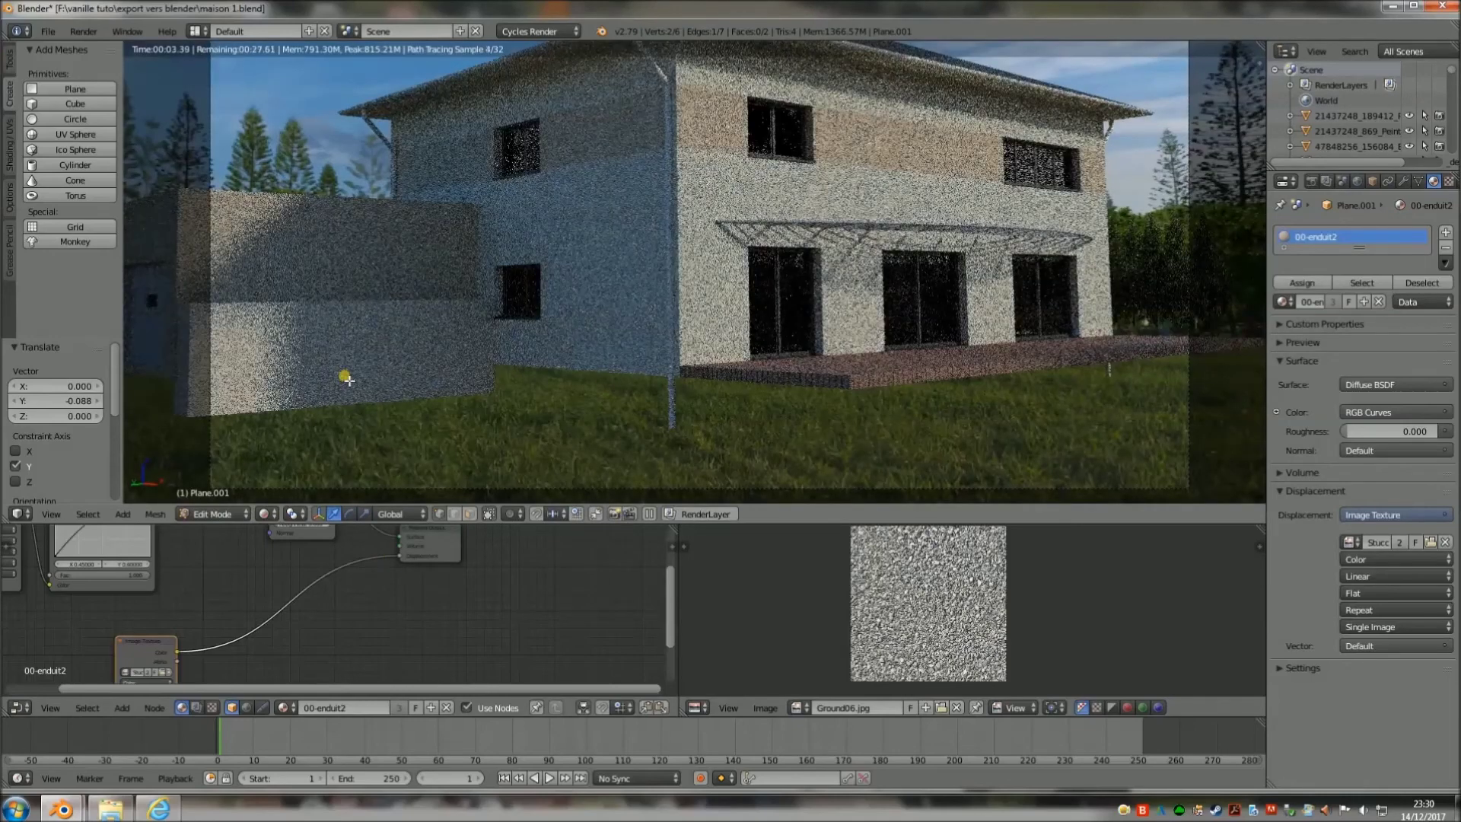
click(259, 514)
click(289, 470)
key(a)
key(a)
click(496, 392)
shift+click(315, 407)
key(g)
key(z)
click(299, 349)
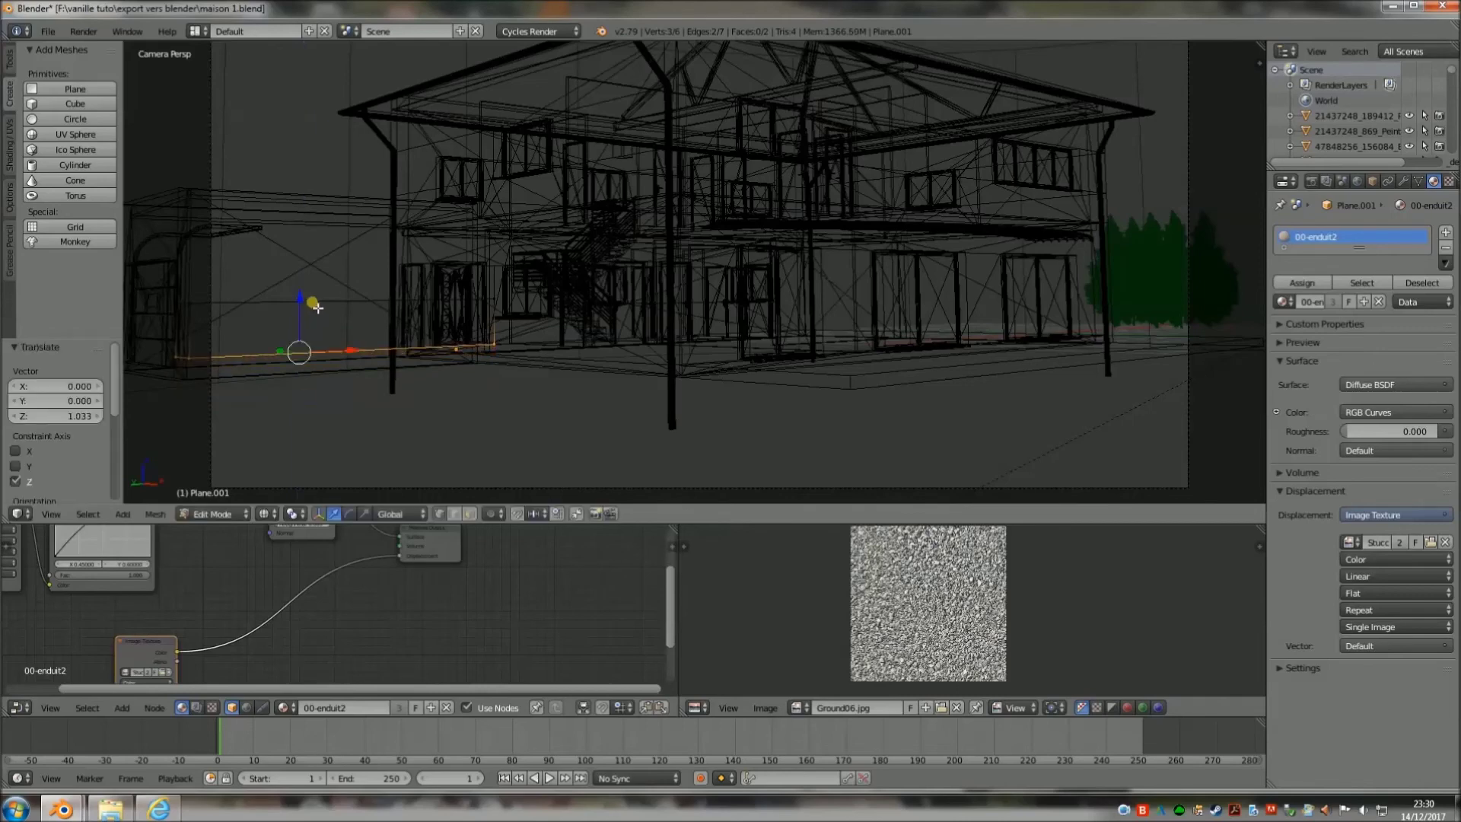
Step: Raise the wall's top edge along Z and preview the whole house in rendered shading
key(Tab)
click(284, 515)
click(302, 461)
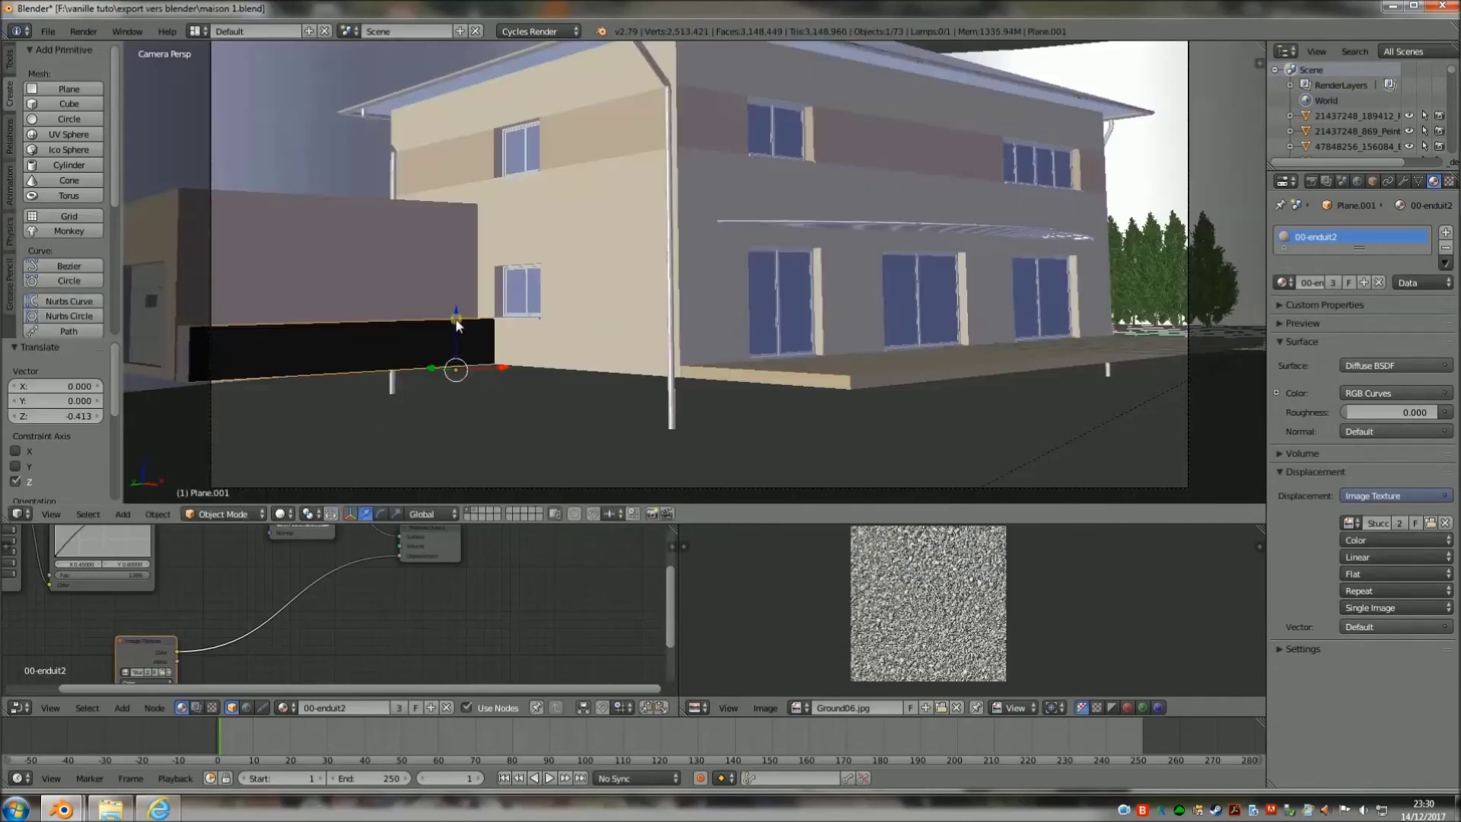
key(Tab)
key(a)
click(266, 513)
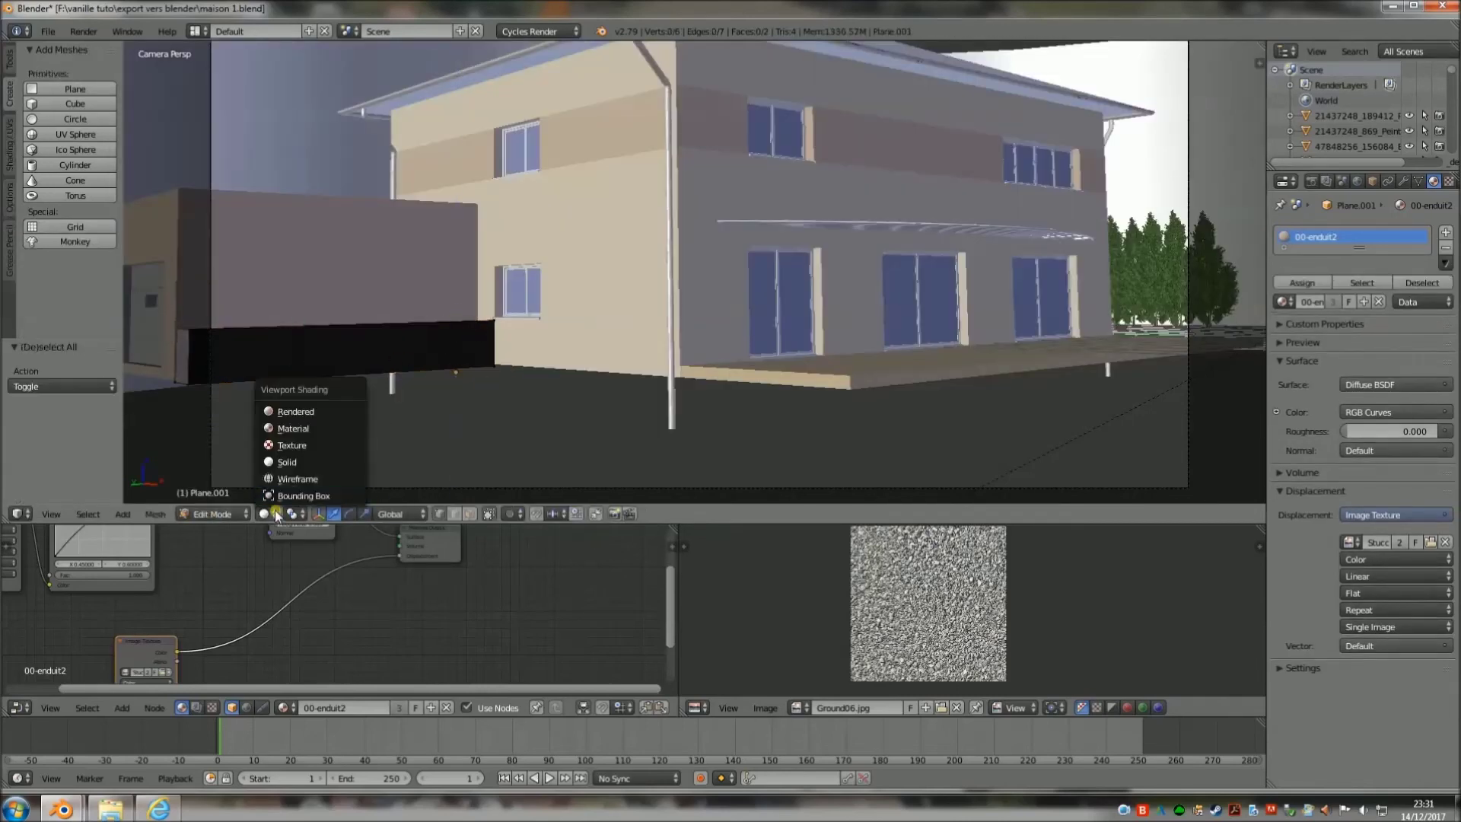
click(304, 477)
right_click(487, 323)
key(g)
key(z)
click(303, 278)
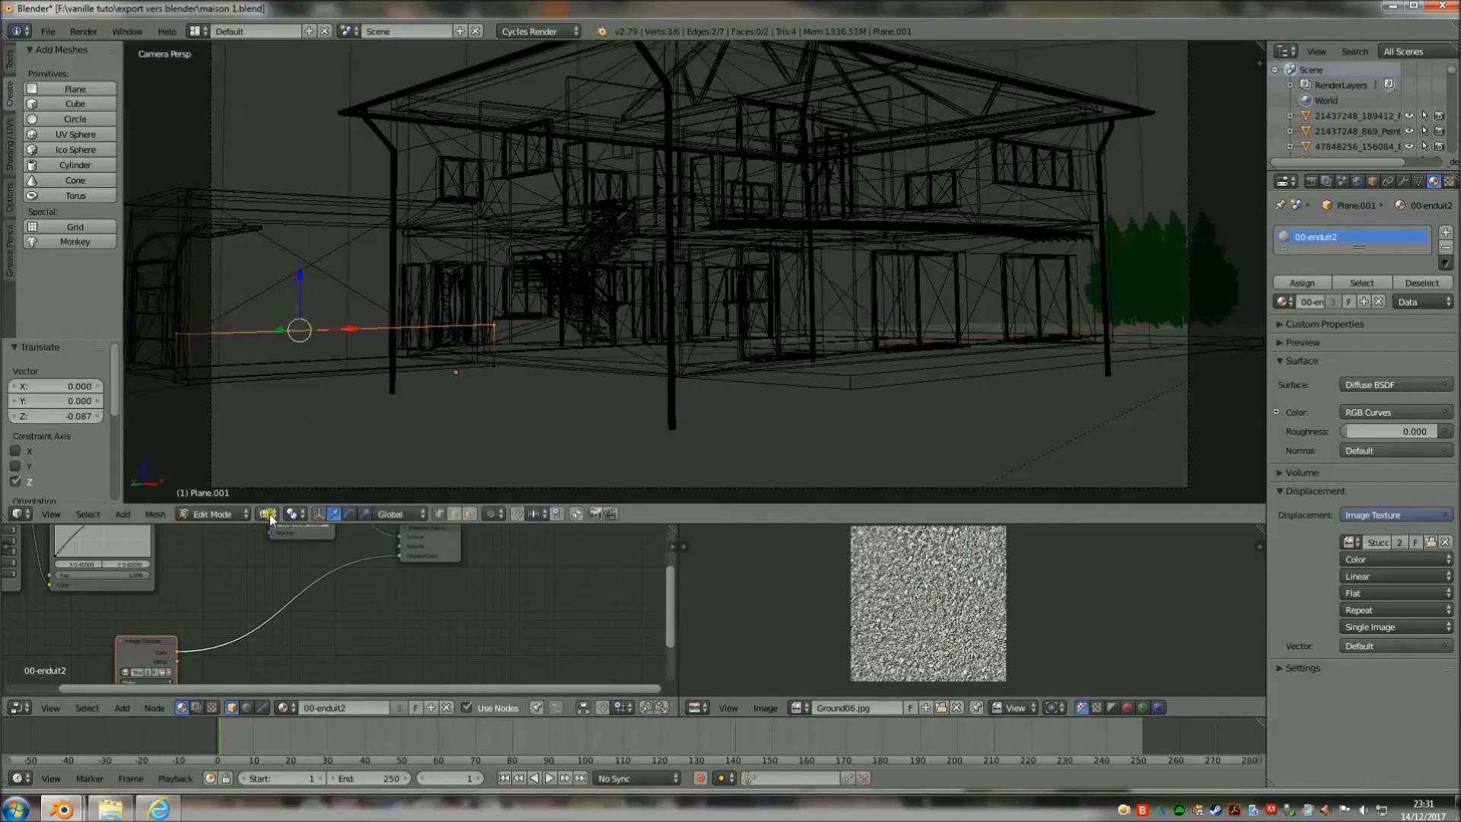
key(Tab)
click(283, 514)
click(327, 408)
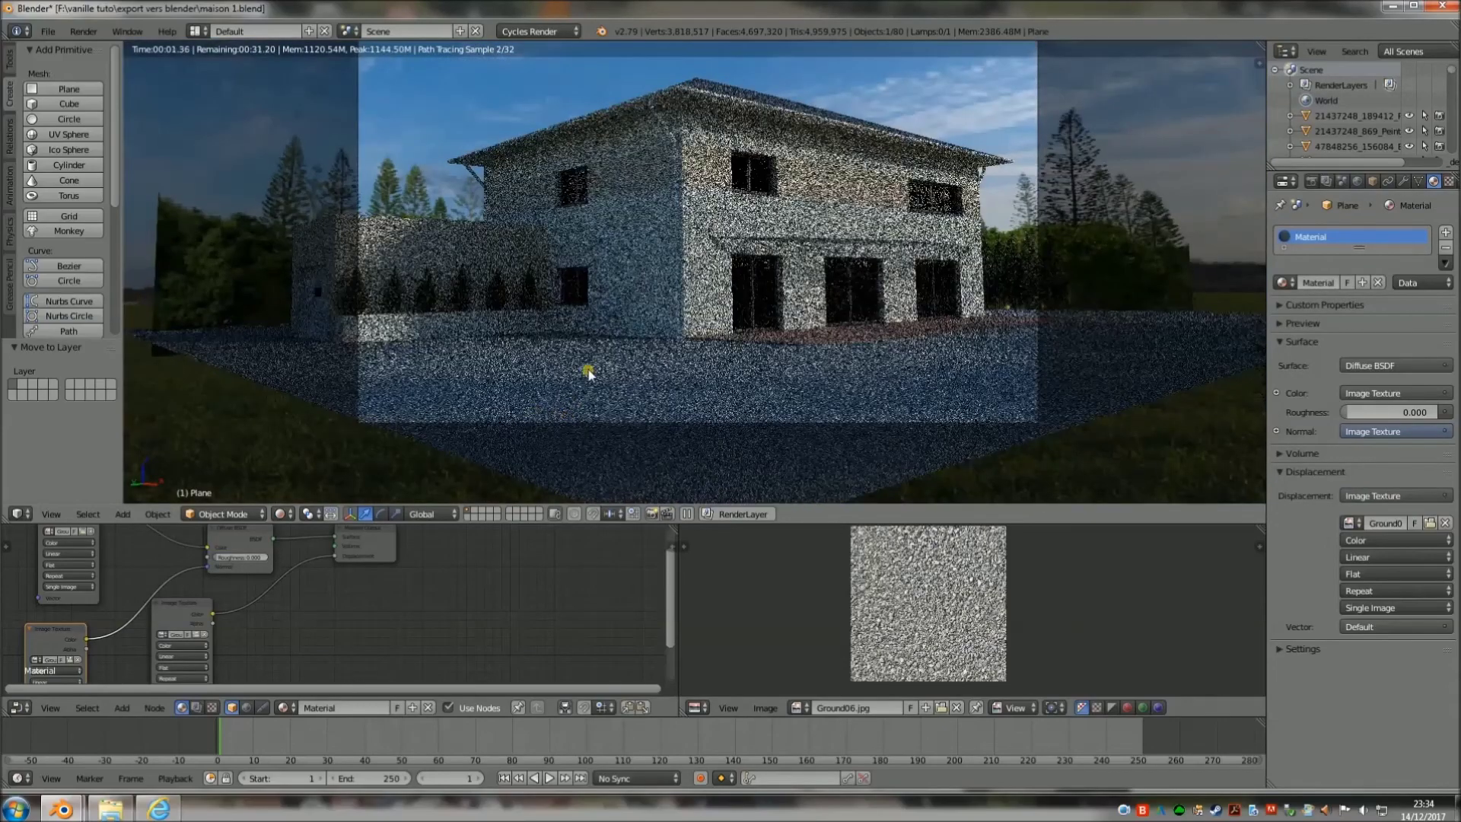
shift+middle_drag(586, 368, 460, 384)
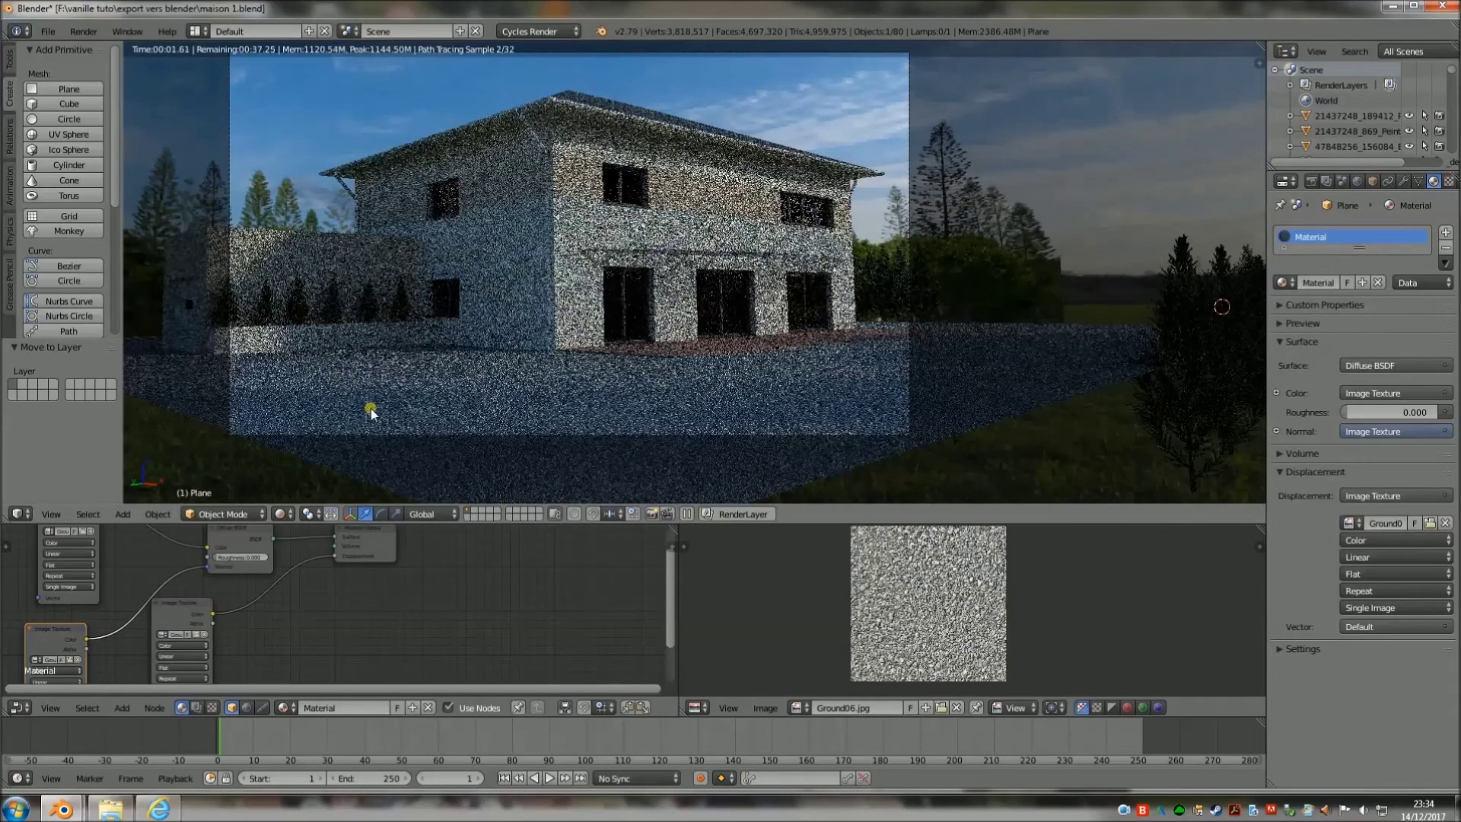
right_click(1200, 418)
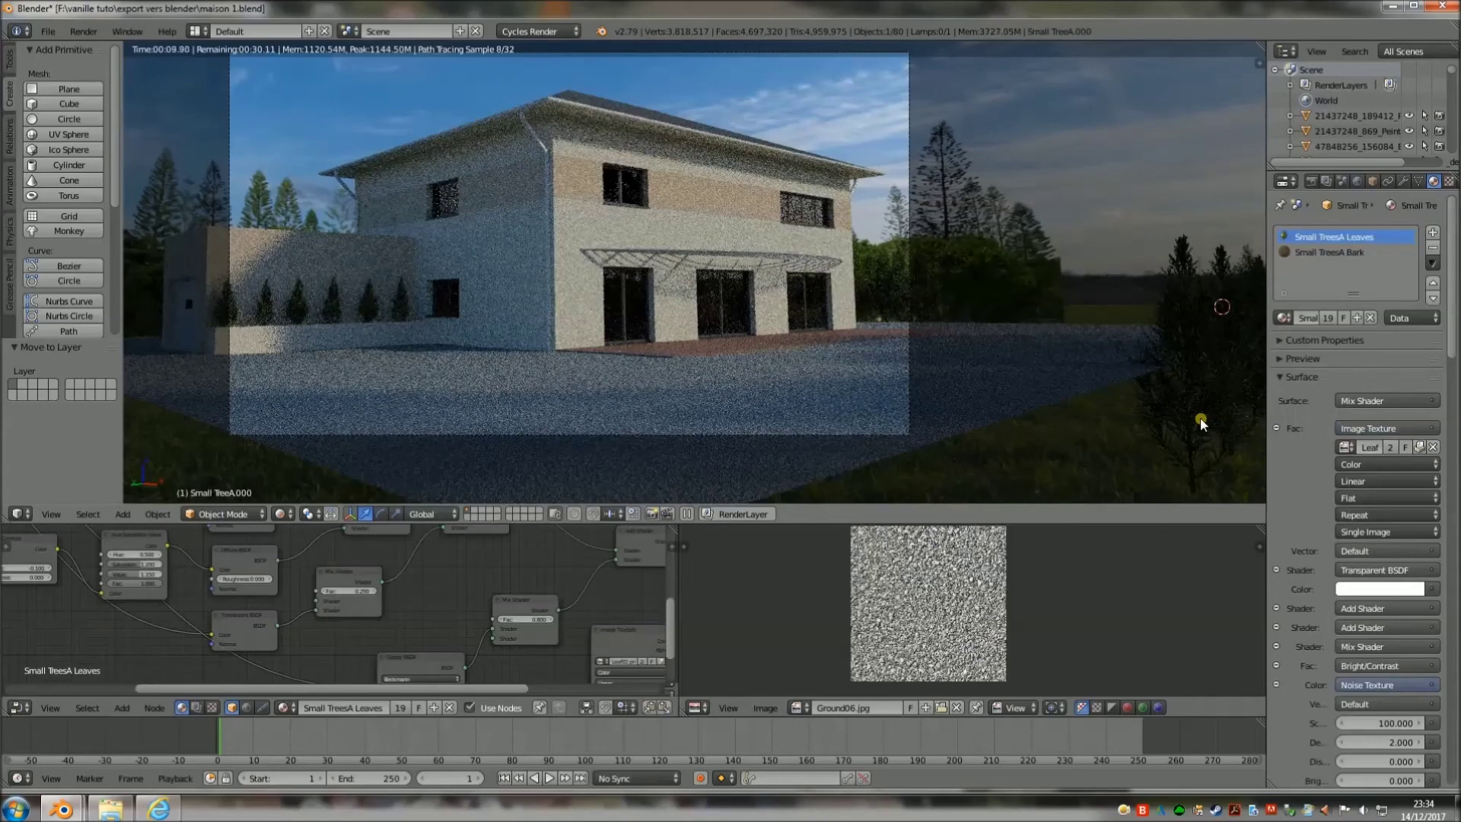
middle_drag(1199, 417, 843, 411)
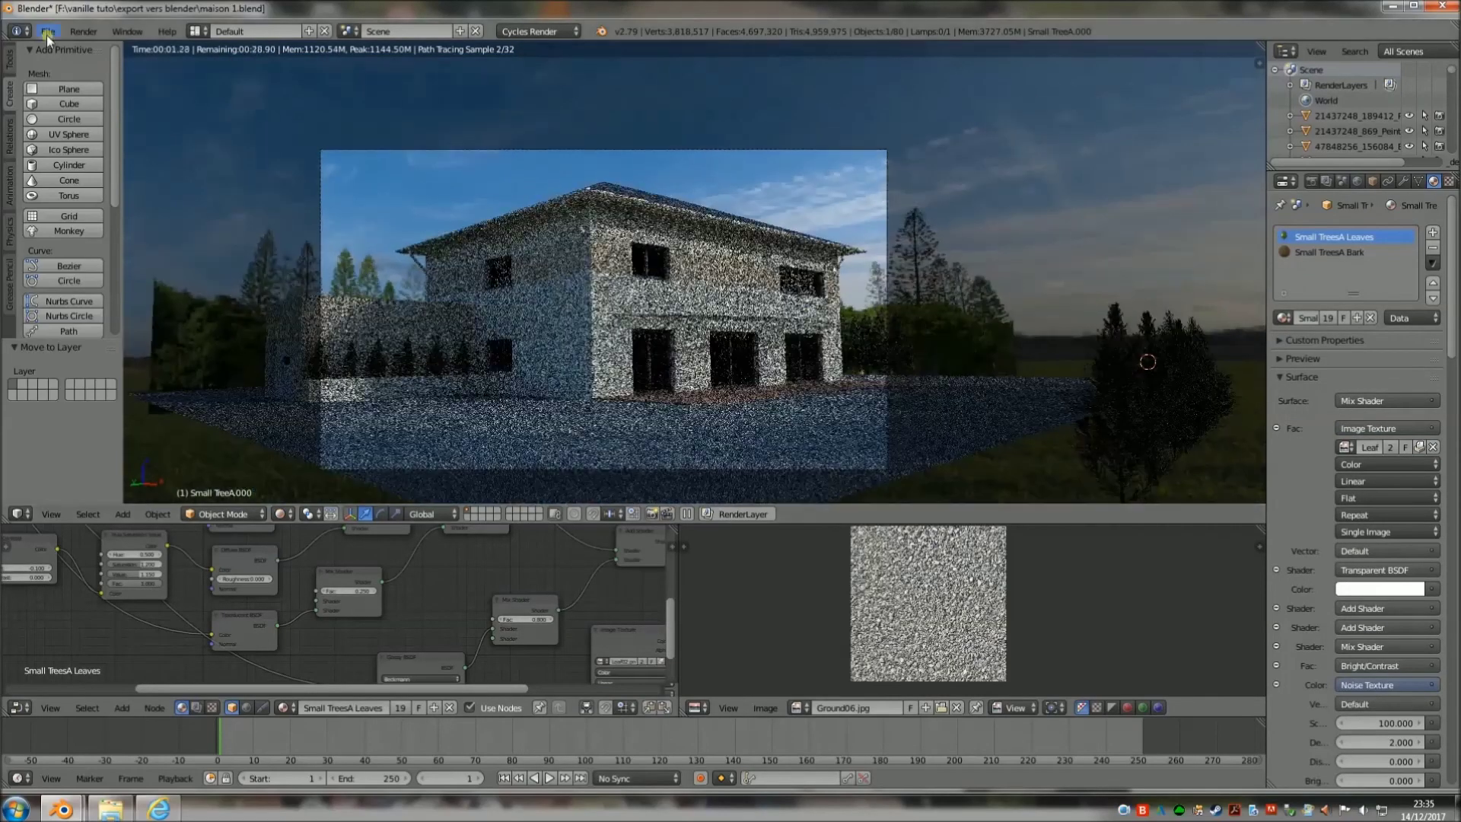
click(48, 32)
click(68, 149)
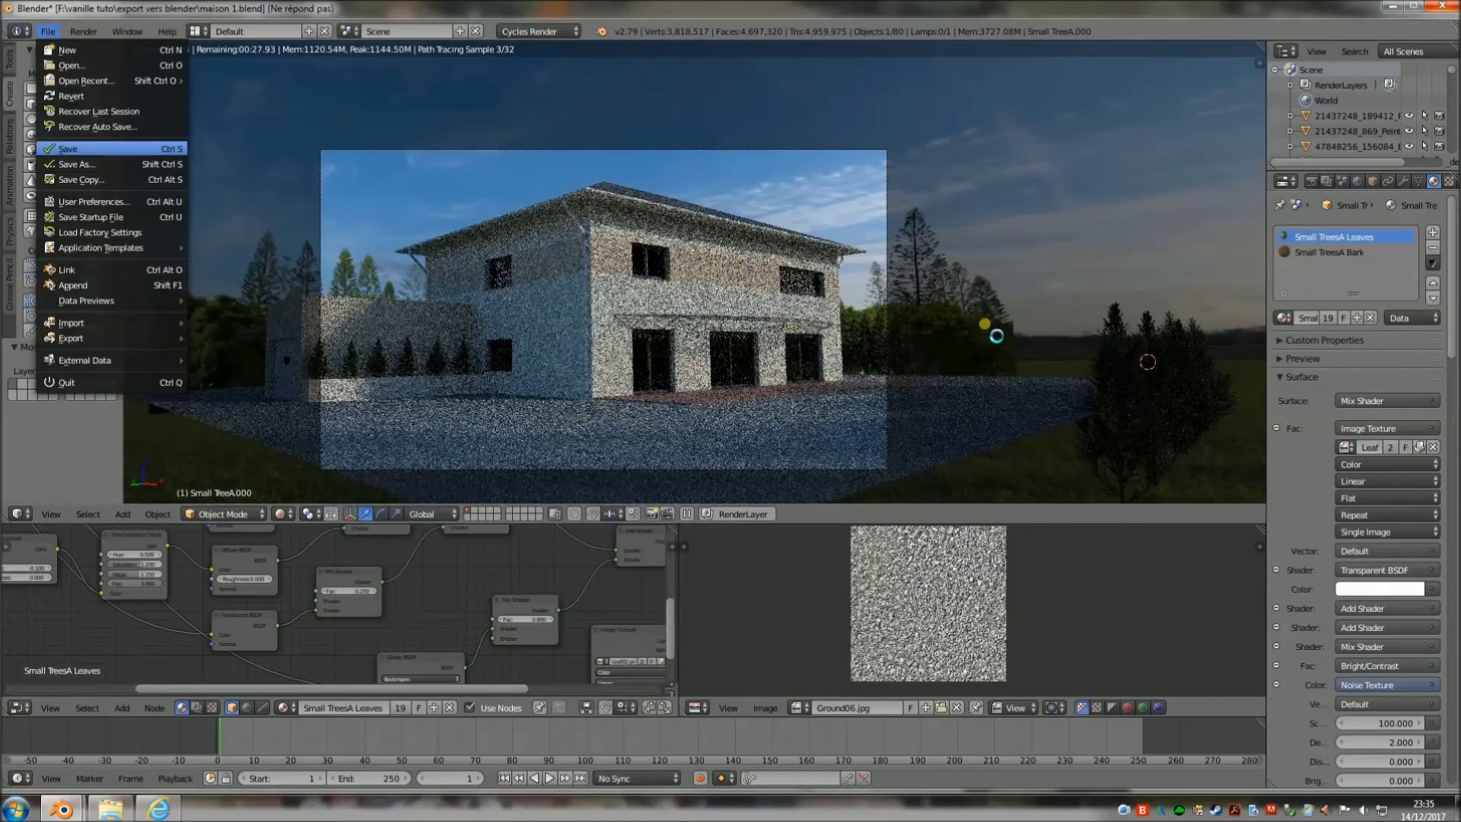